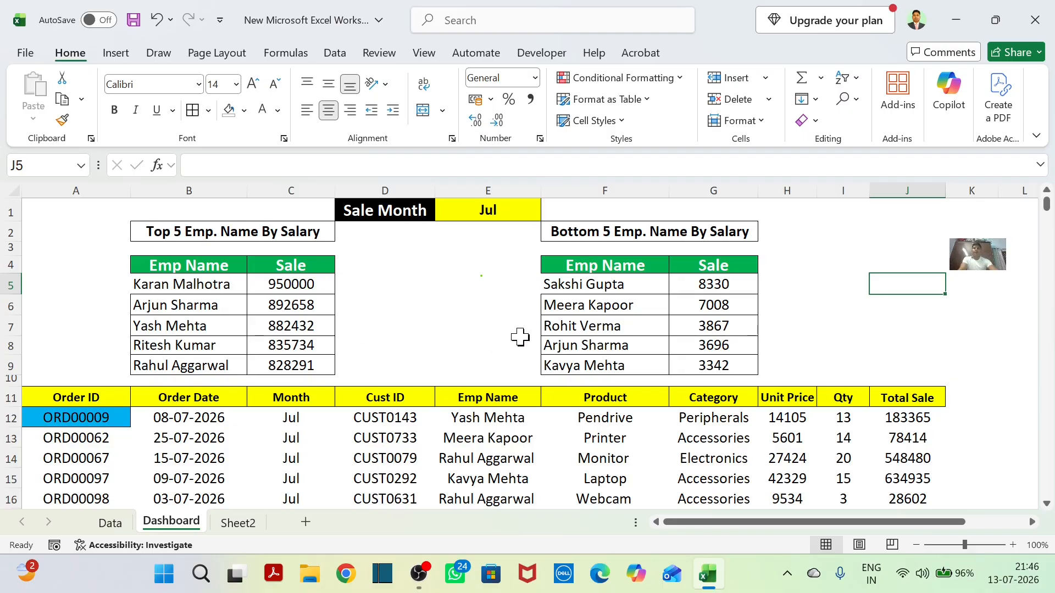
# Examine the Dashboard sheet's July order list together with its top 5 and bottom 5 employee tables.
pyautogui.scroll(-12, 432, 369)
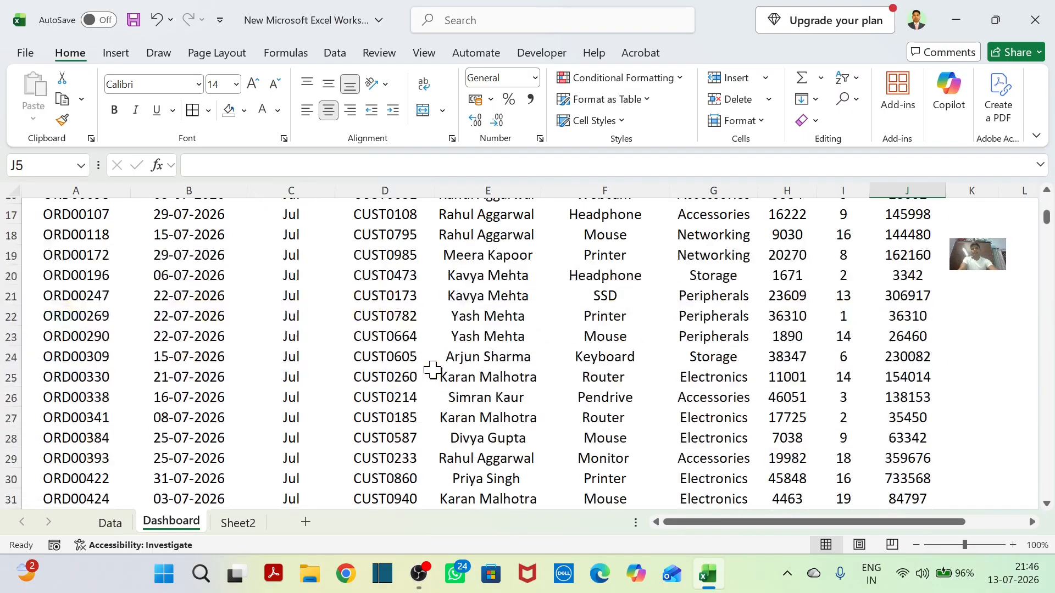
pyautogui.scroll(-18, 432, 371)
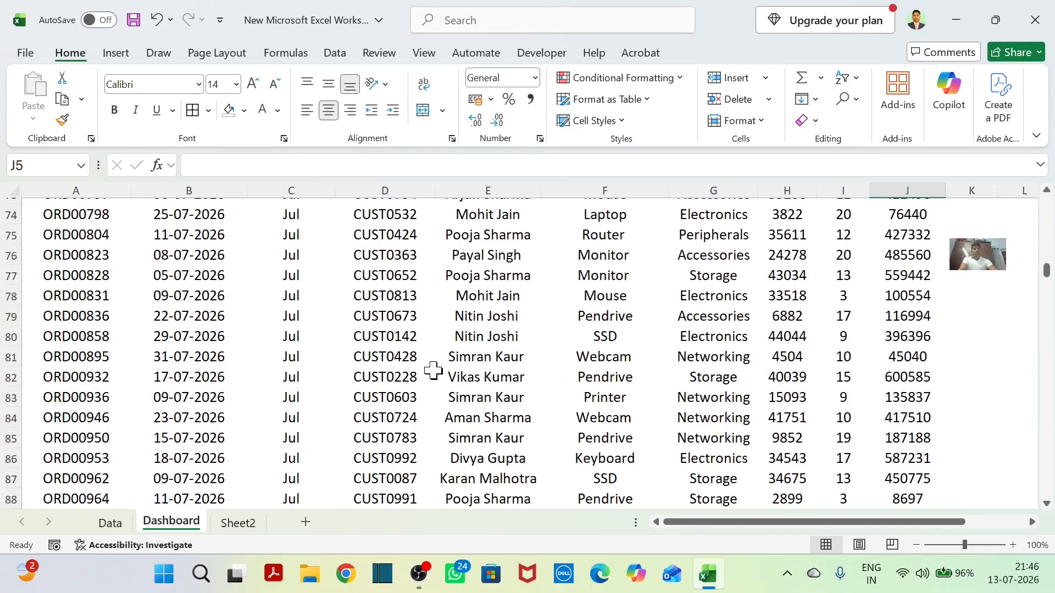
pyautogui.scroll(14, 433, 371)
pyautogui.scroll(16, 432, 371)
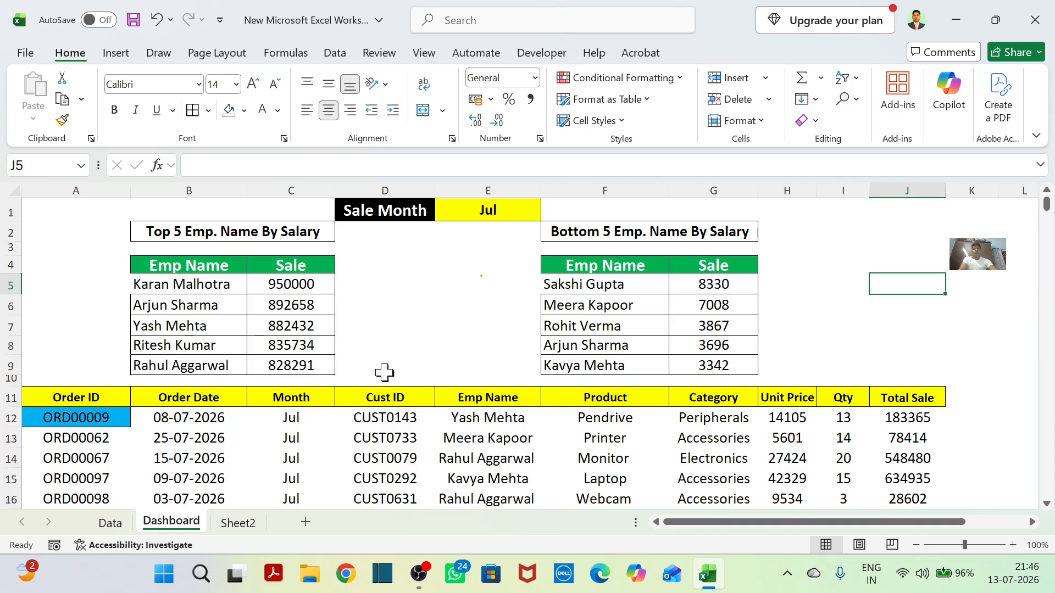
pyautogui.scroll(-10, 530, 411)
pyautogui.scroll(-2, 531, 411)
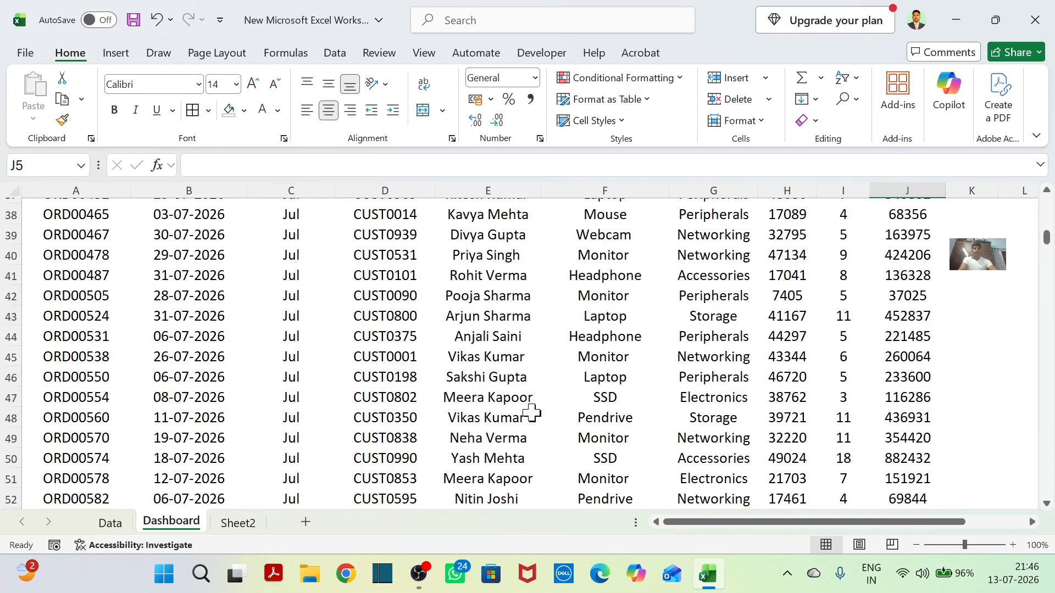
pyautogui.scroll(12, 530, 411)
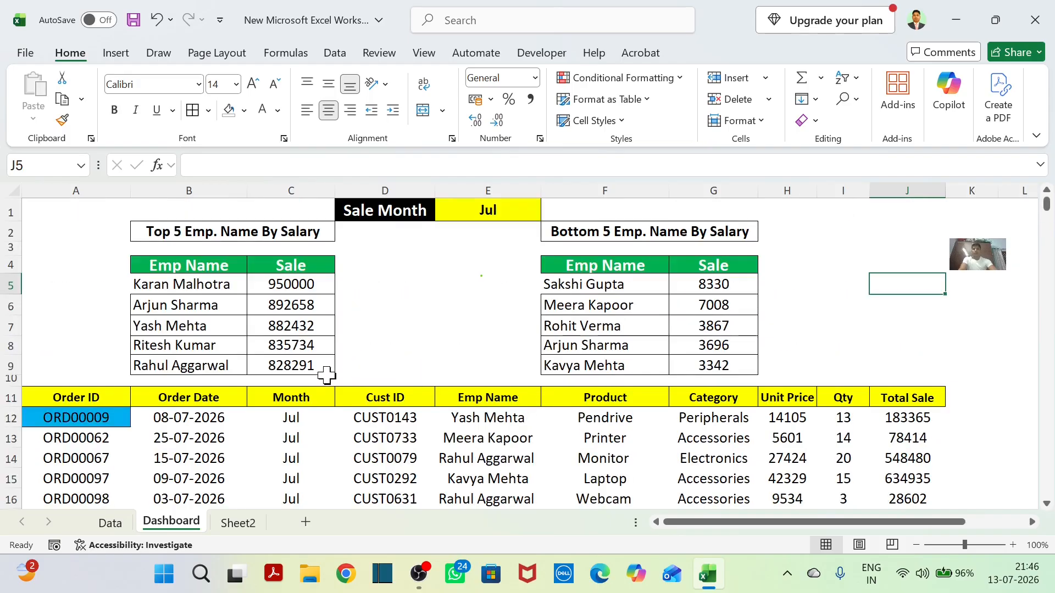
pyautogui.scroll(-4, 483, 412)
pyautogui.scroll(4, 478, 412)
pyautogui.scroll(-3, 538, 429)
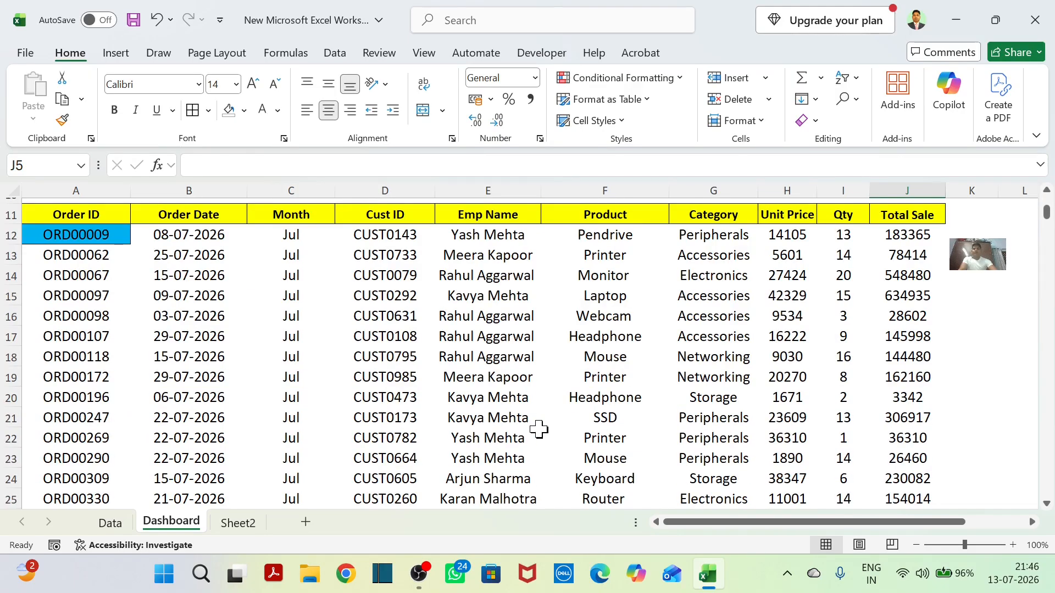
pyautogui.scroll(3, 539, 429)
pyautogui.scroll(-15, 539, 429)
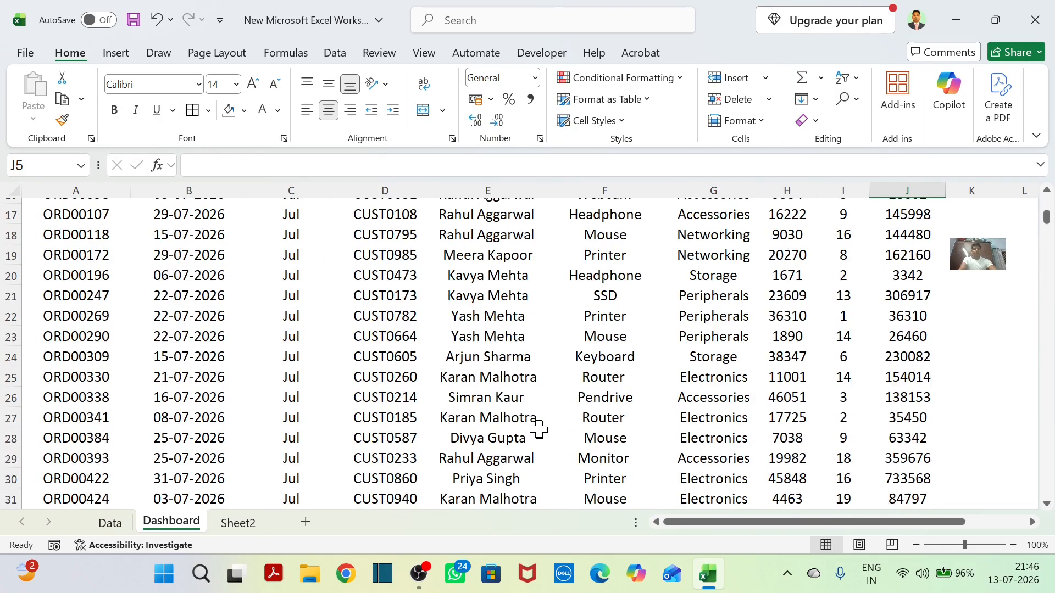
pyautogui.scroll(-6, 539, 429)
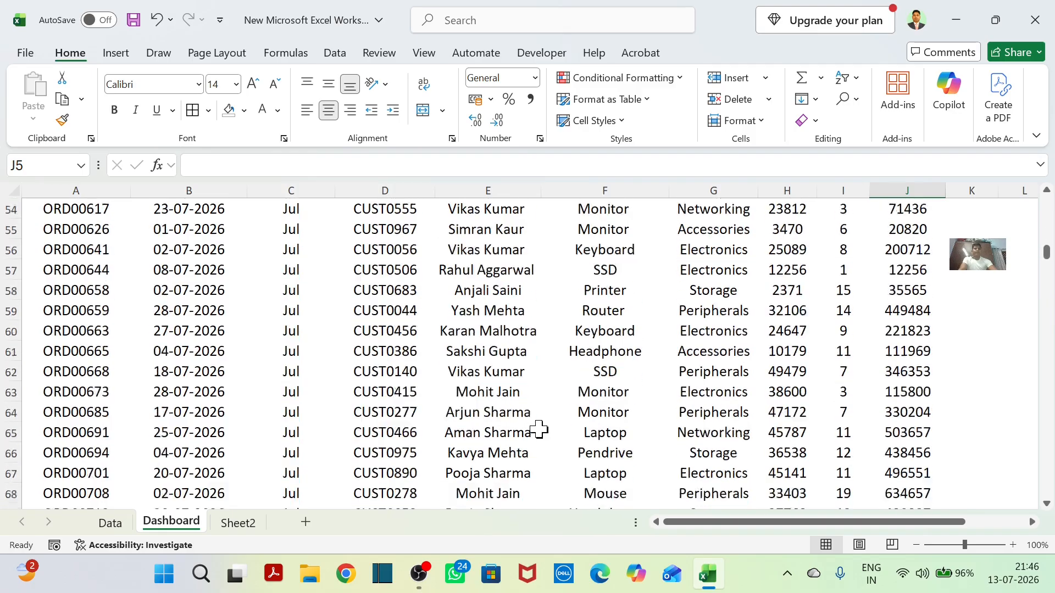
pyautogui.scroll(20, 538, 429)
pyautogui.scroll(3, 538, 429)
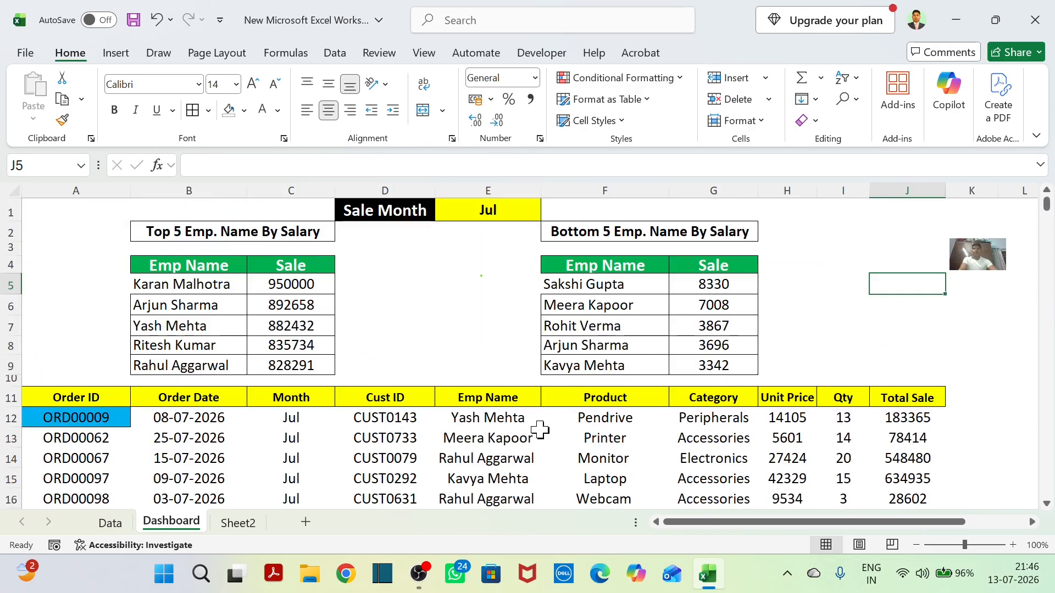
pyautogui.scroll(-11, 540, 430)
pyautogui.scroll(11, 540, 431)
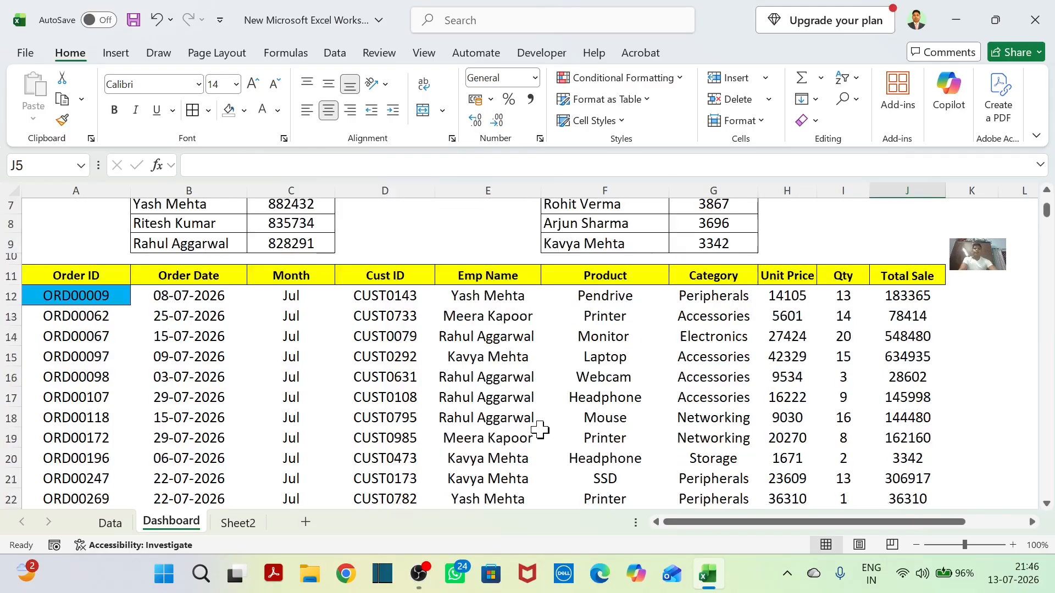
# Set the Dashboard's Sale Month to Jan and inspect the Month, Total Sale and Order ID entries of the filtered list.
pyautogui.click(522, 214)
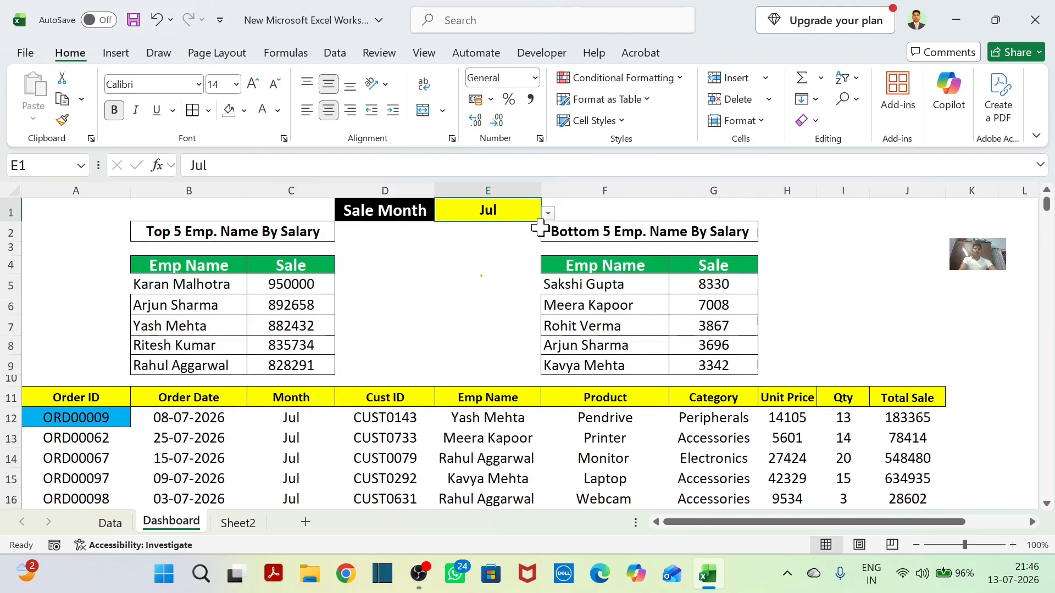
pyautogui.click(547, 214)
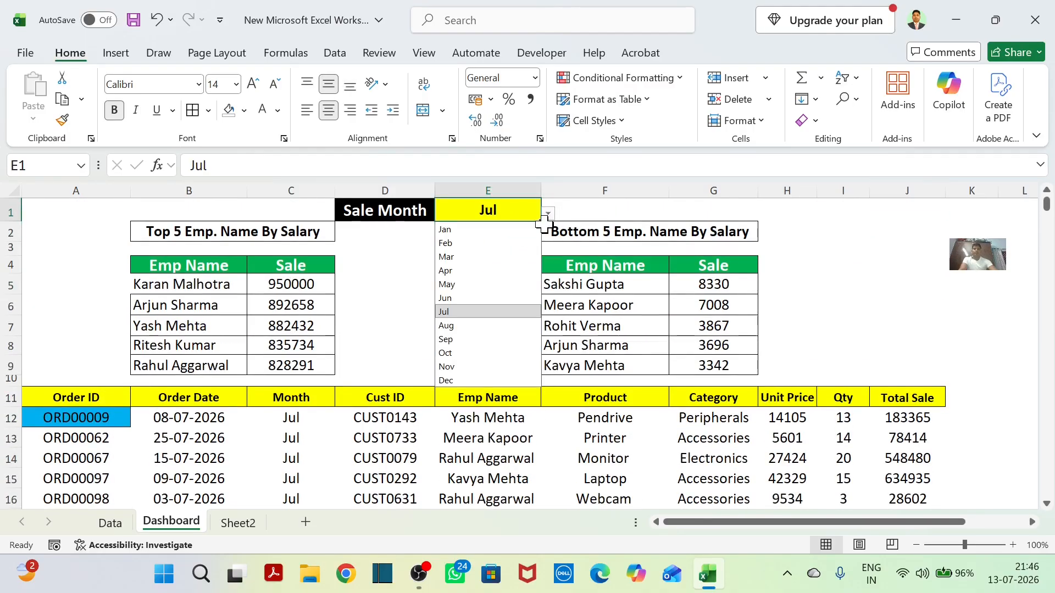
pyautogui.click(470, 230)
pyautogui.moveTo(295, 424); pyautogui.dragTo(299, 498)
pyautogui.moveTo(899, 419); pyautogui.dragTo(906, 497)
pyautogui.click(104, 425)
pyautogui.moveTo(103, 425); pyautogui.dragTo(110, 497)
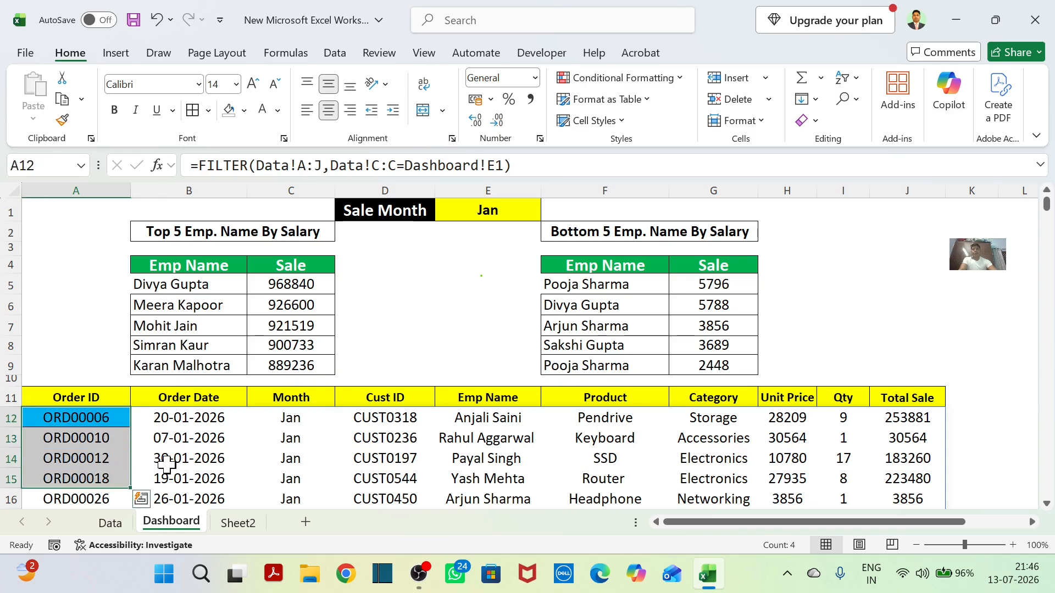
# Set the Dashboard's Sale Month to Feb and review the list of selectable months.
pyautogui.click(536, 214)
pyautogui.click(546, 214)
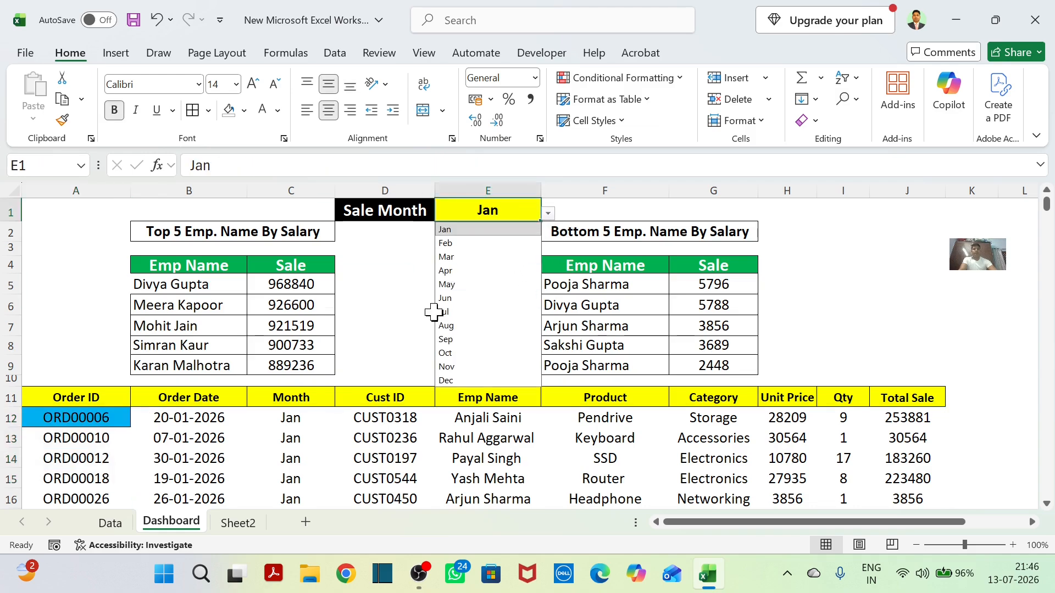
pyautogui.click(486, 244)
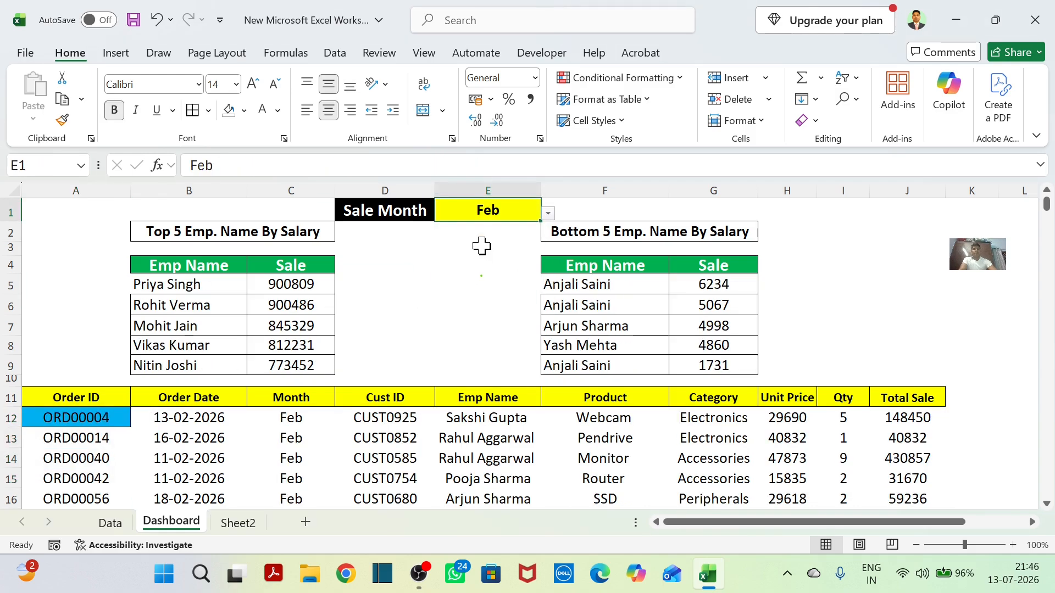
pyautogui.click(548, 214)
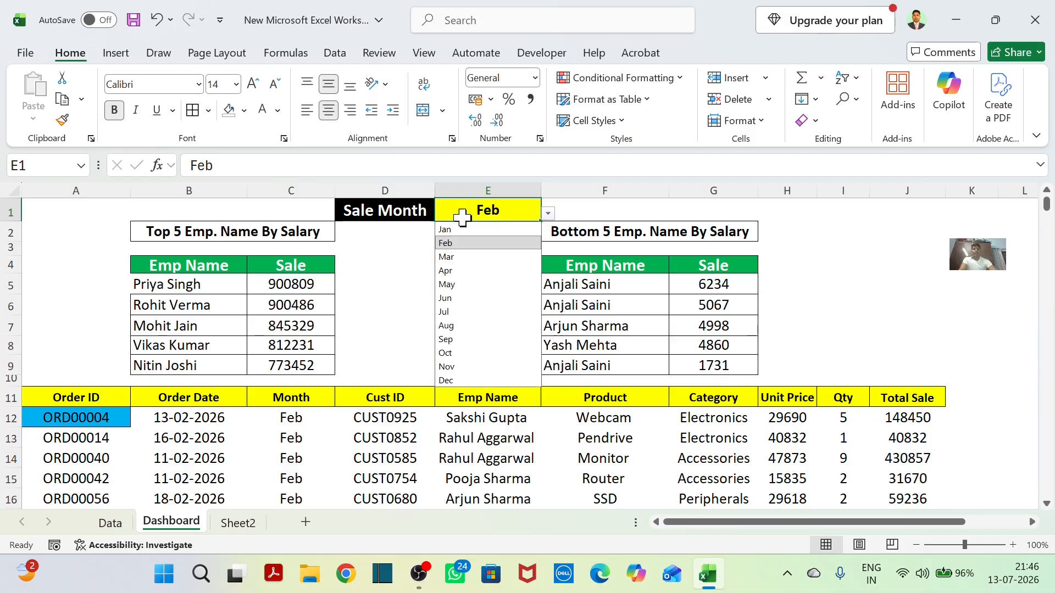
pyautogui.click(464, 206)
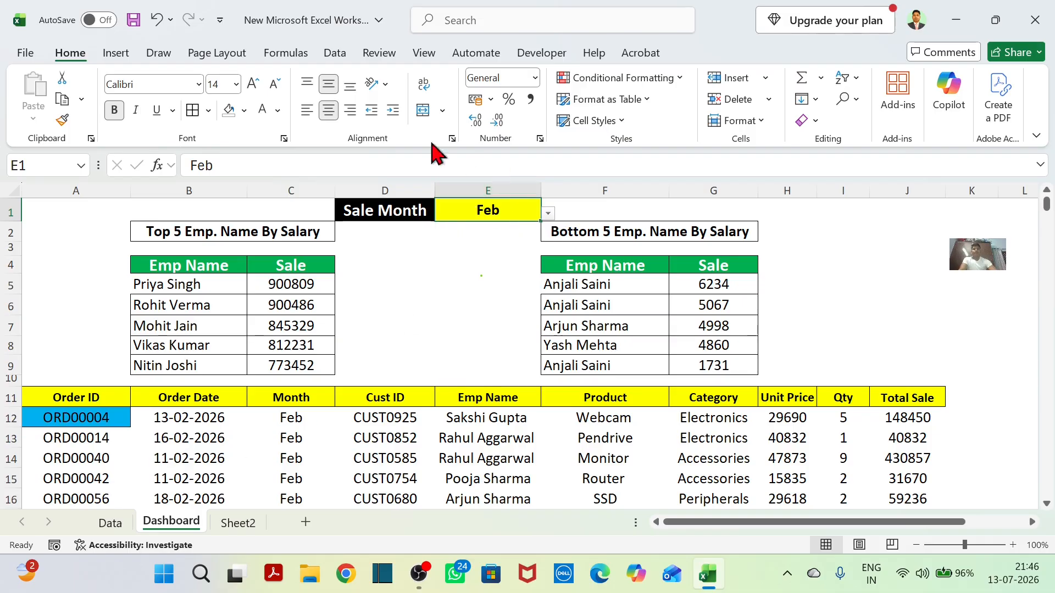
pyautogui.click(159, 53)
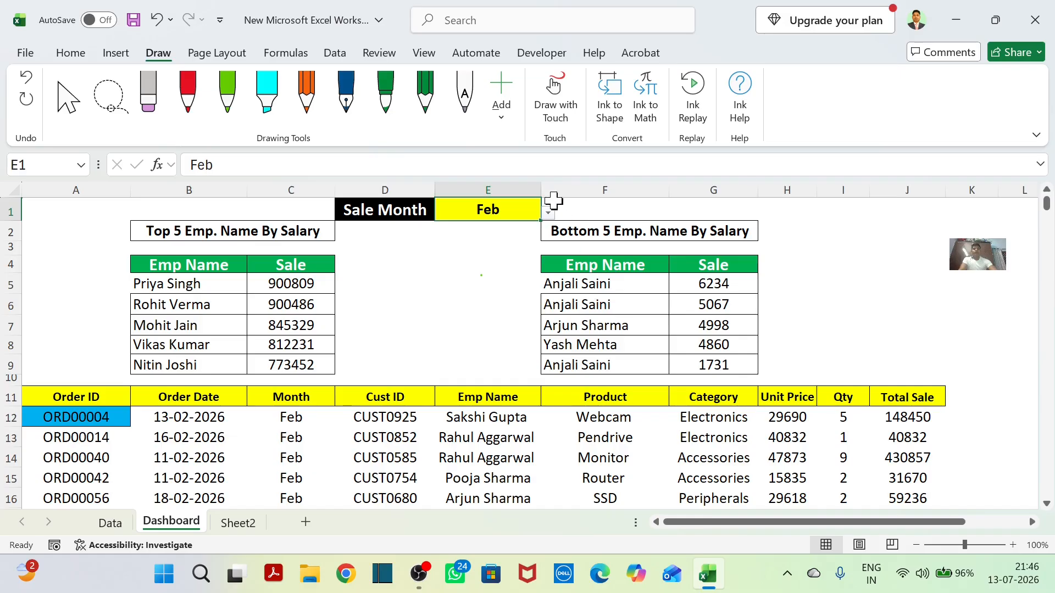
pyautogui.click(227, 101)
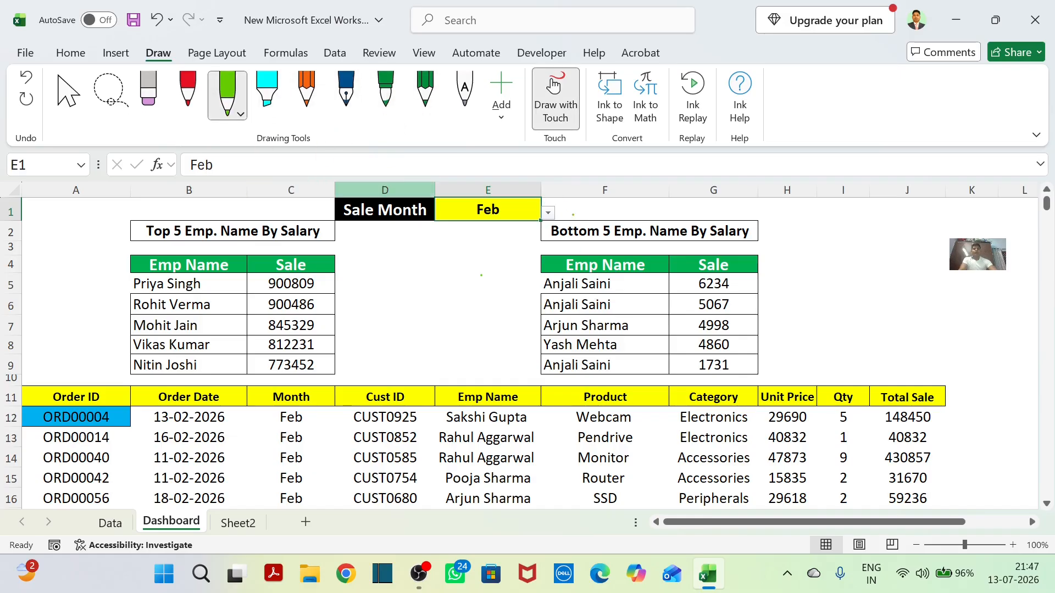
pyautogui.click(267, 93)
pyautogui.moveTo(558, 190)
pyautogui.mouseDown()
pyautogui.moveTo(448, 189)
pyautogui.moveTo(426, 205)
pyautogui.mouseUp()
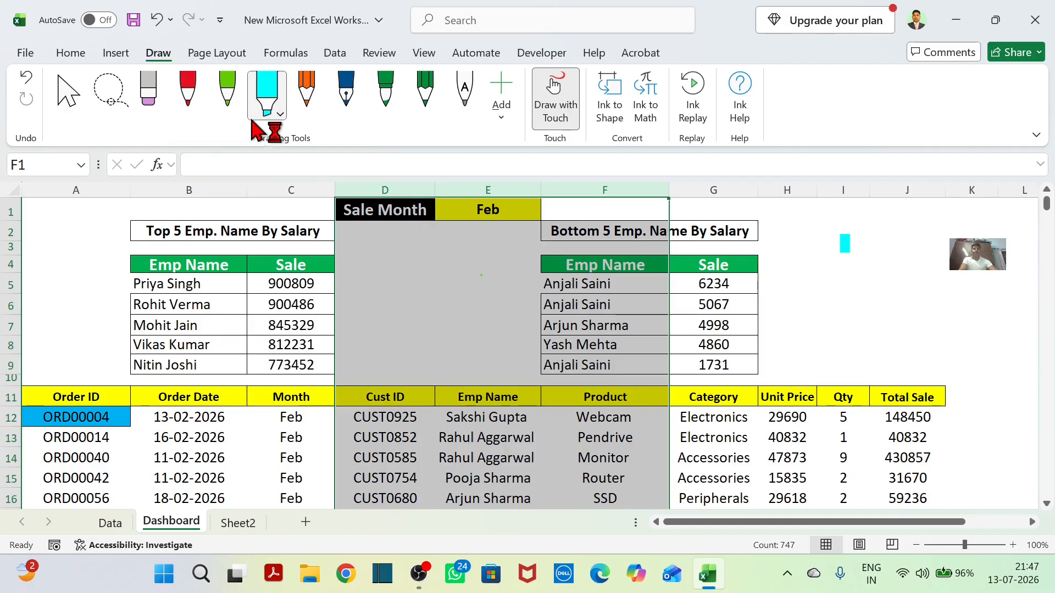
pyautogui.click(227, 95)
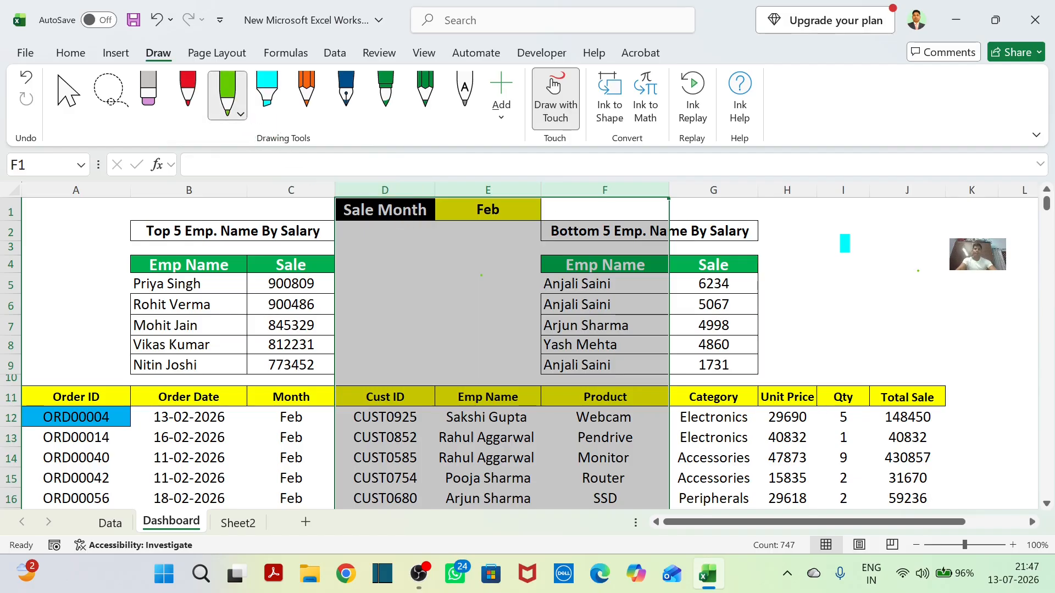
pyautogui.hotkey('ctrl', 'z')
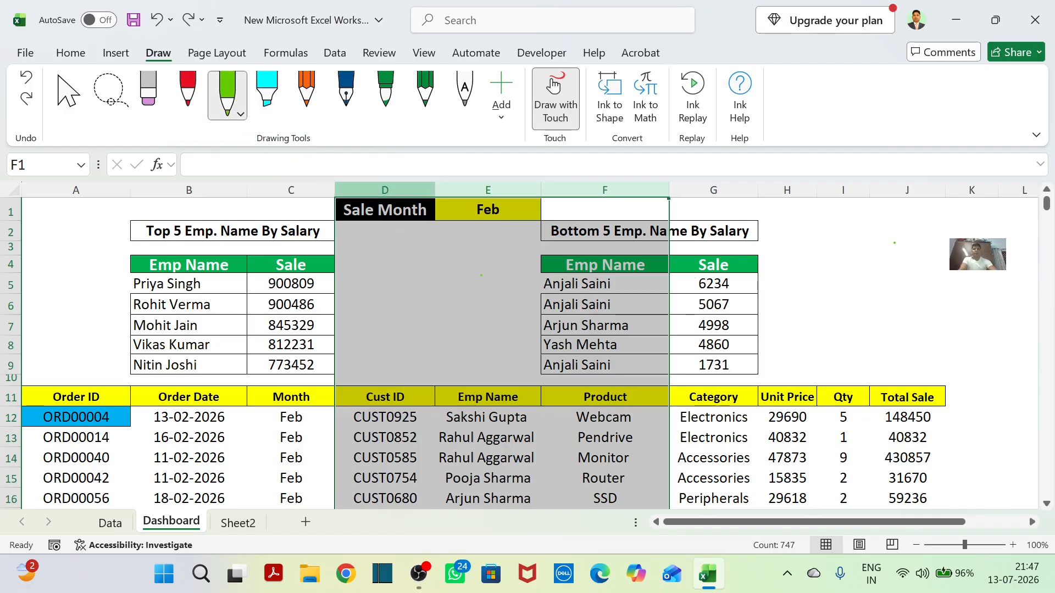
pyautogui.click(69, 94)
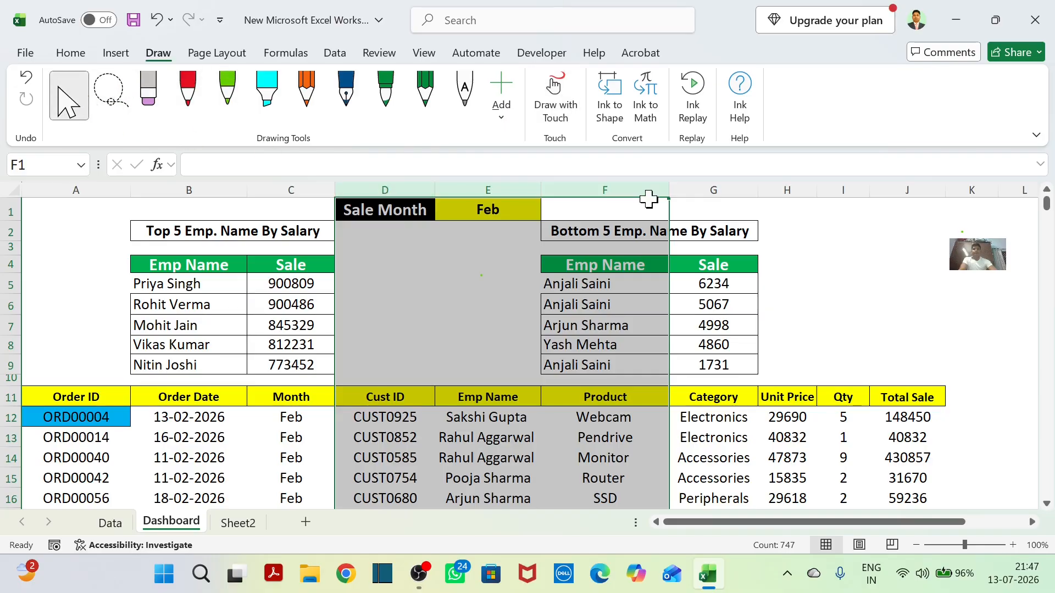
pyautogui.click(70, 53)
pyautogui.click(907, 284)
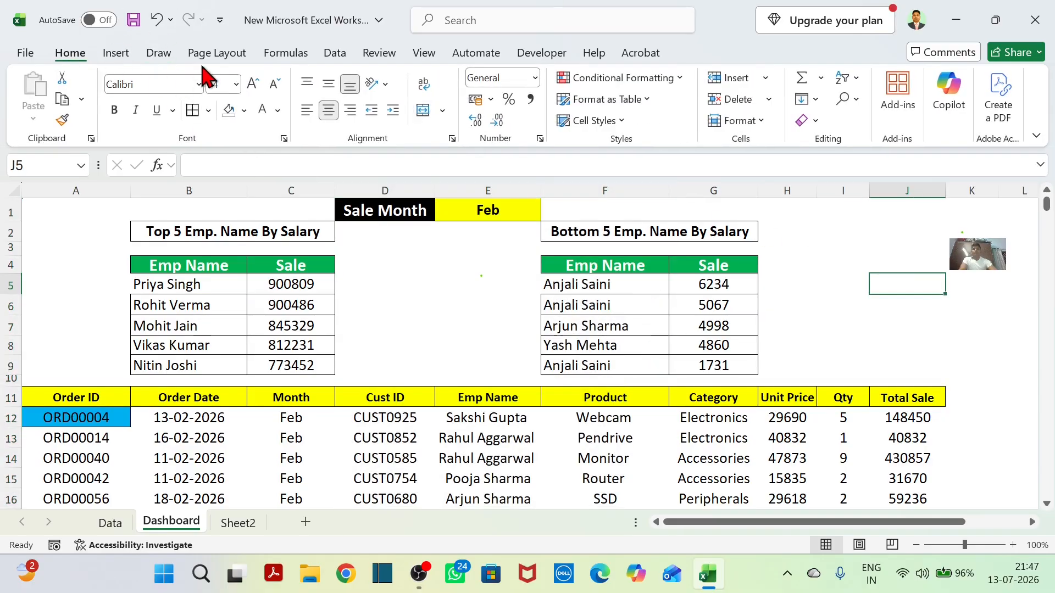
# Circle the Sale Month value in red ink and underline the top 5 and bottom 5 table titles.
pyautogui.click(158, 53)
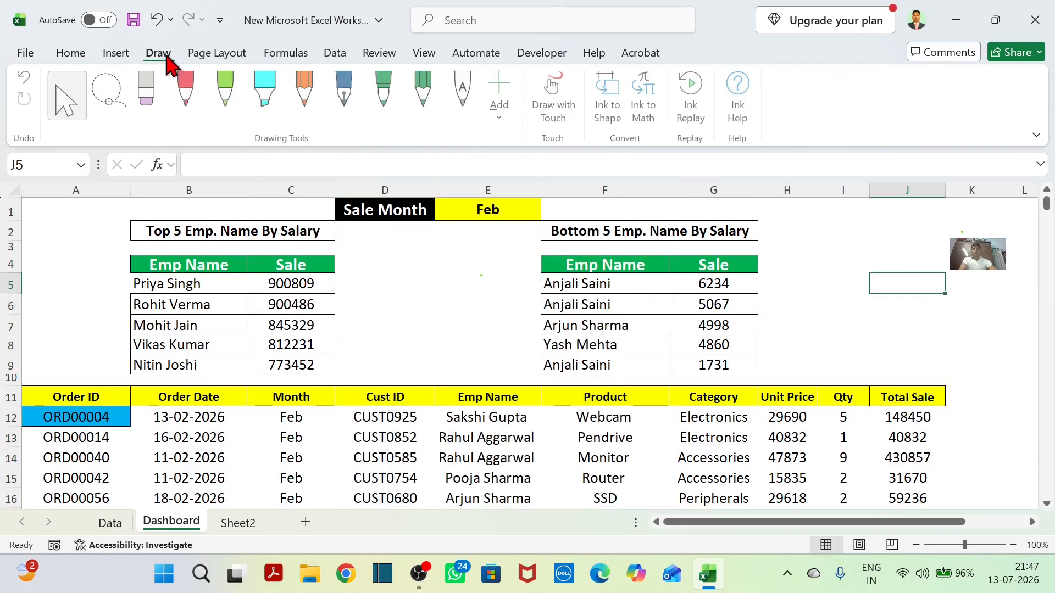
pyautogui.click(202, 107)
pyautogui.click(490, 187)
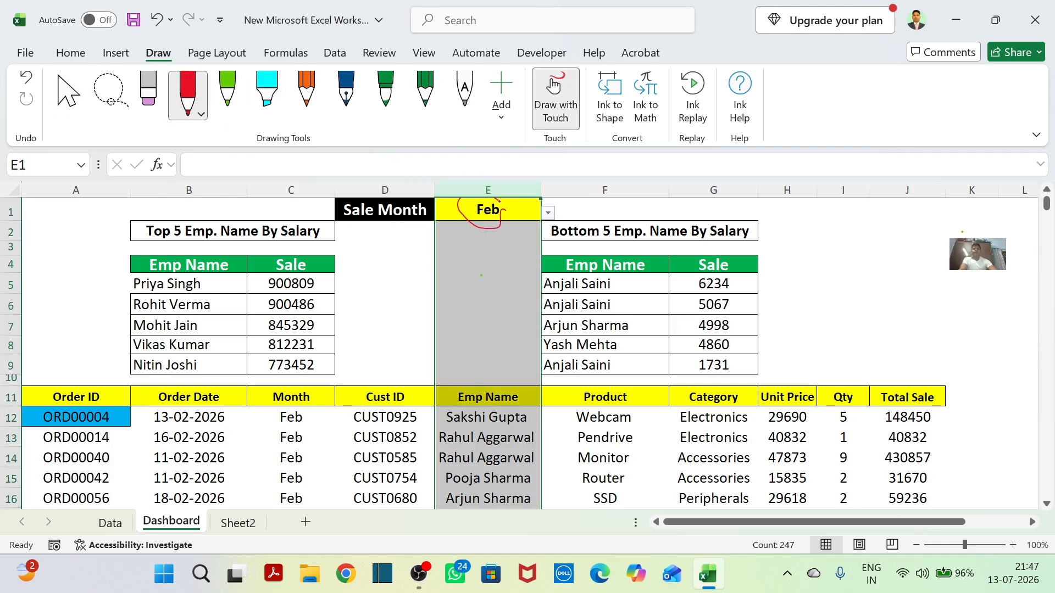
pyautogui.moveTo(504, 208); pyautogui.dragTo(509, 216)
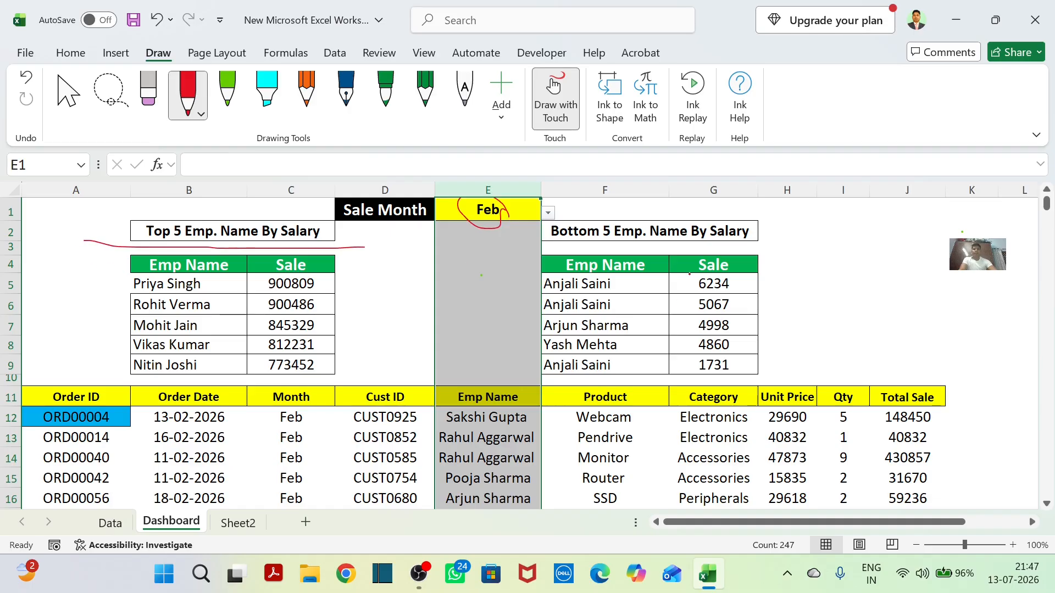
pyautogui.moveTo(557, 252); pyautogui.dragTo(676, 243)
pyautogui.click(70, 53)
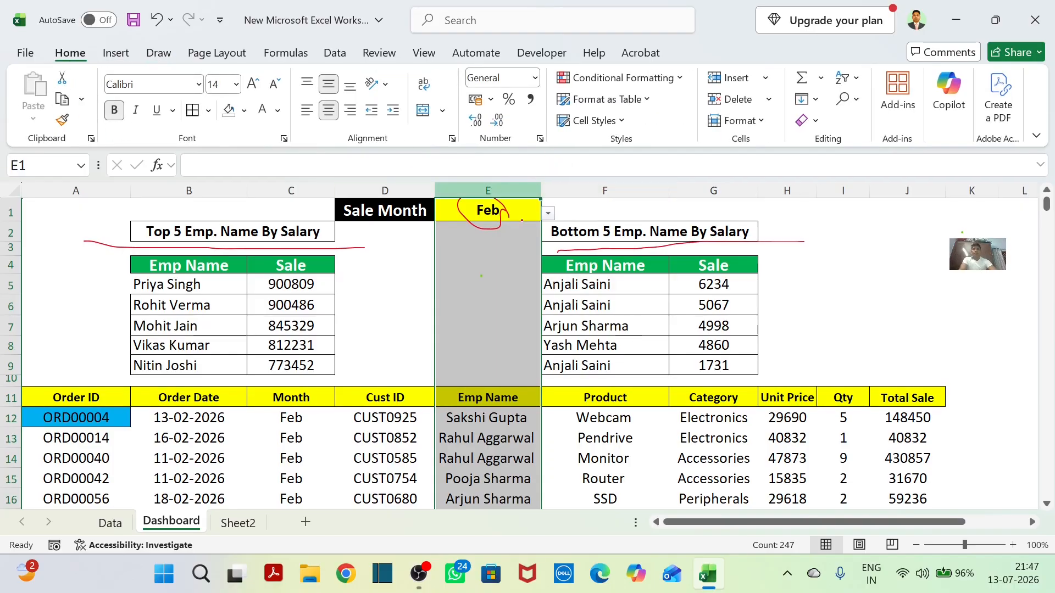
# Set the Dashboard's Sale Month to Sep.
pyautogui.click(159, 54)
pyautogui.click(71, 53)
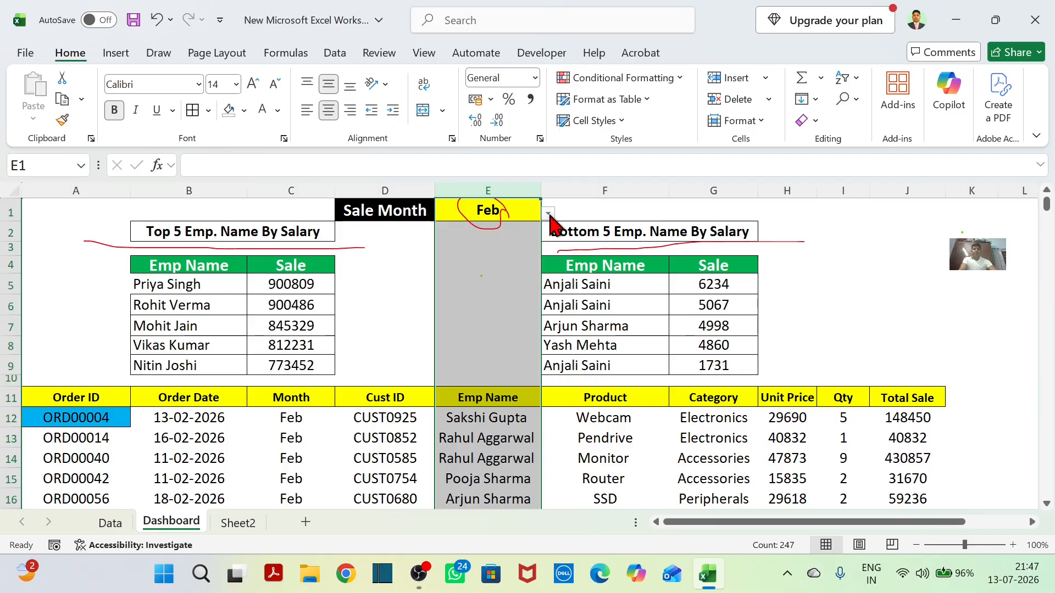
pyautogui.click(548, 214)
pyautogui.click(483, 337)
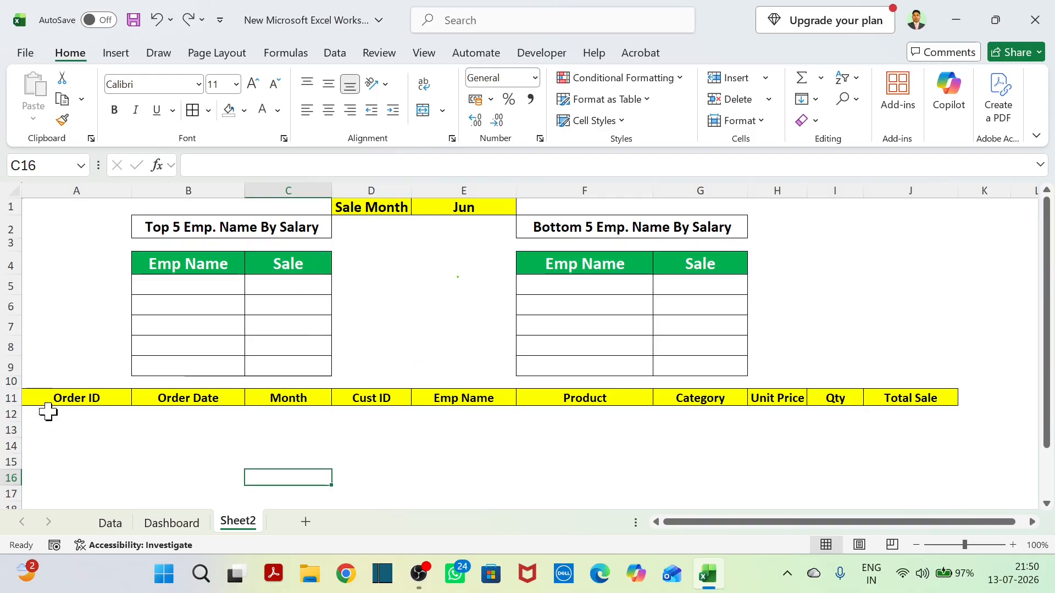
# Compare the order headers in row 11 of Sheet2 with the header row of the Data sheet.
pyautogui.moveTo(60, 399); pyautogui.dragTo(881, 393)
pyautogui.click(110, 523)
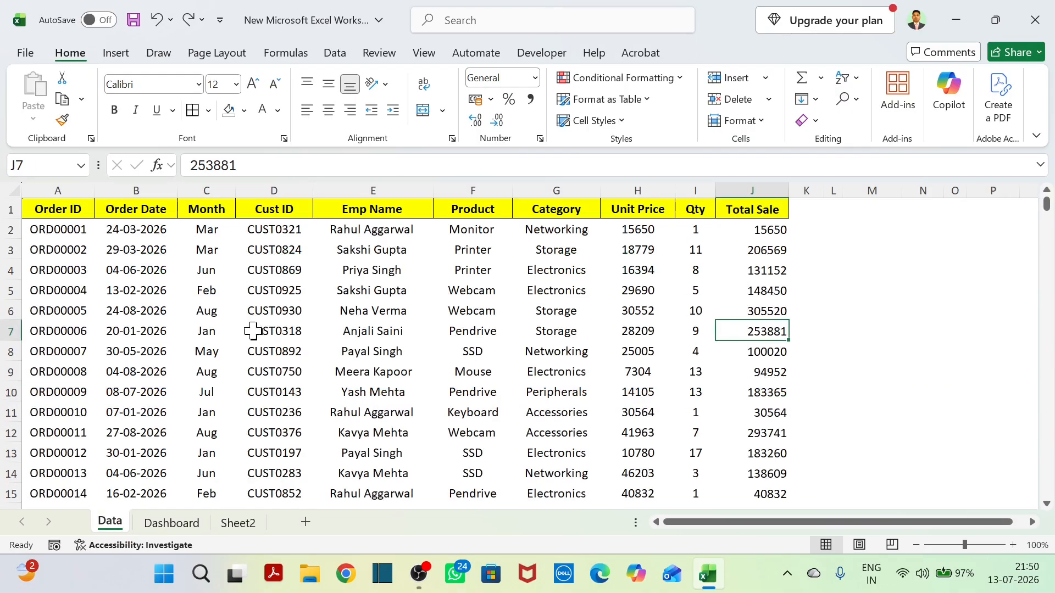
pyautogui.moveTo(77, 209); pyautogui.dragTo(736, 204)
# Review Sheet2's Sale Month cell, the blank order area and the empty top 5 and bottom 5 tables.
pyautogui.click(236, 523)
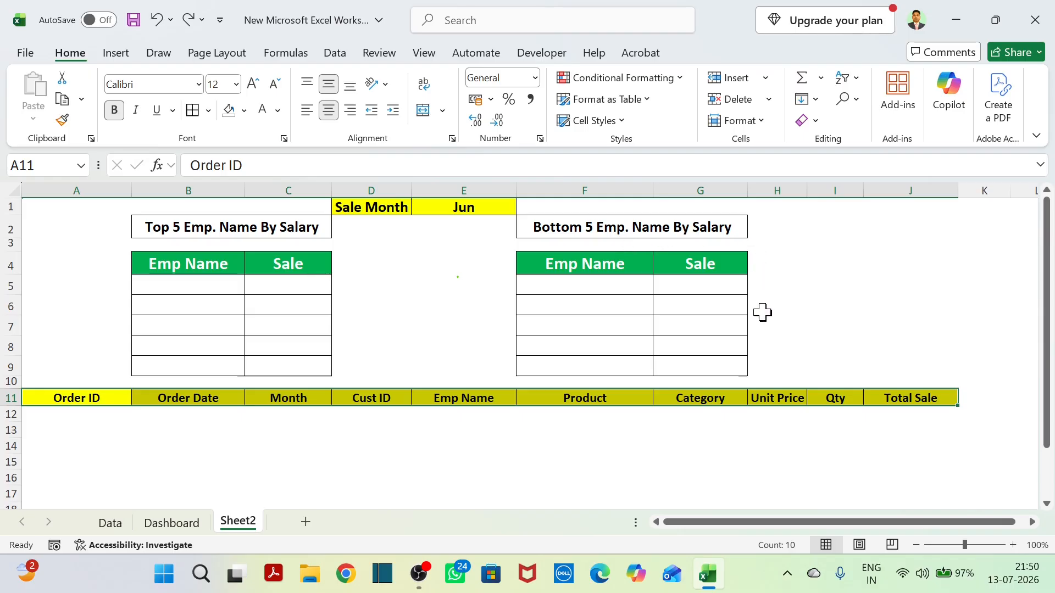
pyautogui.click(387, 212)
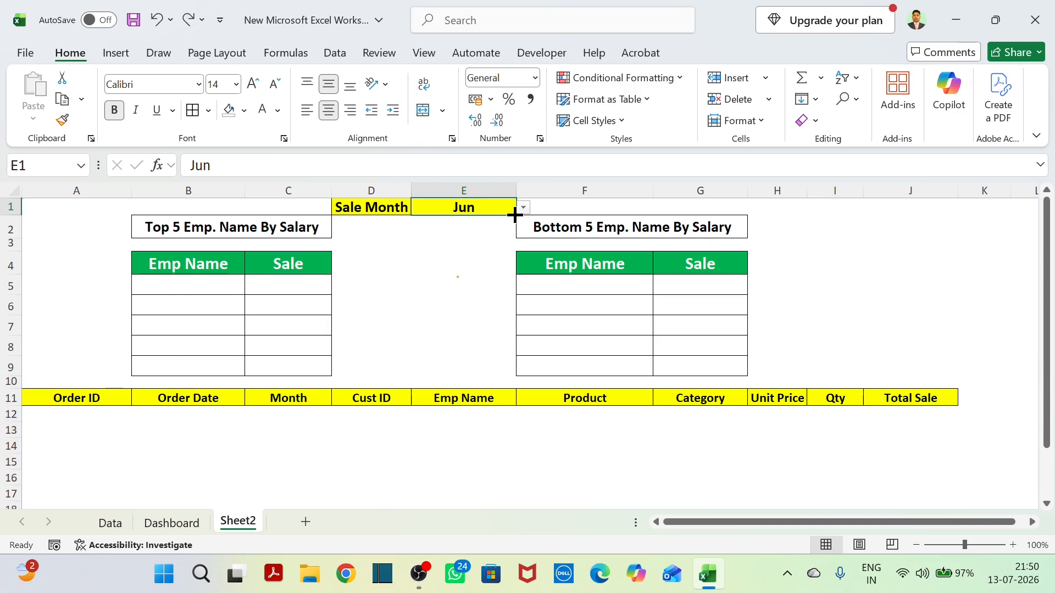
pyautogui.moveTo(110, 434); pyautogui.dragTo(567, 490)
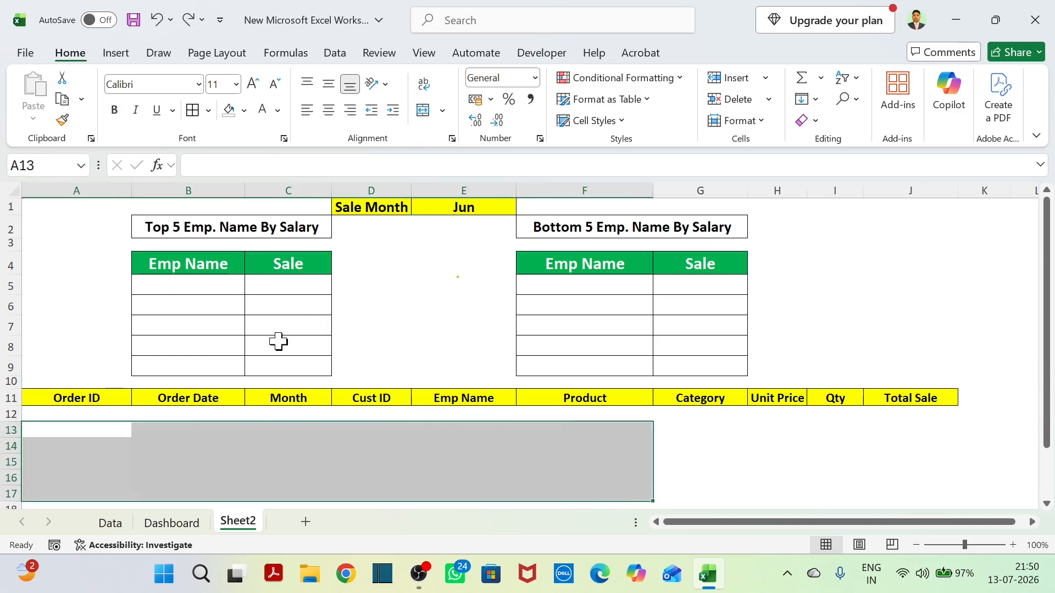
pyautogui.moveTo(231, 308); pyautogui.dragTo(291, 362)
pyautogui.moveTo(594, 305); pyautogui.dragTo(685, 364)
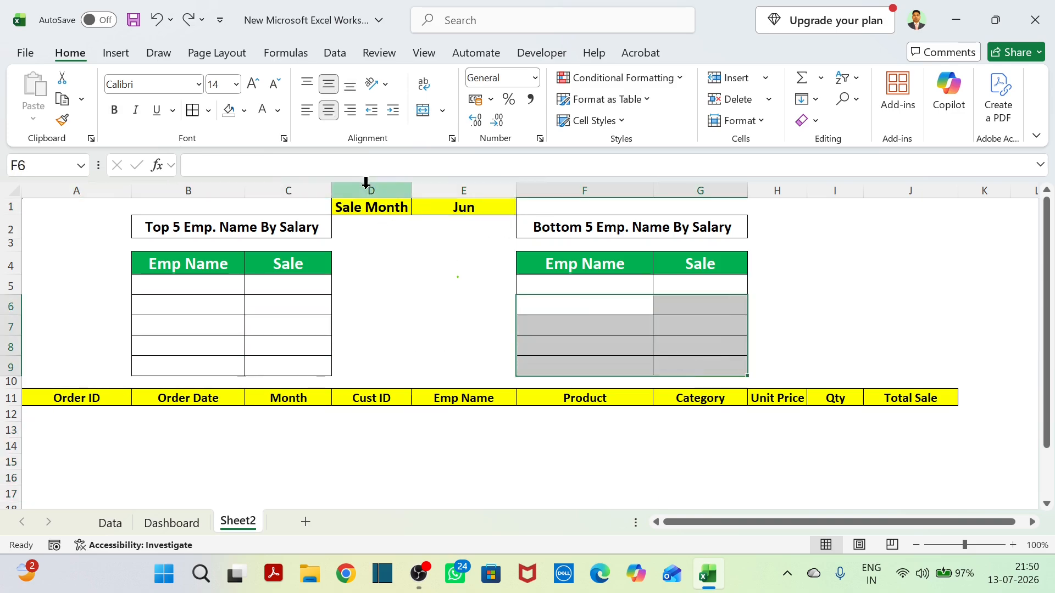
pyautogui.click(497, 212)
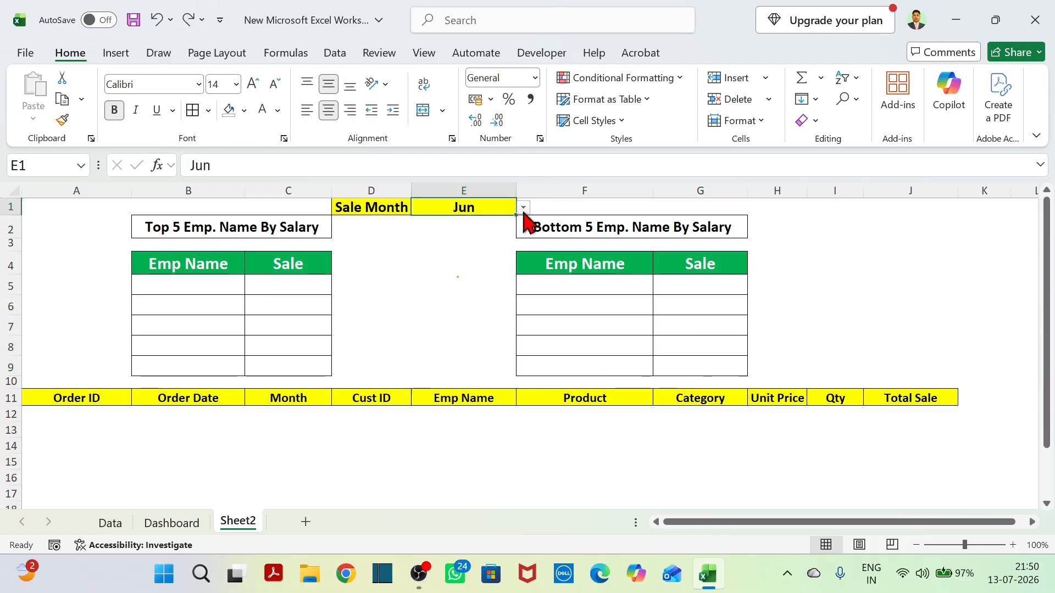
# Set the Sale Month in cell E1 of Sheet2 to Jan.
pyautogui.click(523, 208)
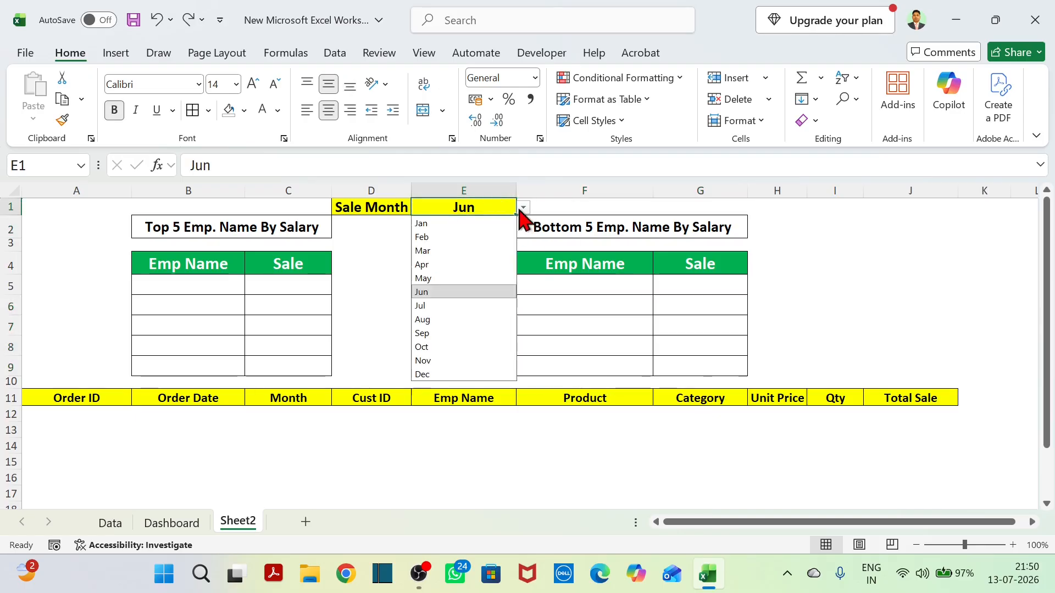
pyautogui.click(475, 224)
pyautogui.click(523, 208)
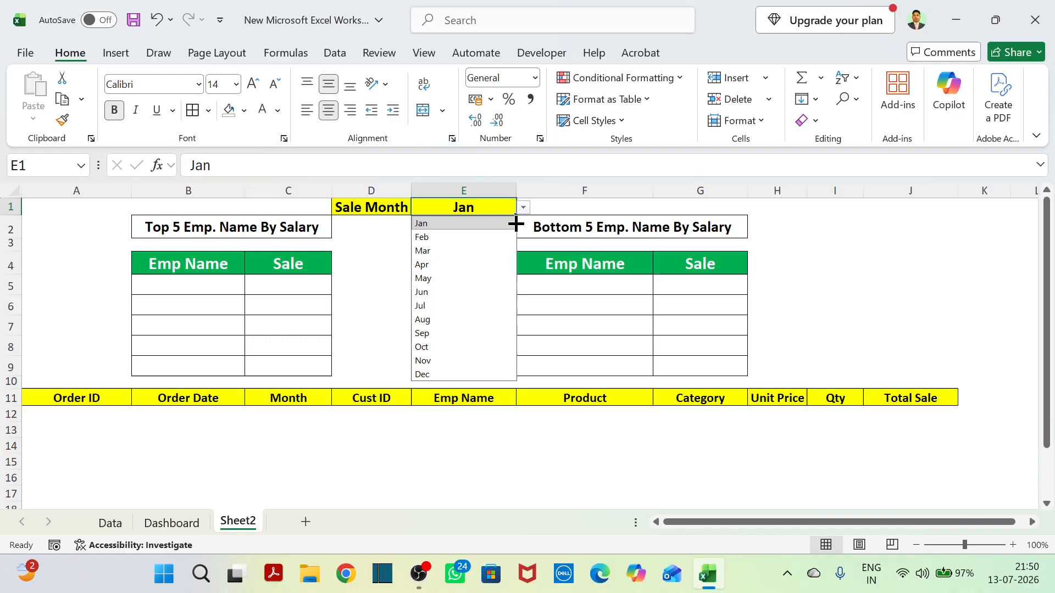
pyautogui.click(442, 381)
pyautogui.click(464, 213)
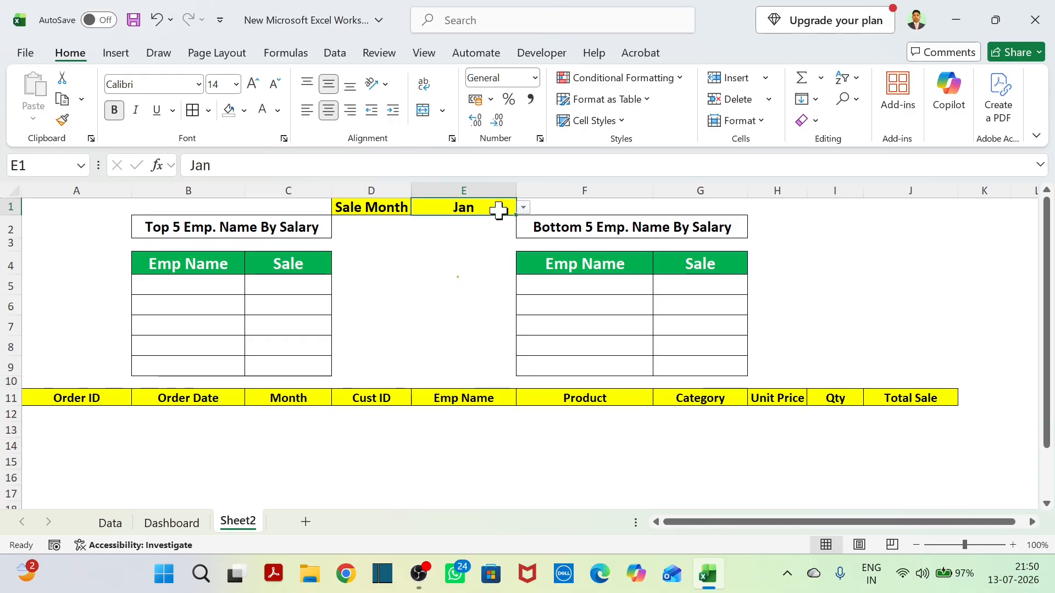
# Examine the list of month choices offered by the Sale Month cell E1.
pyautogui.click(523, 208)
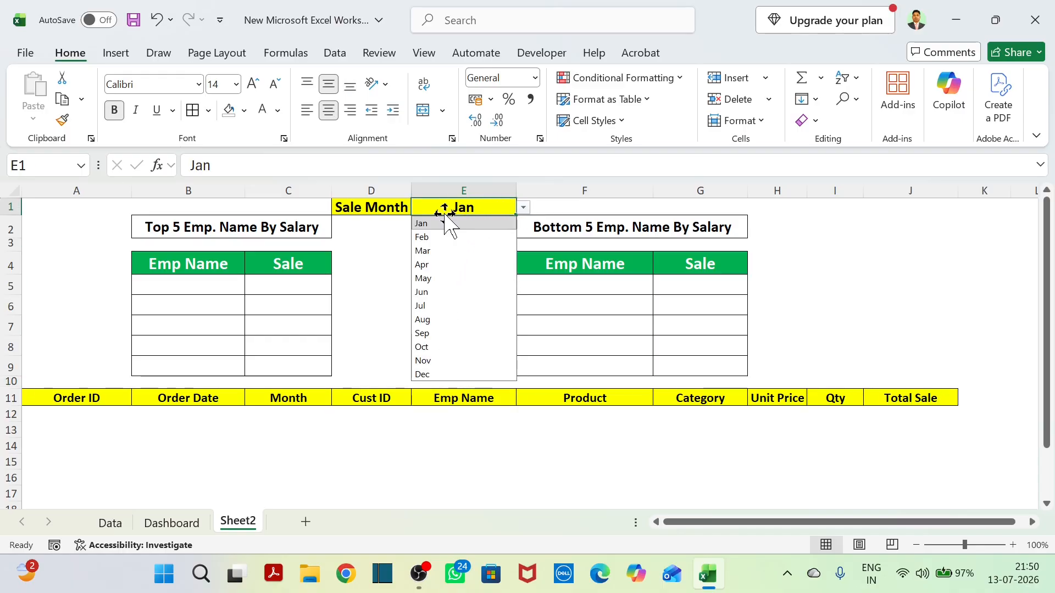
pyautogui.click(389, 206)
pyautogui.click(459, 211)
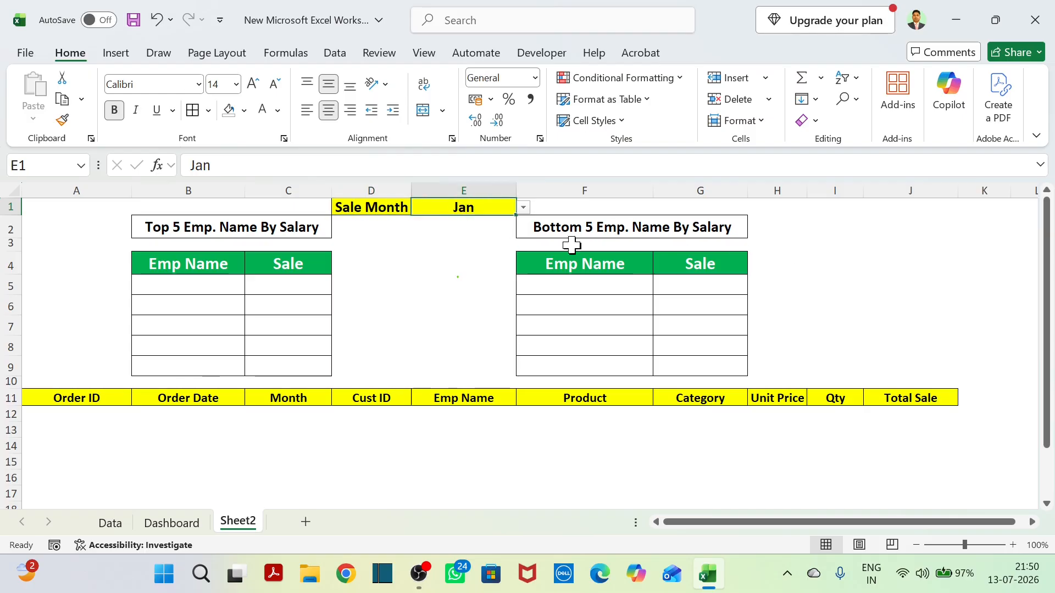
pyautogui.click(524, 208)
pyautogui.click(366, 226)
pyautogui.click(497, 208)
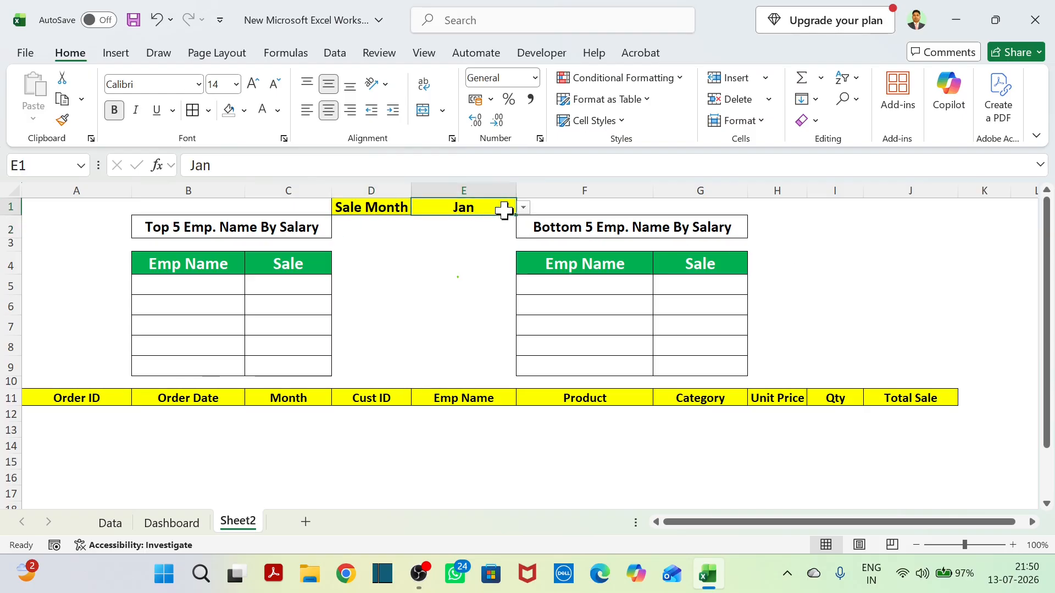
pyautogui.click(523, 208)
pyautogui.click(373, 225)
pyautogui.click(519, 207)
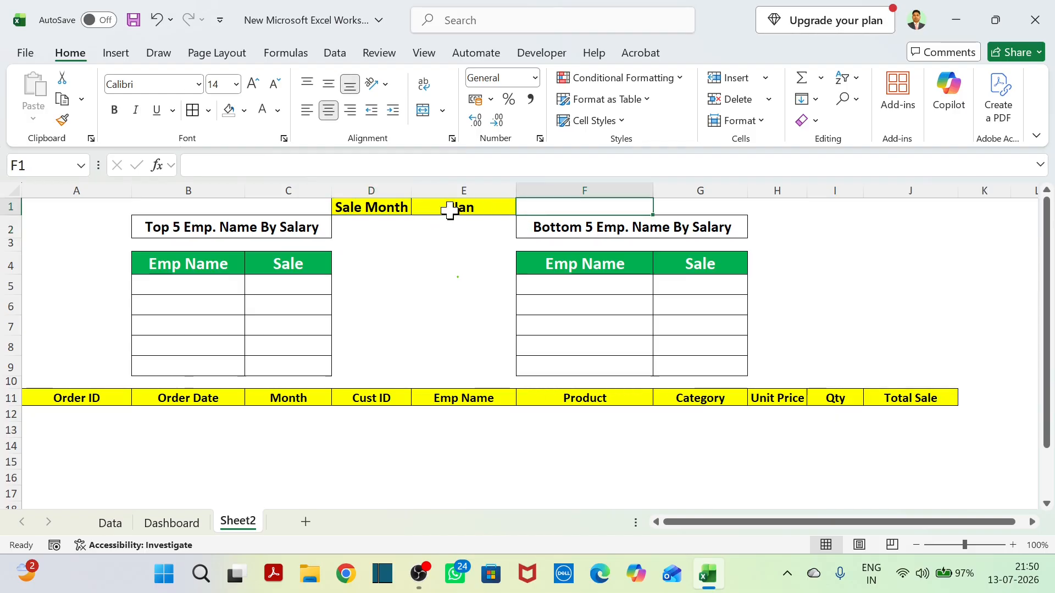
pyautogui.click(406, 208)
pyautogui.click(484, 208)
pyautogui.click(523, 207)
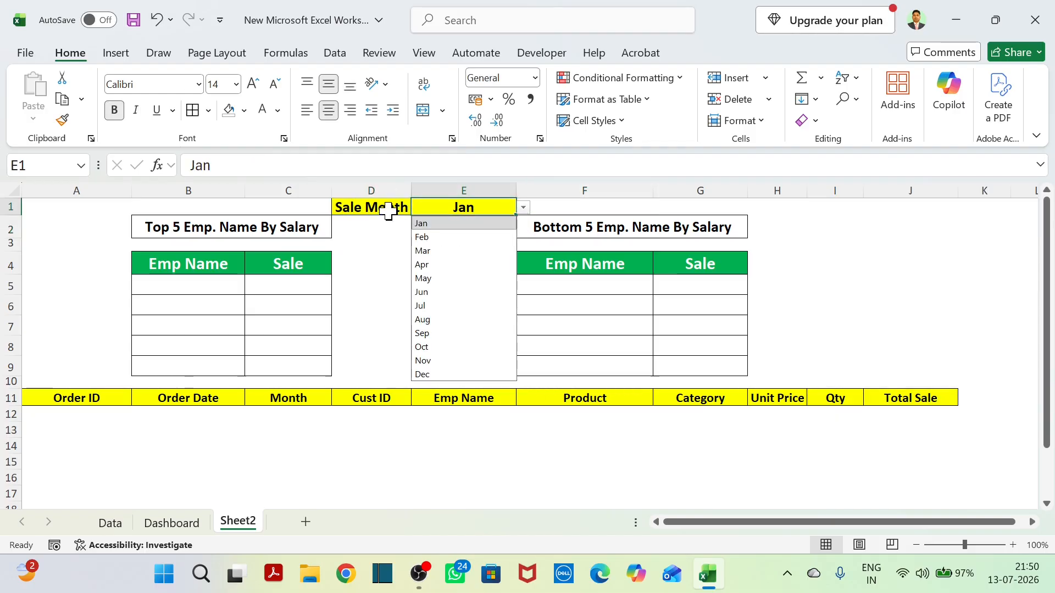
pyautogui.click(391, 210)
pyautogui.click(464, 207)
pyautogui.click(520, 225)
pyautogui.click(461, 208)
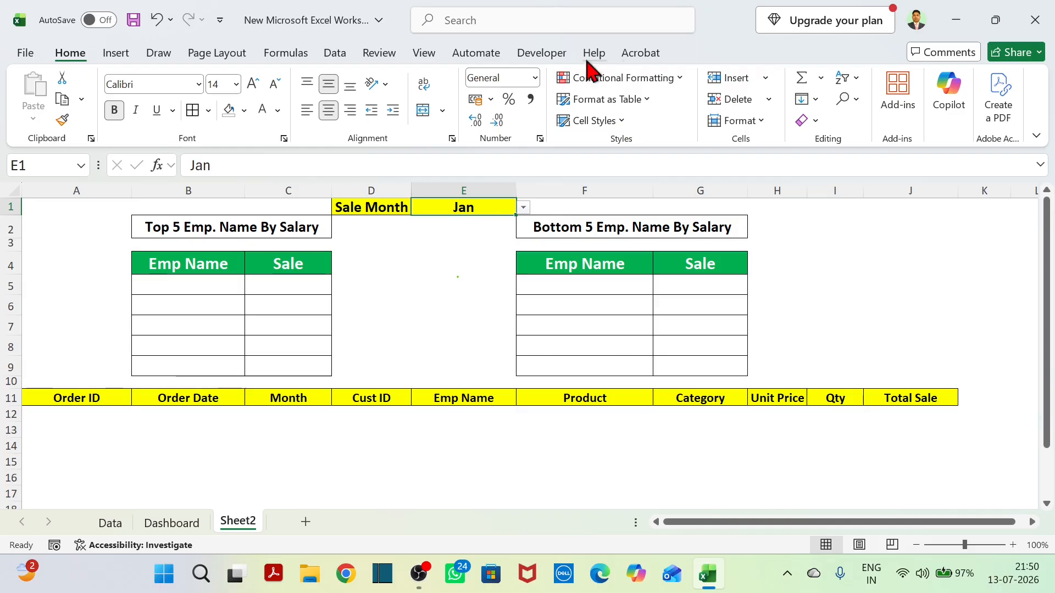
# Apply List data validation to E1 with the source Jan,Feb,Mar,Apr,May,Jun,Jul,Aug,Sep,Oct,Nov,Dec and check the resulting month list.
pyautogui.click(338, 54)
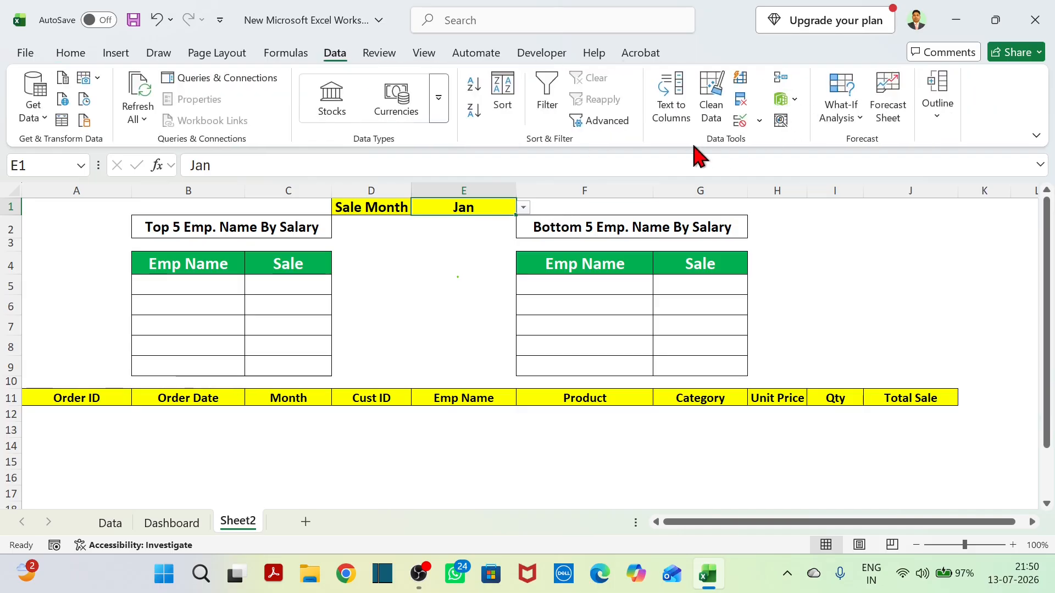
pyautogui.click(758, 121)
pyautogui.click(798, 144)
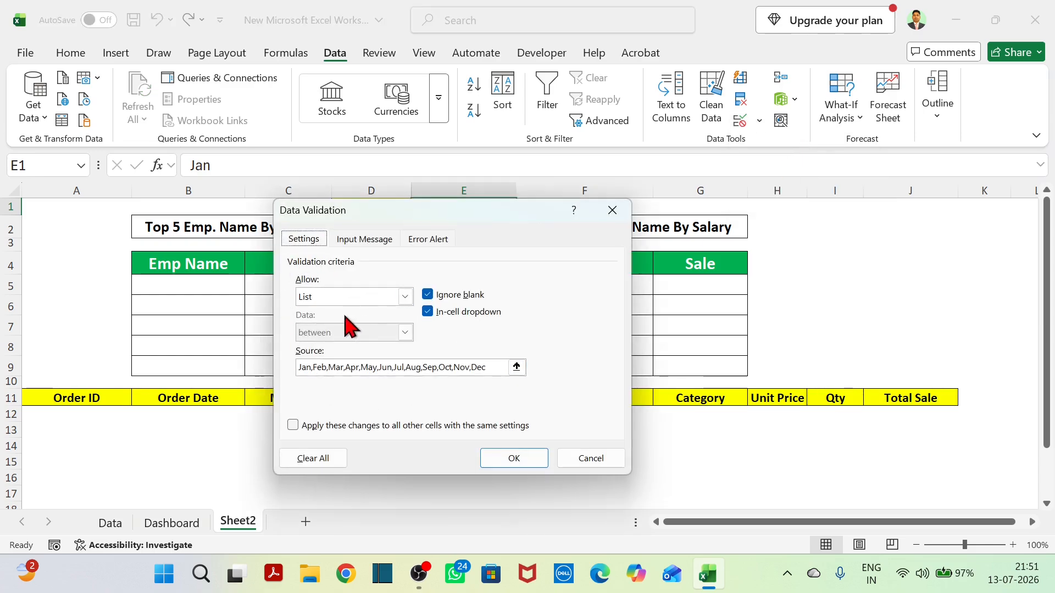
pyautogui.click(405, 297)
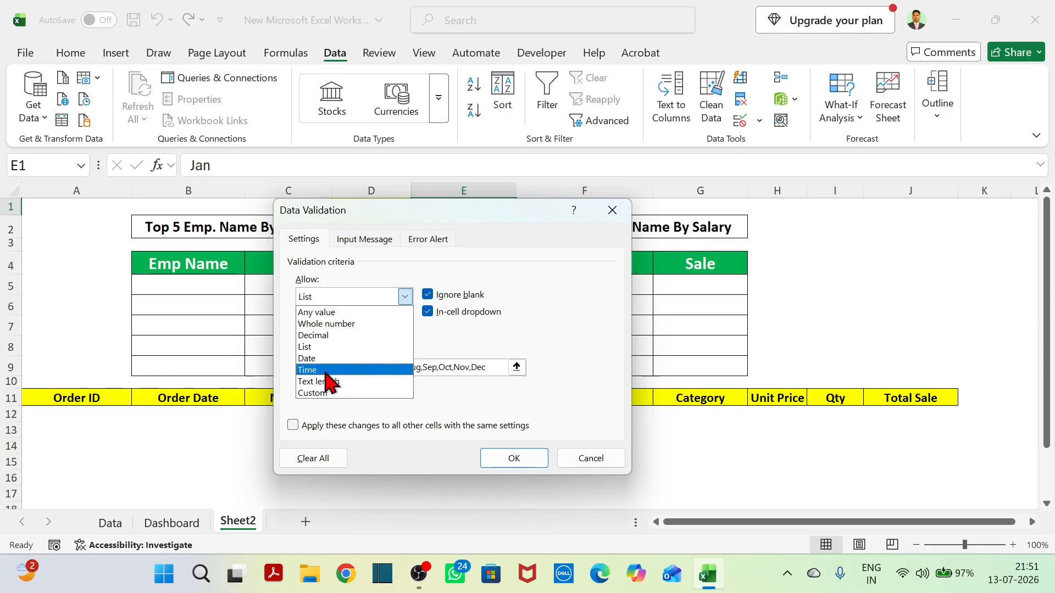
pyautogui.click(321, 348)
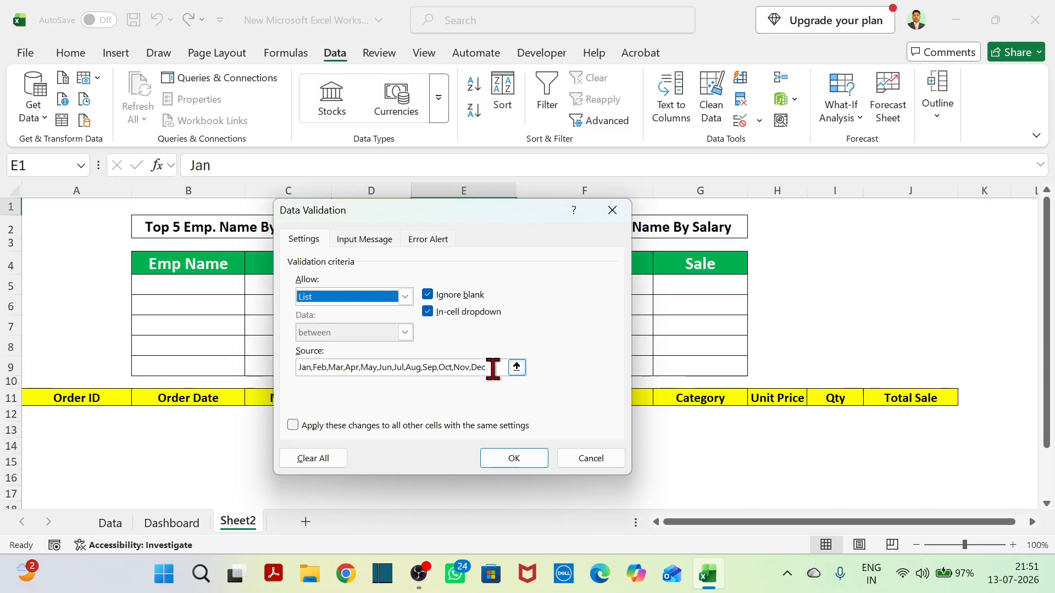
pyautogui.moveTo(490, 367); pyautogui.dragTo(280, 389)
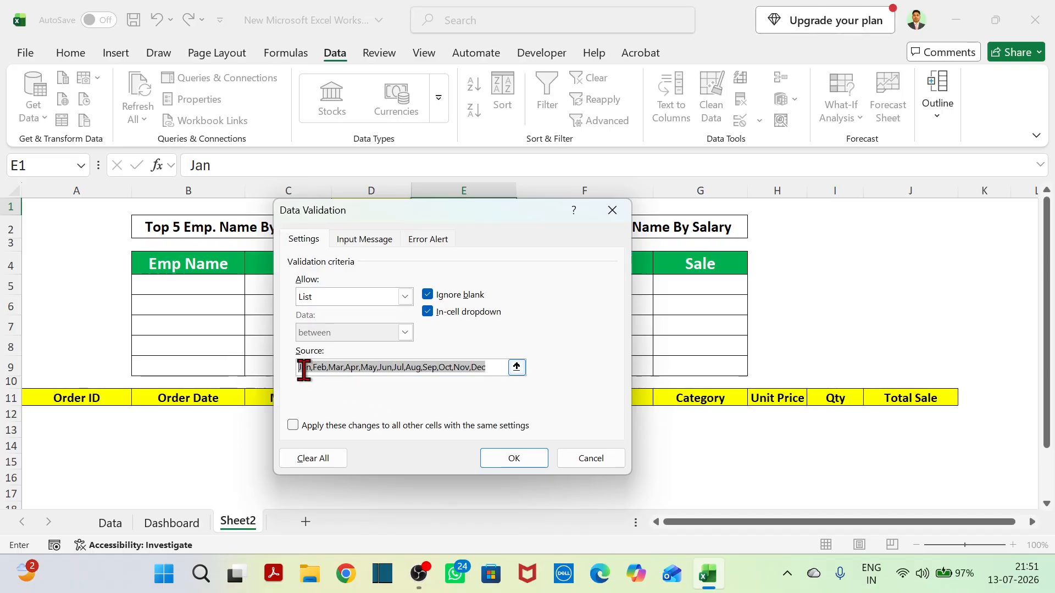
pyautogui.click(521, 458)
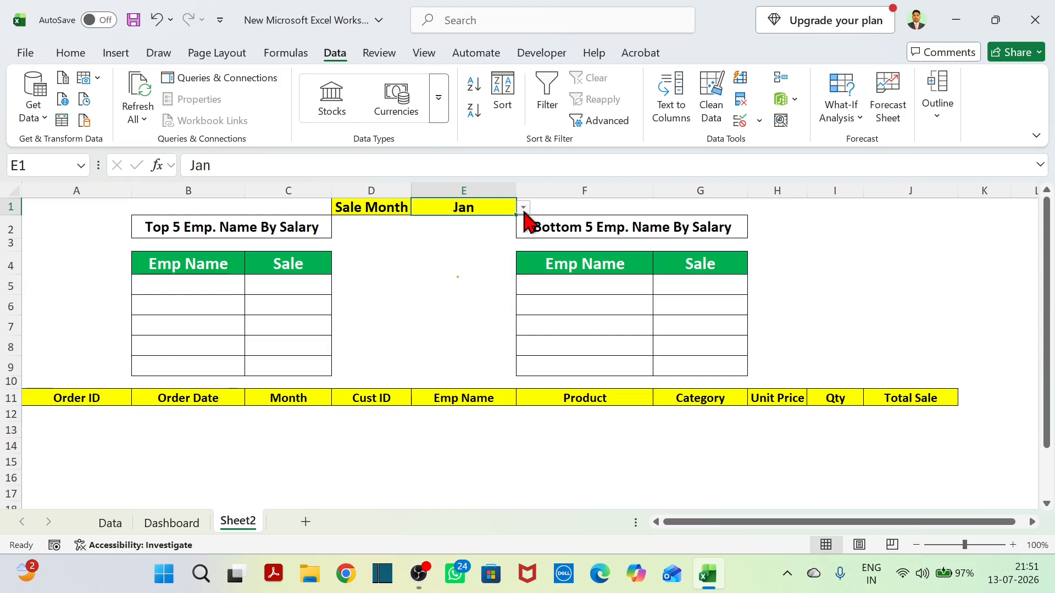
pyautogui.click(524, 208)
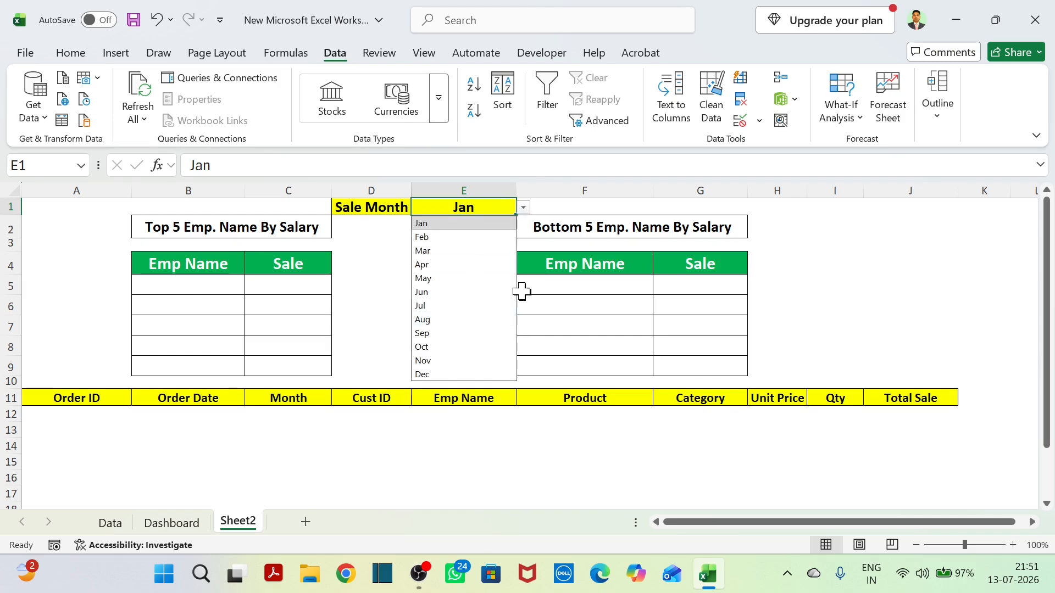
pyautogui.click(833, 229)
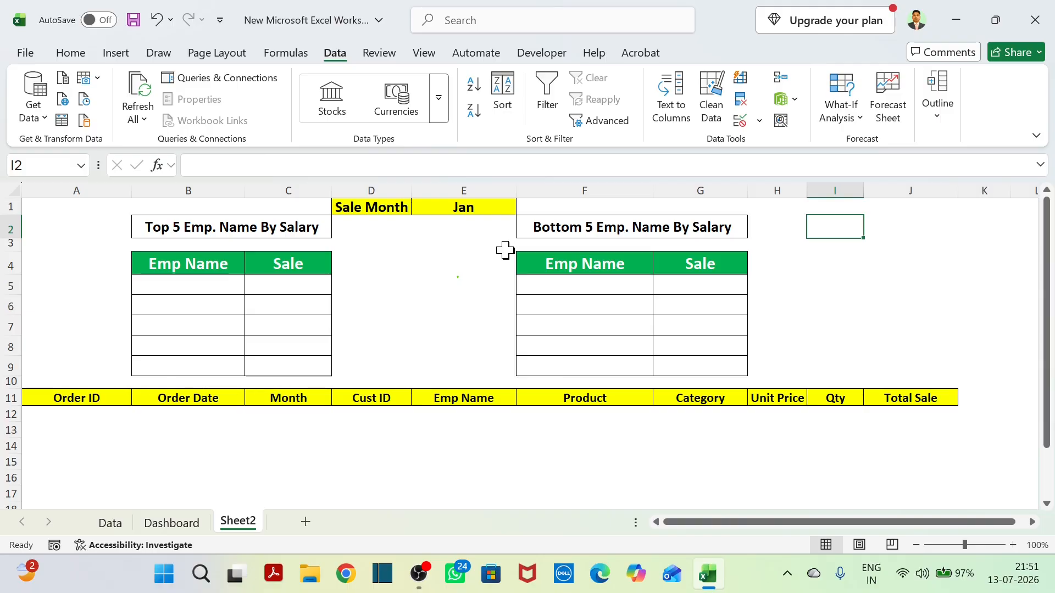
# On a new worksheet with column F widened slightly, enter the text "Dynamic Array" in cell C3.
pyautogui.click(306, 522)
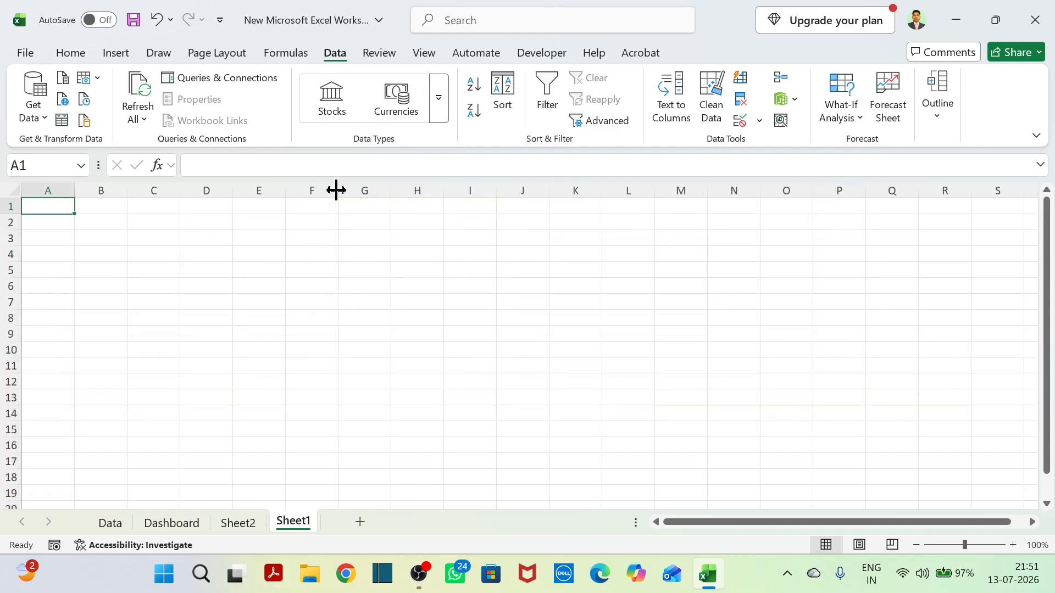
pyautogui.moveTo(337, 190); pyautogui.dragTo(364, 191)
pyautogui.click(153, 239)
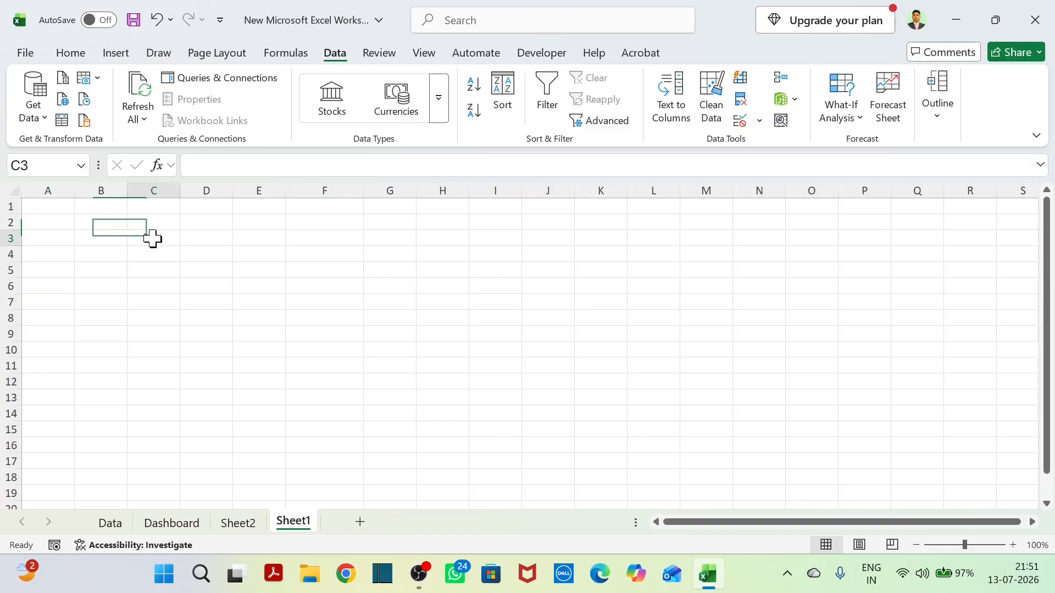
pyautogui.write('Dynamic Array')
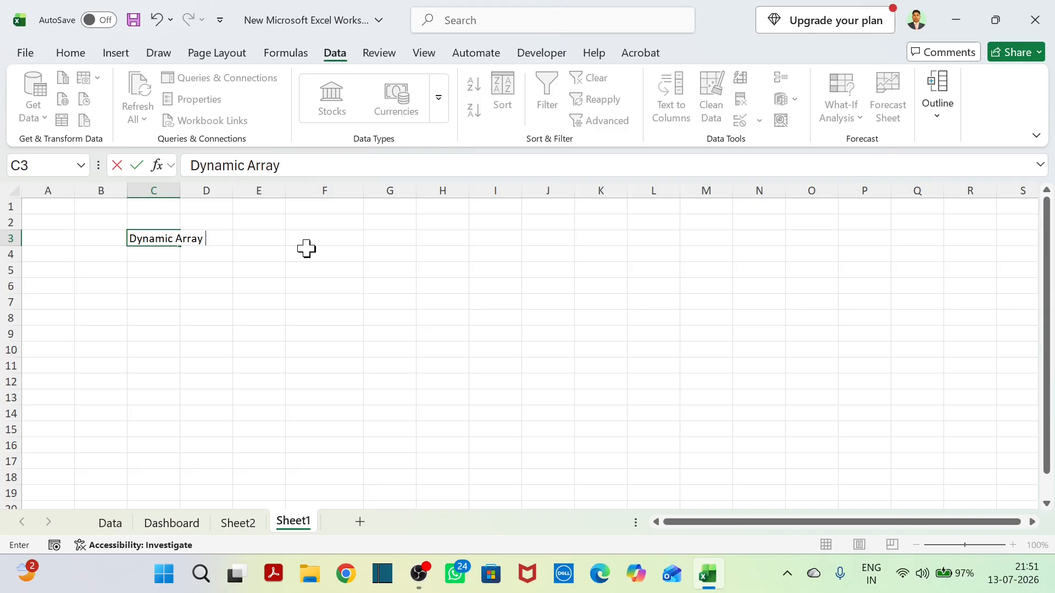
pyautogui.press('Tab')
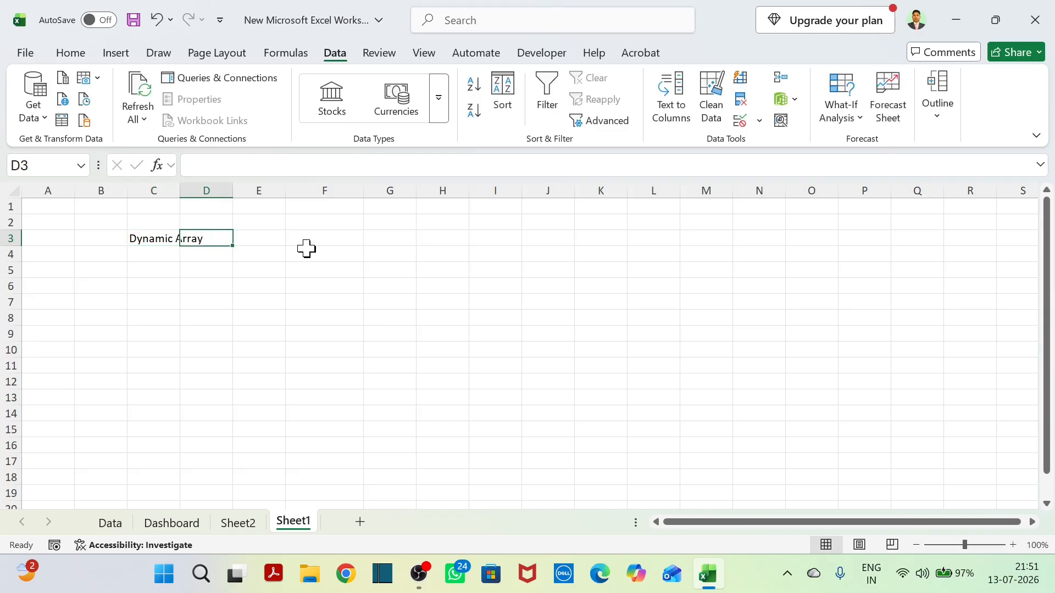
# Enter the formula =SEQUENCE(10) in cell F4 of the new worksheet.
pyautogui.click(308, 249)
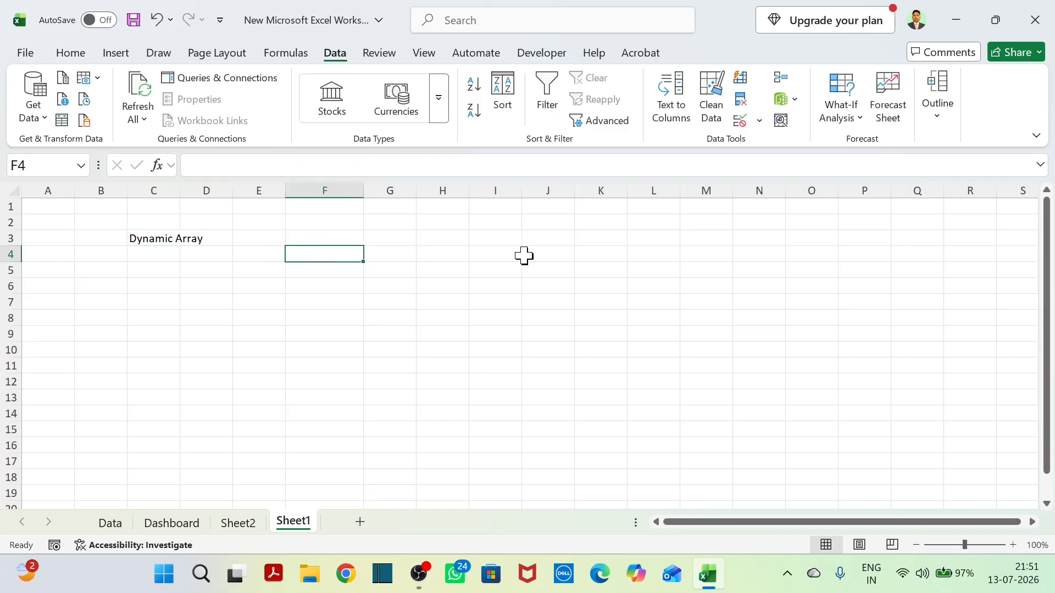
pyautogui.write('=s')
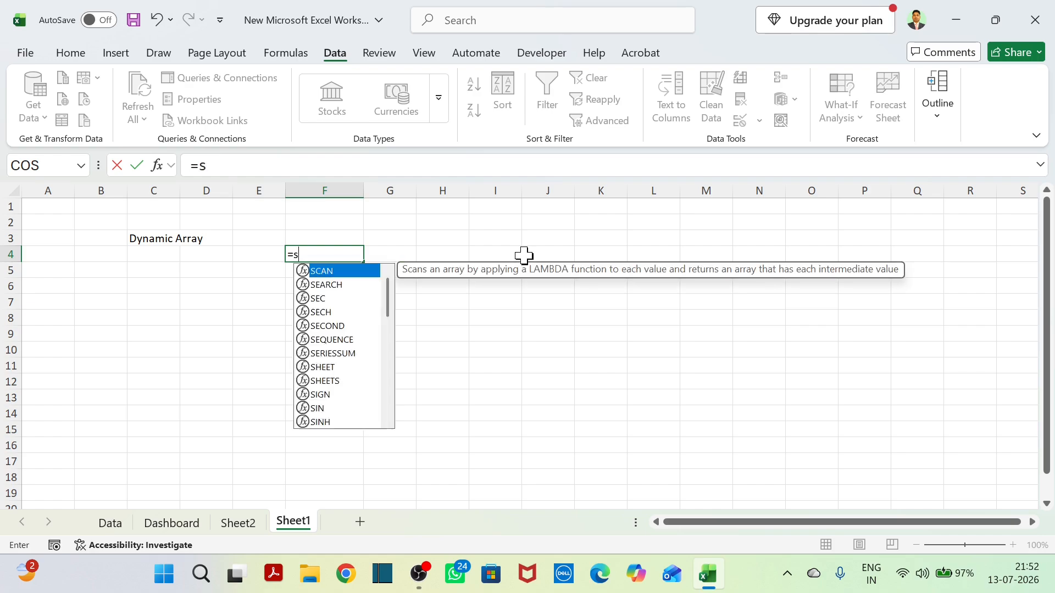
pyautogui.write('eque')
pyautogui.press('Tab')
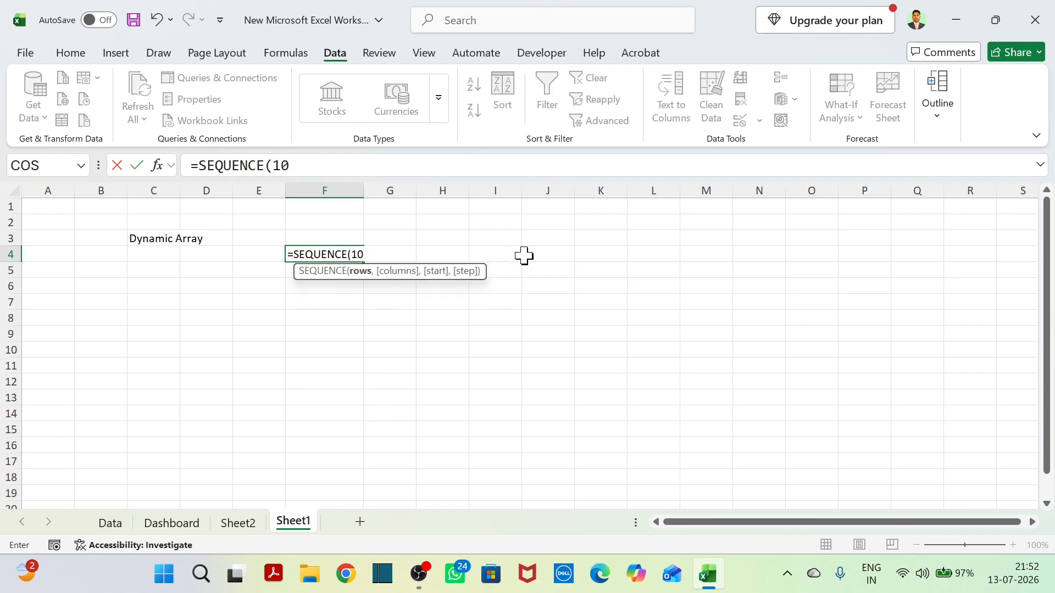
pyautogui.write('10)')
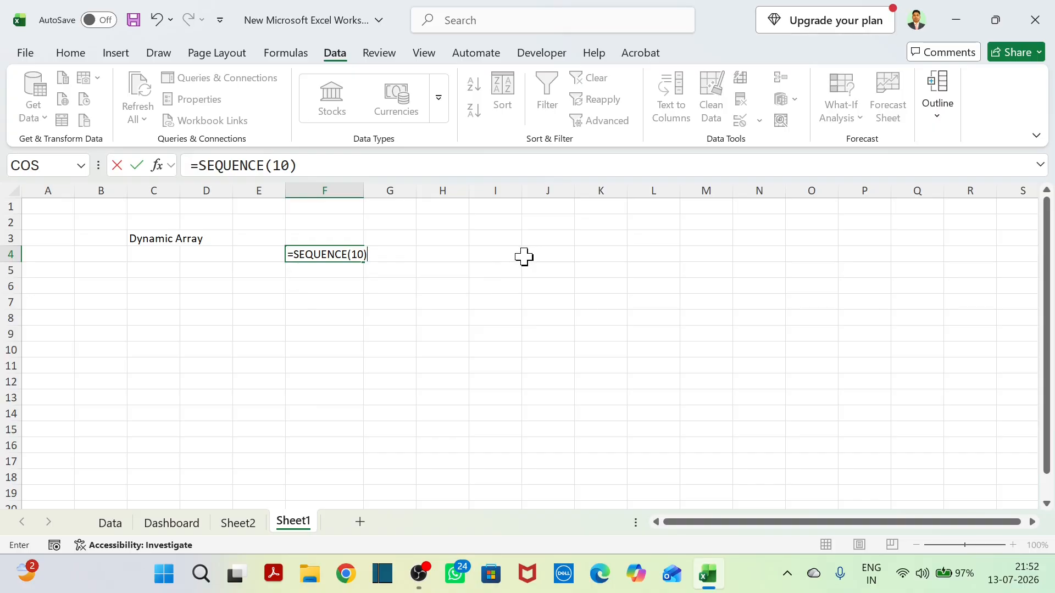
pyautogui.press('Return')
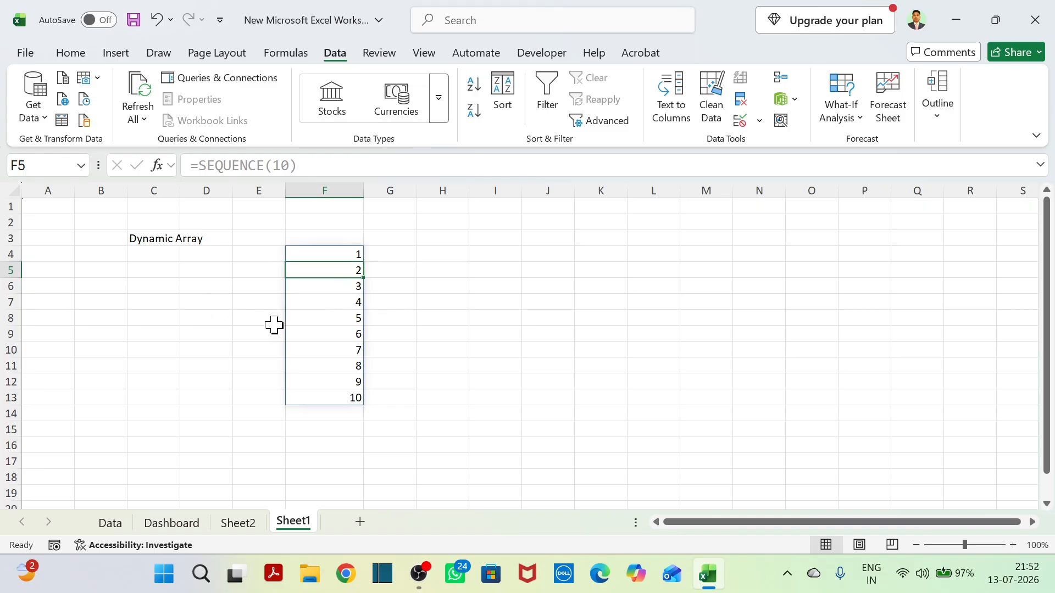
# Compare the formula in F4 with the formulas shown for the spilled cells down to F13.
pyautogui.click(337, 254)
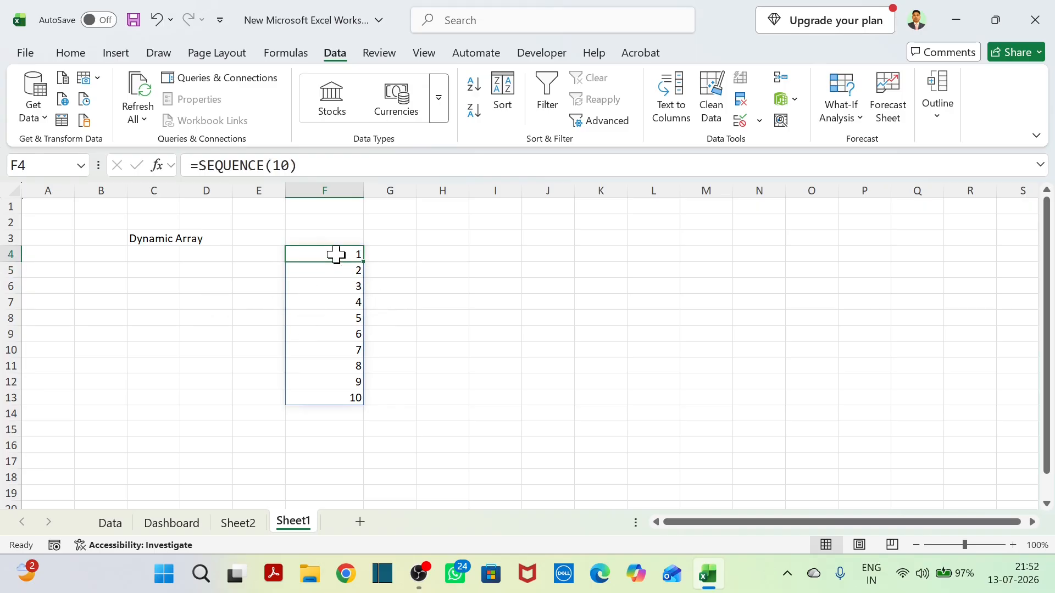
pyautogui.click(354, 272)
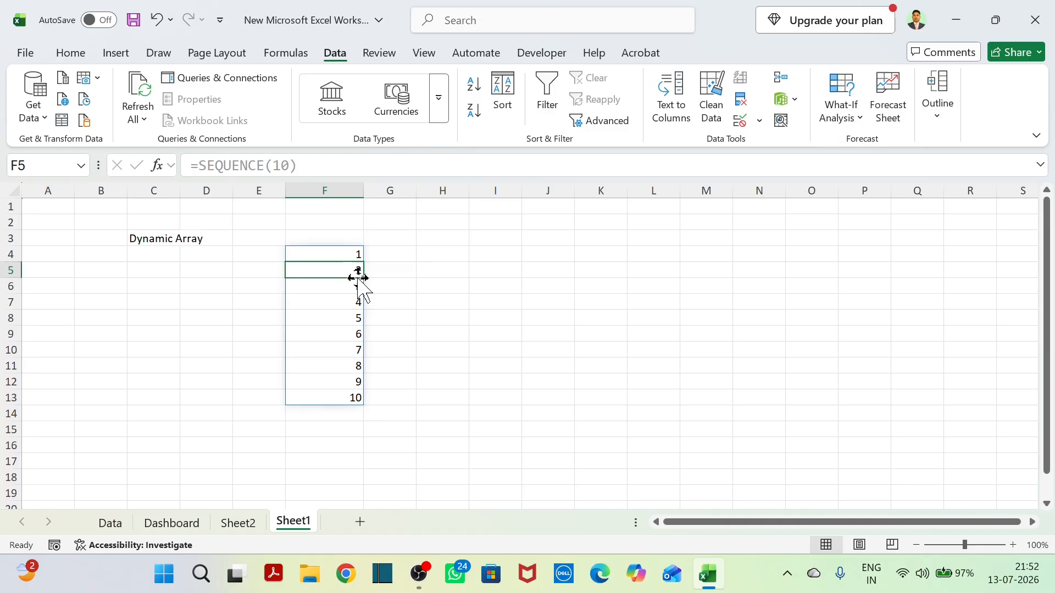
pyautogui.click(346, 318)
pyautogui.click(347, 382)
pyautogui.click(352, 412)
pyautogui.click(351, 397)
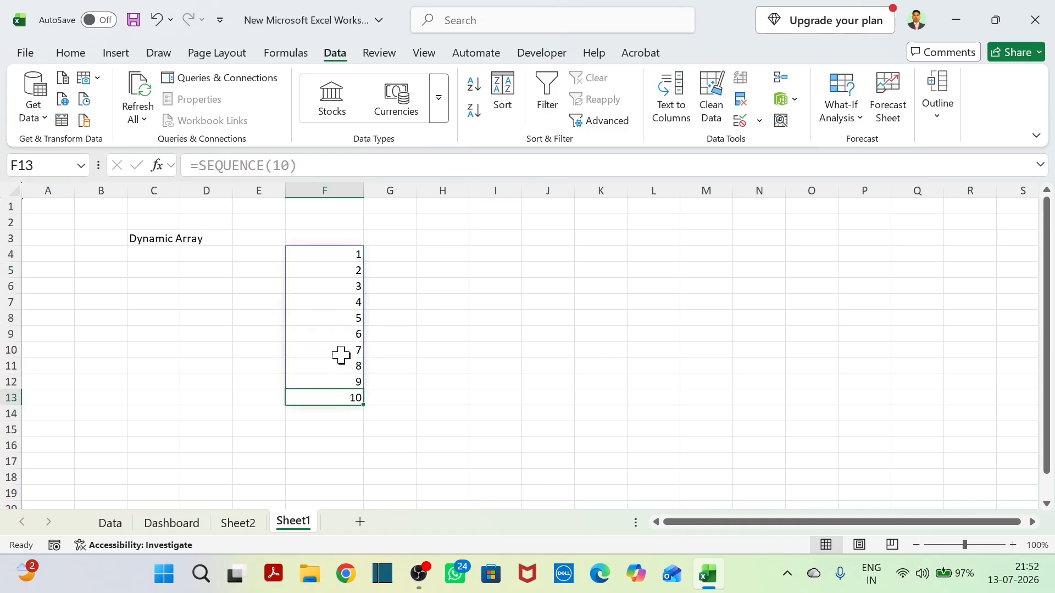
pyautogui.click(342, 352)
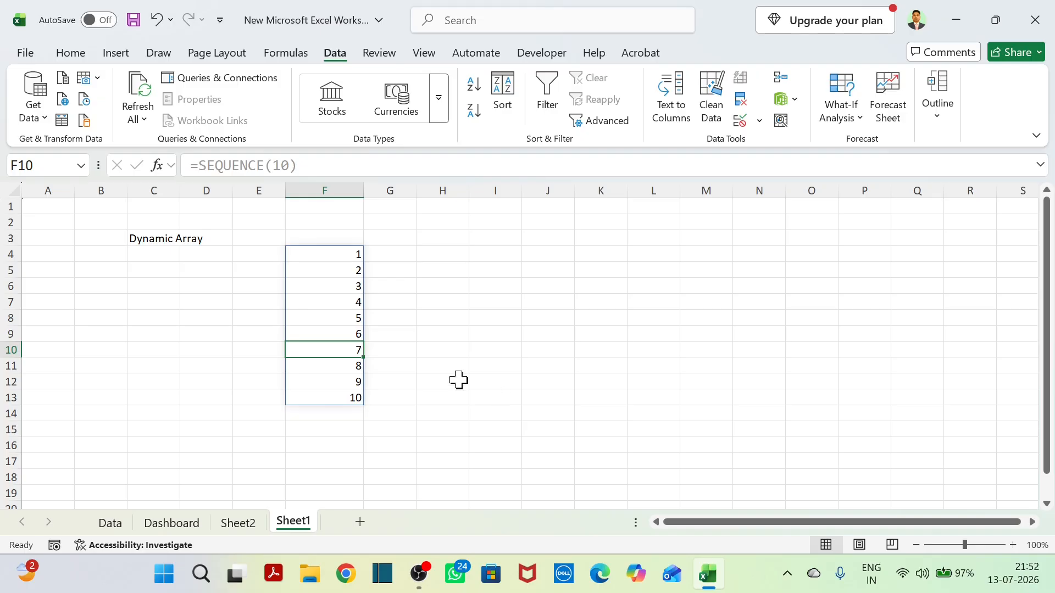
pyautogui.click(347, 369)
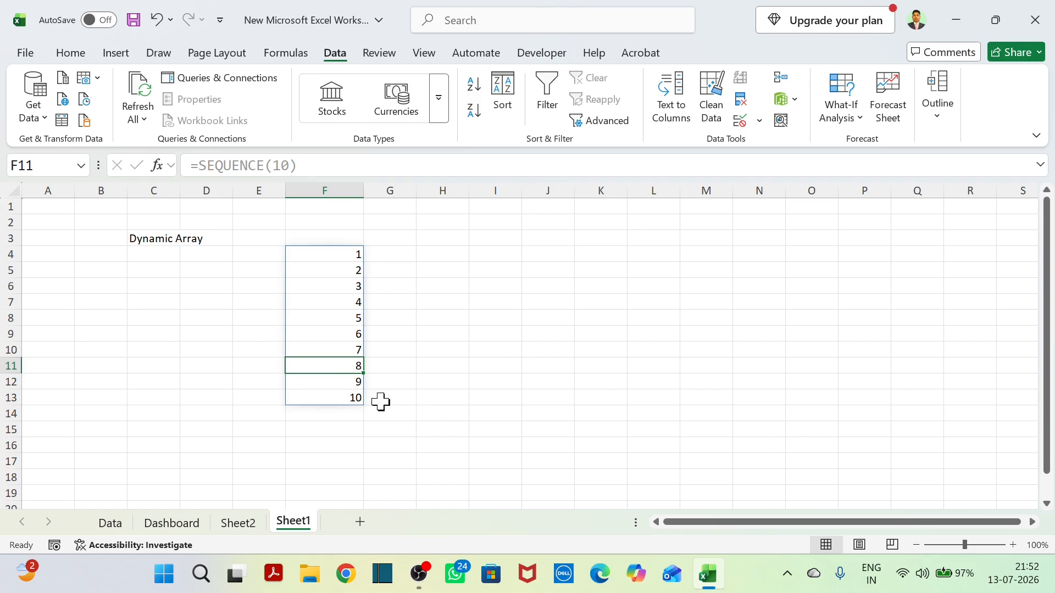
pyautogui.click(331, 385)
pyautogui.click(411, 407)
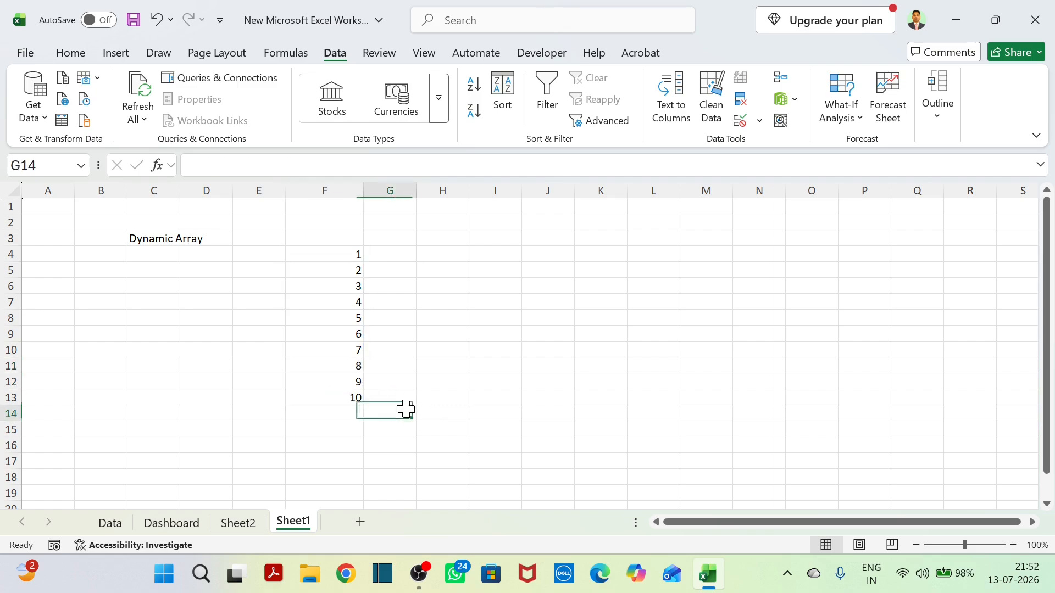
pyautogui.click(352, 349)
pyautogui.click(346, 384)
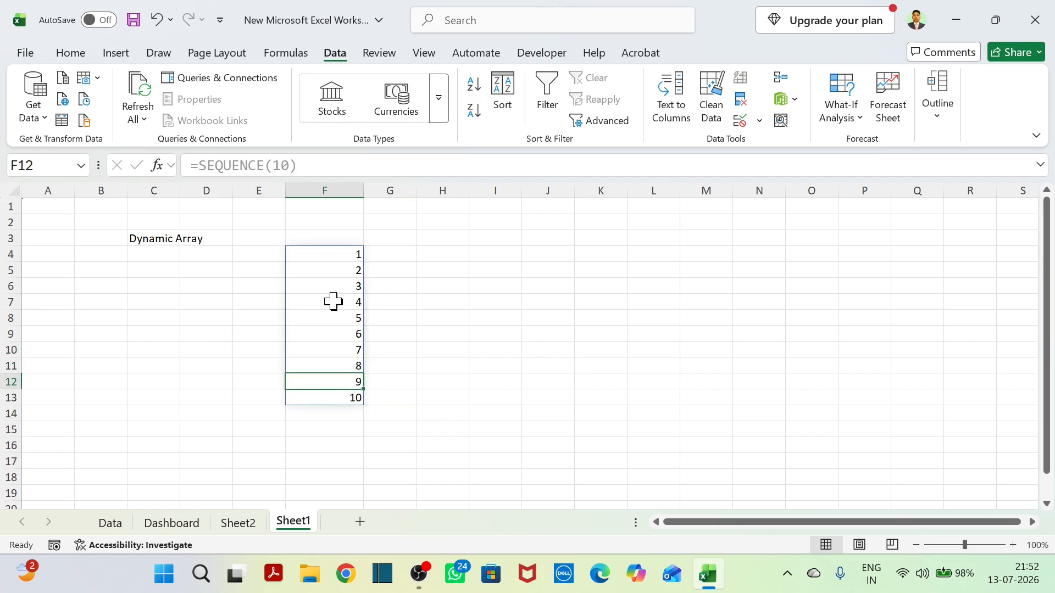
# Delete the SEQUENCE formula from cell F4 to clear the whole spilled range.
pyautogui.click(337, 255)
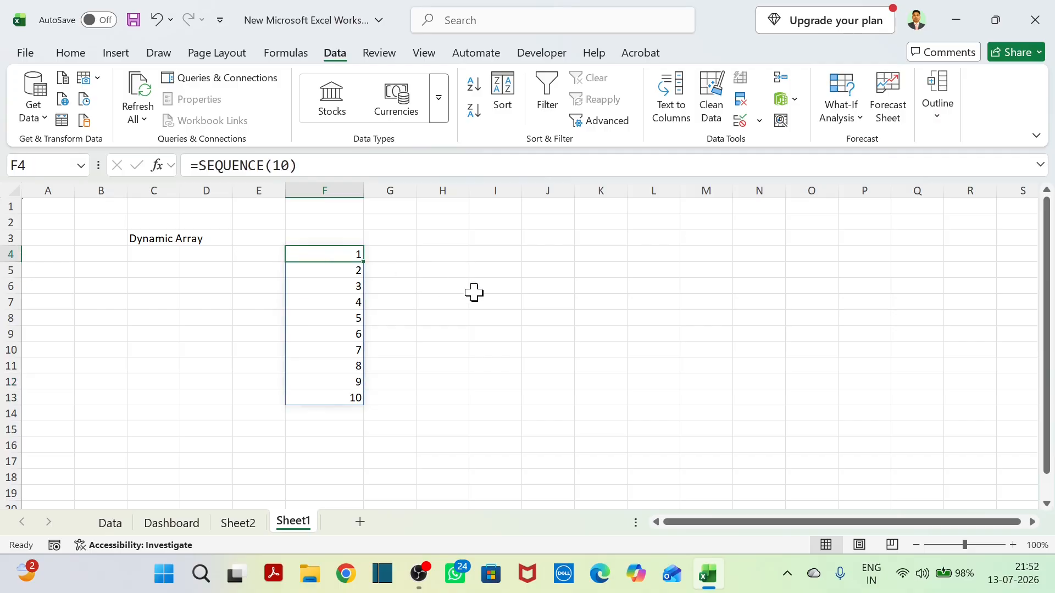
pyautogui.press('Delete')
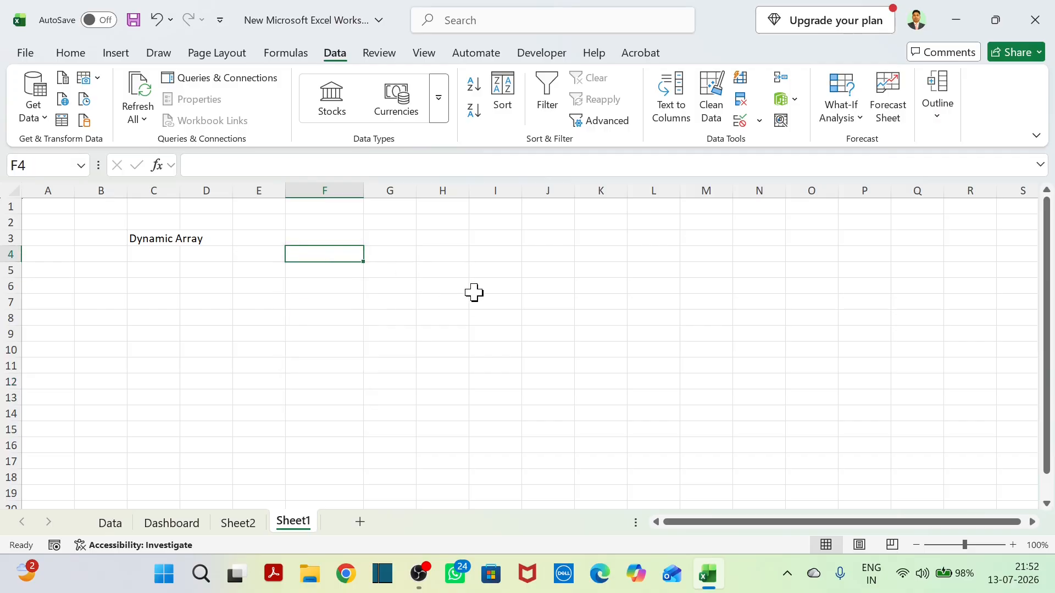
# Undo the deletion of the SEQUENCE formula in F4 and enter the text "Spill Range" in cell I4.
pyautogui.hotkey('ctrl', 'z')
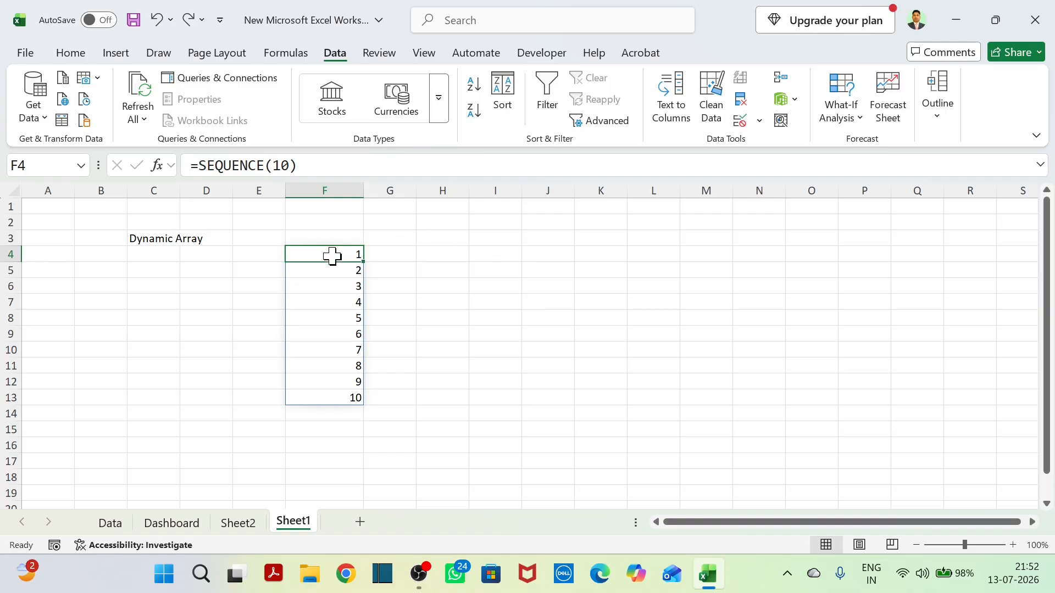
pyautogui.moveTo(338, 273); pyautogui.dragTo(354, 393)
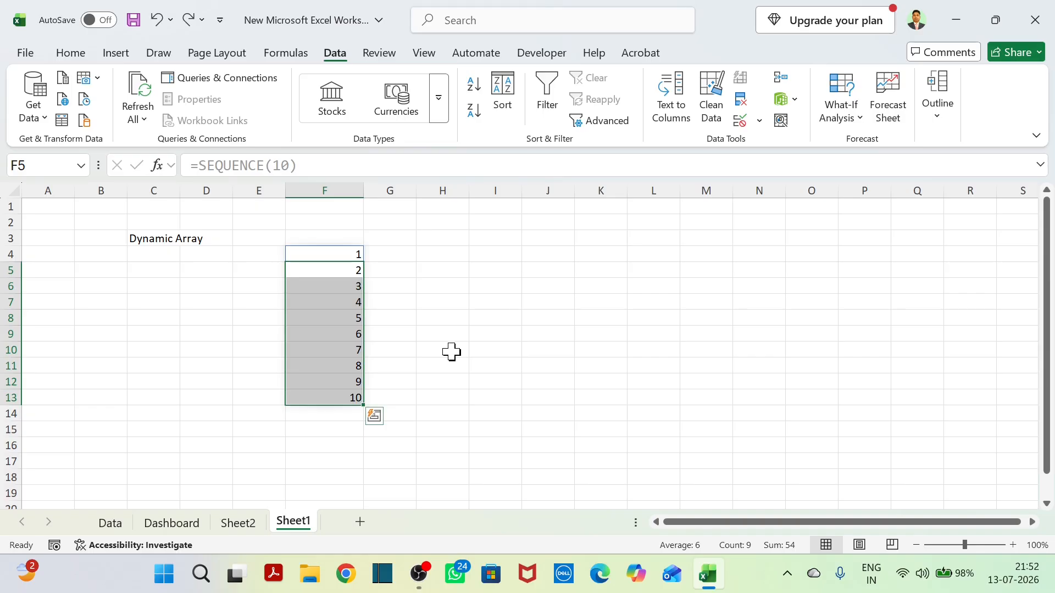
pyautogui.click(496, 260)
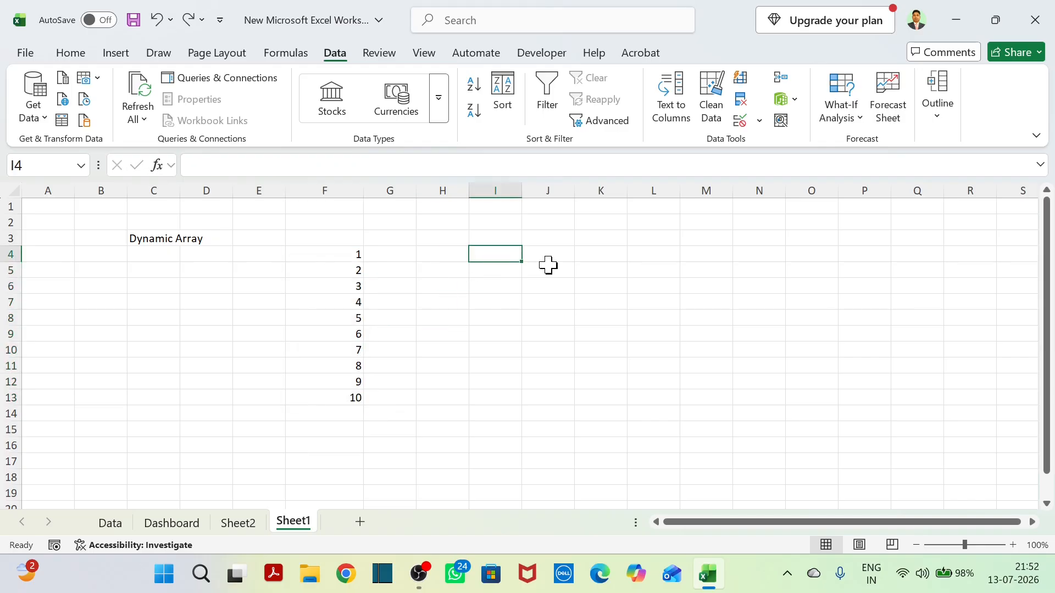
pyautogui.write('Spill Range')
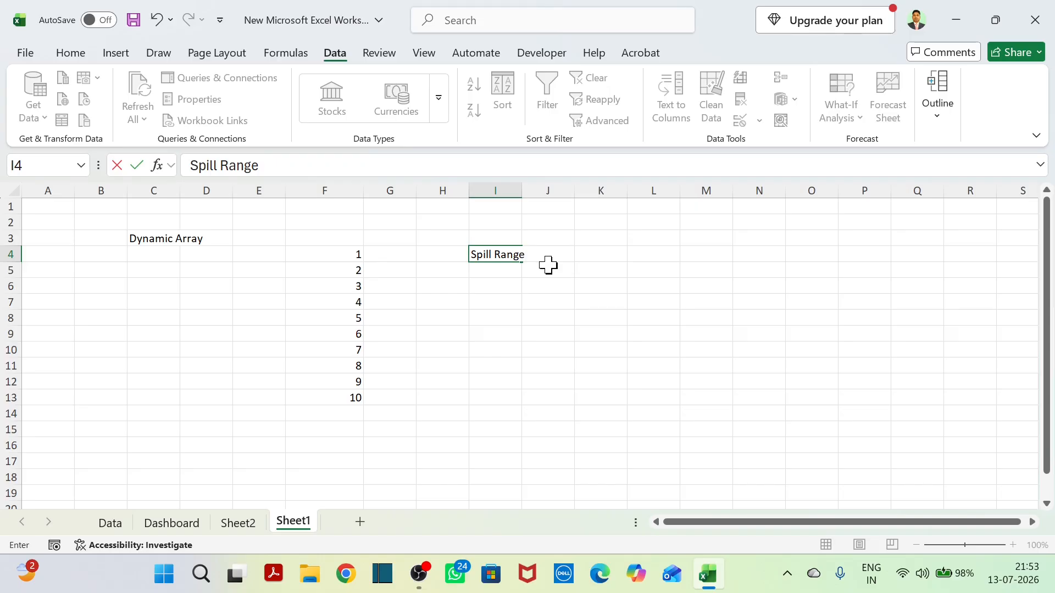
pyautogui.press('Return')
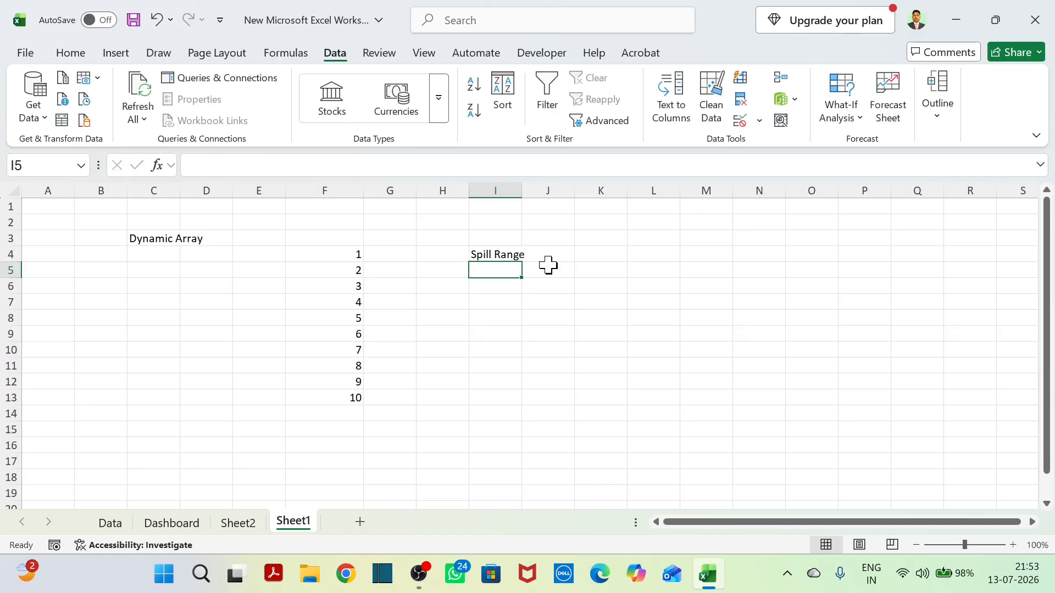
# Examine the spill range F5:F13 in relation to its formula cell F4.
pyautogui.moveTo(343, 270); pyautogui.dragTo(345, 398)
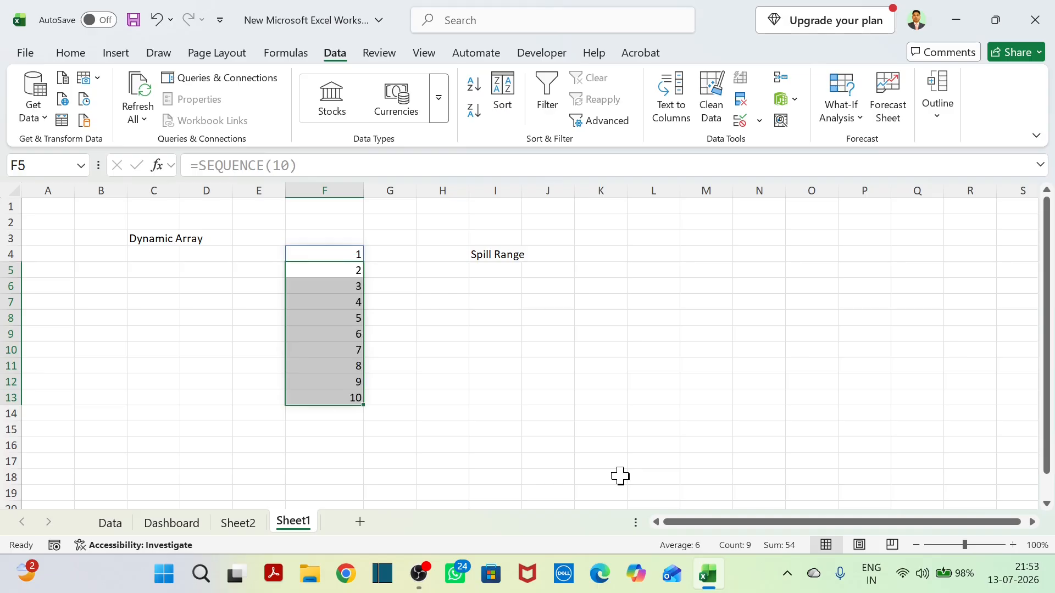
pyautogui.click(609, 454)
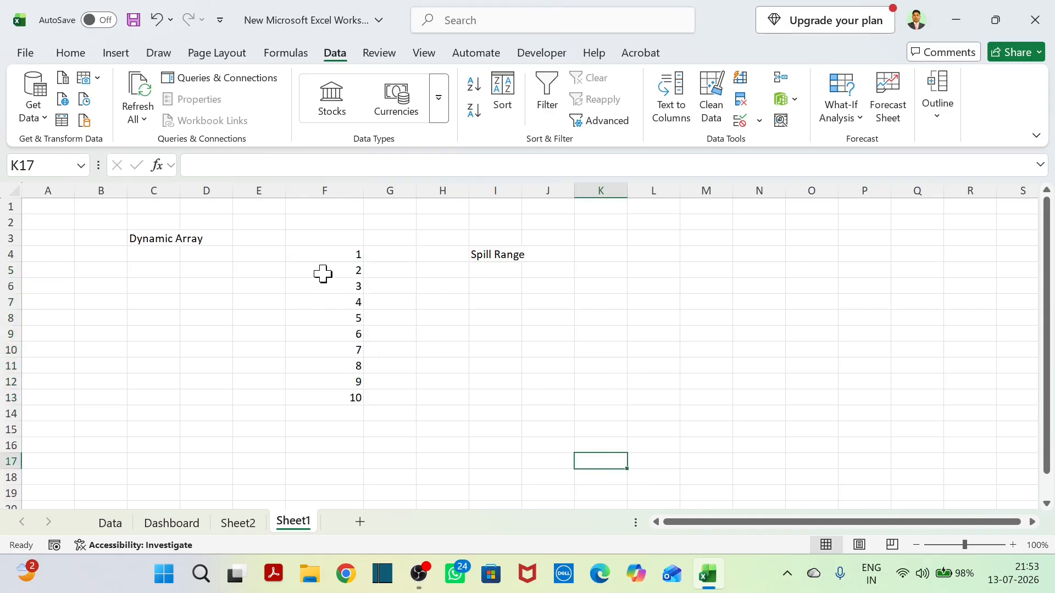
pyautogui.moveTo(322, 273); pyautogui.dragTo(330, 398)
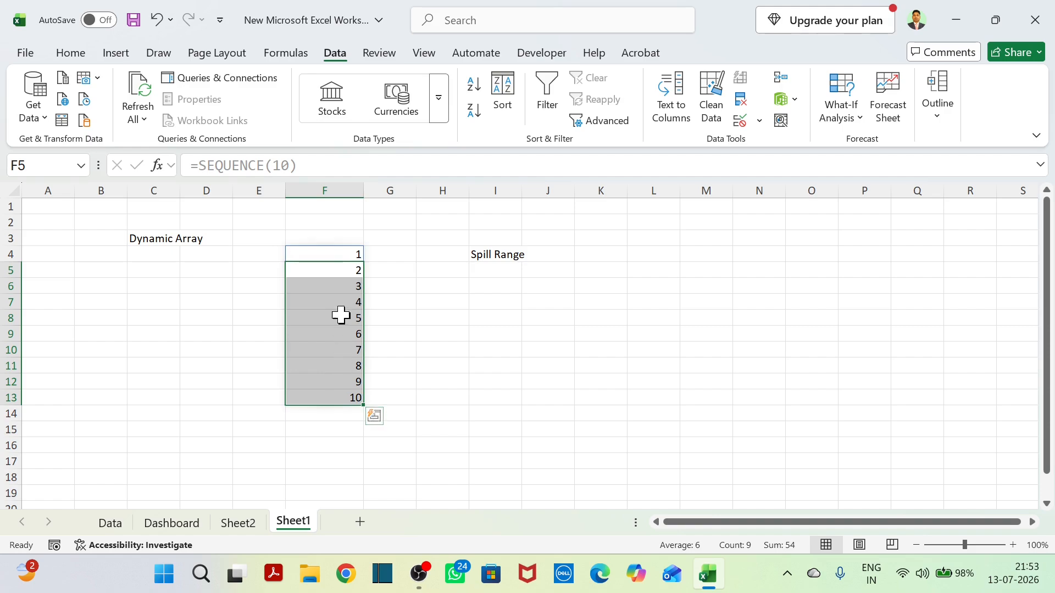
pyautogui.click(338, 250)
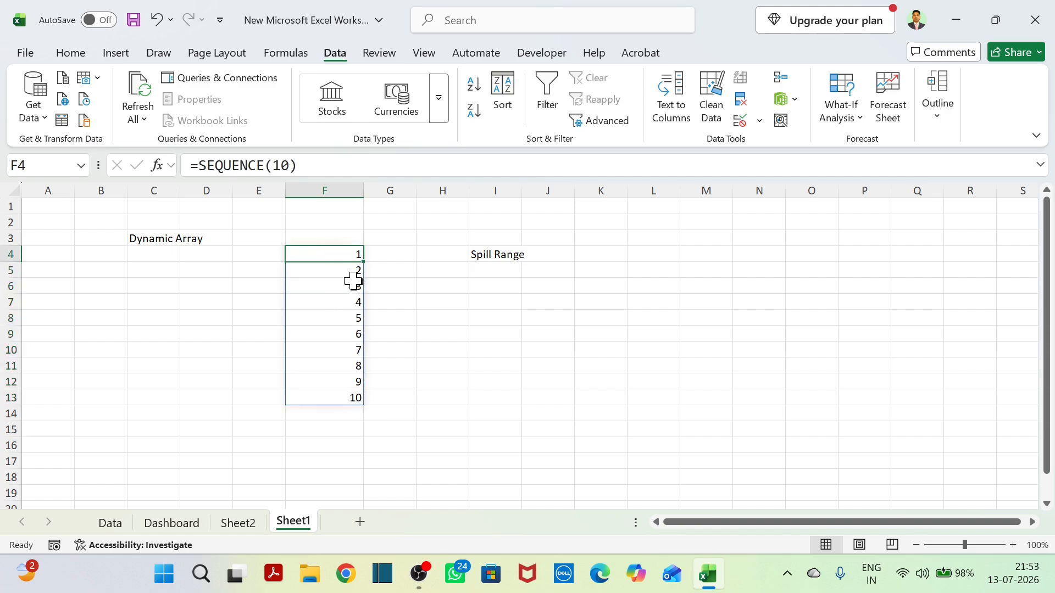
pyautogui.moveTo(346, 269); pyautogui.dragTo(367, 389)
pyautogui.click(476, 368)
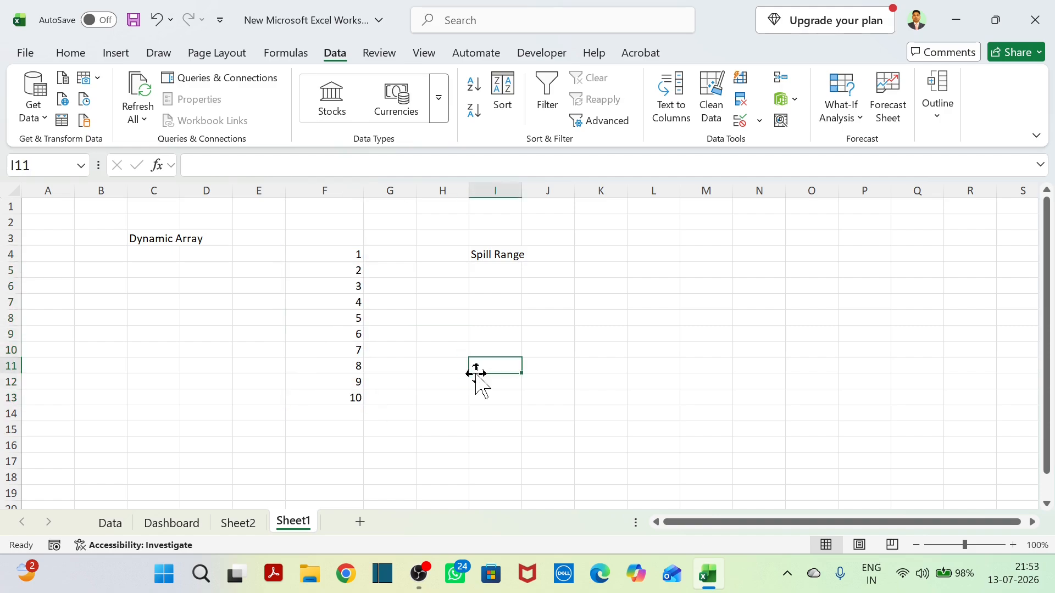
pyautogui.moveTo(325, 269); pyautogui.dragTo(335, 398)
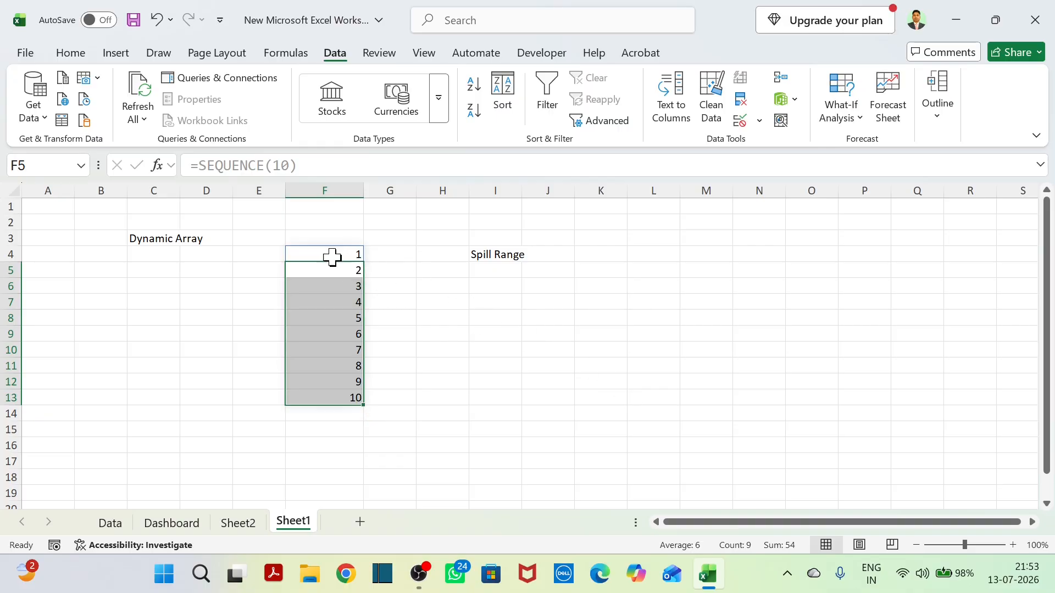
pyautogui.moveTo(184, 237); pyautogui.dragTo(369, 371)
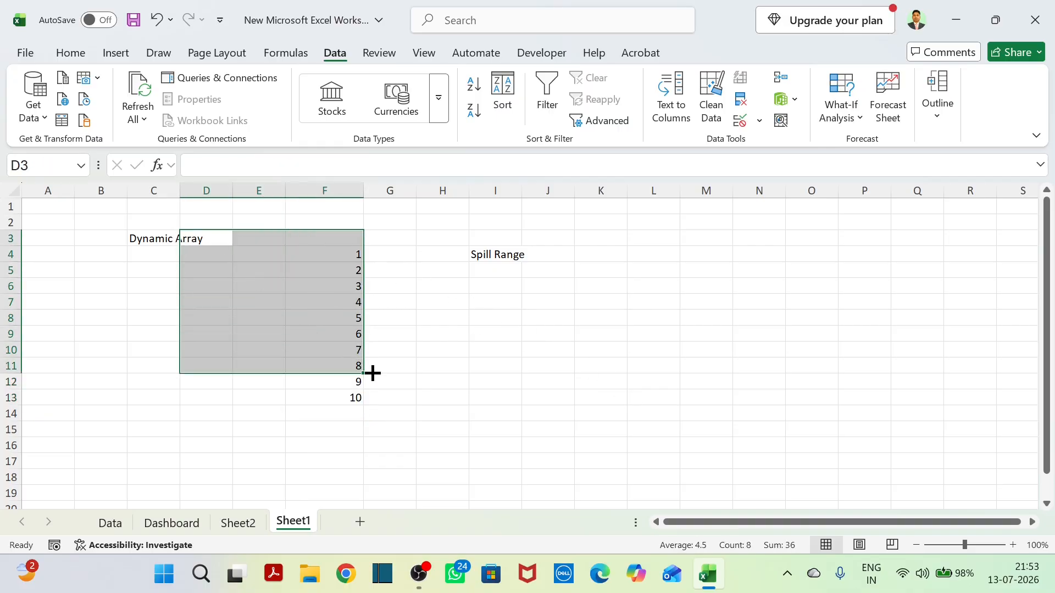
pyautogui.click(532, 347)
pyautogui.moveTo(171, 238); pyautogui.dragTo(504, 405)
pyautogui.click(627, 385)
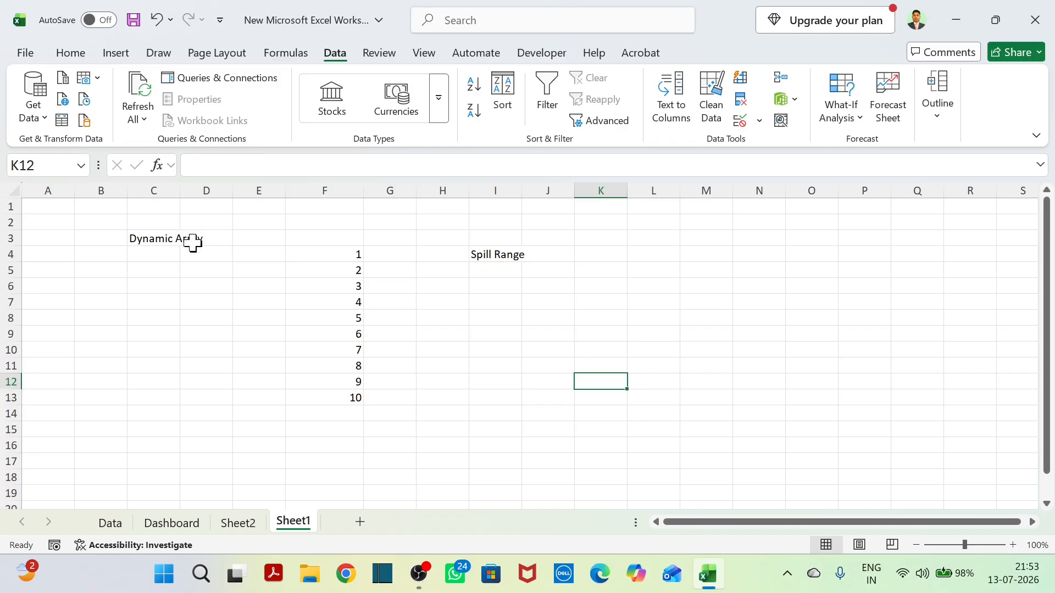
pyautogui.moveTo(154, 238); pyautogui.dragTo(198, 248)
pyautogui.click(259, 302)
pyautogui.click(162, 254)
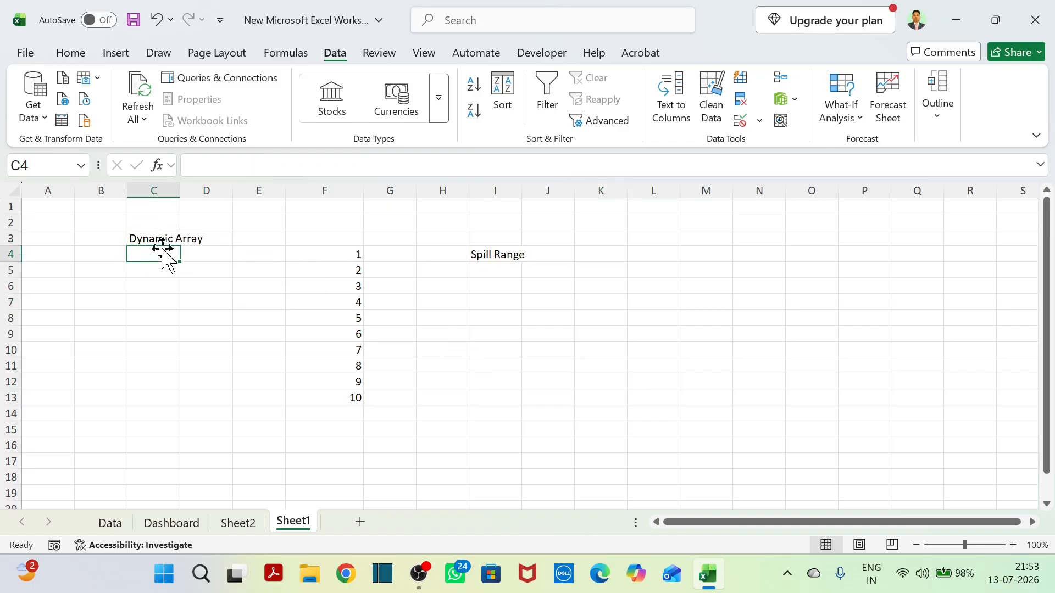
pyautogui.click(157, 237)
pyautogui.click(70, 53)
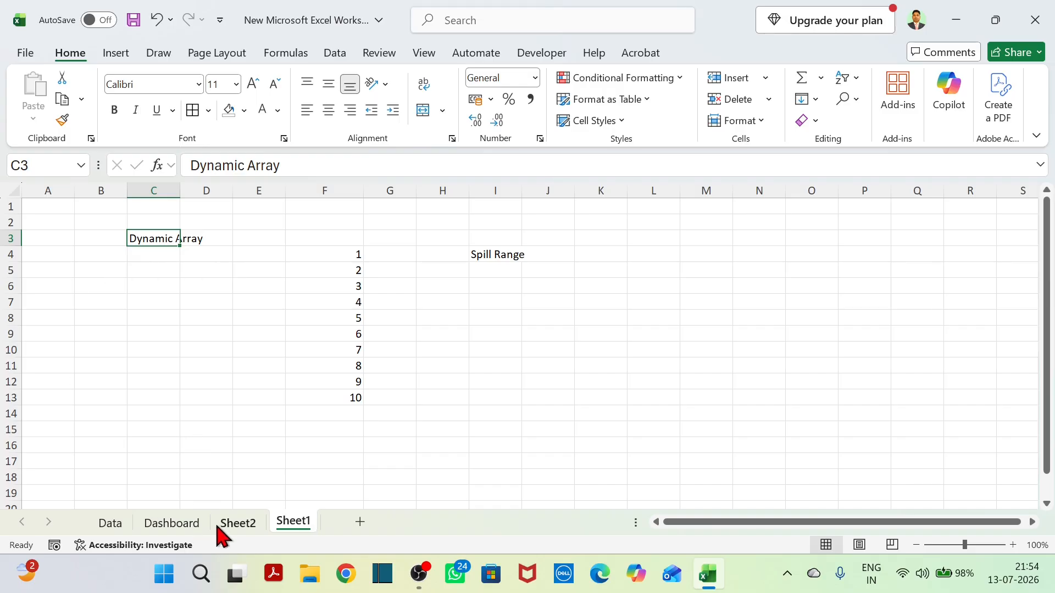
# Review the column headers on the Data sheet one by one, from Order ID through Total Sale.
pyautogui.click(242, 530)
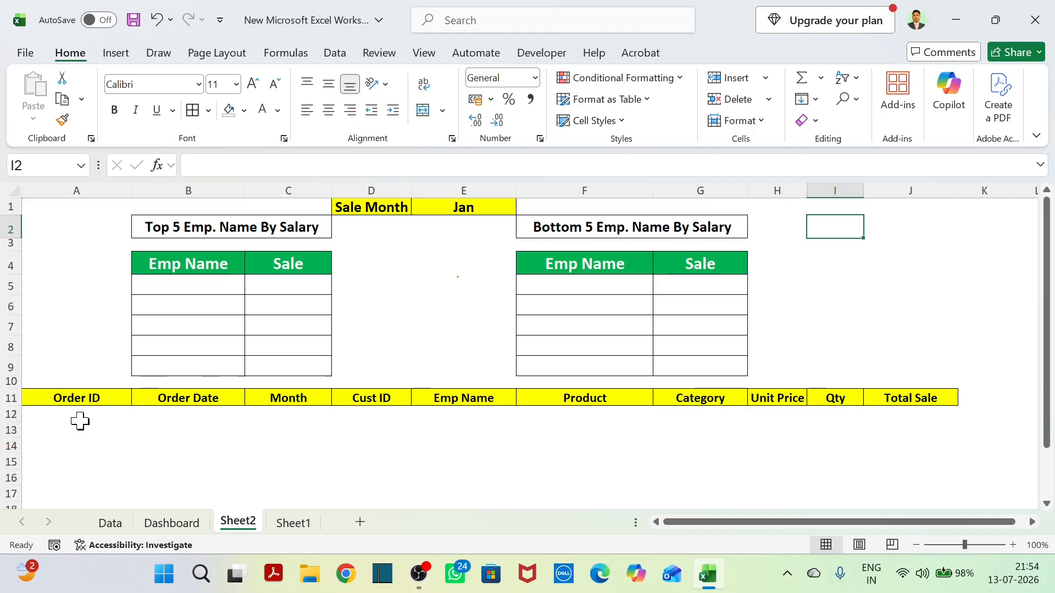
pyautogui.click(110, 527)
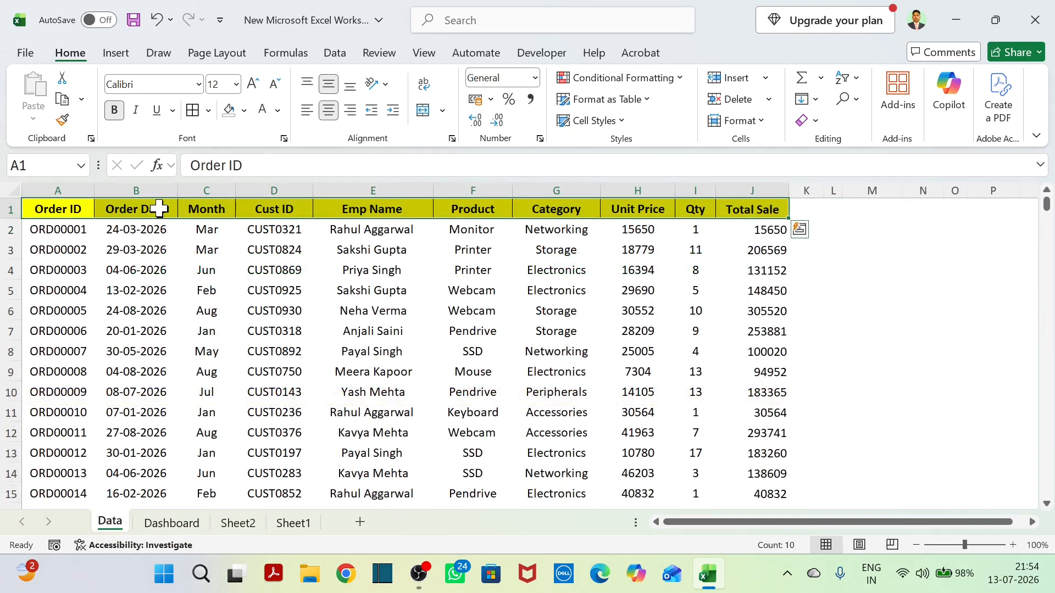
pyautogui.click(63, 211)
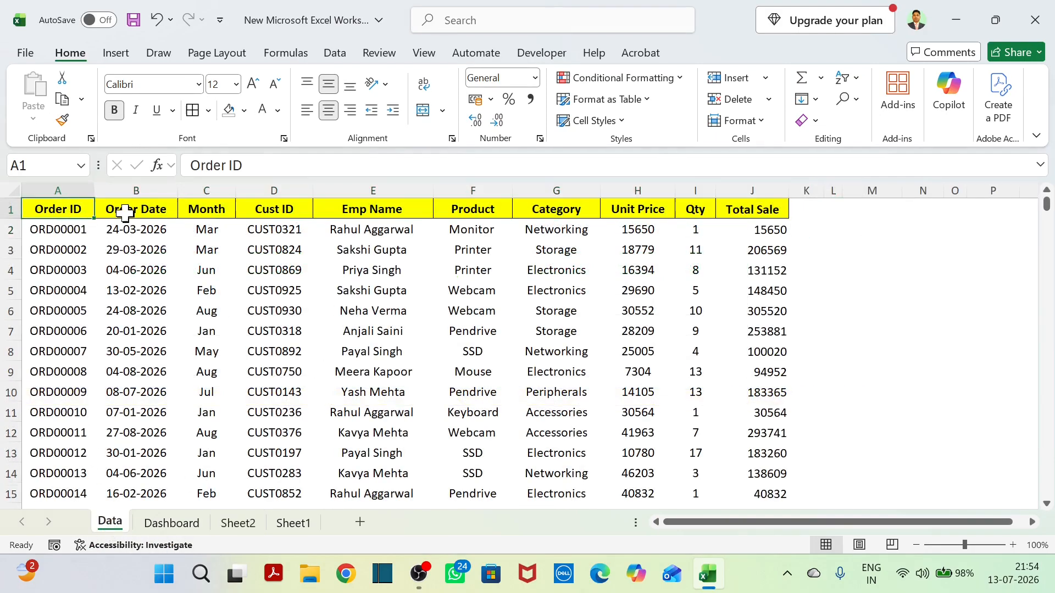
pyautogui.click(126, 209)
pyautogui.click(232, 213)
pyautogui.click(281, 212)
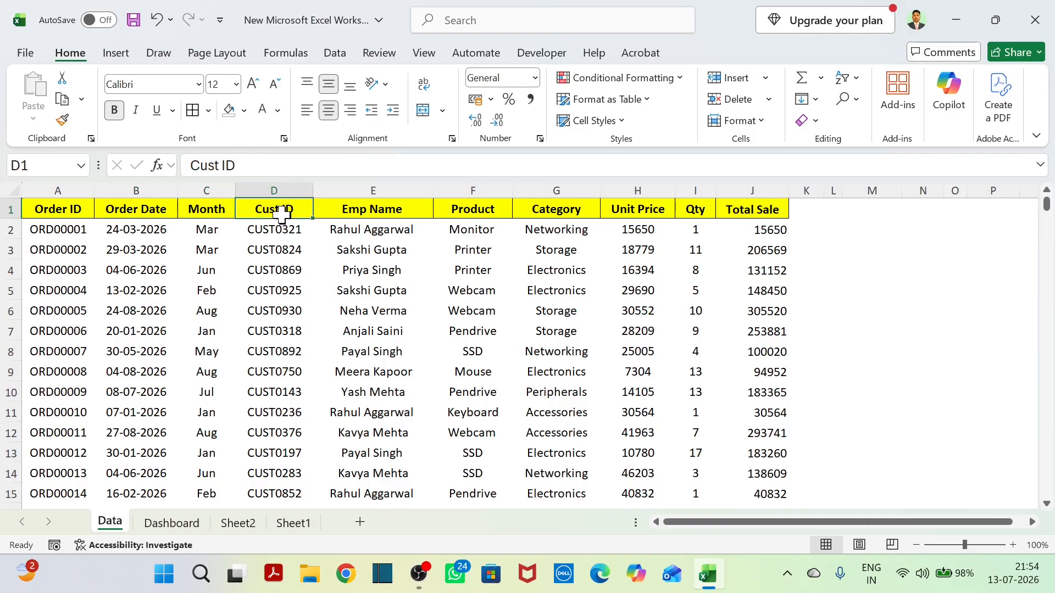
pyautogui.click(403, 211)
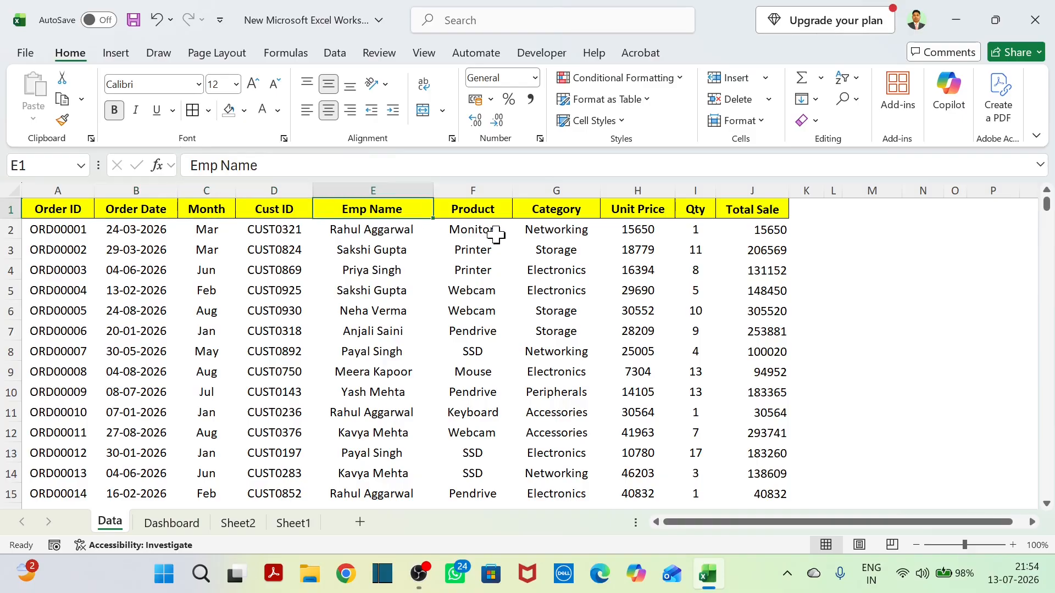
pyautogui.click(464, 230)
pyautogui.click(559, 210)
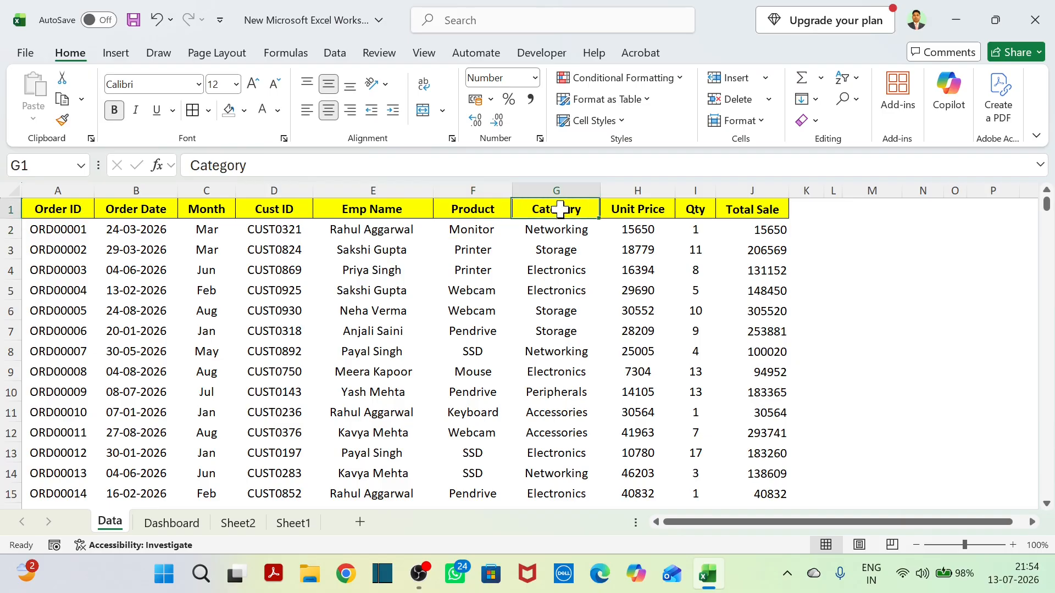
pyautogui.click(669, 209)
pyautogui.click(693, 209)
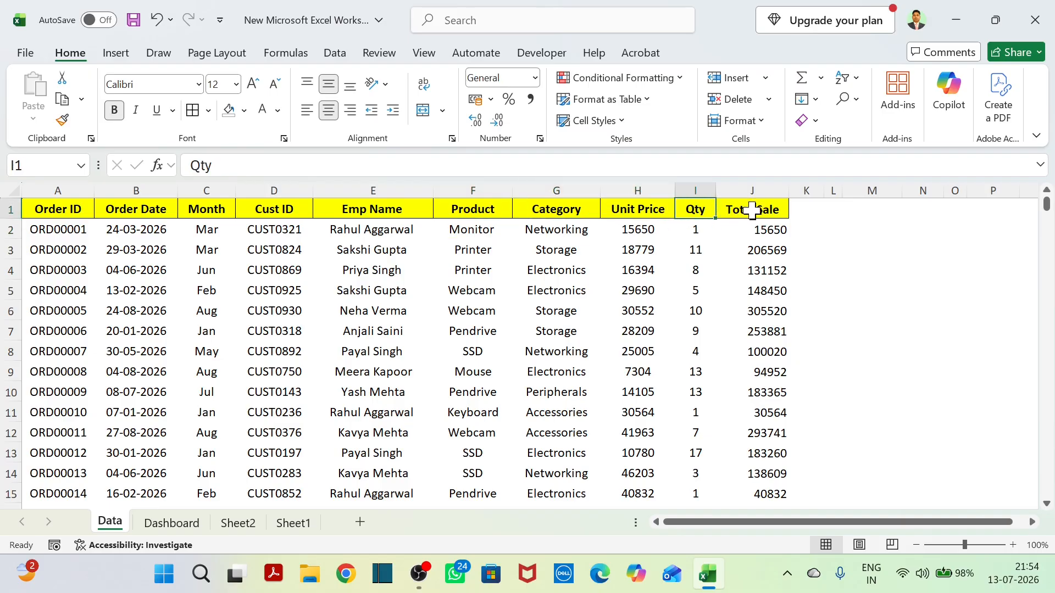
pyautogui.click(751, 209)
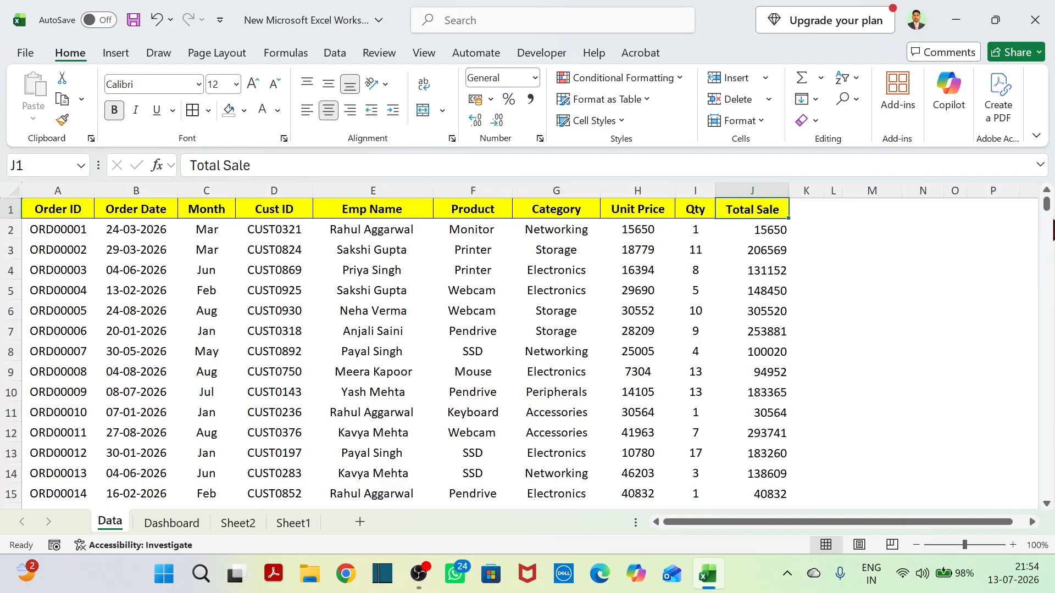
# Examine the last order record at the end of the Data sheet and return to cell A1.
pyautogui.moveTo(1047, 205)
pyautogui.mouseDown()
pyautogui.moveTo(1048, 434)
pyautogui.moveTo(1046, 203)
pyautogui.mouseUp()
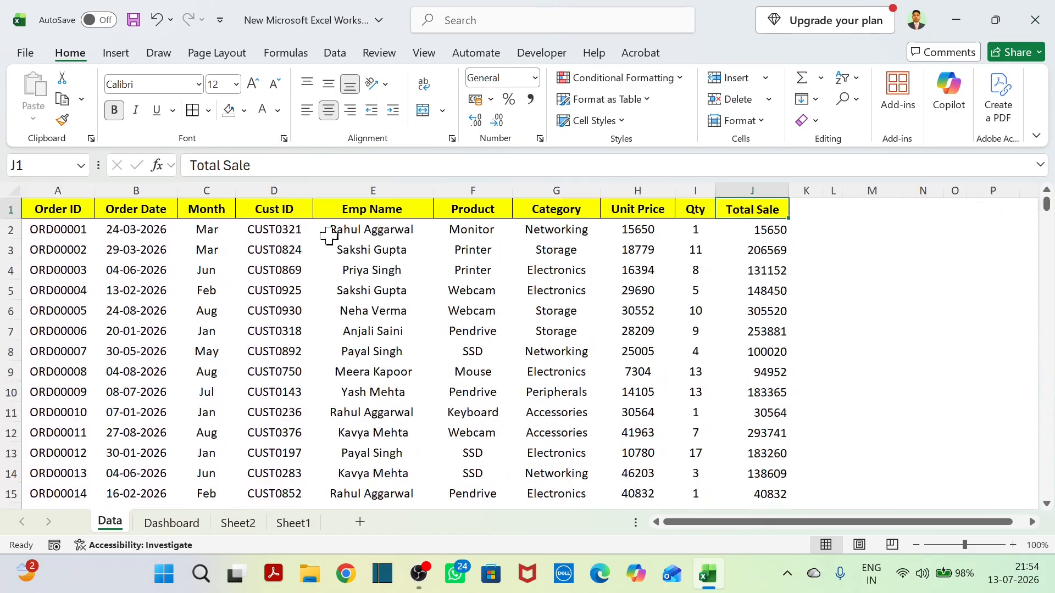
pyautogui.click(224, 233)
pyautogui.hotkey('ctrl', 'Down')
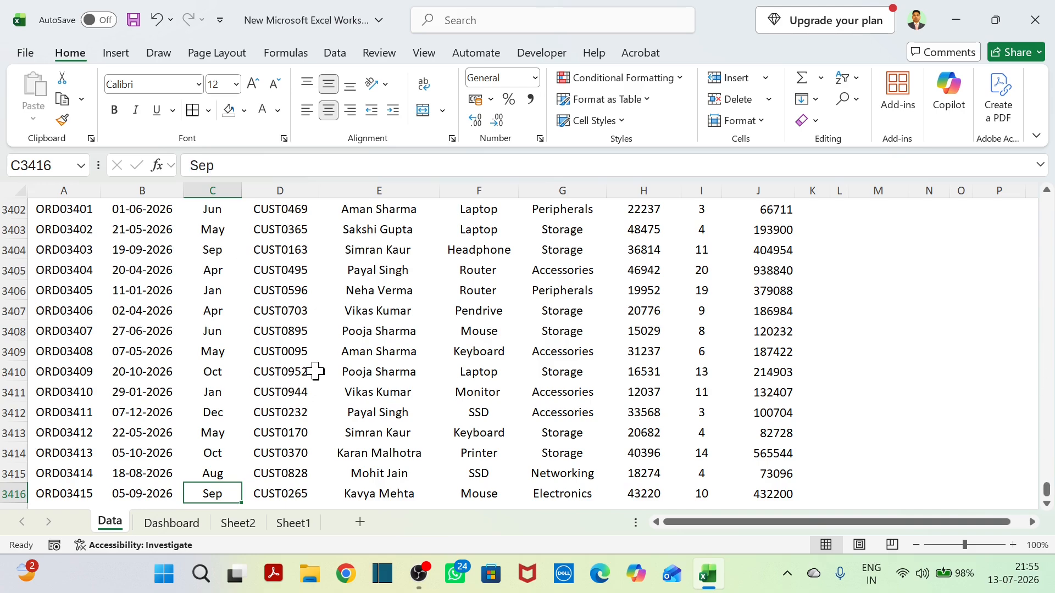
pyautogui.scroll(-1, 311, 372)
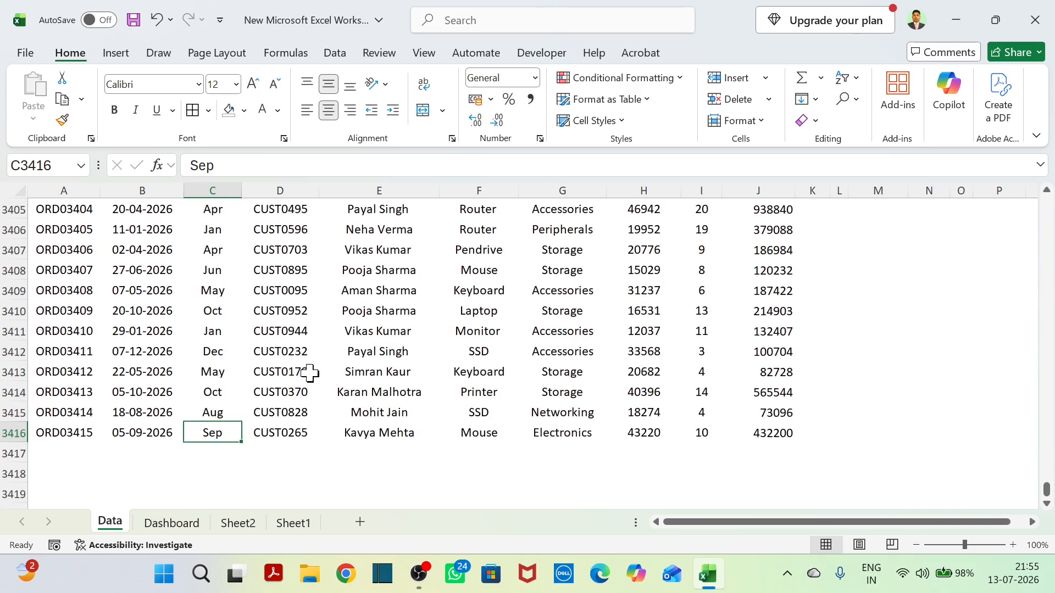
pyautogui.moveTo(83, 434); pyautogui.dragTo(755, 431)
pyautogui.click(14, 433)
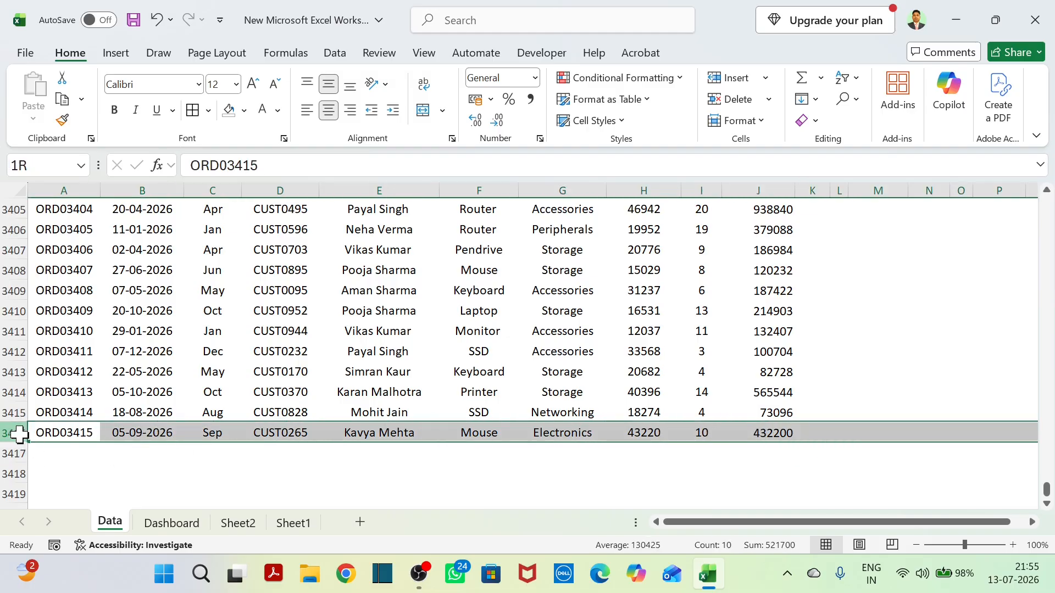
pyautogui.hotkey('ctrl', 'Home')
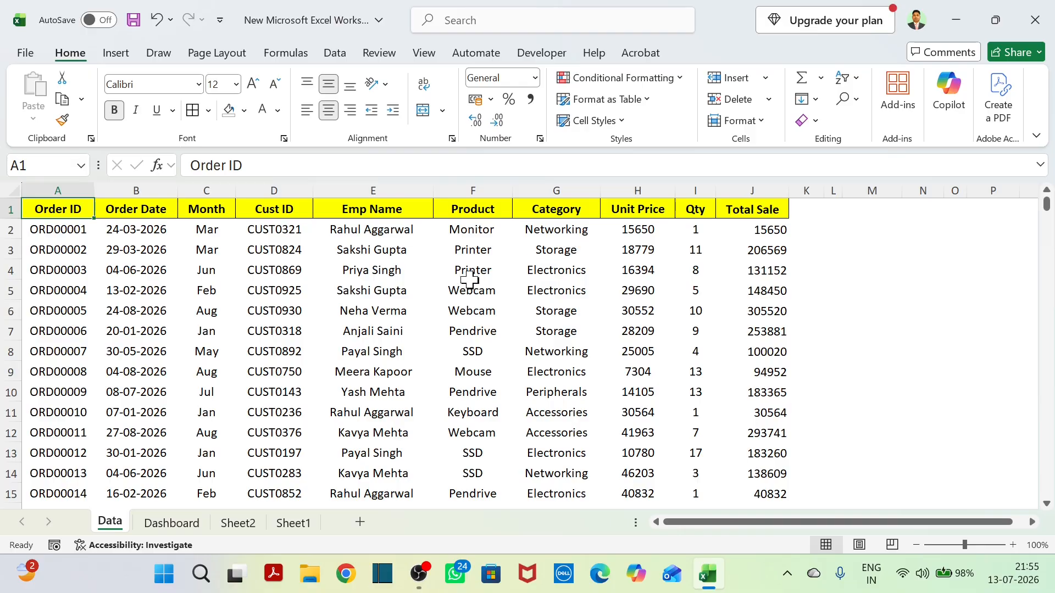
# Compare Sheet2's empty top 5 table and order list starting at A12 with the Data sheet and the finished Dashboard sheet.
pyautogui.click(238, 525)
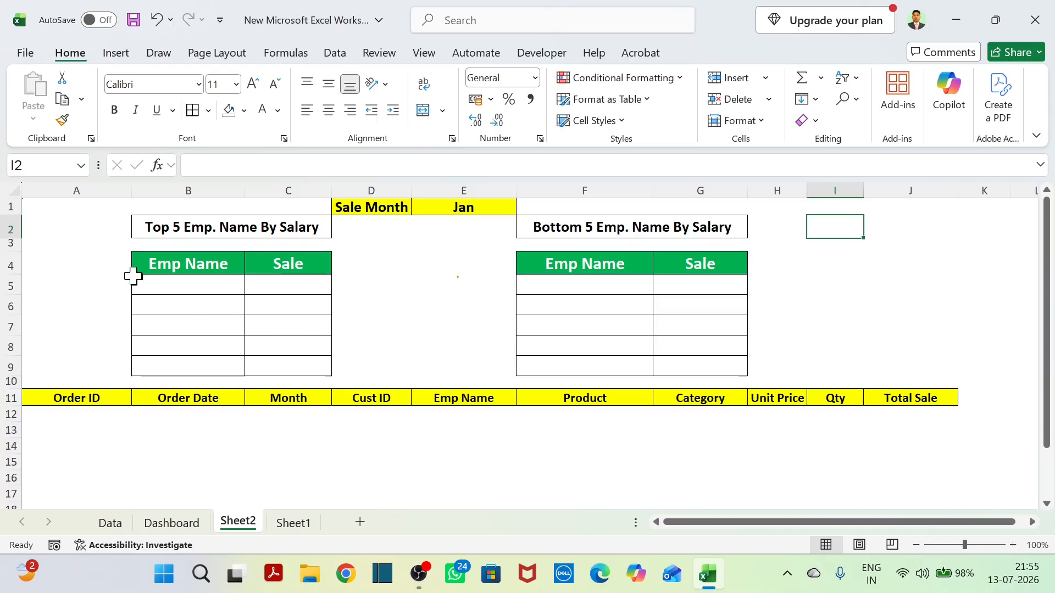
pyautogui.click(172, 264)
pyautogui.click(306, 277)
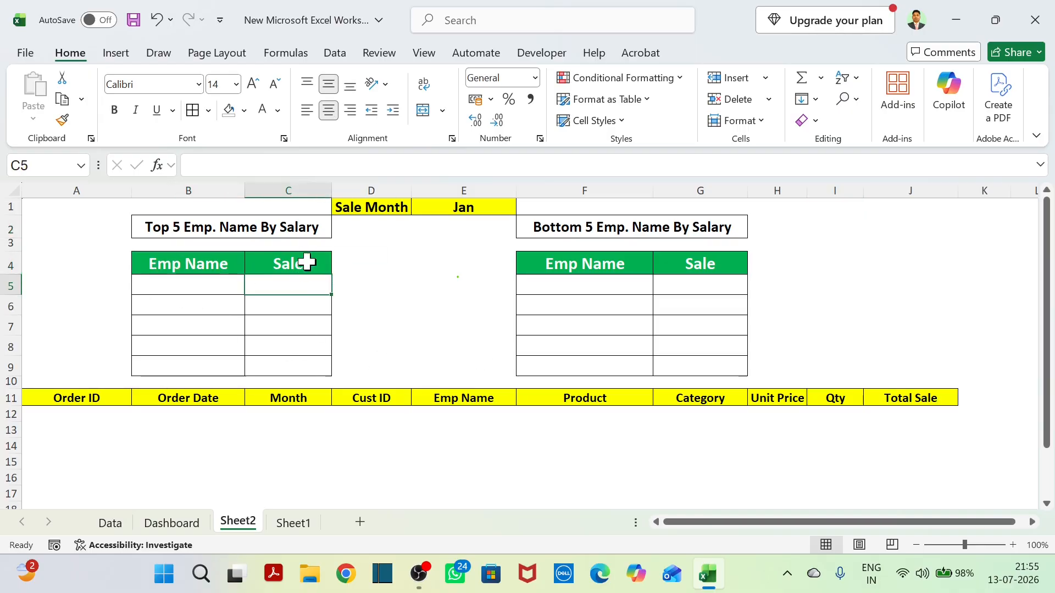
pyautogui.click(307, 263)
pyautogui.click(110, 523)
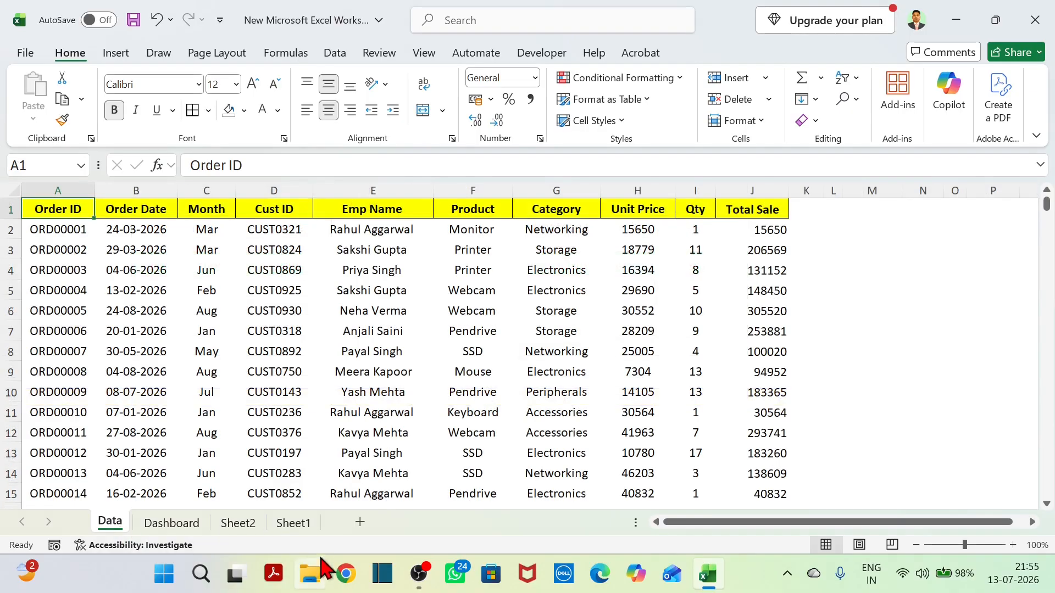
pyautogui.click(294, 525)
pyautogui.click(240, 531)
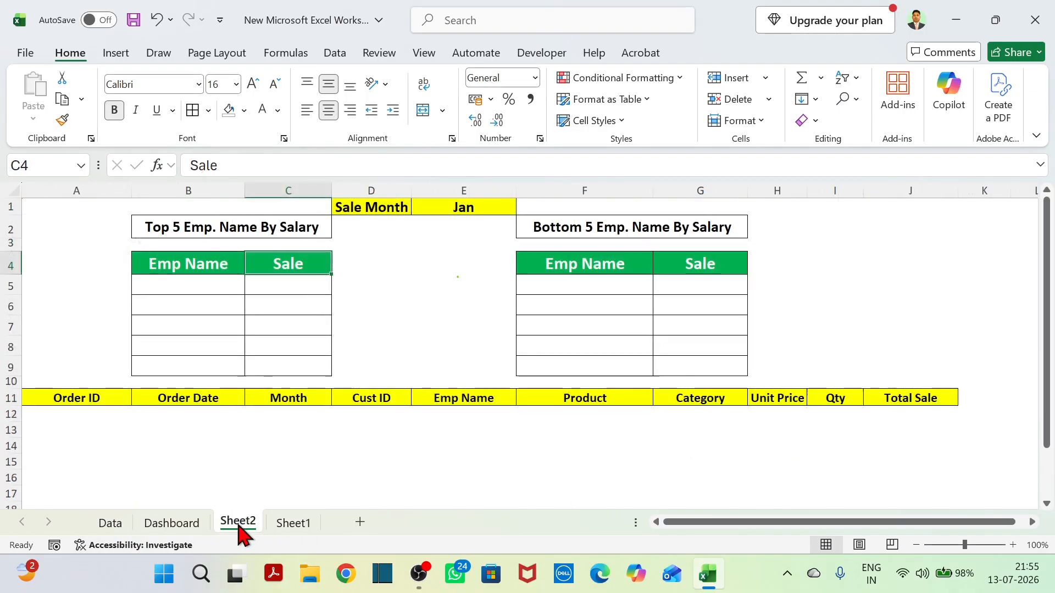
pyautogui.click(91, 414)
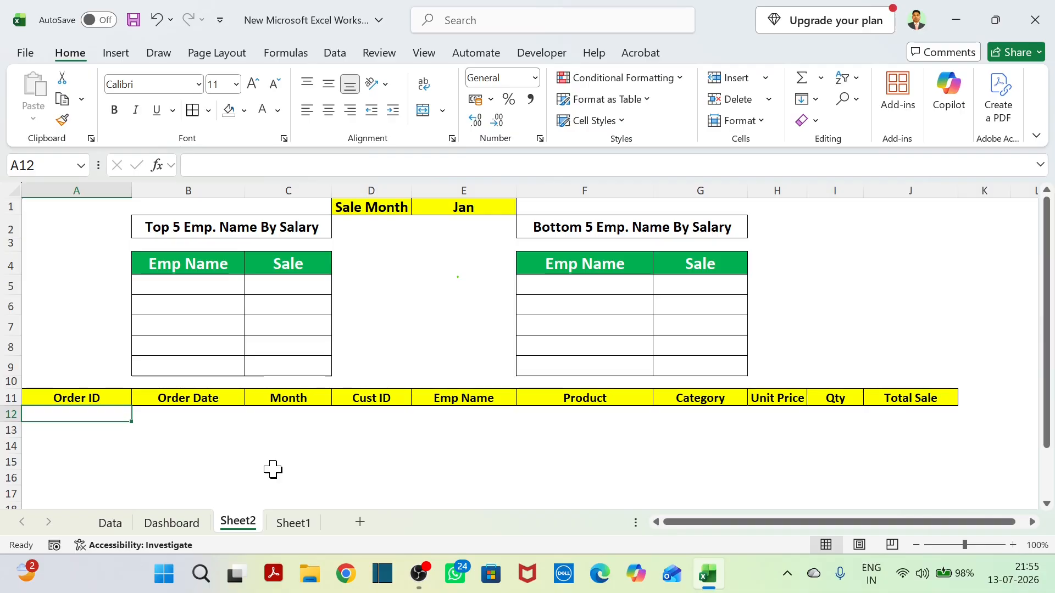
pyautogui.moveTo(161, 458); pyautogui.dragTo(178, 451)
pyautogui.click(88, 418)
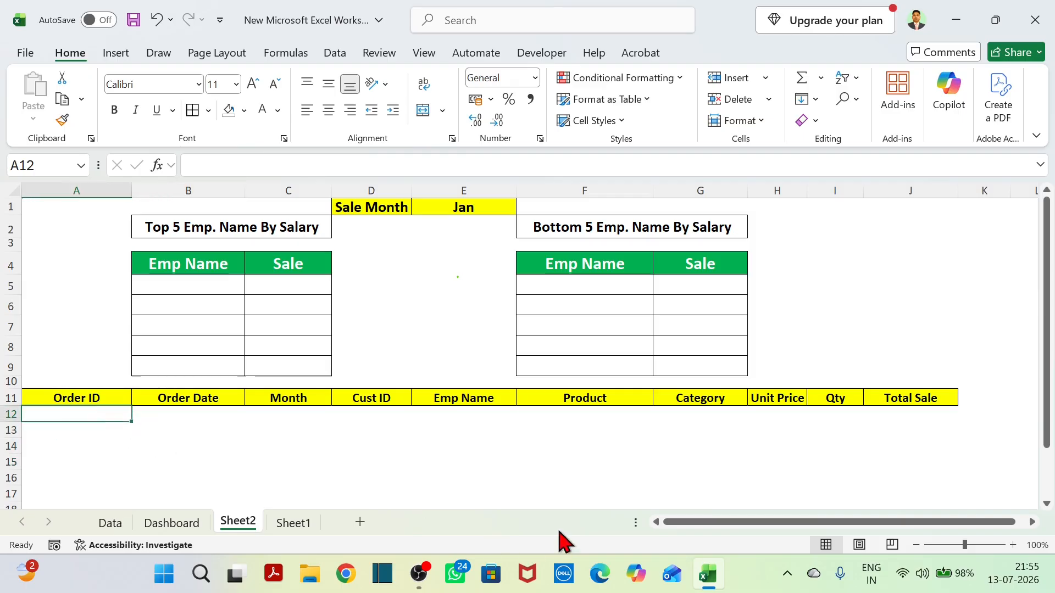
pyautogui.click(110, 523)
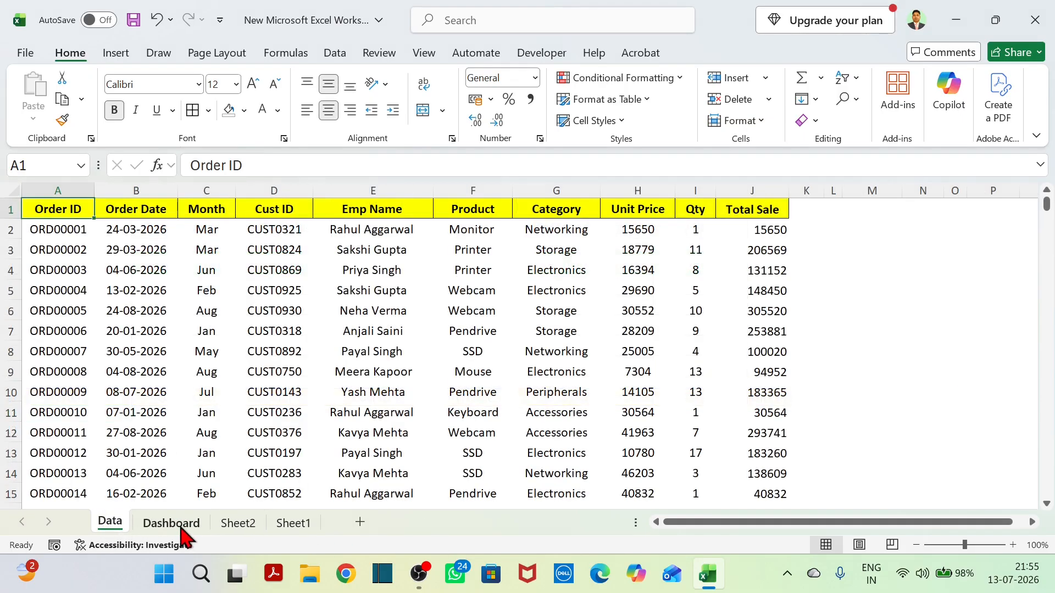
pyautogui.click(181, 526)
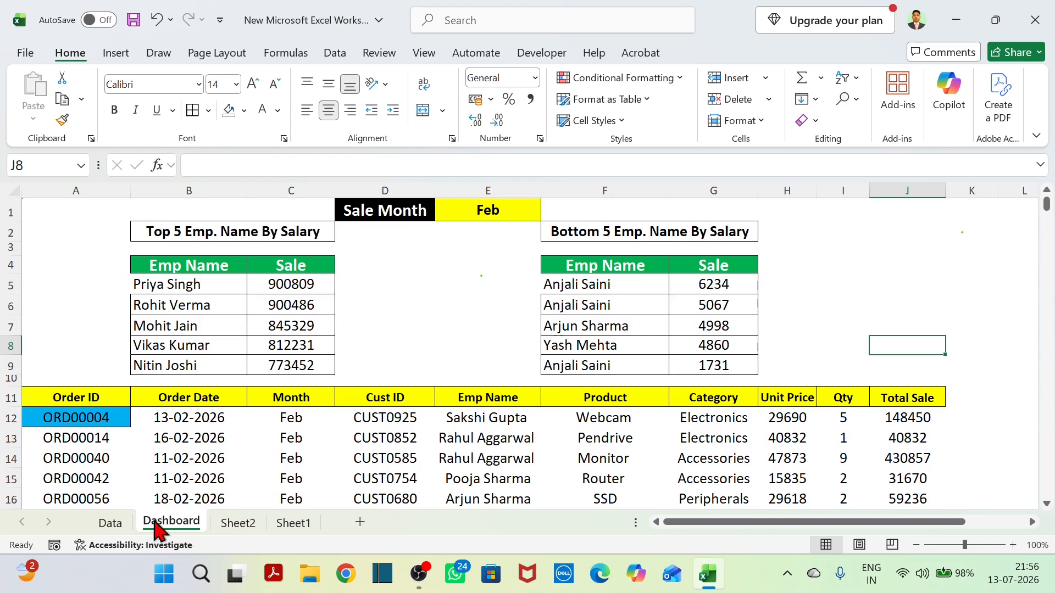
# Start a FILTER formula in cell A12 of Sheet2 with the Data sheet's whole columns A:J as the array.
pyautogui.click(237, 524)
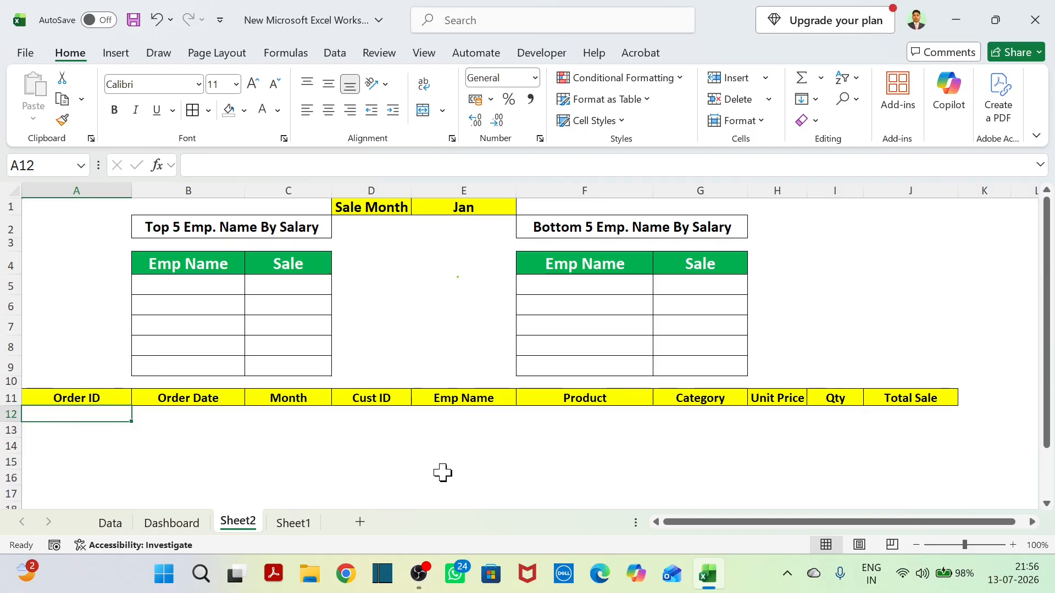
pyautogui.write('=fil')
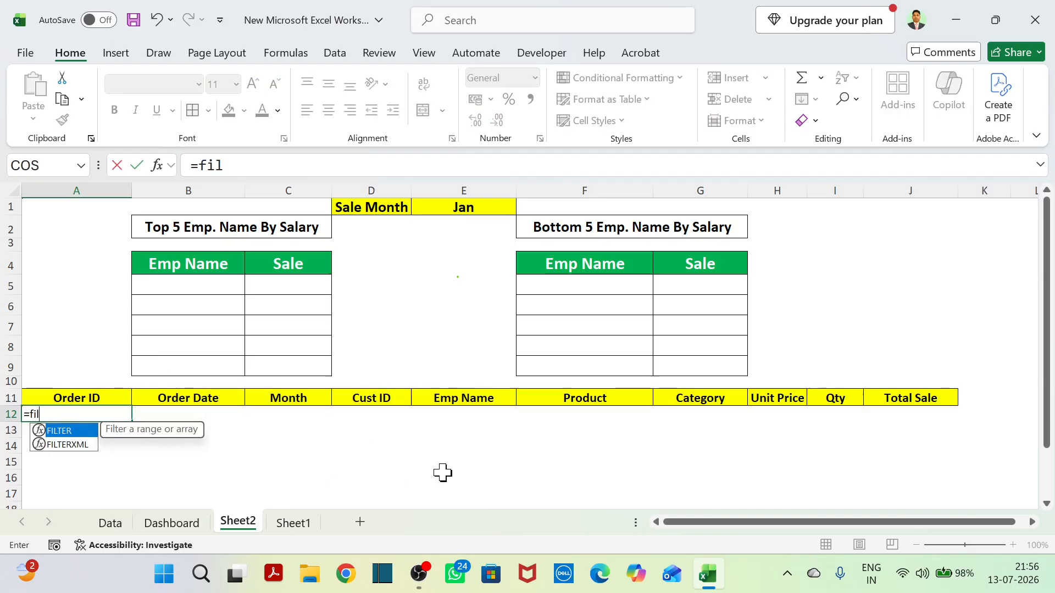
pyautogui.write('ter')
pyautogui.press('Tab')
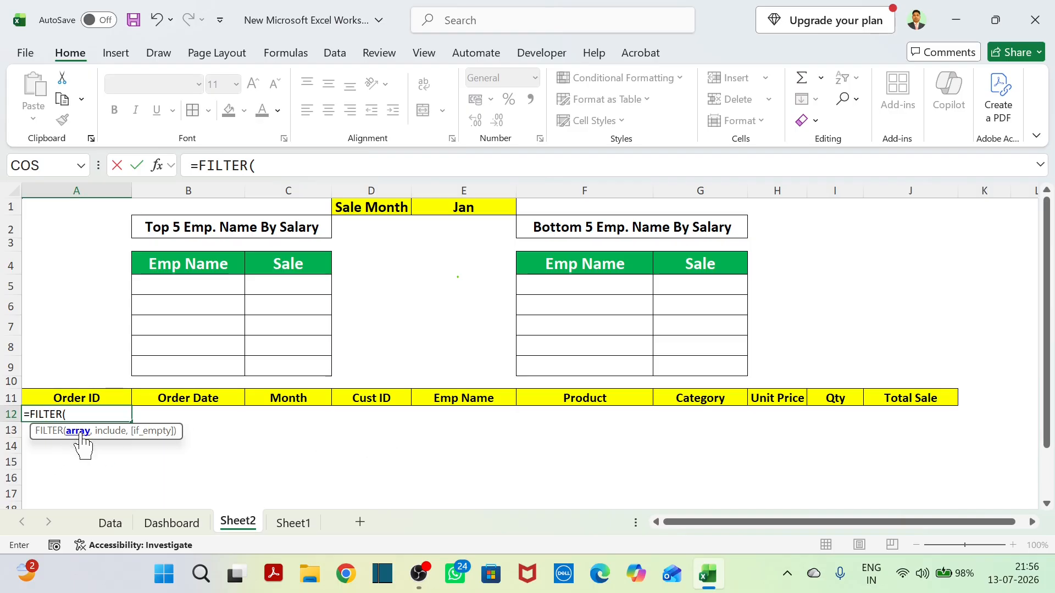
pyautogui.click(114, 525)
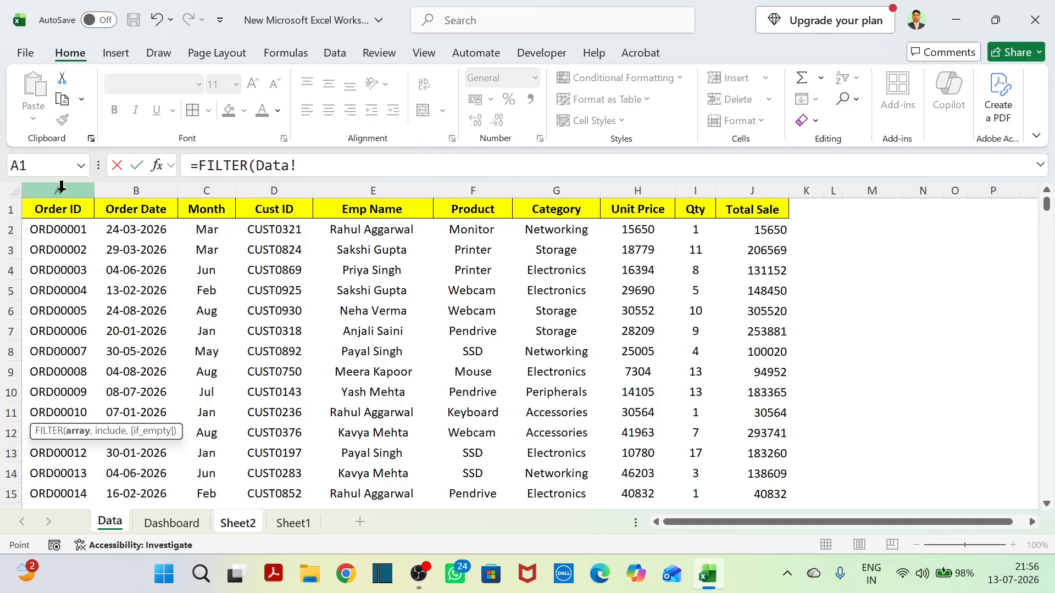
pyautogui.moveTo(68, 229); pyautogui.dragTo(743, 472)
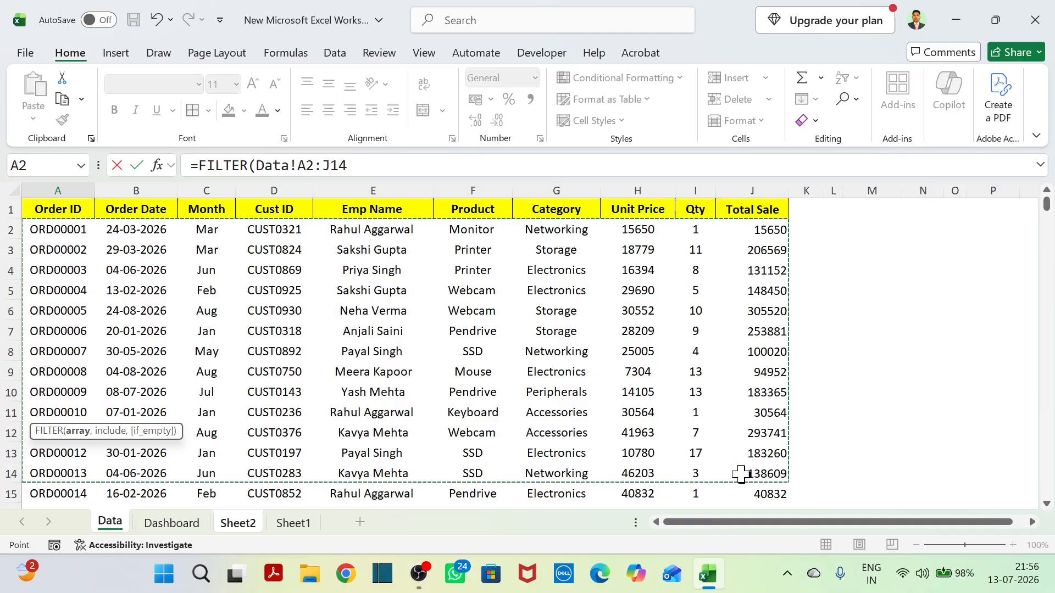
pyautogui.click(64, 192)
pyautogui.moveTo(64, 193); pyautogui.dragTo(740, 190)
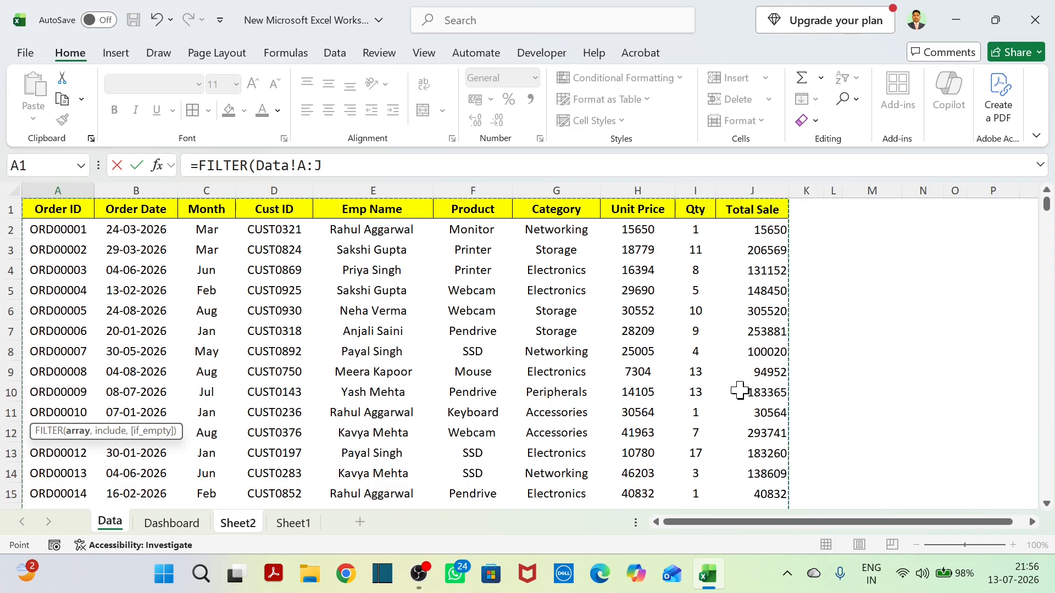
# Complete the FILTER formula with the condition Data!C:C=Sheet2!E1 so the orders are filtered by the selected sale month.
pyautogui.write(',')
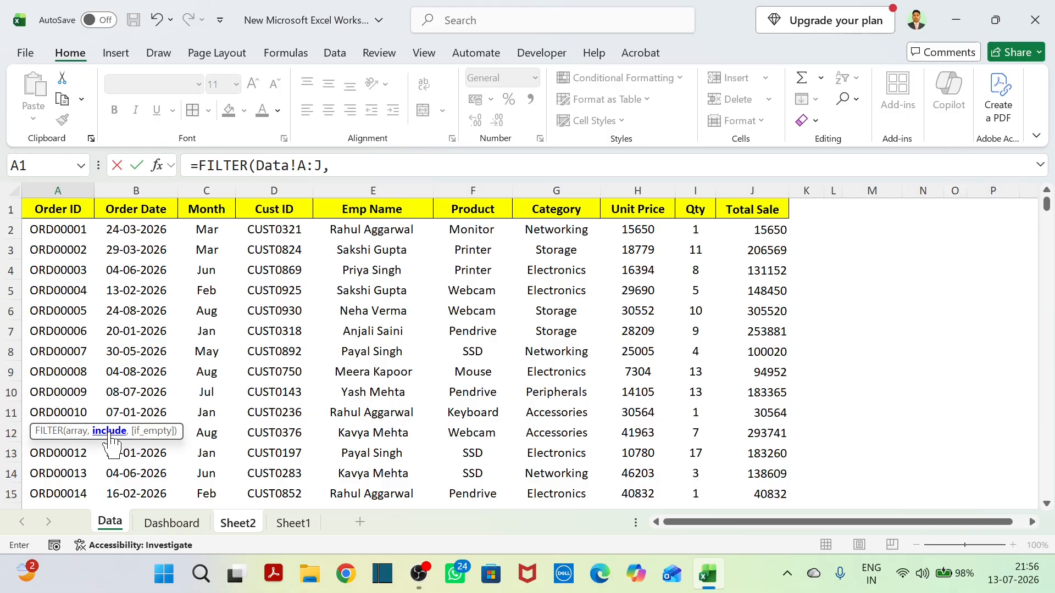
pyautogui.click(212, 189)
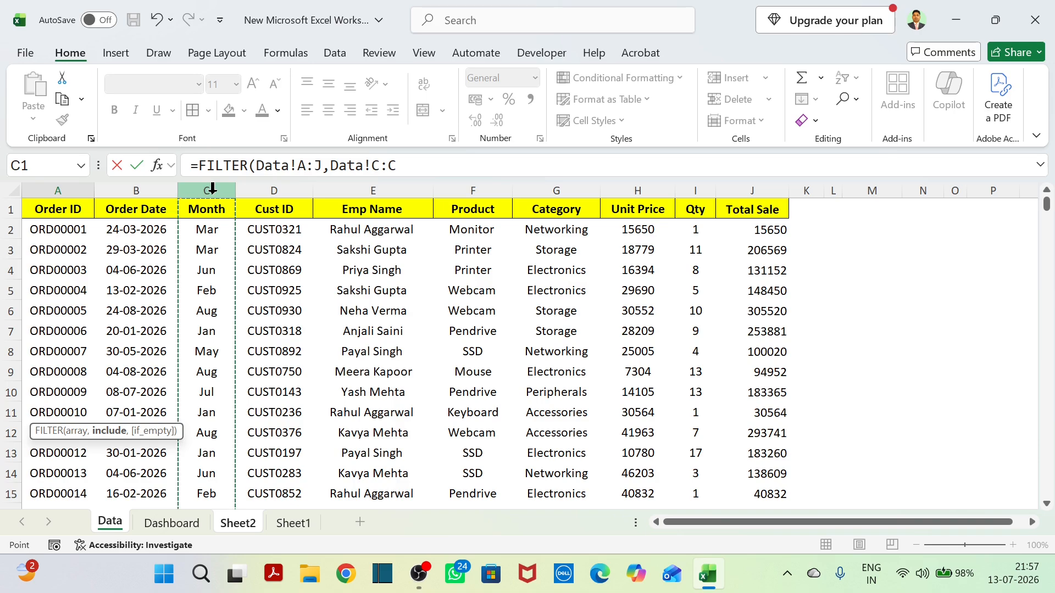
pyautogui.write('=')
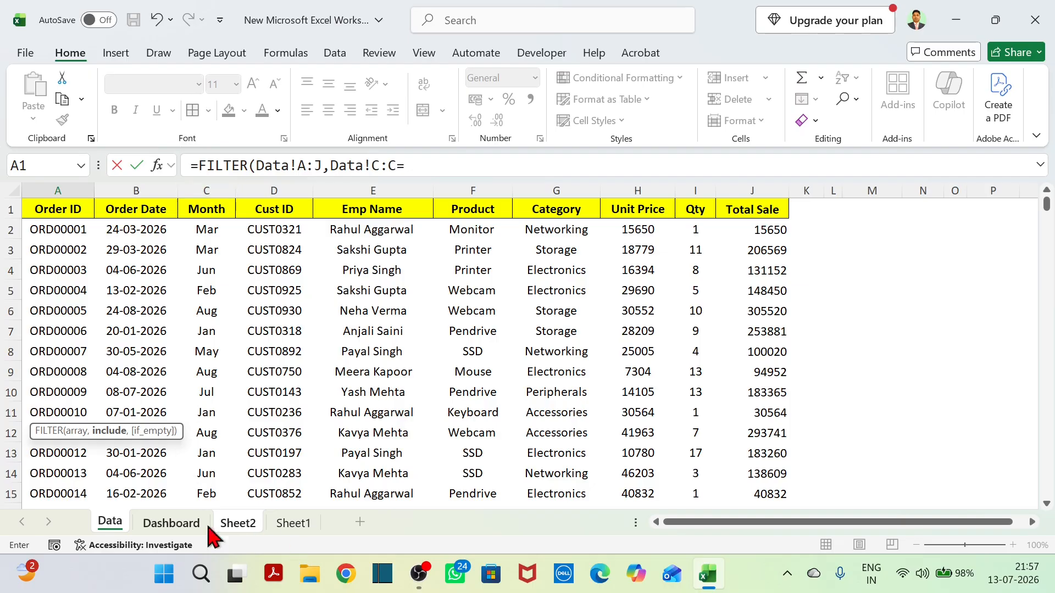
pyautogui.click(242, 528)
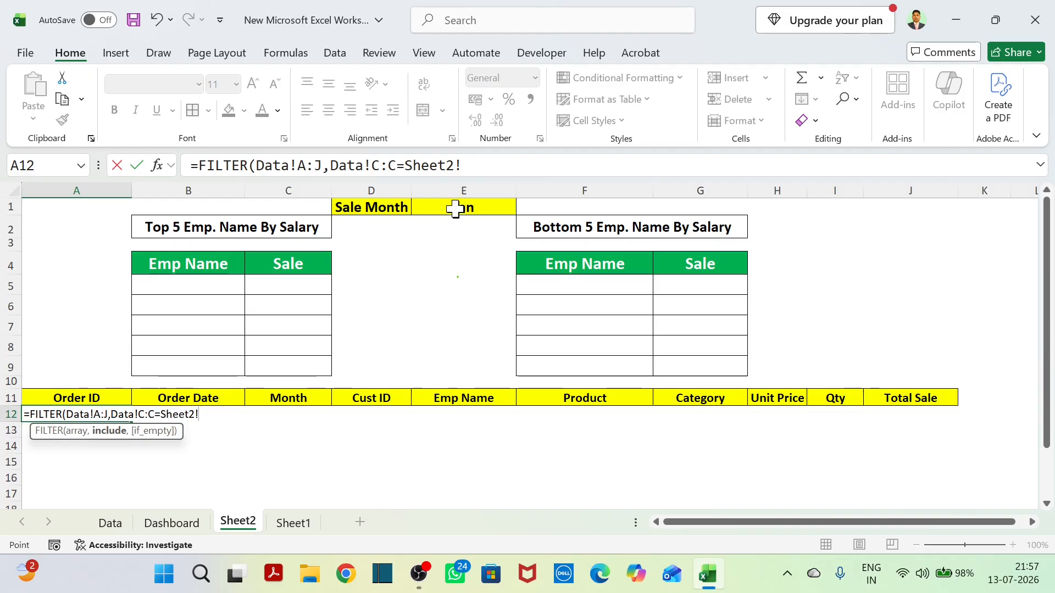
pyautogui.click(490, 207)
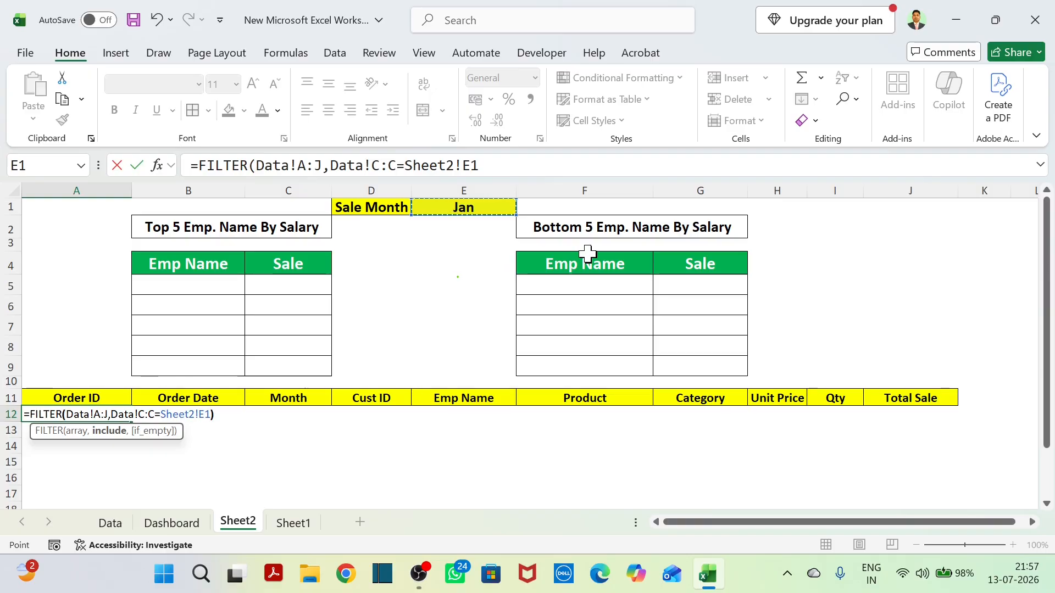
pyautogui.write(')')
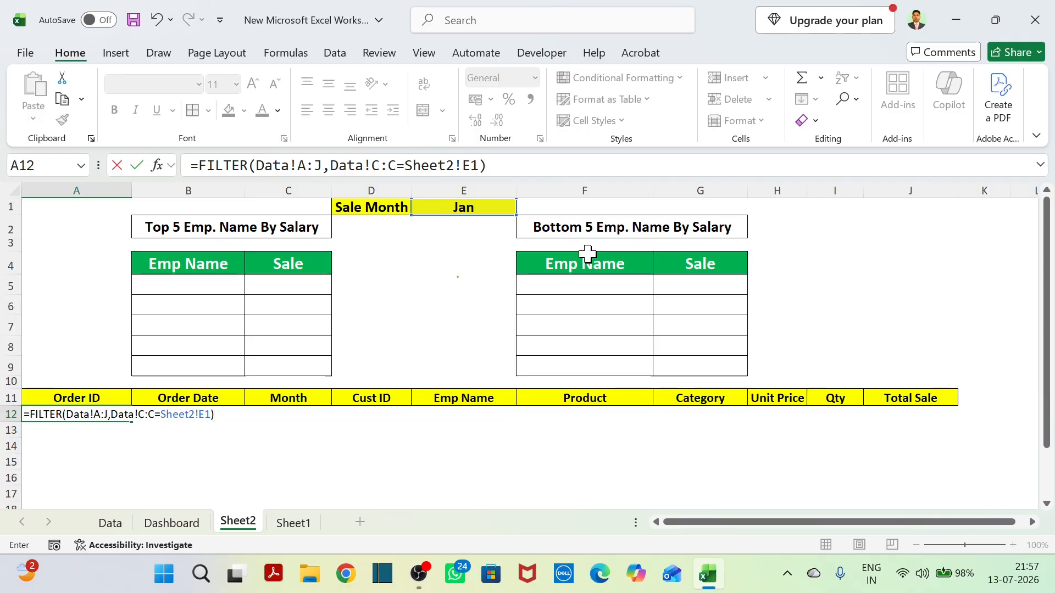
pyautogui.press('Return')
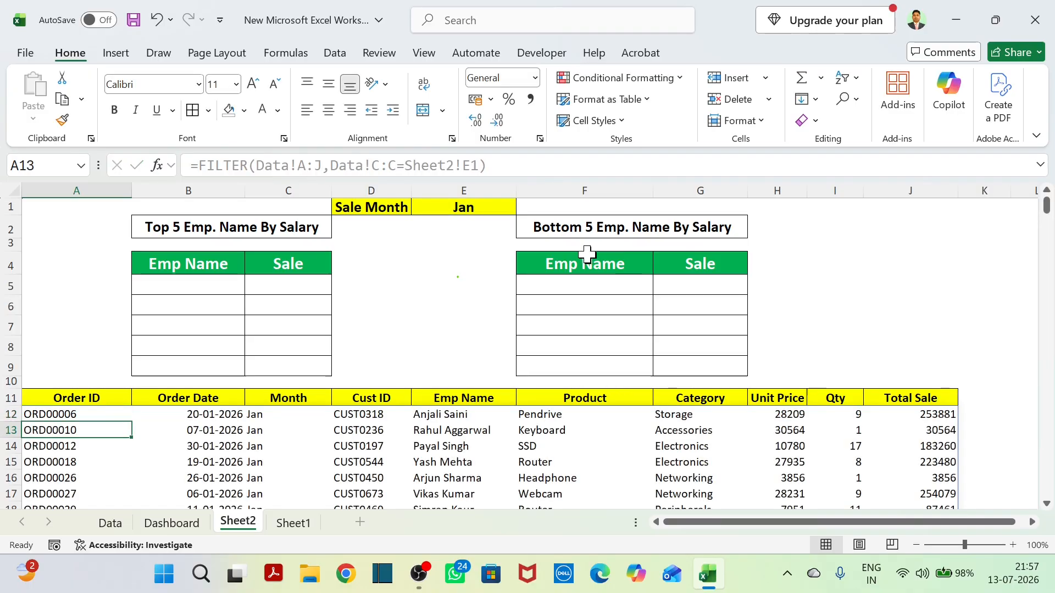
# Compare the filtered order list below Sheet2's header row with the source records on the Data sheet.
pyautogui.click(111, 525)
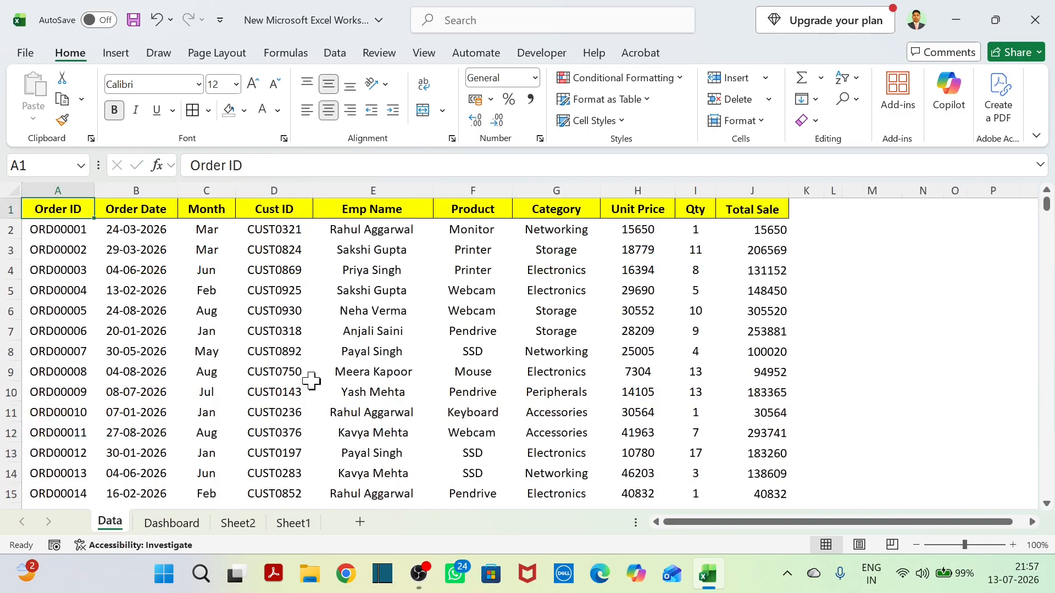
pyautogui.click(240, 526)
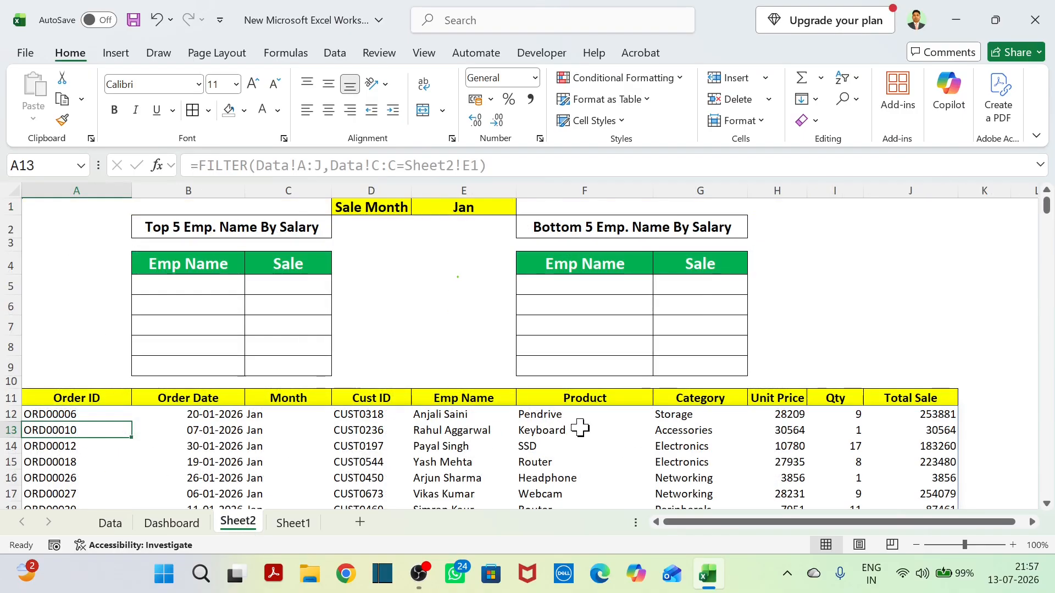
pyautogui.scroll(-4, 561, 430)
pyautogui.scroll(4, 560, 430)
pyautogui.scroll(-5, 560, 430)
pyautogui.scroll(5, 560, 430)
pyautogui.moveTo(86, 406); pyautogui.dragTo(908, 504)
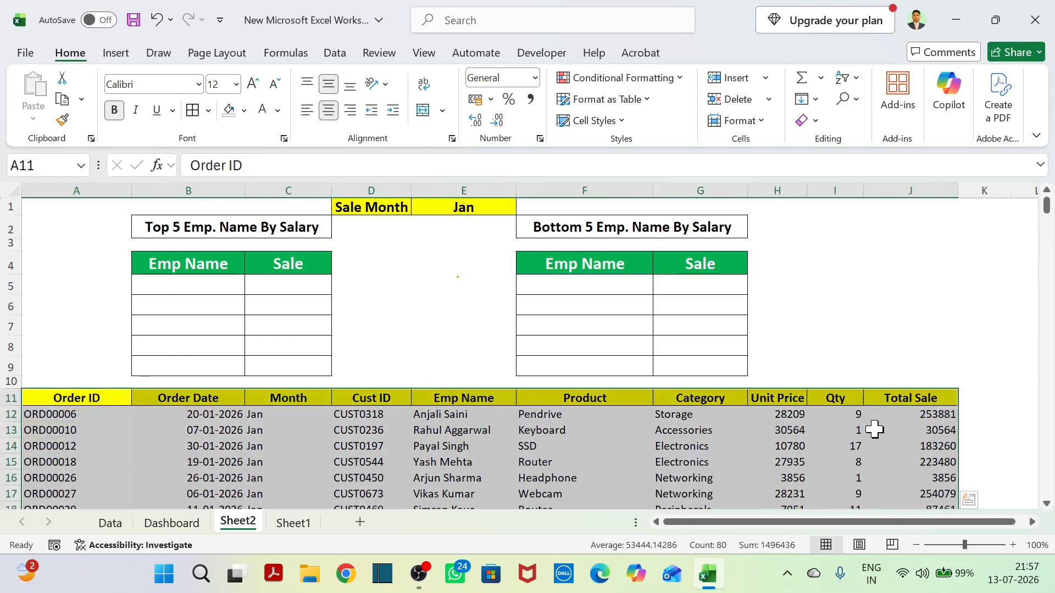
pyautogui.click(110, 524)
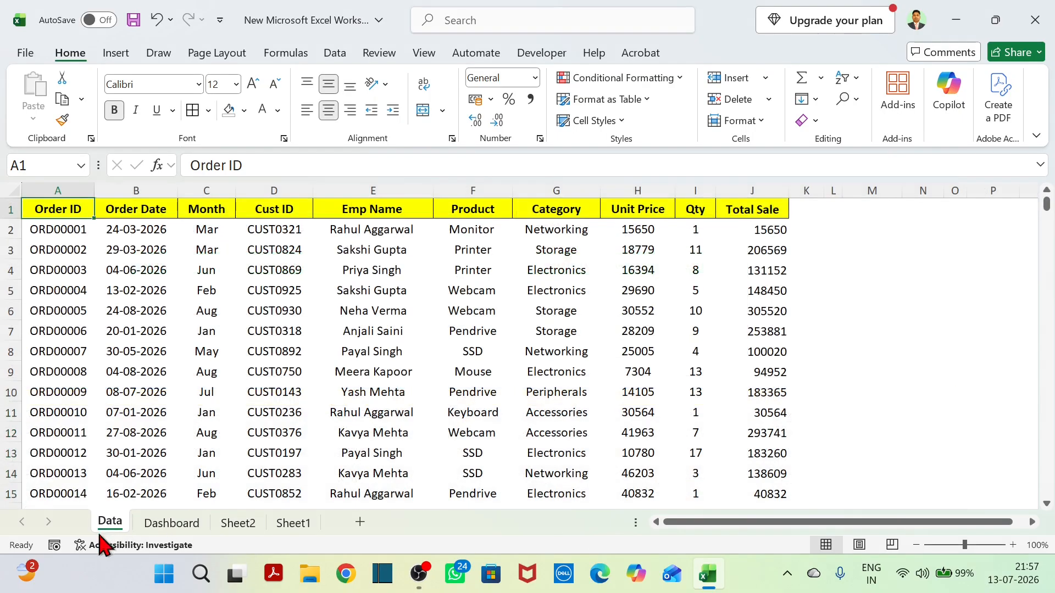
pyautogui.click(230, 528)
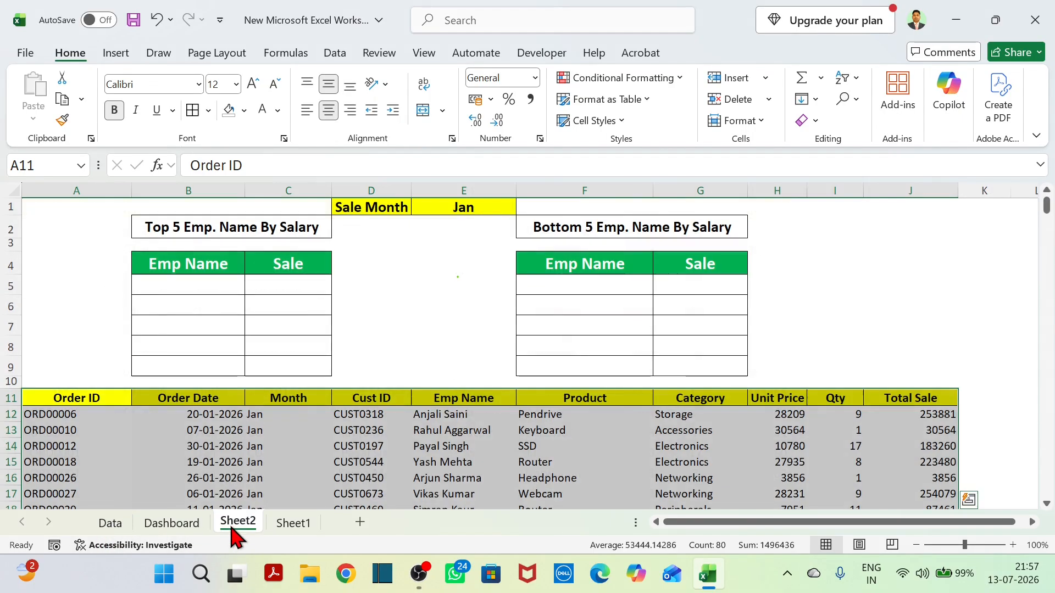
pyautogui.scroll(-1, 491, 357)
pyautogui.scroll(1, 492, 357)
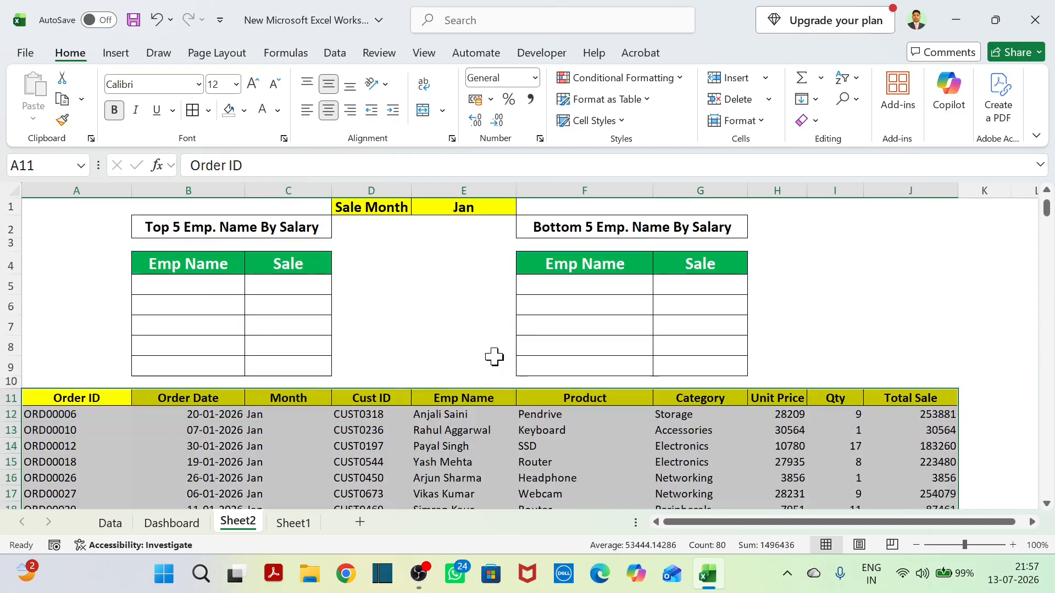
# Compare the top 5 table's Emp Name and Sale headers with the column headers of the filtered order list.
pyautogui.click(163, 264)
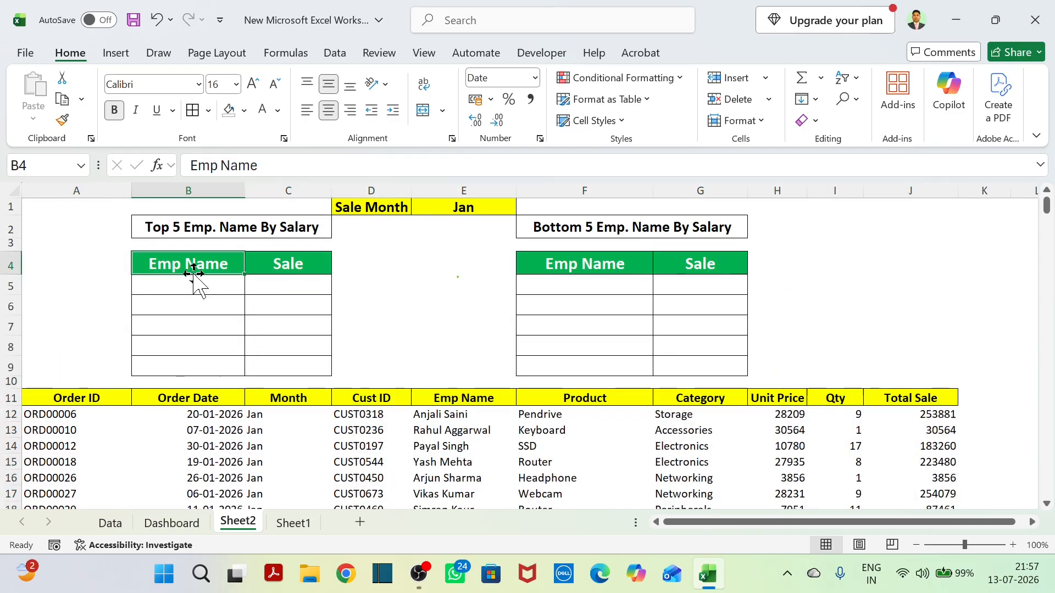
pyautogui.click(302, 270)
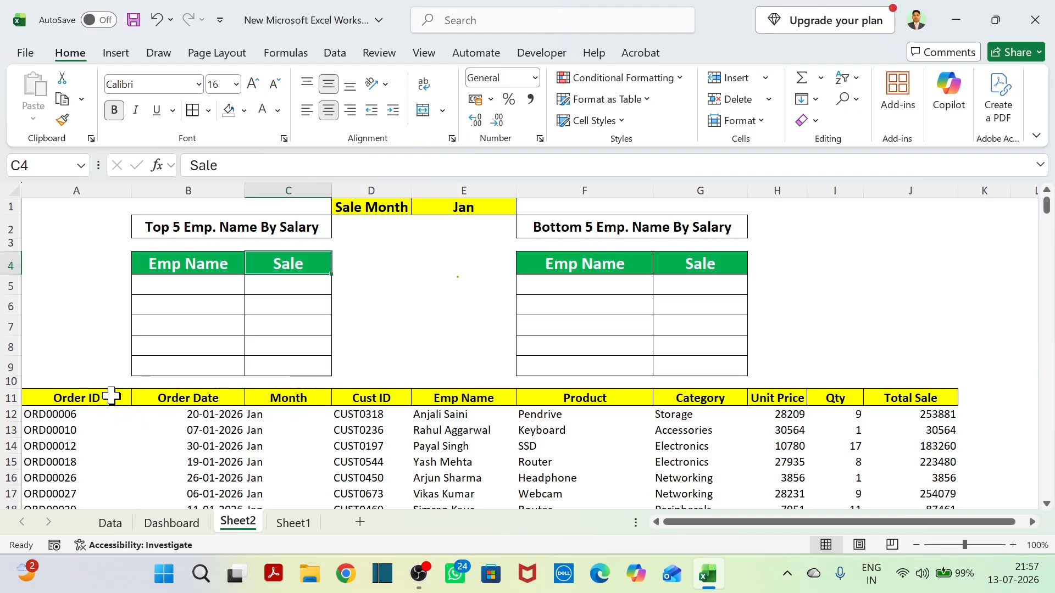
pyautogui.click(204, 400)
pyautogui.click(313, 399)
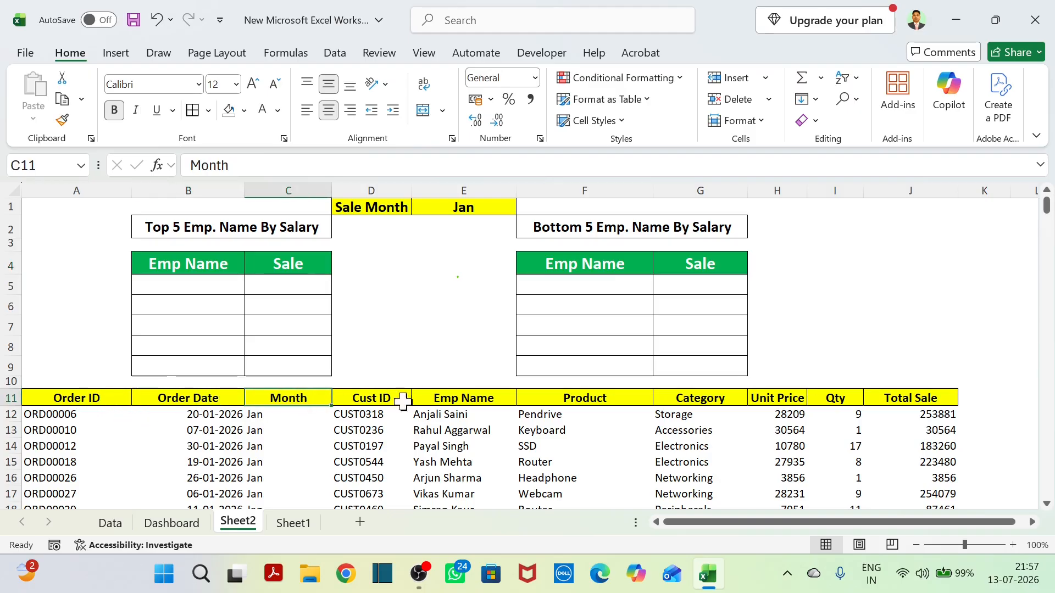
pyautogui.click(464, 400)
pyautogui.click(591, 401)
pyautogui.click(697, 401)
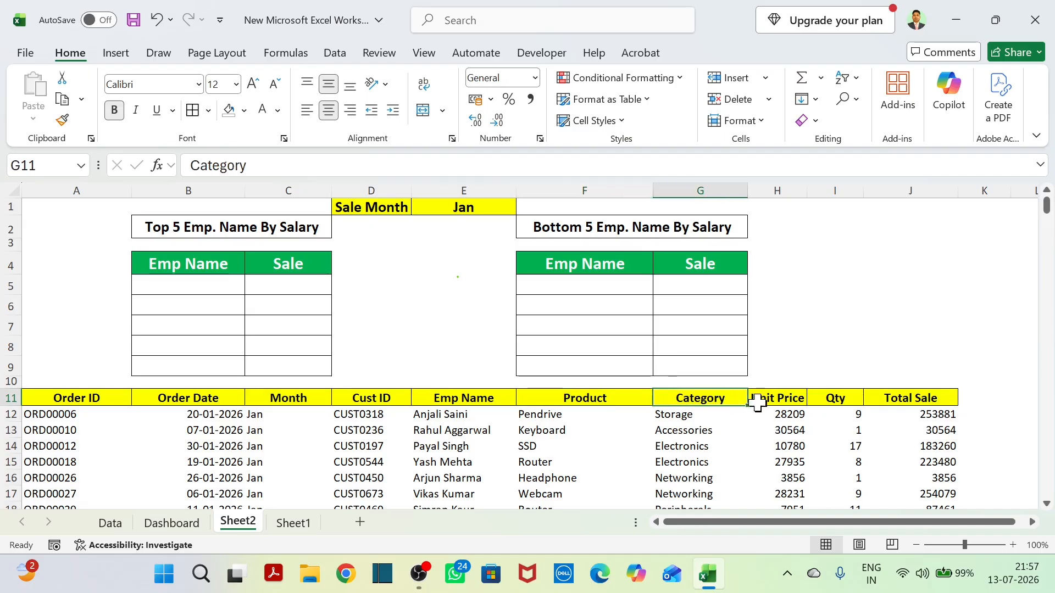
pyautogui.click(758, 400)
pyautogui.click(927, 403)
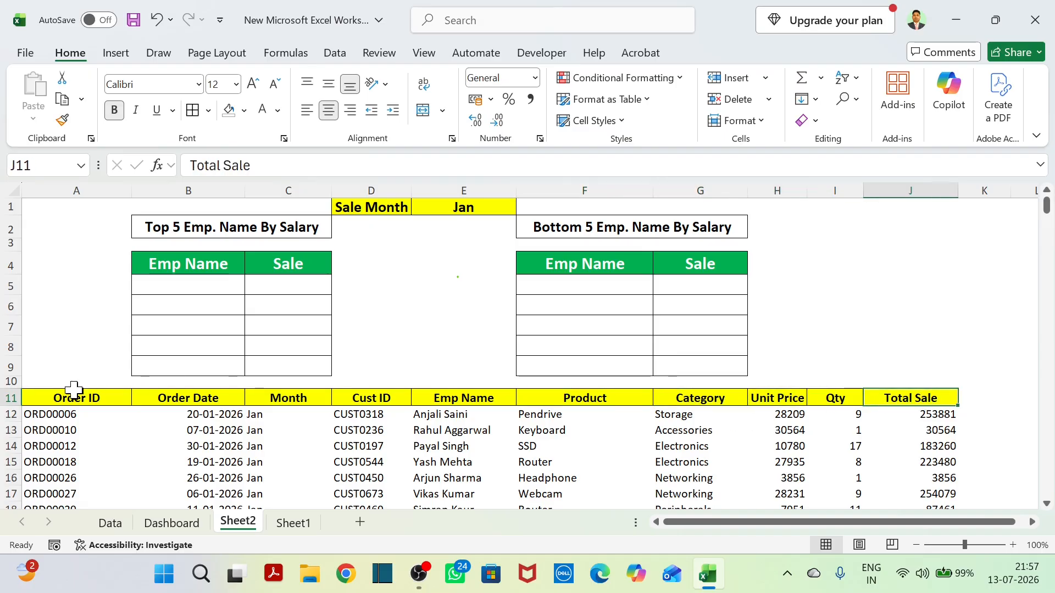
# Review the order list's headers in row 11 one by one, from Order ID through Total Sale.
pyautogui.click(55, 400)
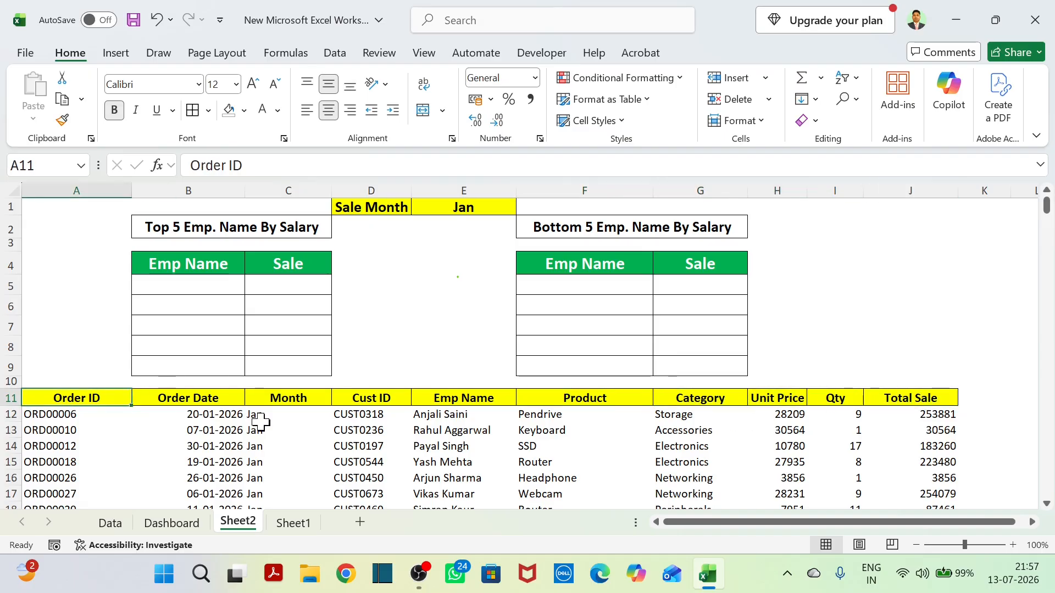
pyautogui.click(199, 399)
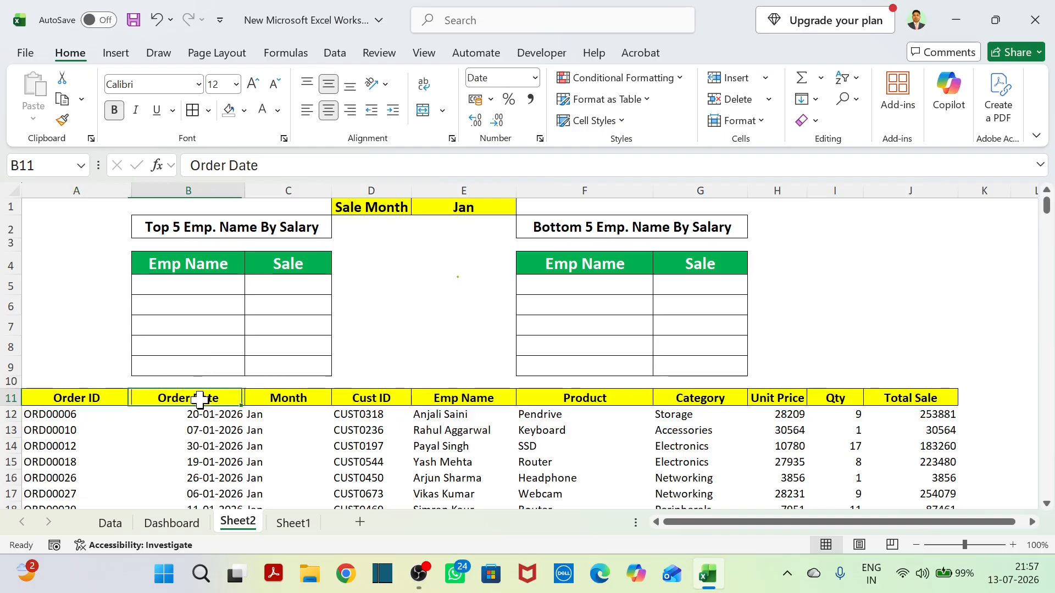
pyautogui.click(300, 405)
pyautogui.click(390, 400)
pyautogui.click(466, 401)
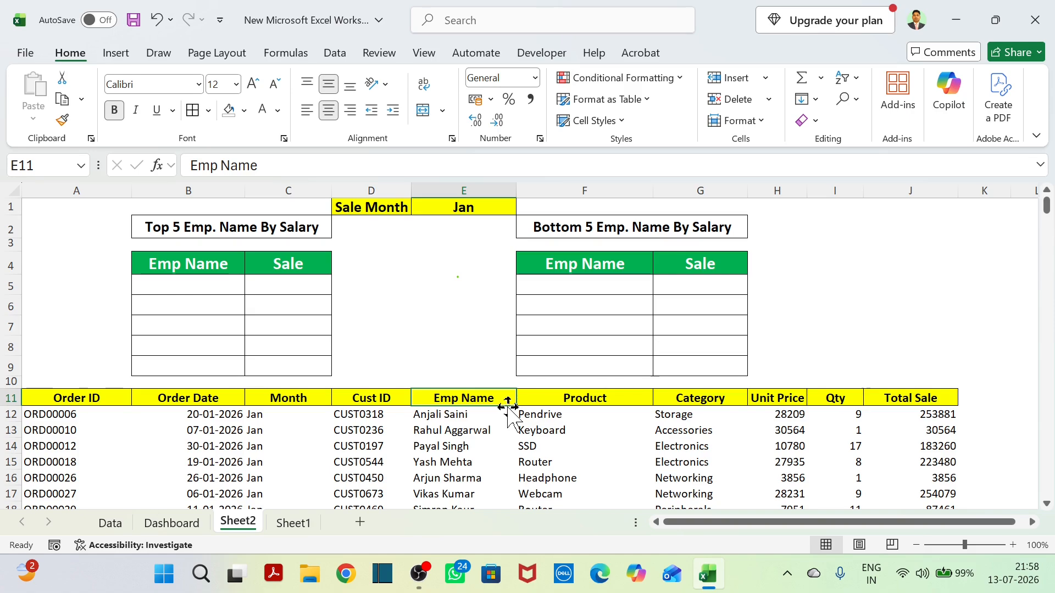
pyautogui.click(621, 400)
pyautogui.click(706, 396)
pyautogui.click(798, 400)
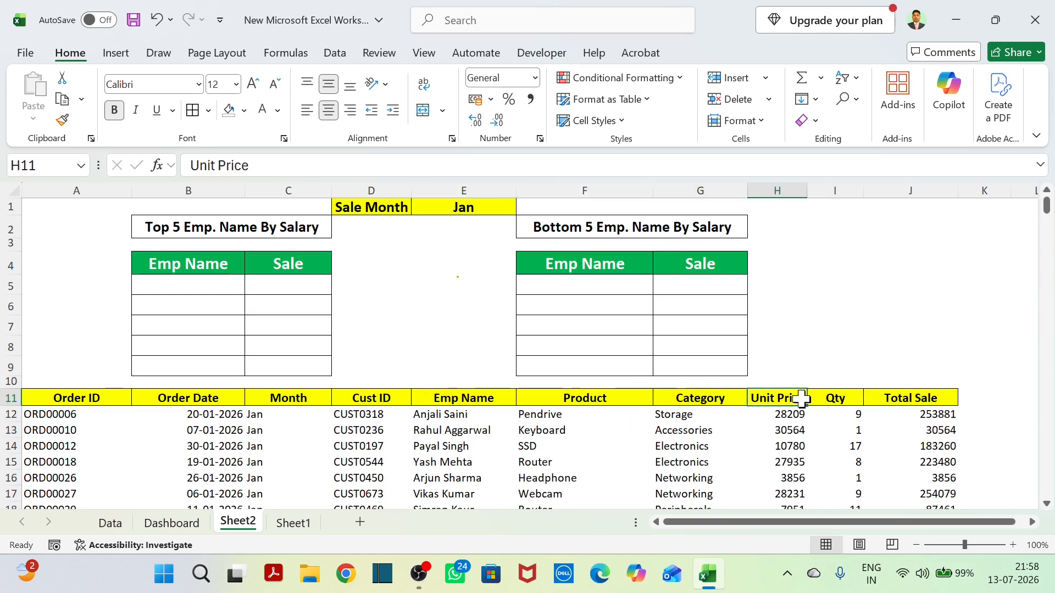
pyautogui.click(851, 397)
pyautogui.click(919, 413)
pyautogui.click(928, 400)
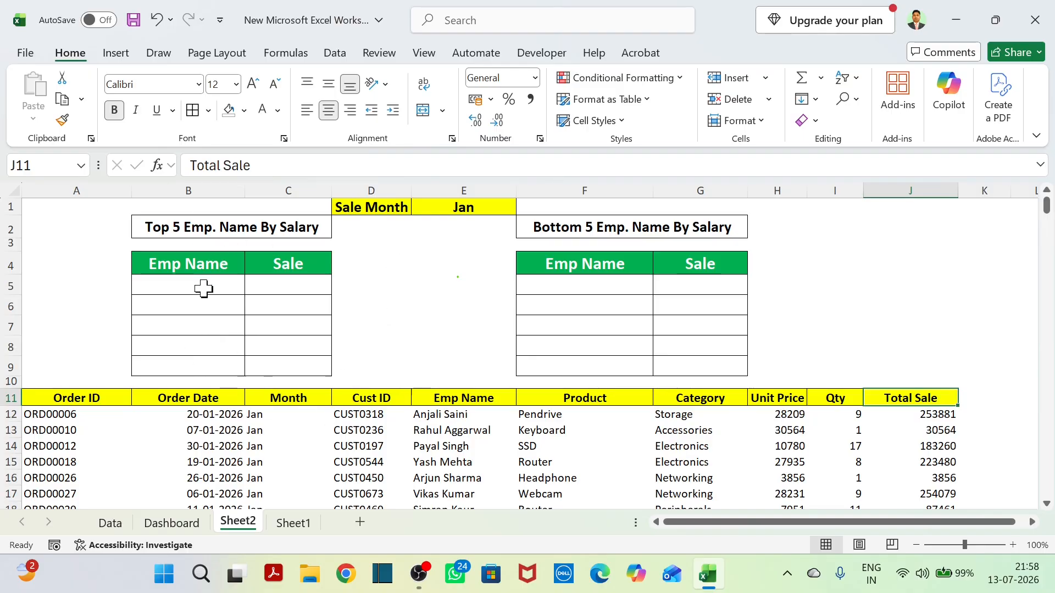
# Examine the FILTER formula in cell A12 in relation to the spilled Month cell C16.
pyautogui.click(55, 420)
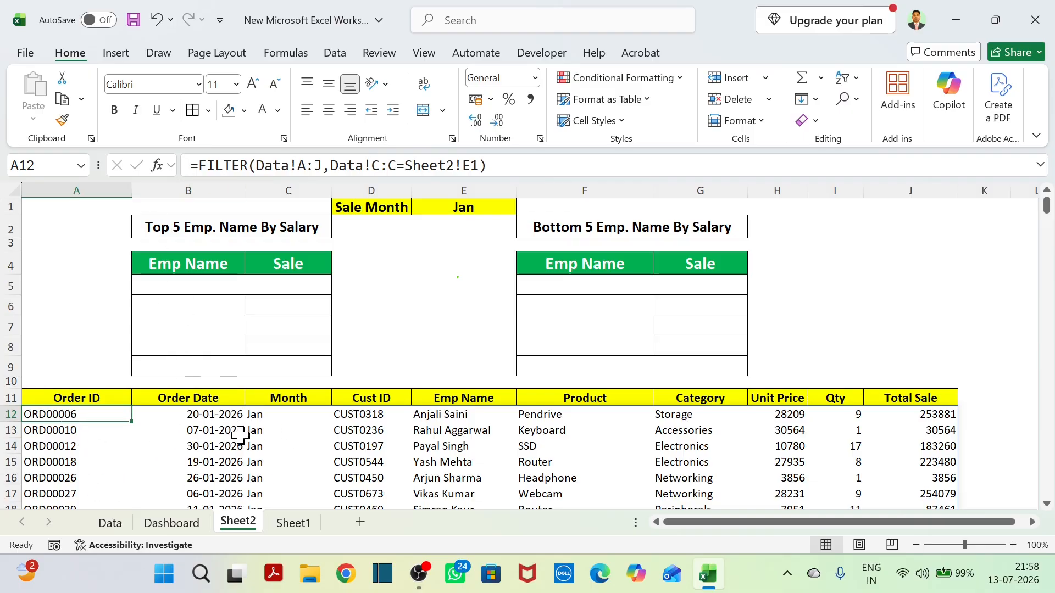
pyautogui.scroll(-3, 241, 436)
pyautogui.click(279, 336)
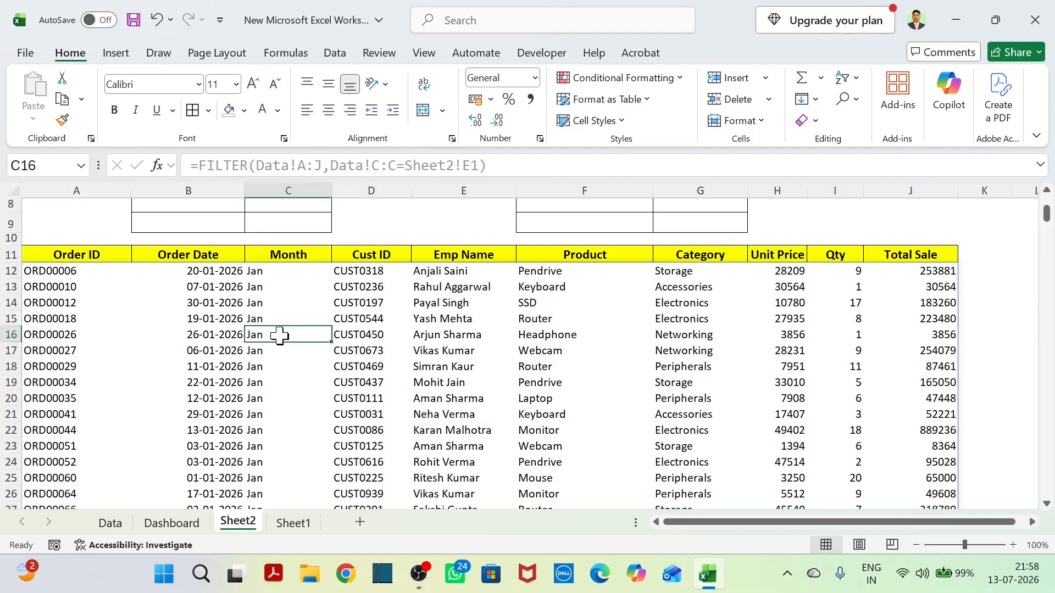
pyautogui.scroll(2, 79, 299)
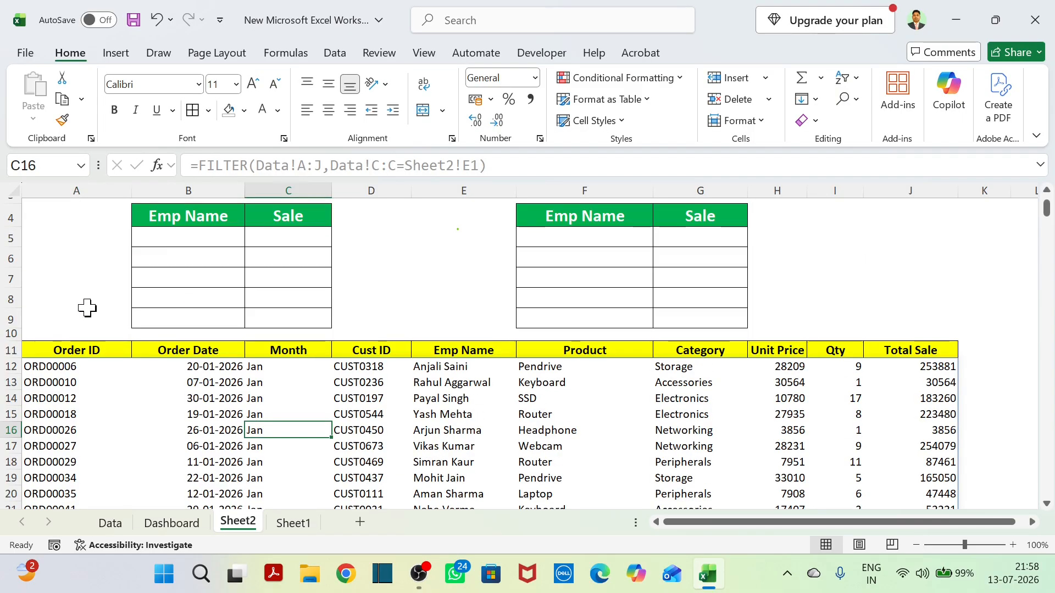
pyautogui.click(61, 367)
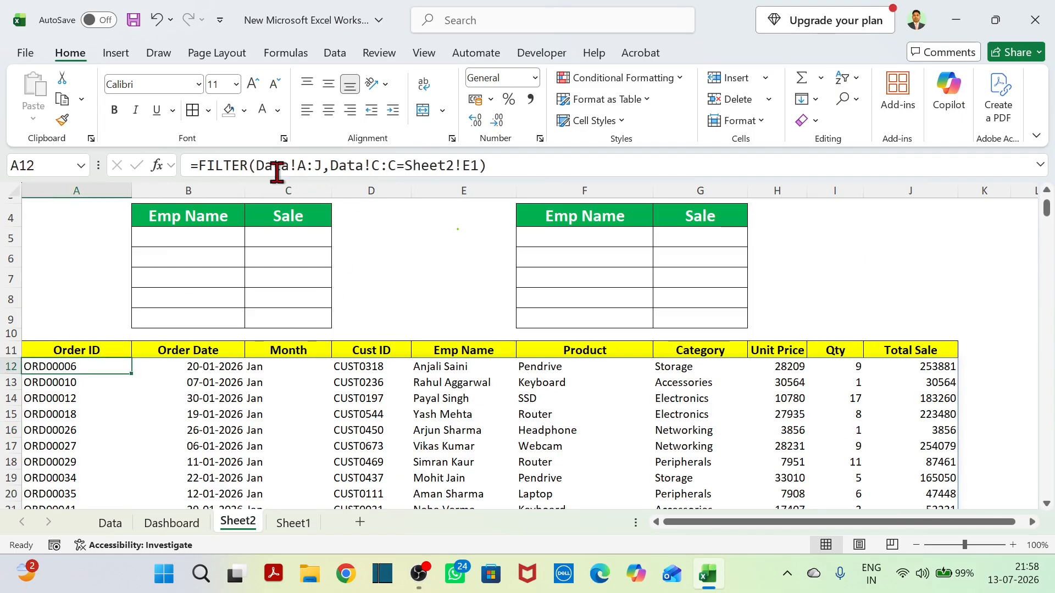
pyautogui.moveTo(192, 165); pyautogui.dragTo(494, 166)
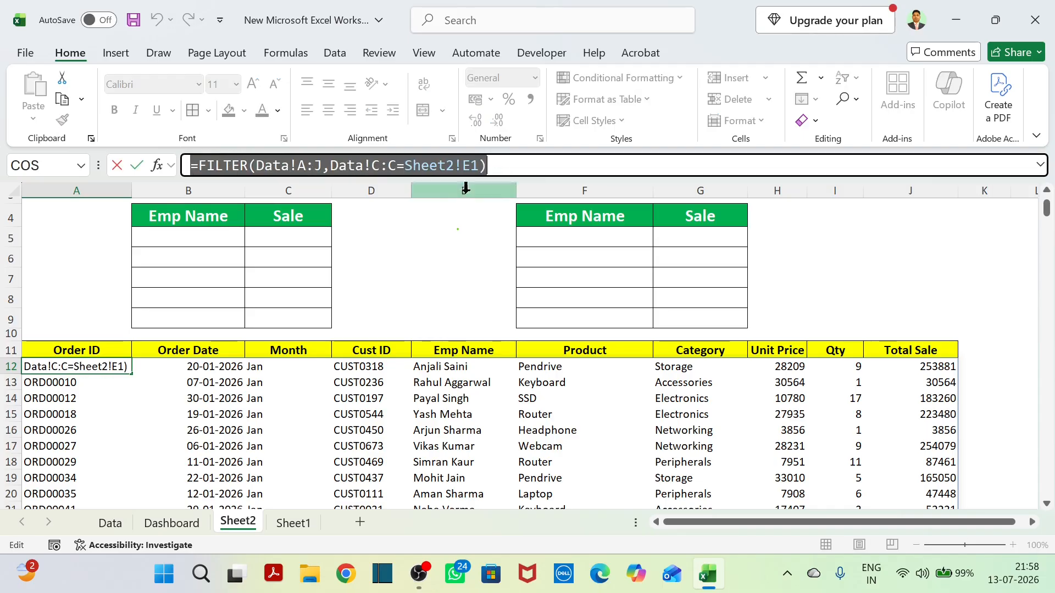
pyautogui.write('=')
pyautogui.click(234, 446)
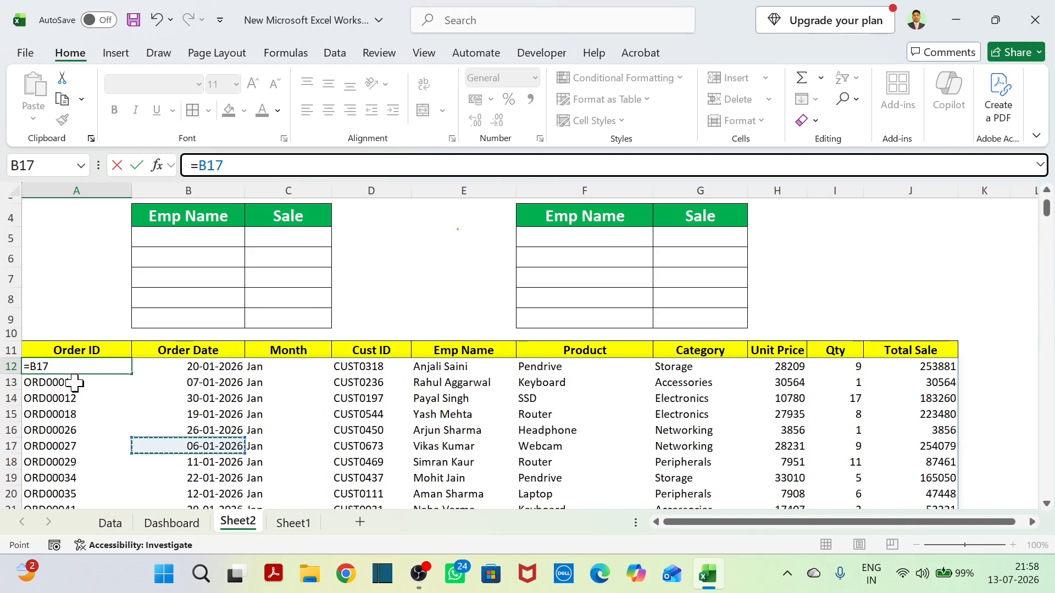
pyautogui.hotkey('ctrl', 'z')
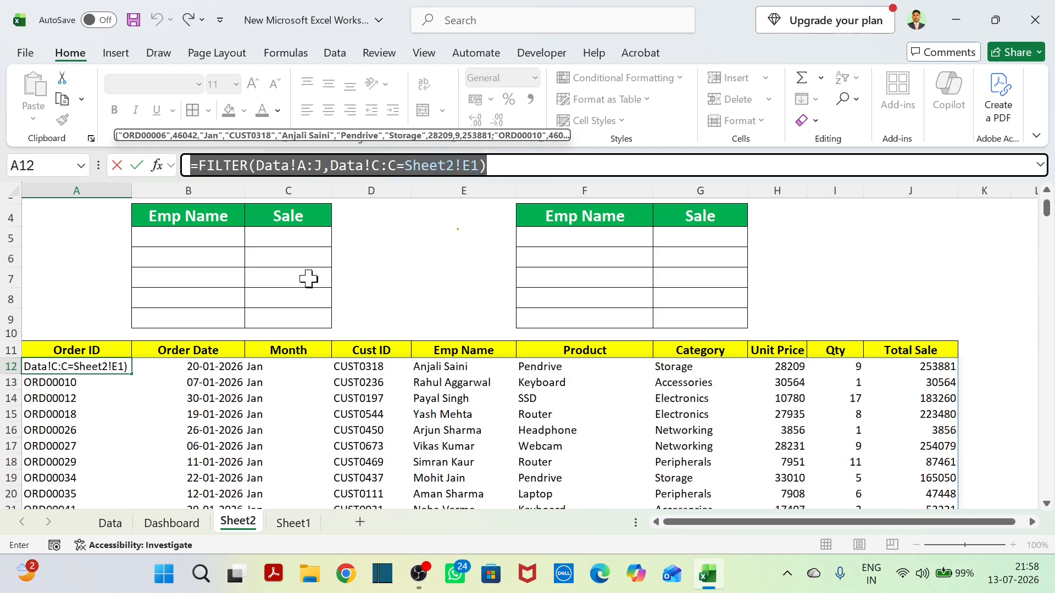
pyautogui.press('Return')
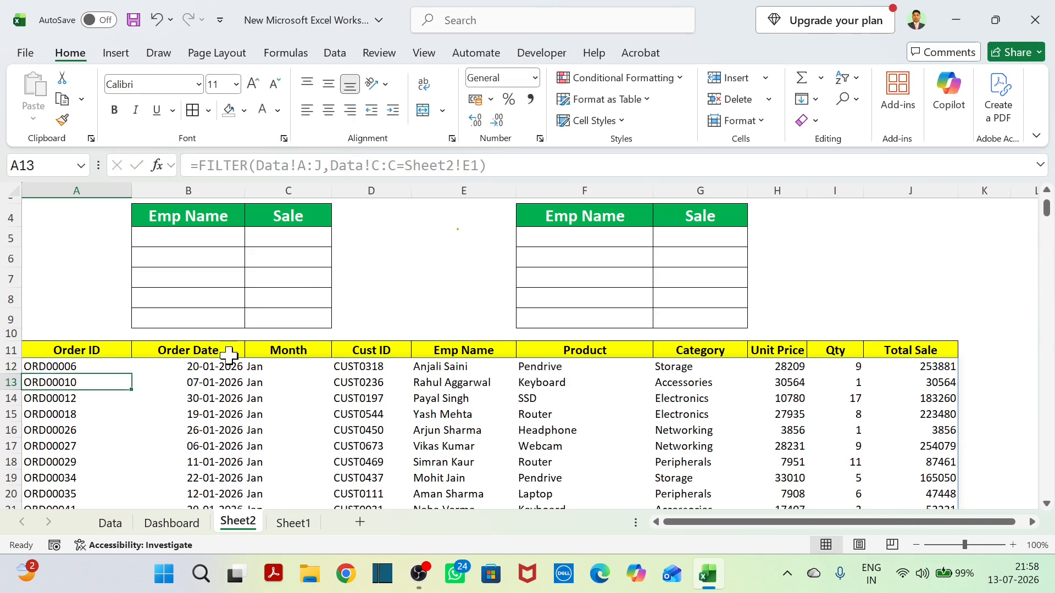
# Compare the formula shown for spilled cells such as D14:G19 and D16 with the source formula in cell A12.
pyautogui.click(275, 416)
pyautogui.moveTo(357, 446); pyautogui.dragTo(491, 435)
pyautogui.click(737, 443)
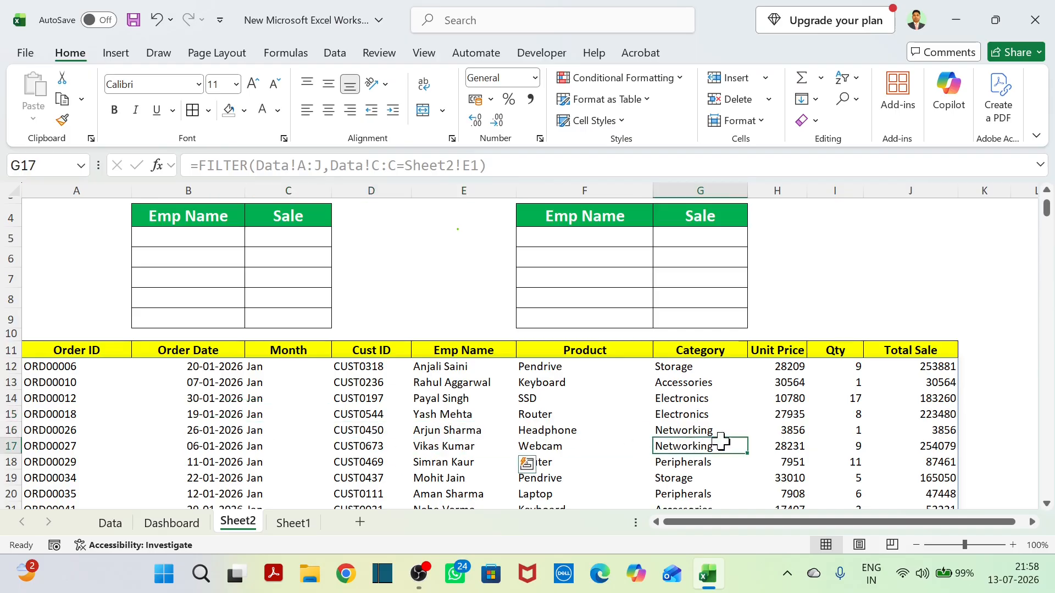
pyautogui.click(632, 398)
pyautogui.moveTo(379, 398); pyautogui.dragTo(703, 477)
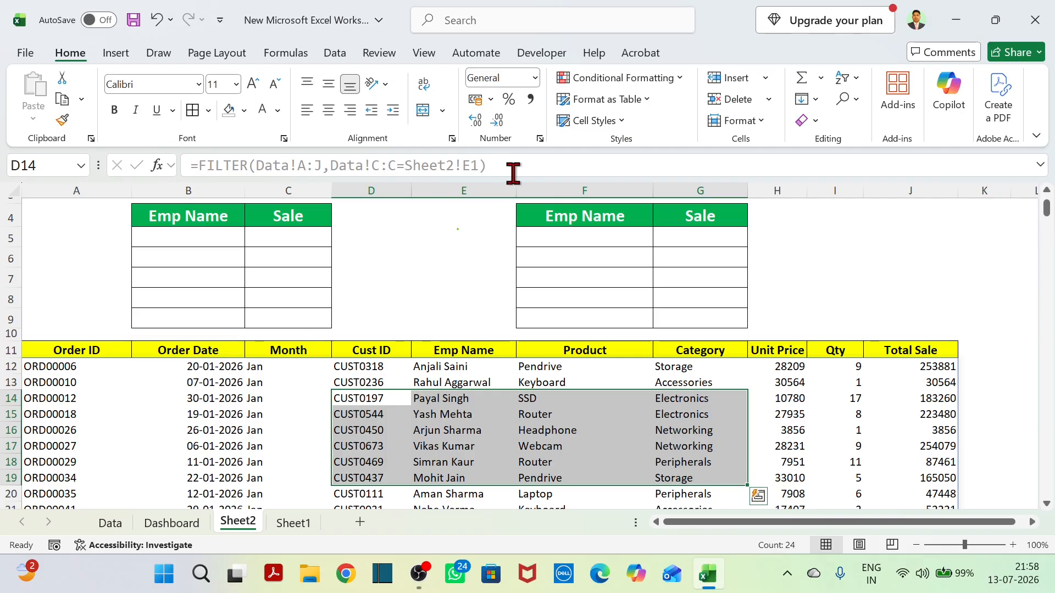
pyautogui.click(639, 479)
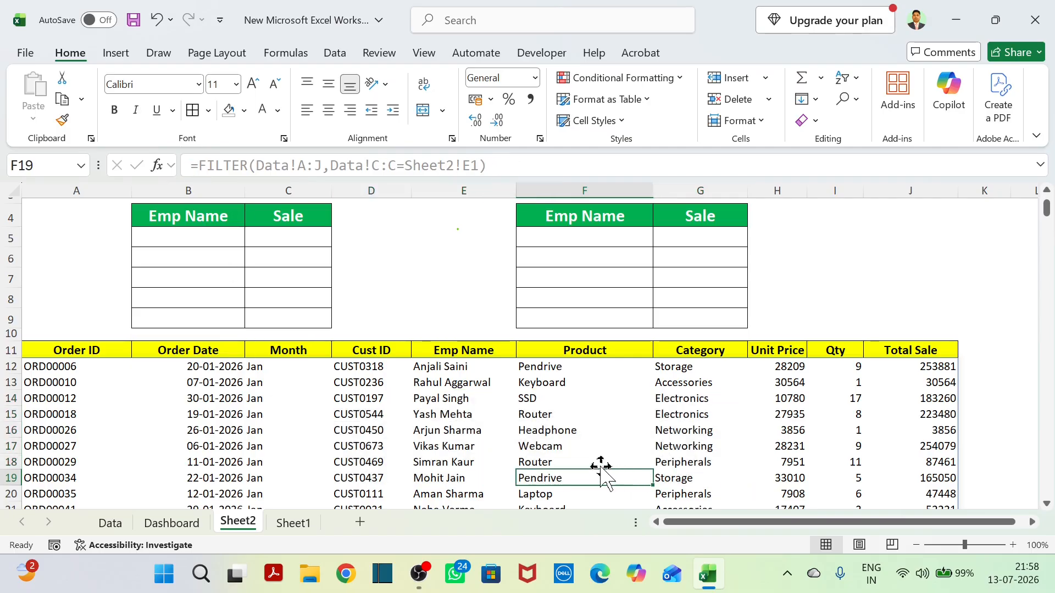
pyautogui.click(365, 434)
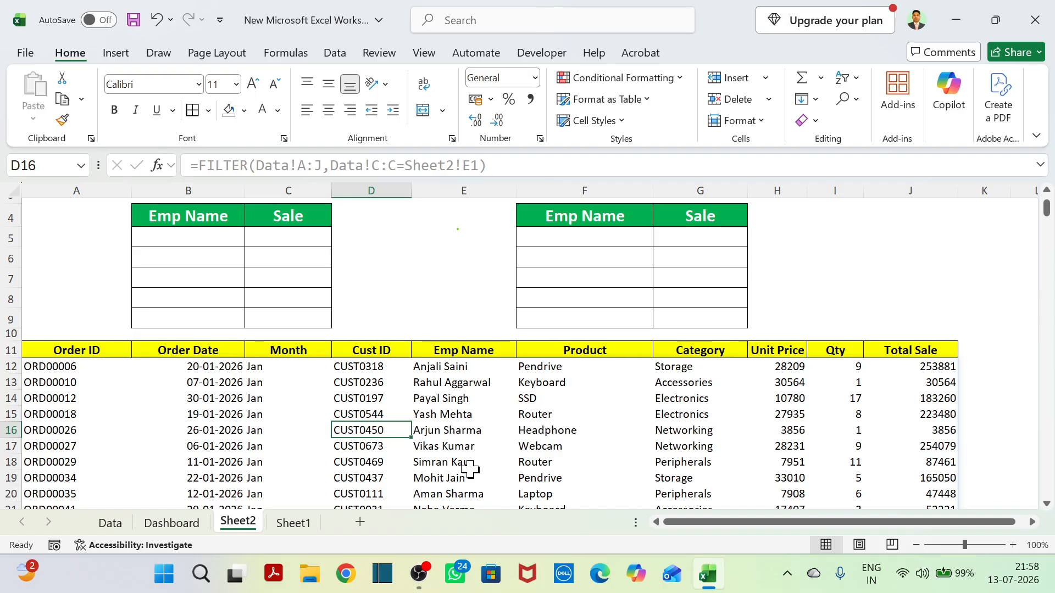
pyautogui.click(55, 370)
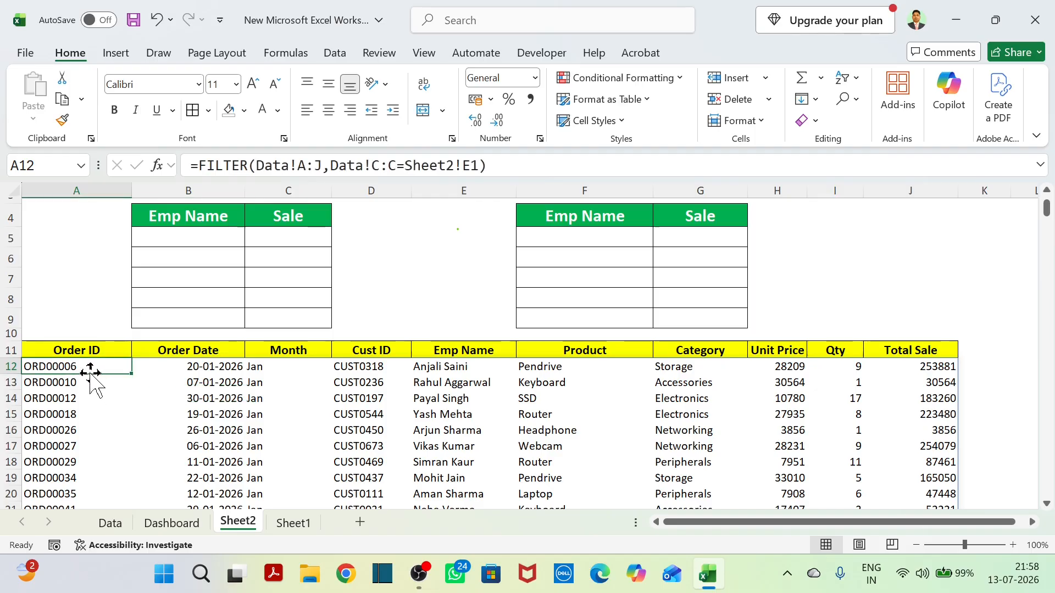
# Examine different blocks of the filtered order list, including B15:H20 and E16:F19, as parts of one spill range.
pyautogui.click(398, 431)
pyautogui.moveTo(156, 415); pyautogui.dragTo(761, 491)
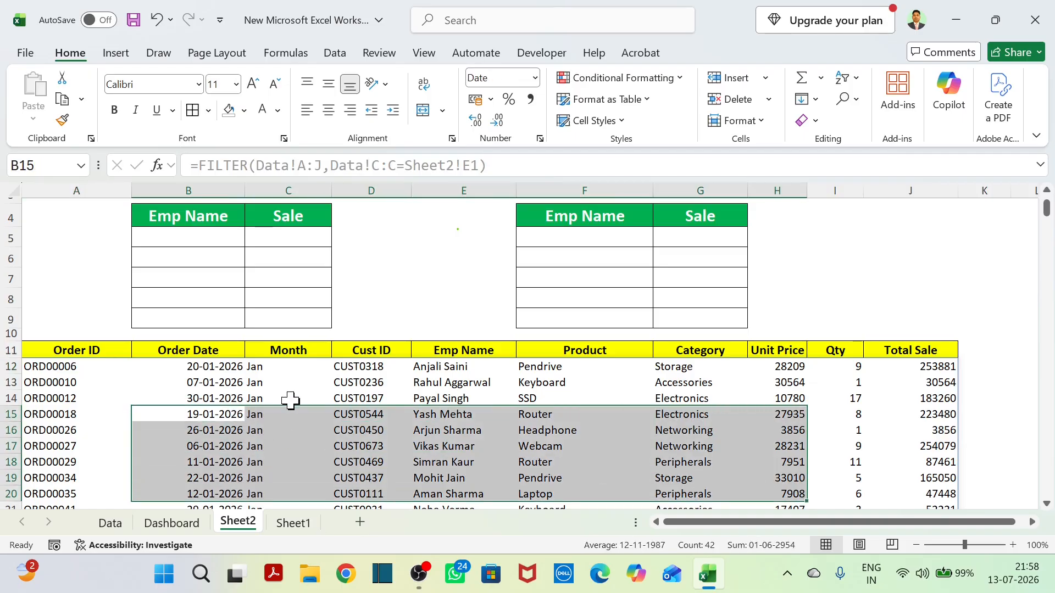
pyautogui.click(269, 398)
pyautogui.click(233, 420)
pyautogui.moveTo(233, 420); pyautogui.dragTo(792, 494)
pyautogui.moveTo(219, 400); pyautogui.dragTo(879, 491)
pyautogui.click(455, 449)
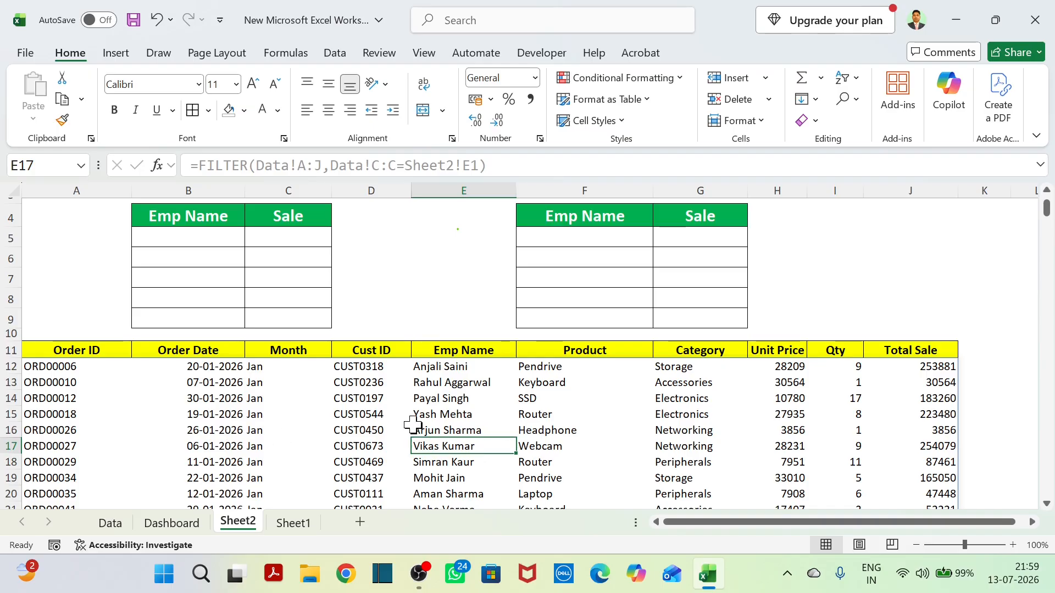
pyautogui.moveTo(426, 431); pyautogui.dragTo(544, 470)
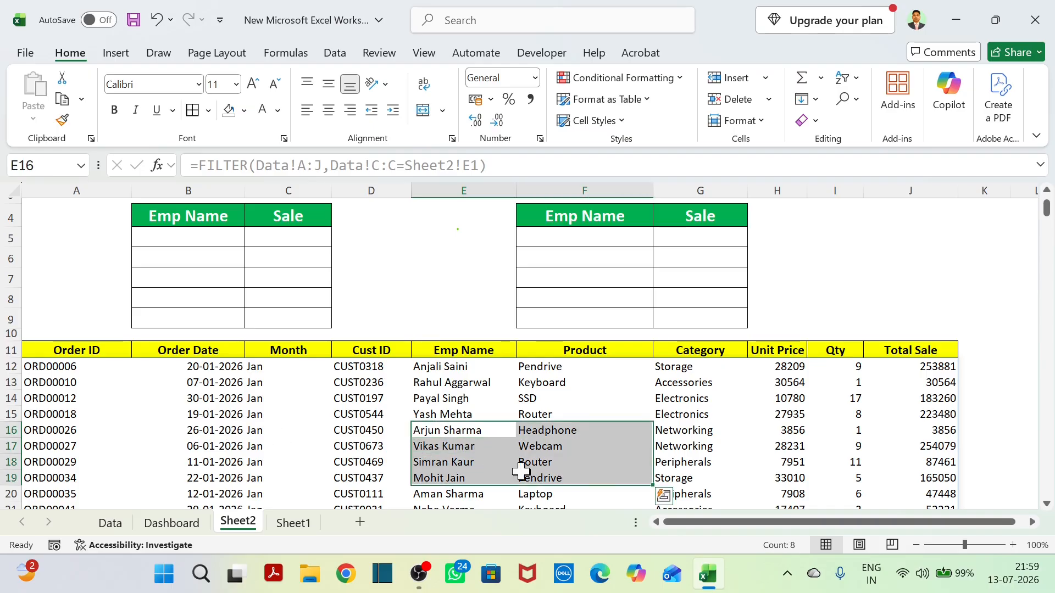
pyautogui.rightClick(477, 467)
pyautogui.click(836, 330)
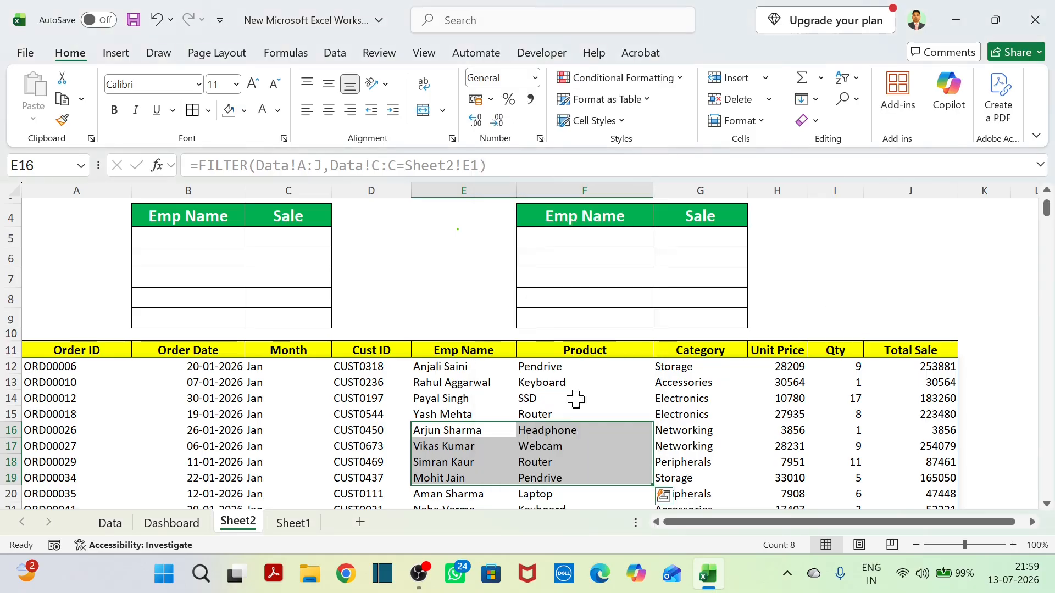
pyautogui.moveTo(365, 431); pyautogui.dragTo(467, 446)
pyautogui.click(366, 430)
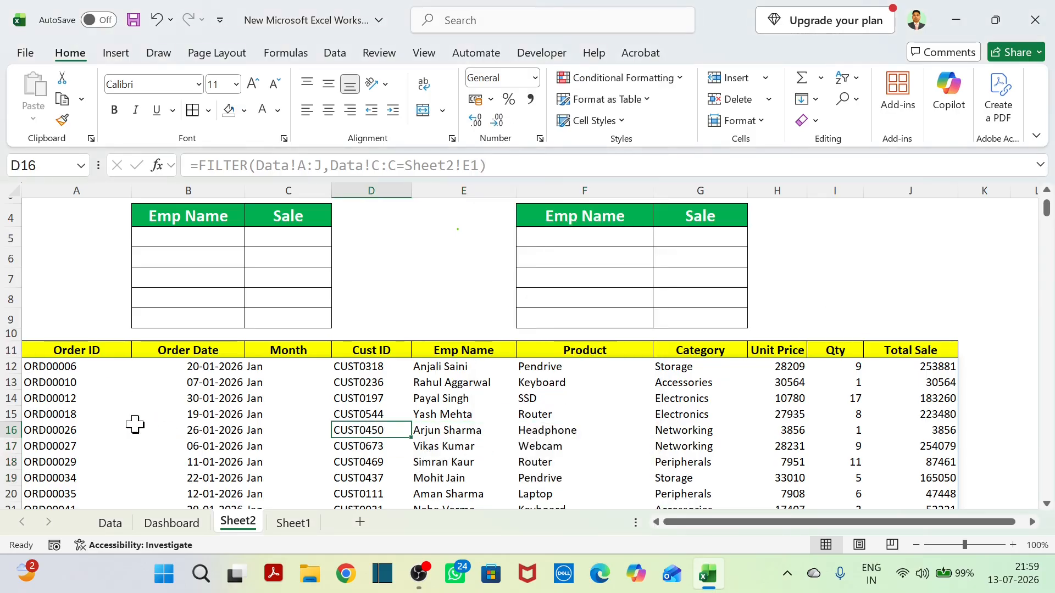
# Clear the FILTER formula from cell A12 to test the spill range's dependence on it, and undo the deletion.
pyautogui.click(53, 370)
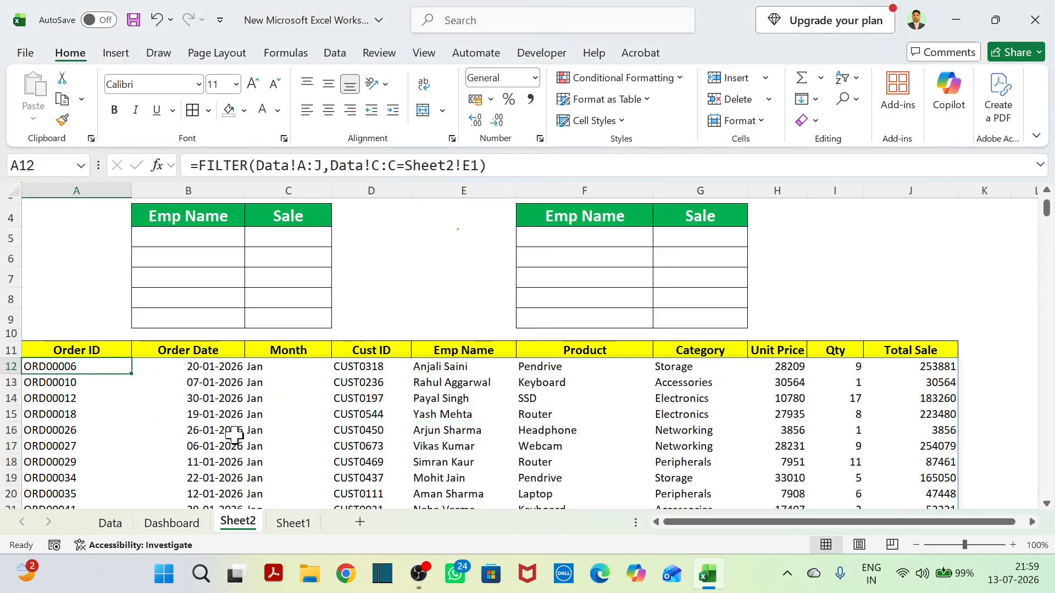
pyautogui.press('Delete')
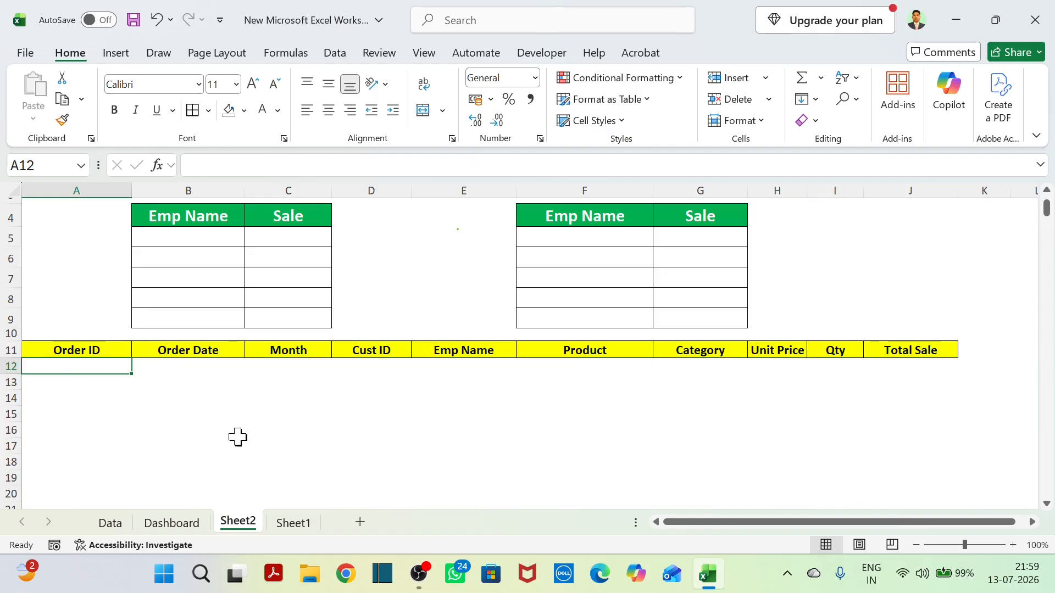
pyautogui.click(238, 438)
pyautogui.click(71, 365)
pyautogui.hotkey('ctrl', 'z')
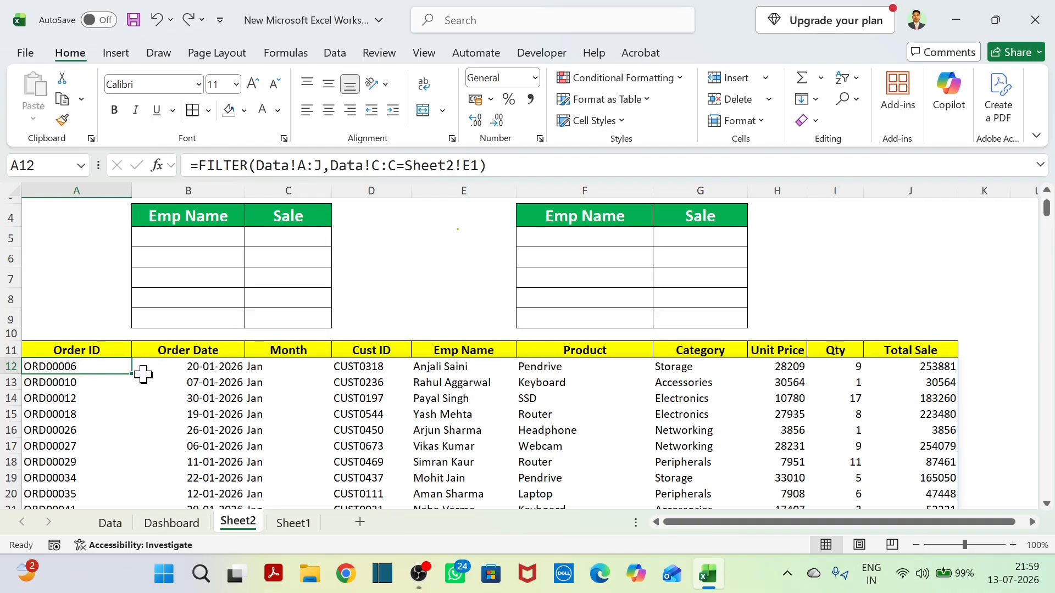
# Wrap the FILTER formula in cell A12 in an opening CHOOSECOLS function, with the Emp Name and Total Sale columns as targets.
pyautogui.scroll(1, 221, 303)
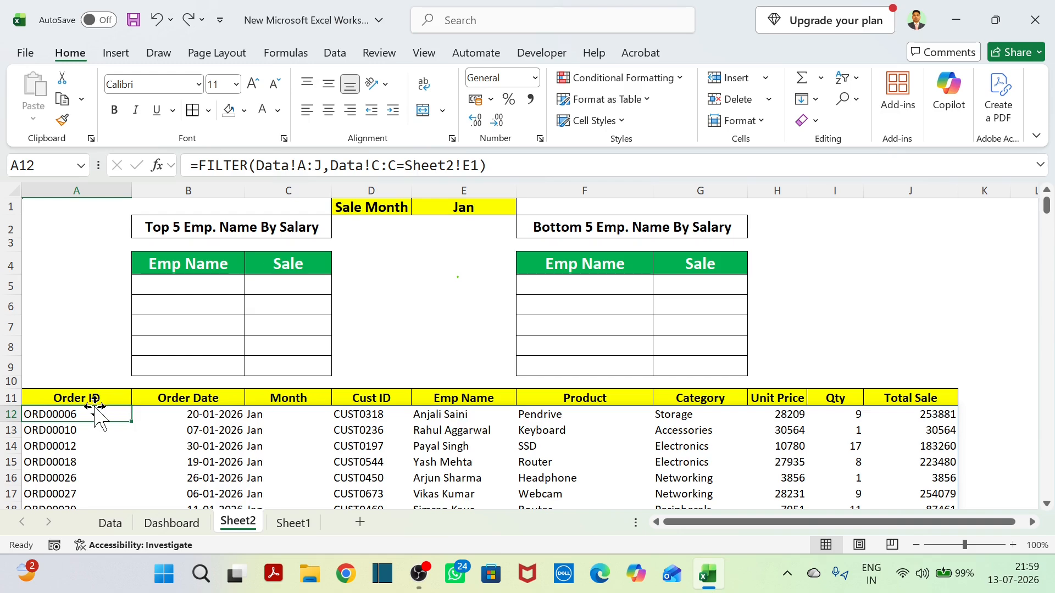
pyautogui.click(499, 404)
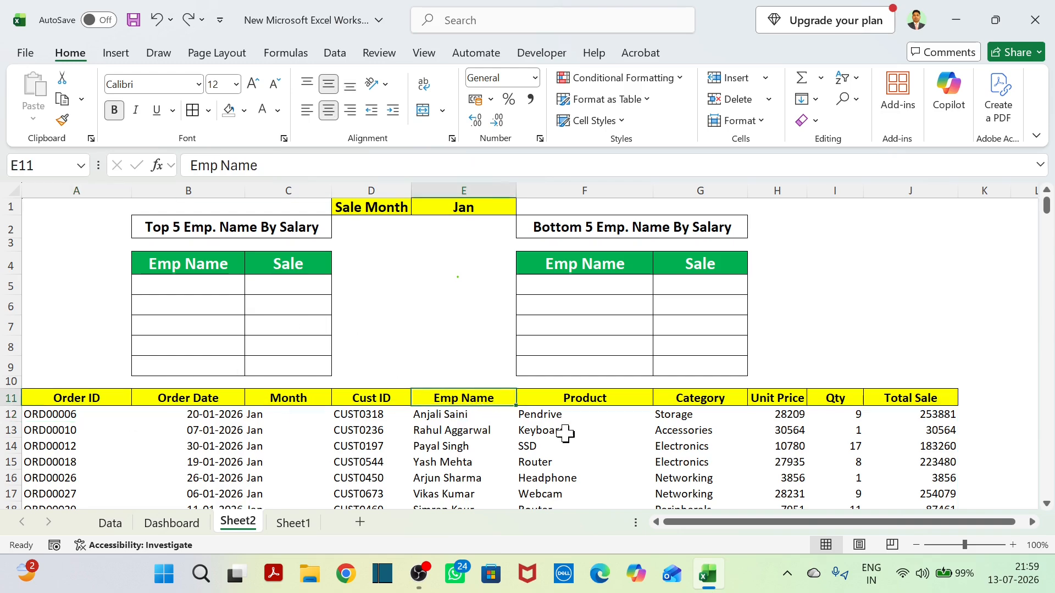
pyautogui.click(933, 403)
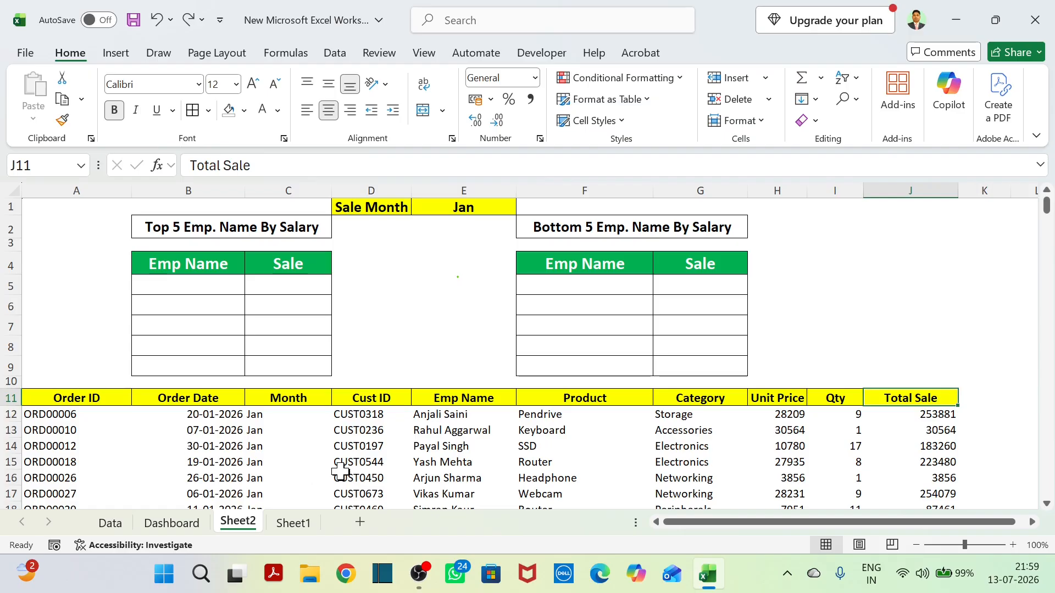
pyautogui.click(63, 417)
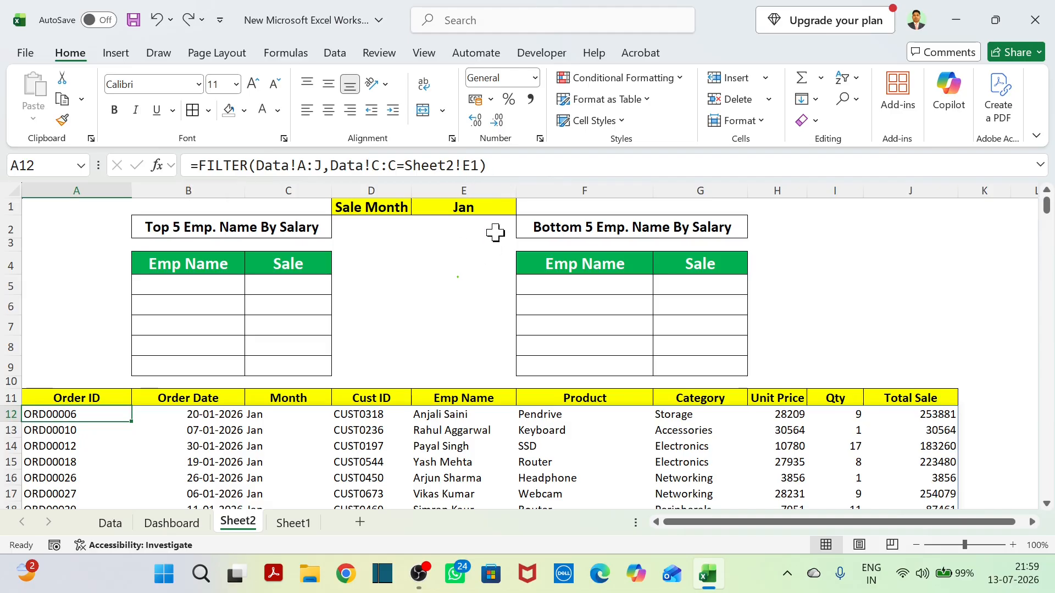
pyautogui.click(195, 165)
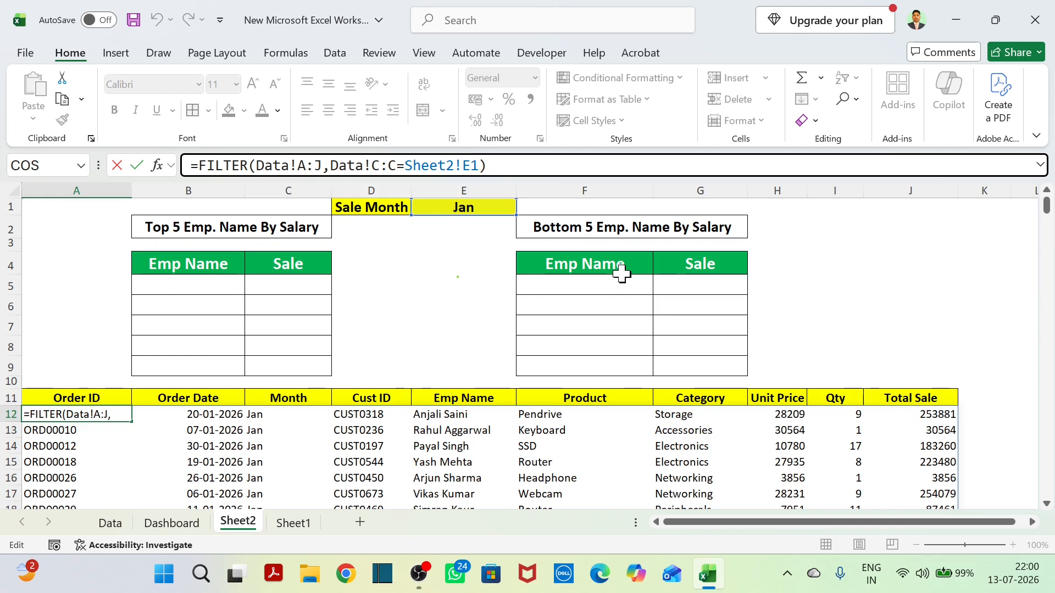
pyautogui.write('choo')
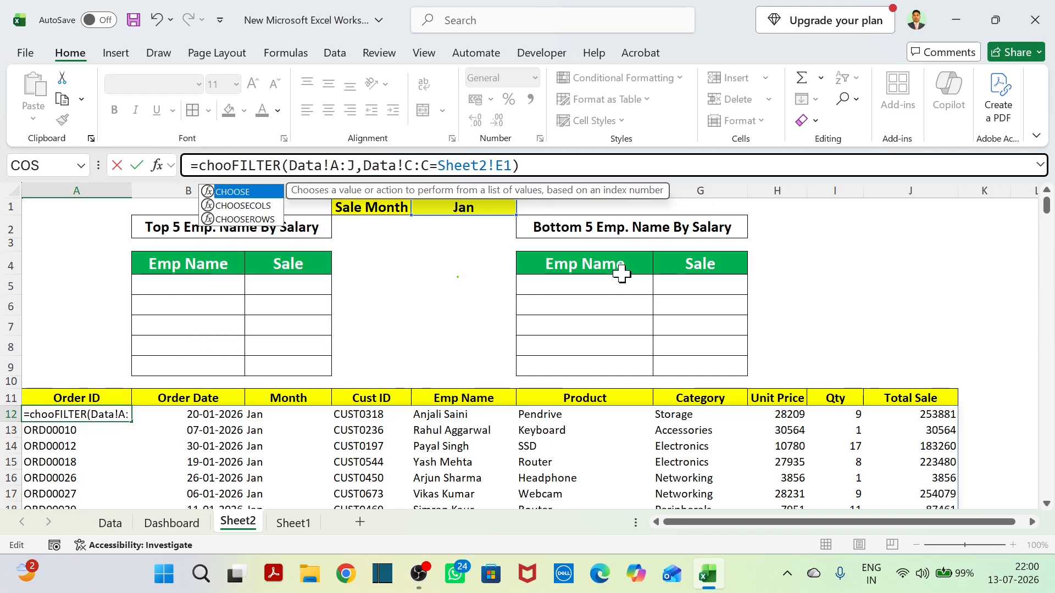
pyautogui.press('Down')
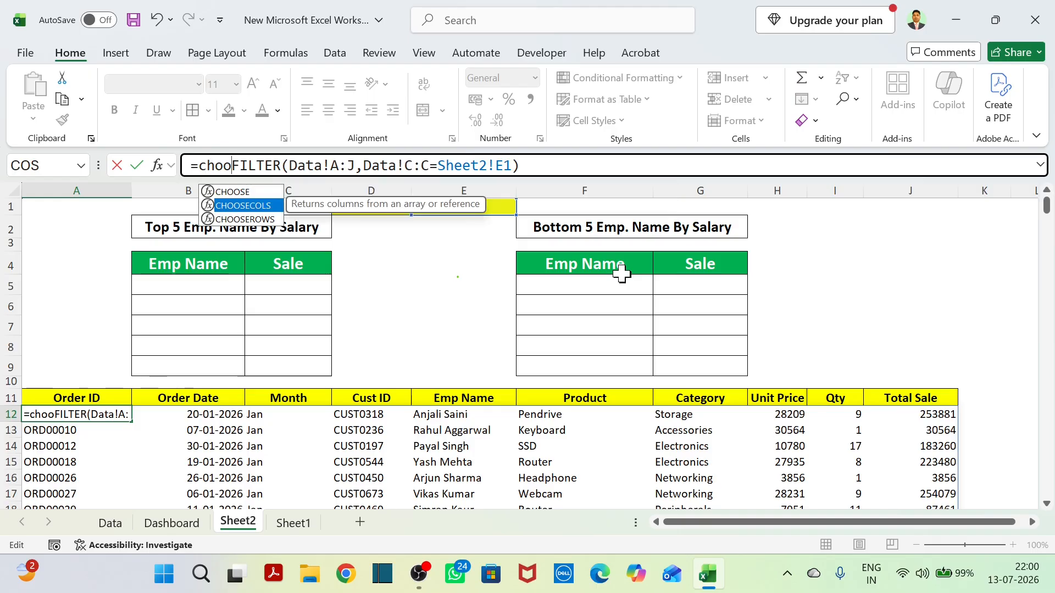
pyautogui.press('Tab')
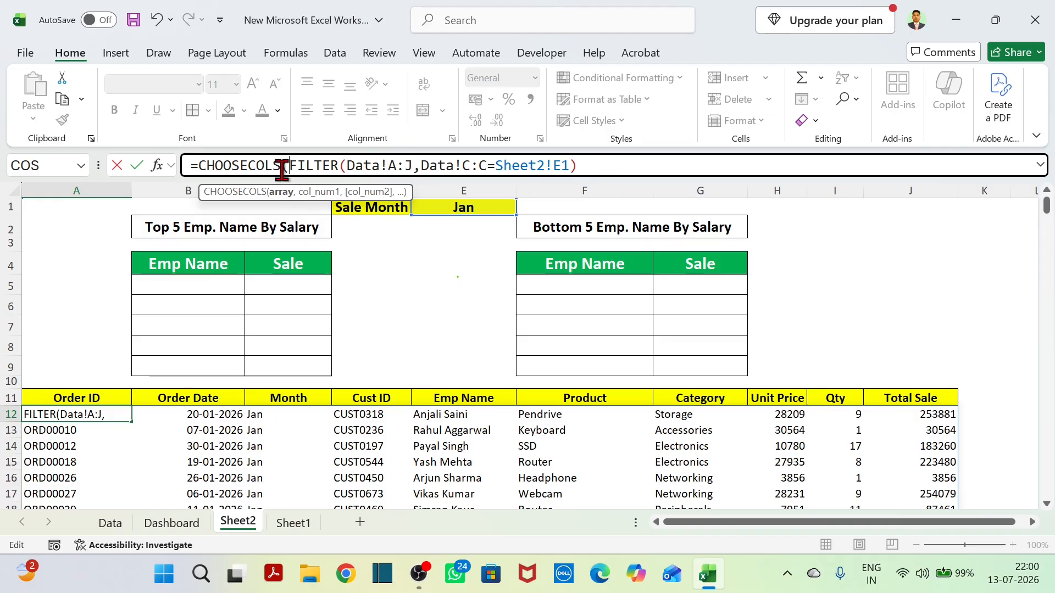
# Complete the CHOOSECOLS formula in A12 with column numbers 5 and 10 to return only employee name and total sale.
pyautogui.click(584, 166)
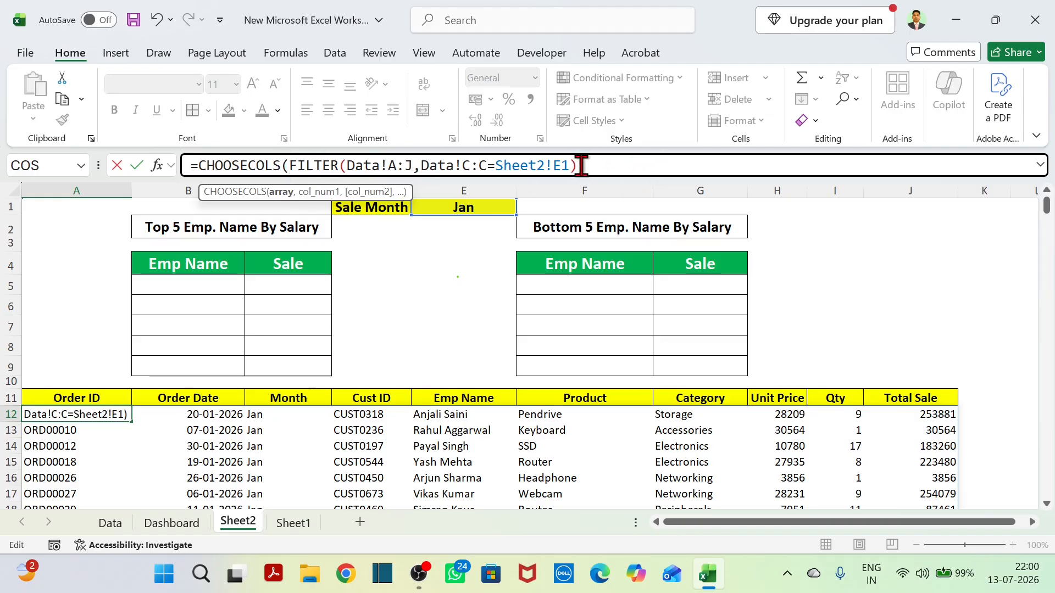
pyautogui.write(',')
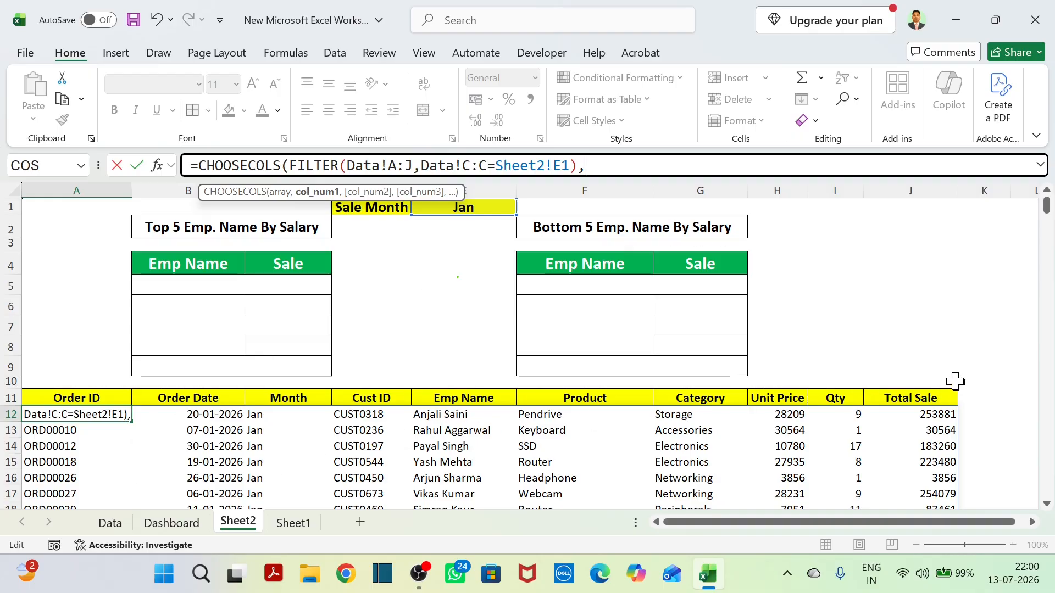
pyautogui.write('5,')
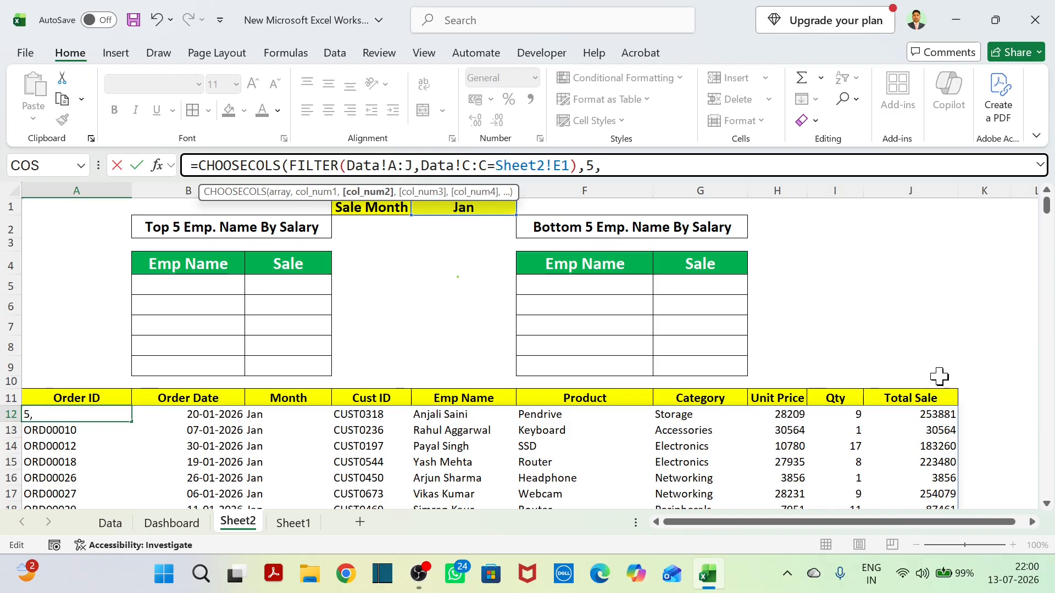
pyautogui.write('10)')
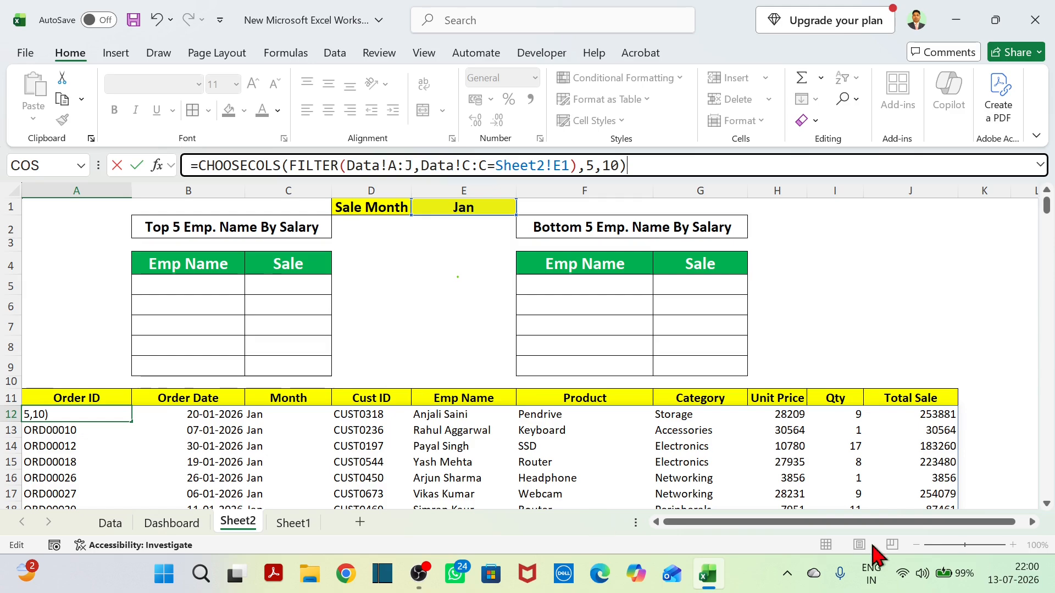
pyautogui.press('Return')
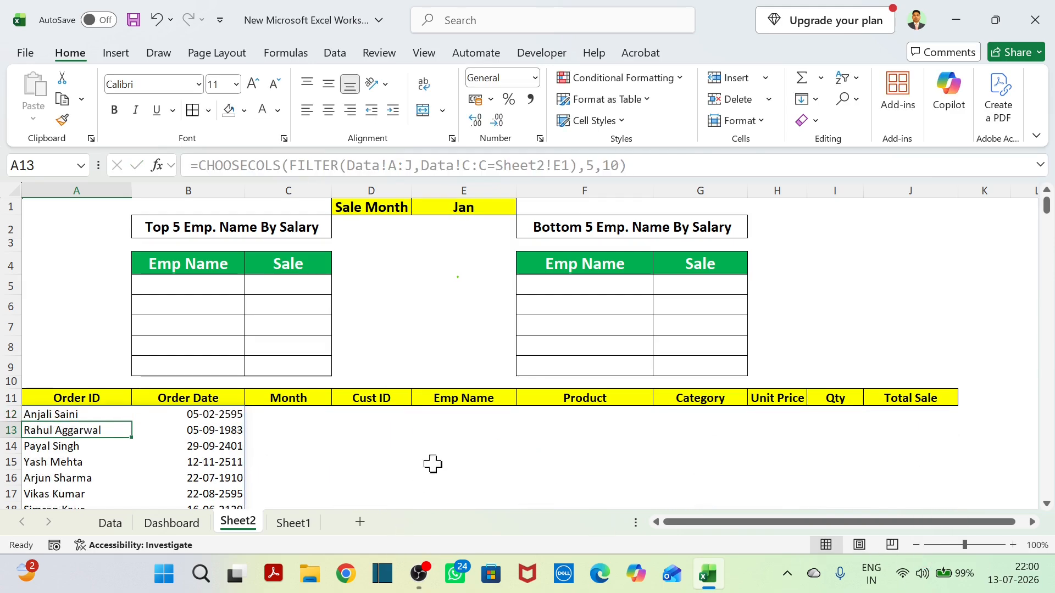
# Examine the two spilled columns from A12 against the Order ID and Order Date headers above them.
pyautogui.scroll(-4, 449, 445)
pyautogui.scroll(4, 450, 445)
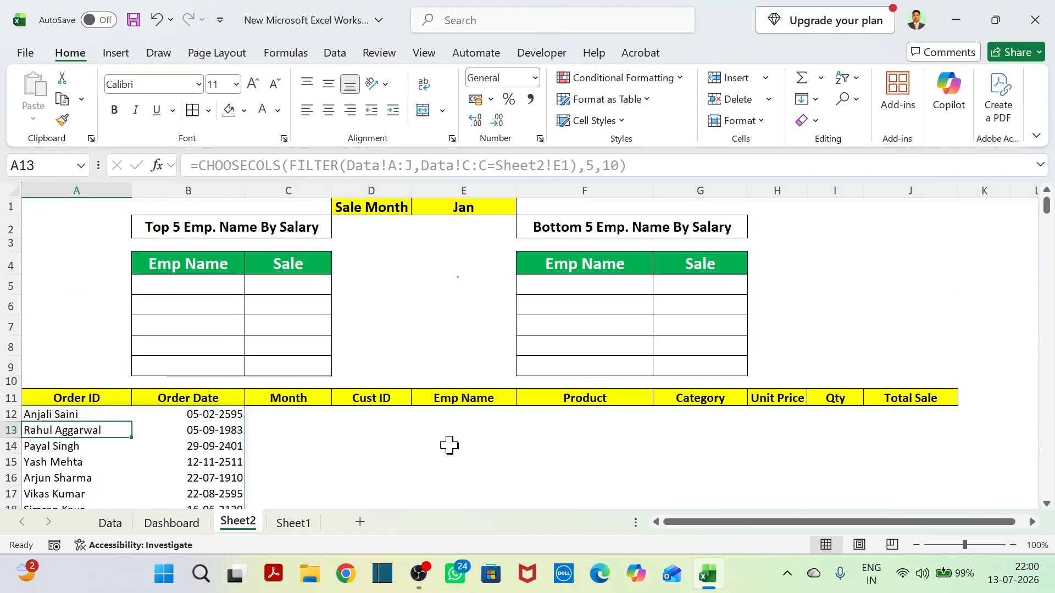
pyautogui.scroll(-2, 450, 445)
pyautogui.scroll(2, 449, 445)
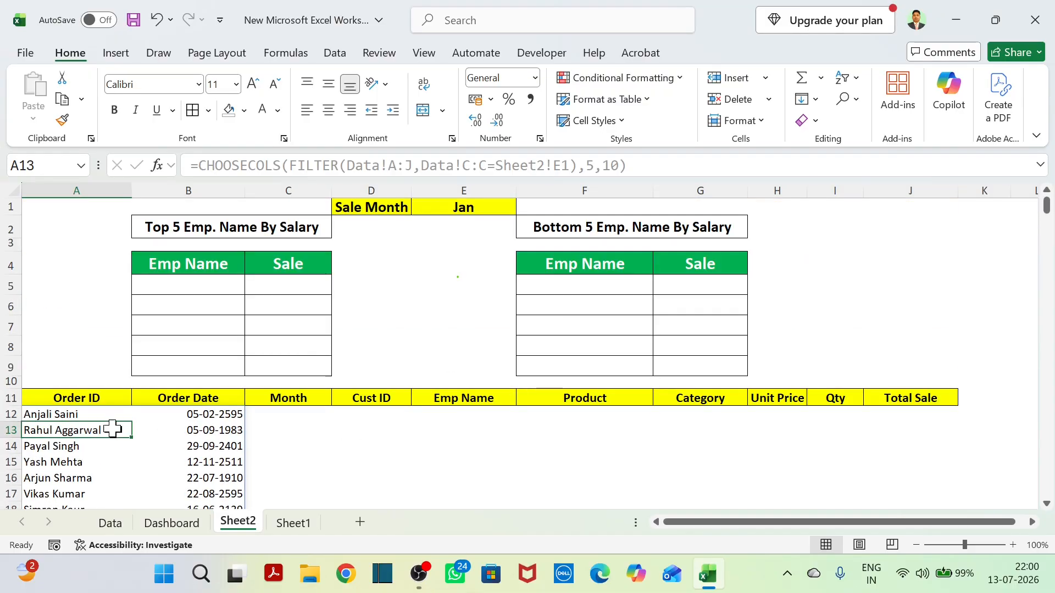
pyautogui.moveTo(70, 399); pyautogui.dragTo(160, 398)
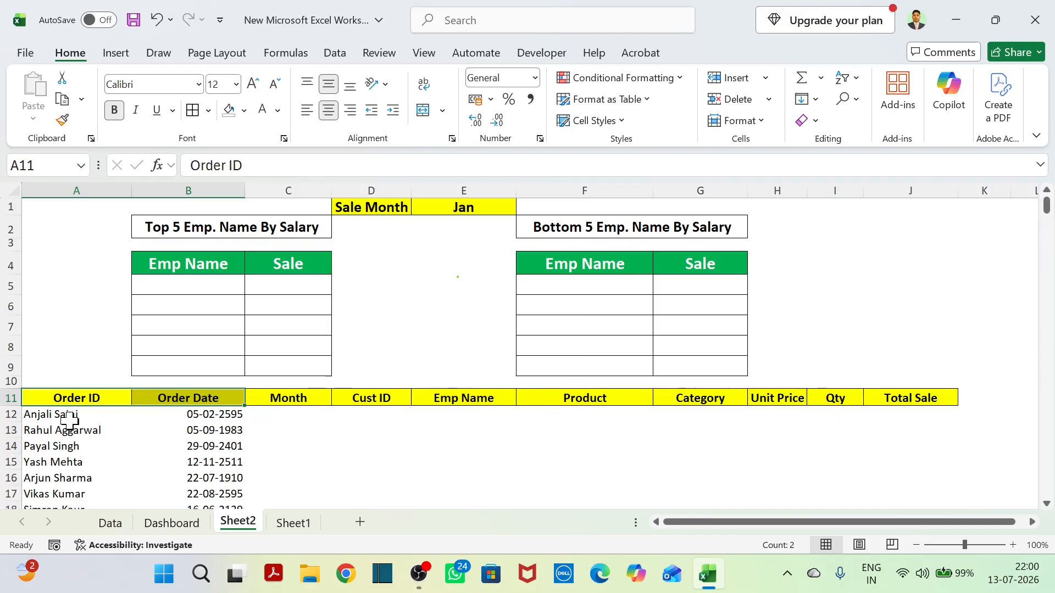
pyautogui.moveTo(69, 422); pyautogui.dragTo(101, 491)
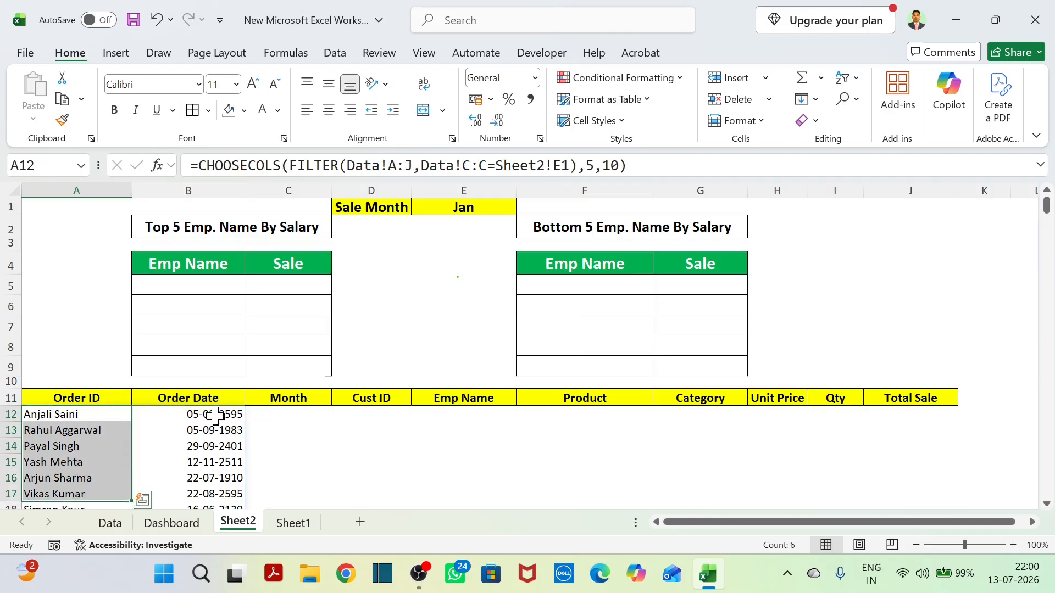
pyautogui.moveTo(215, 416); pyautogui.dragTo(214, 478)
pyautogui.scroll(-2, 275, 457)
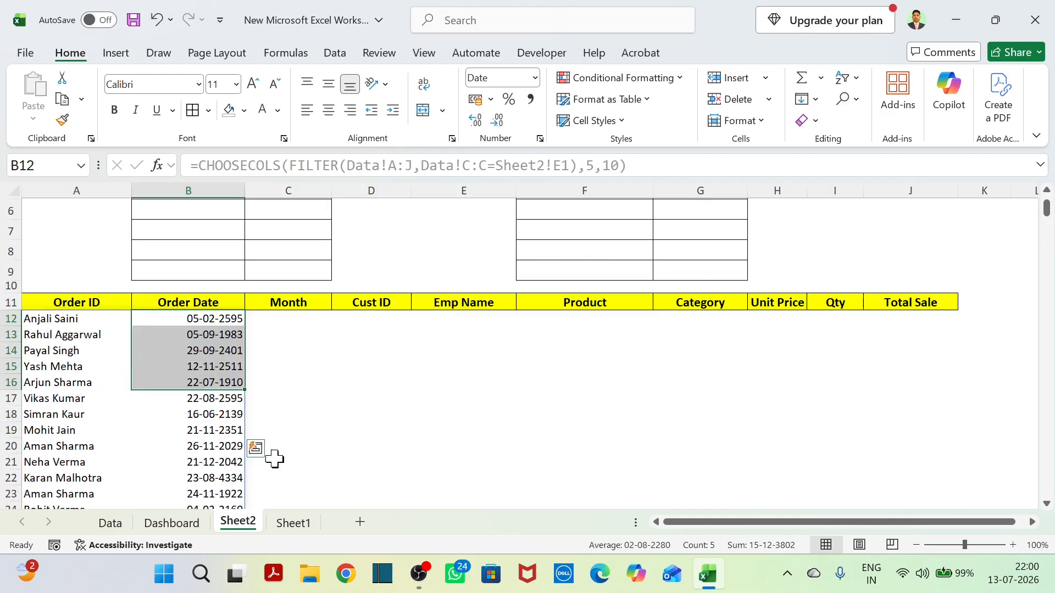
# Change the number format of all of column B from date to General.
pyautogui.scroll(2, 204, 386)
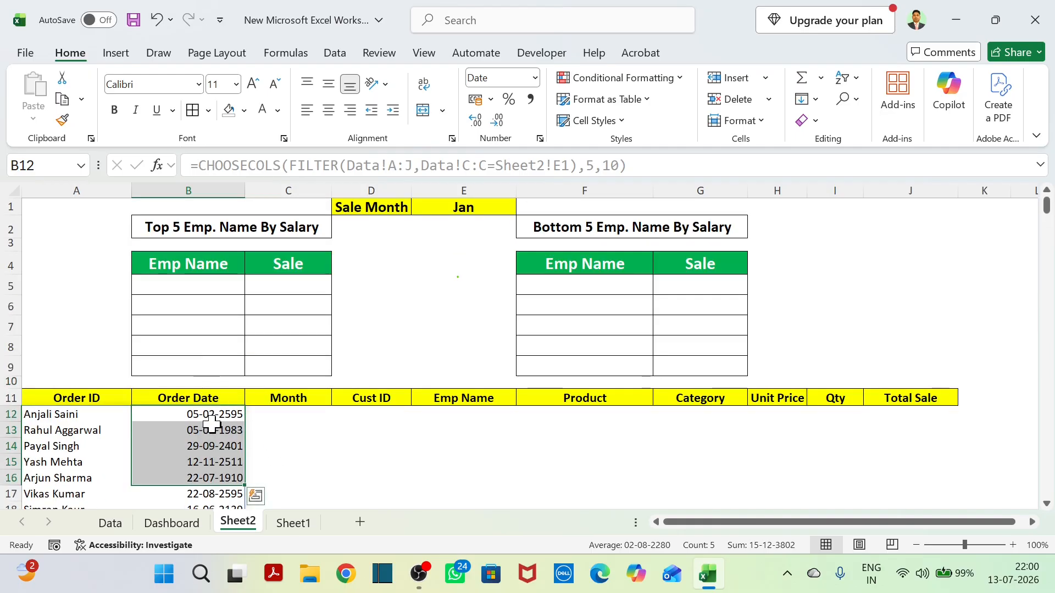
pyautogui.click(205, 190)
pyautogui.rightClick(219, 187)
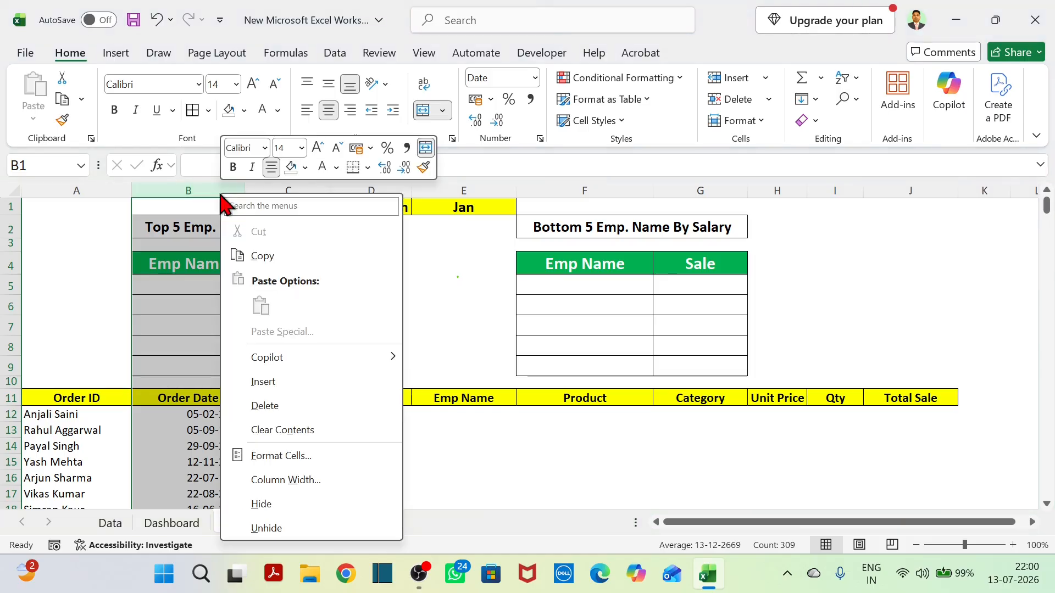
pyautogui.click(288, 454)
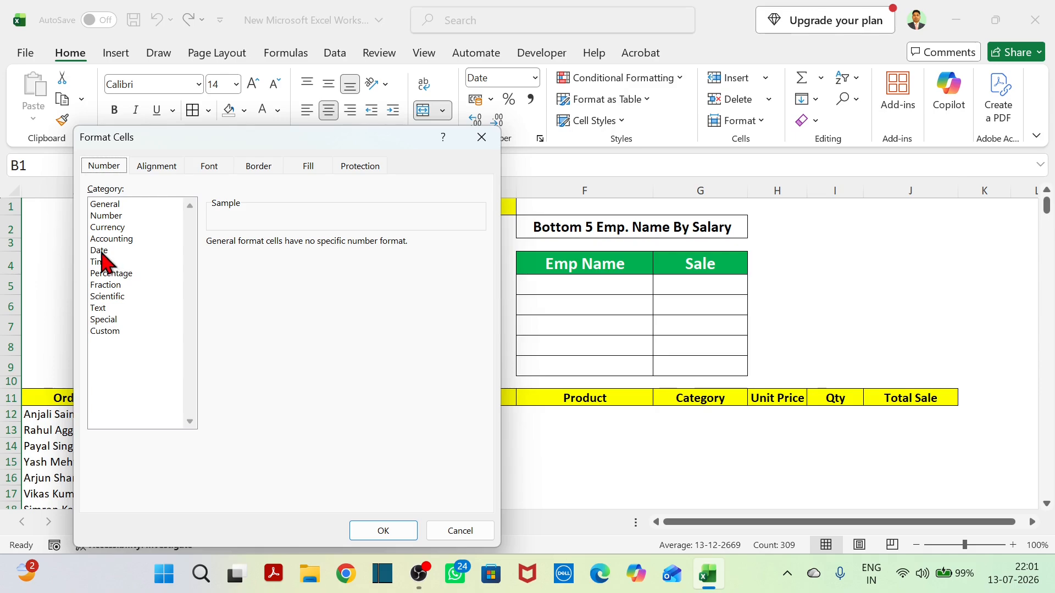
pyautogui.click(114, 206)
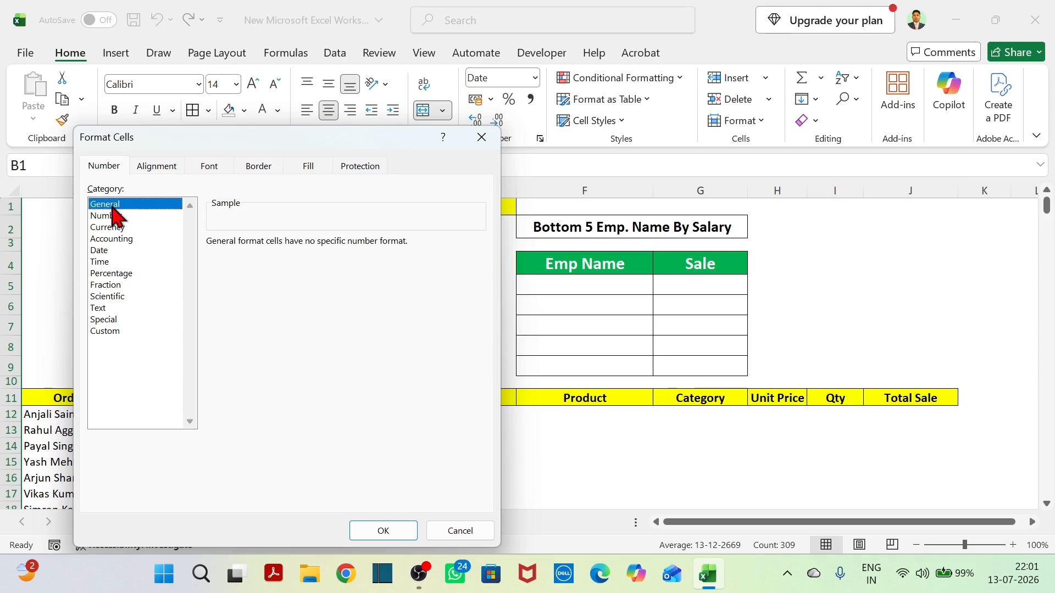
pyautogui.click(383, 532)
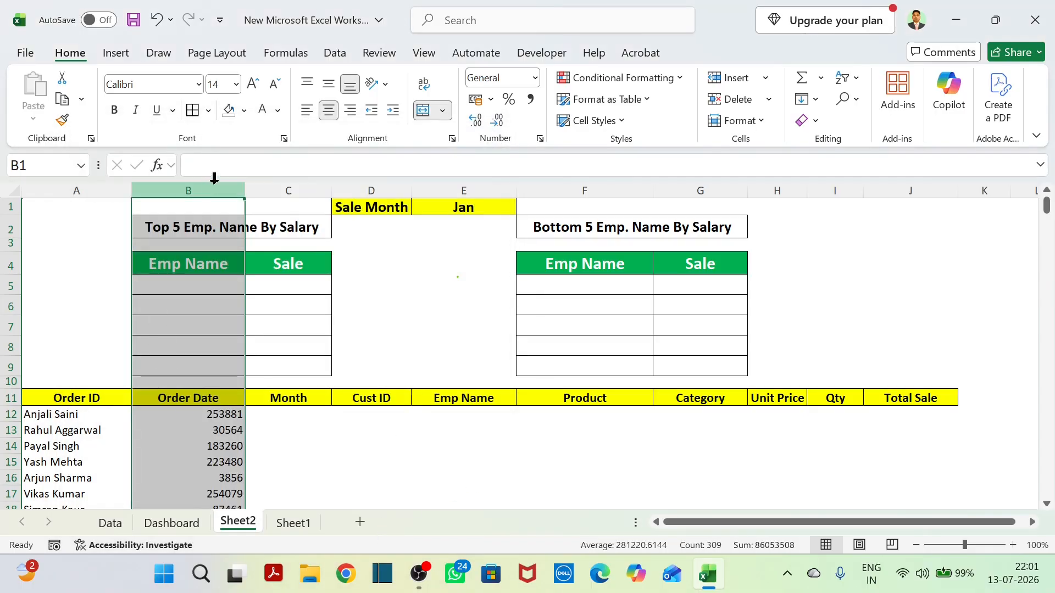
# Centre the contents of column B both vertically and horizontally.
pyautogui.click(329, 83)
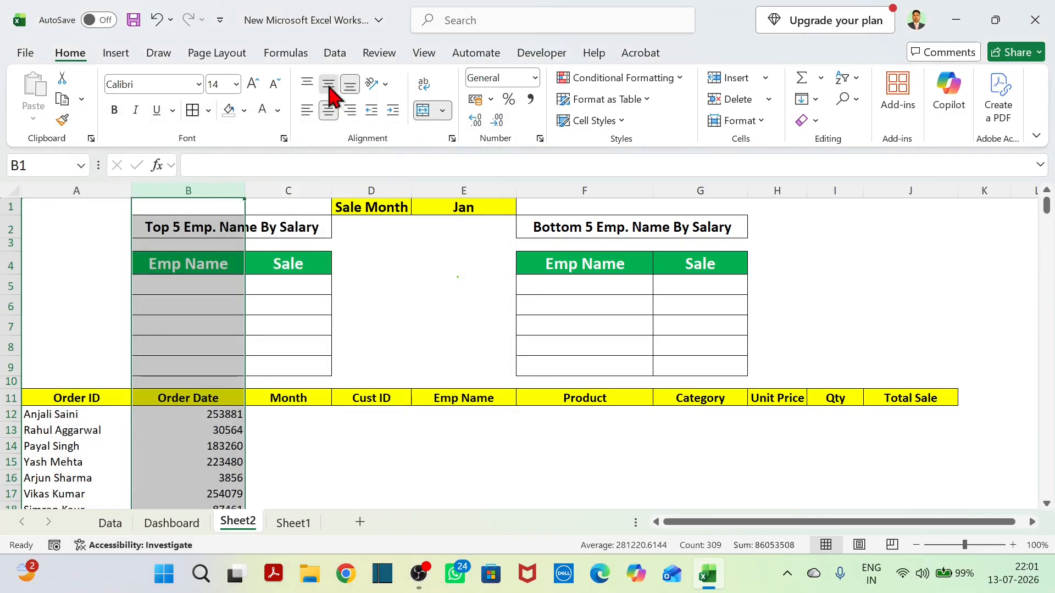
pyautogui.click(328, 111)
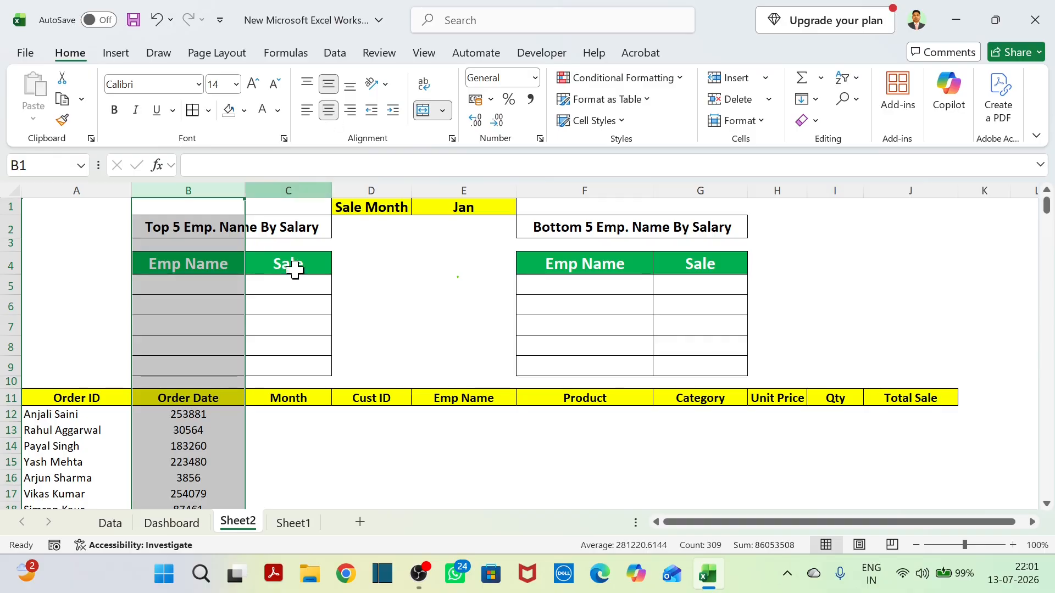
pyautogui.click(313, 482)
pyautogui.scroll(-3, 316, 481)
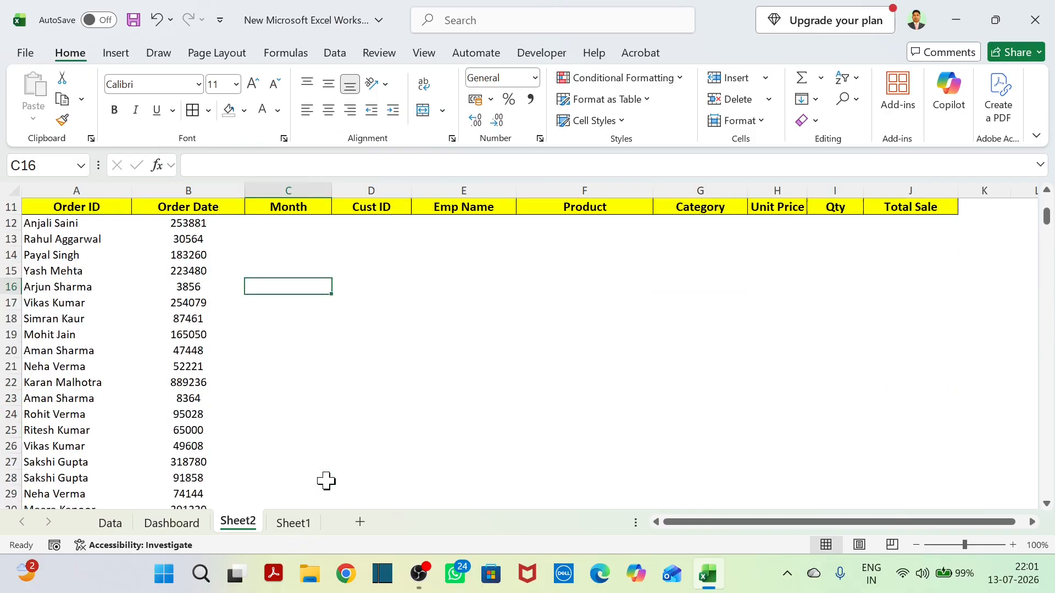
pyautogui.scroll(3, 324, 480)
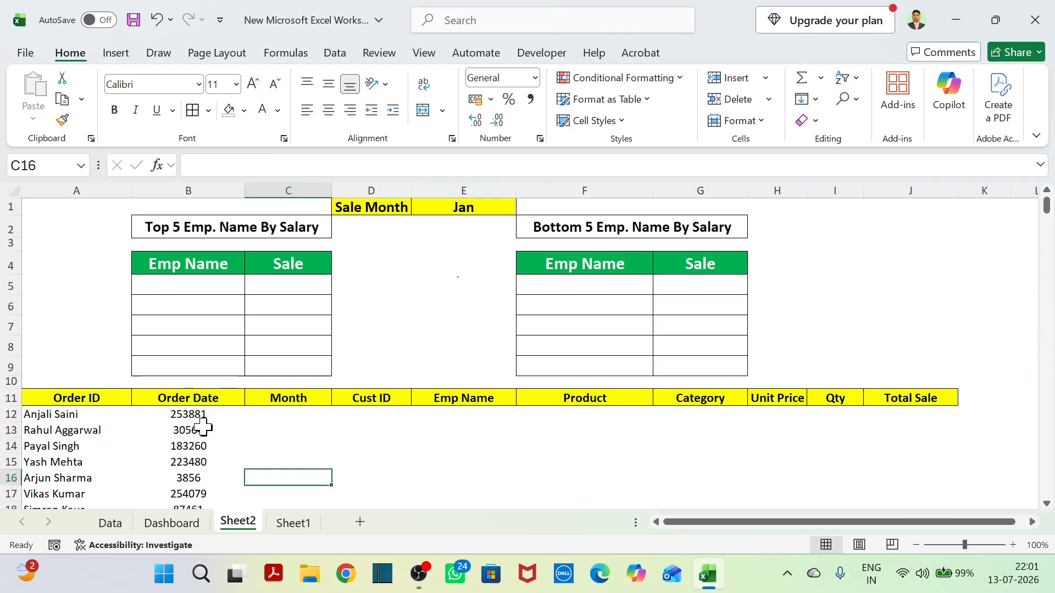
# Compare the first spilled employee name and sale amount on Sheet2 with the matching January row on the Data sheet.
pyautogui.click(112, 527)
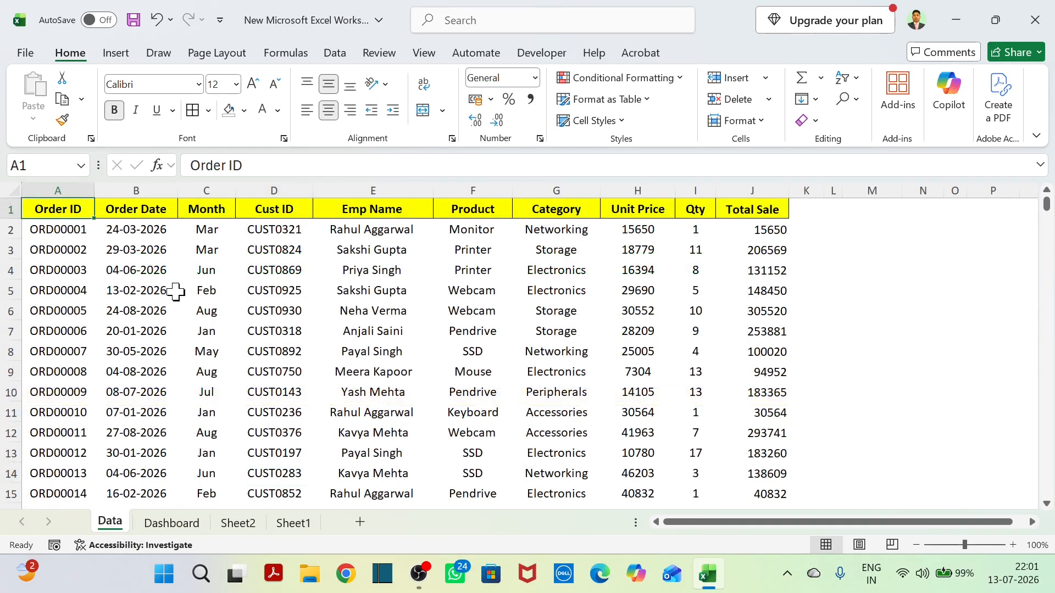
pyautogui.click(399, 328)
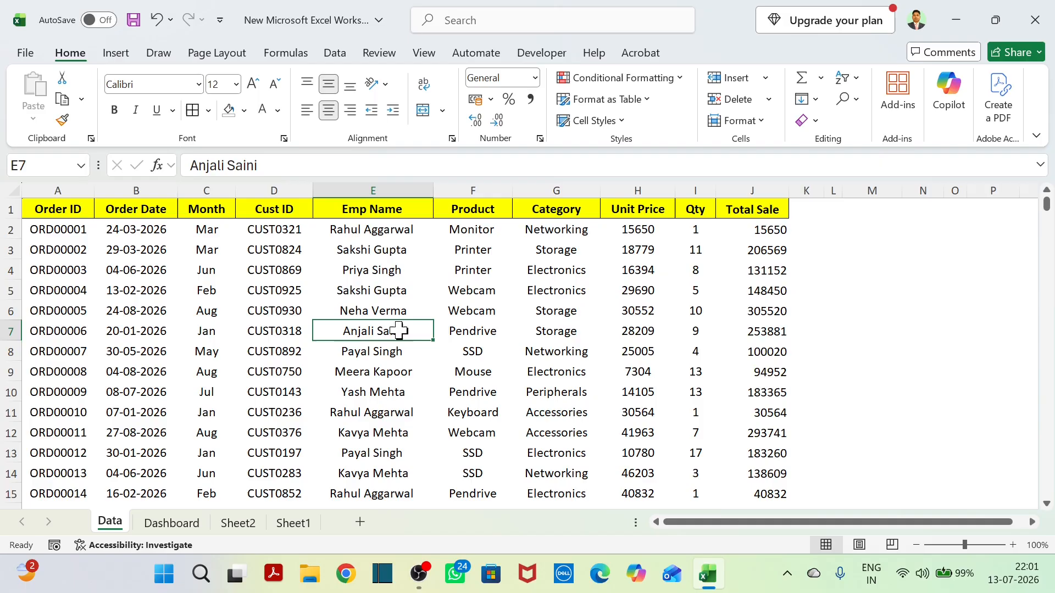
pyautogui.click(763, 335)
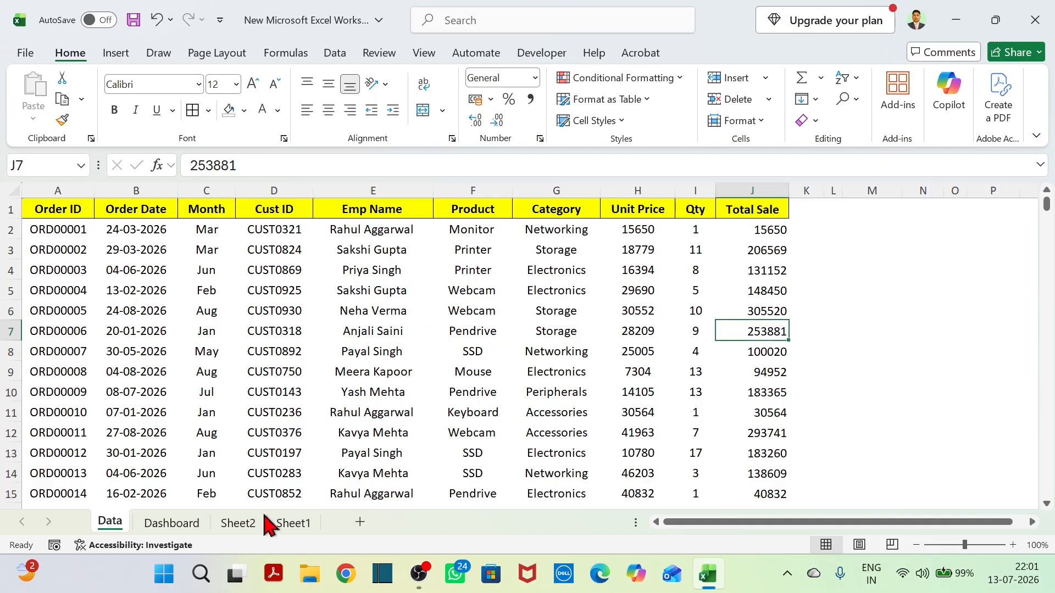
pyautogui.click(248, 528)
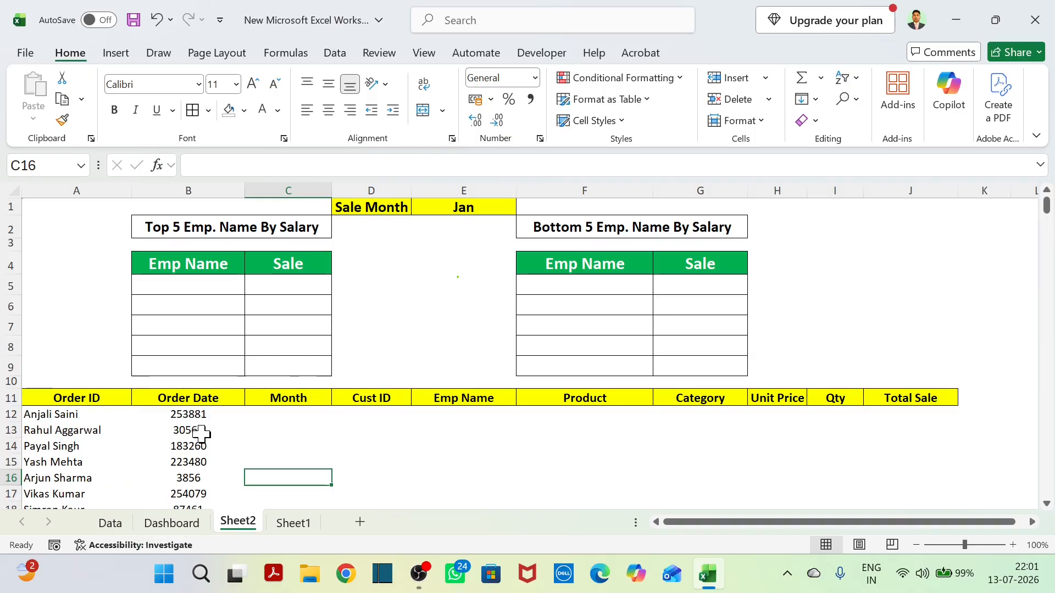
pyautogui.click(120, 520)
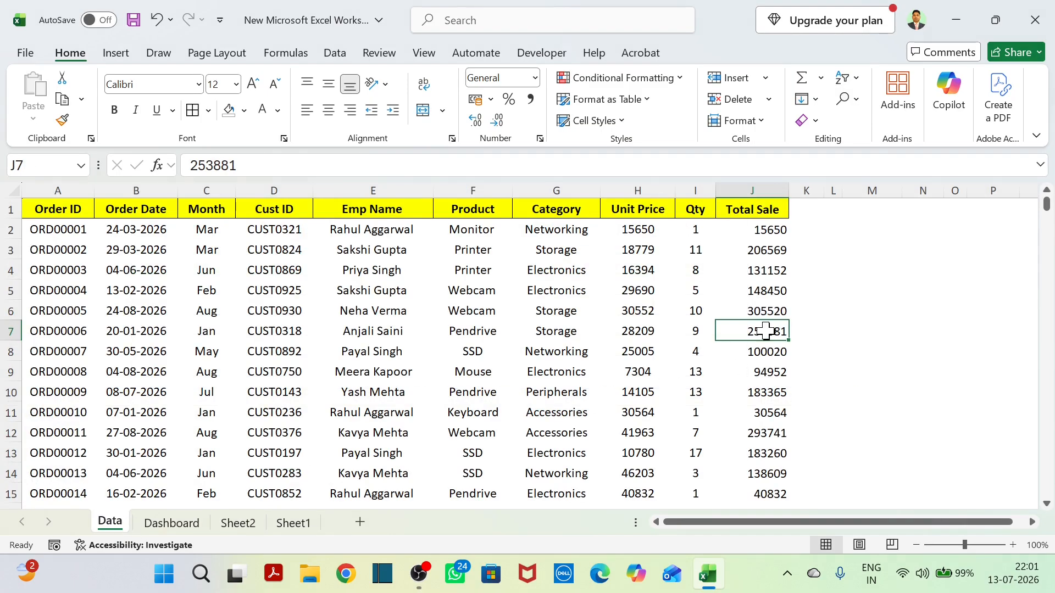
pyautogui.click(235, 525)
# Switch the Sale Month in E1 through Feb, Mar and Apr, ending on Aug, to test the spilled list.
pyautogui.click(483, 207)
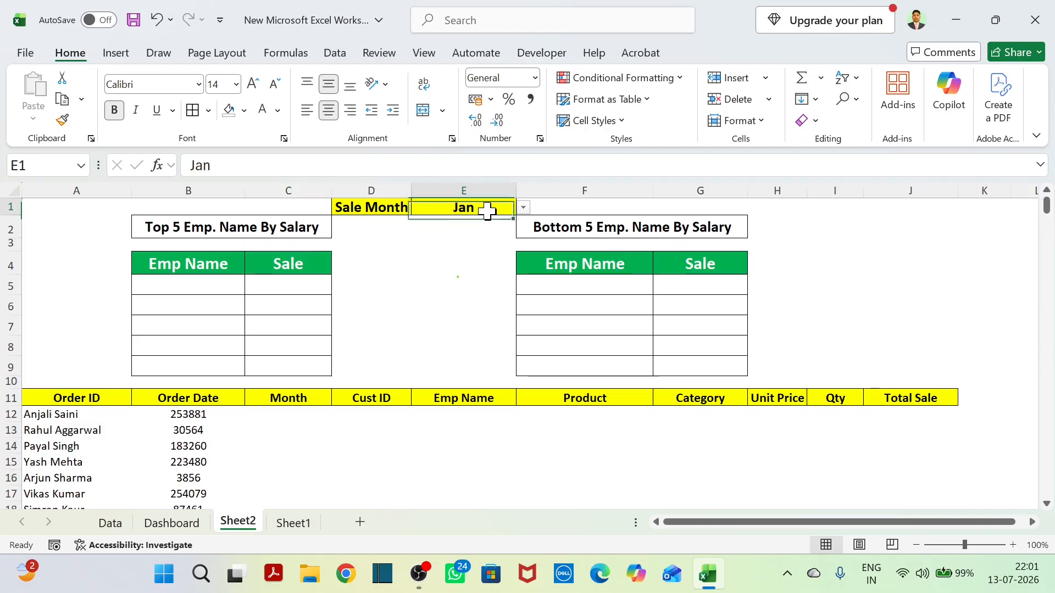
pyautogui.click(525, 208)
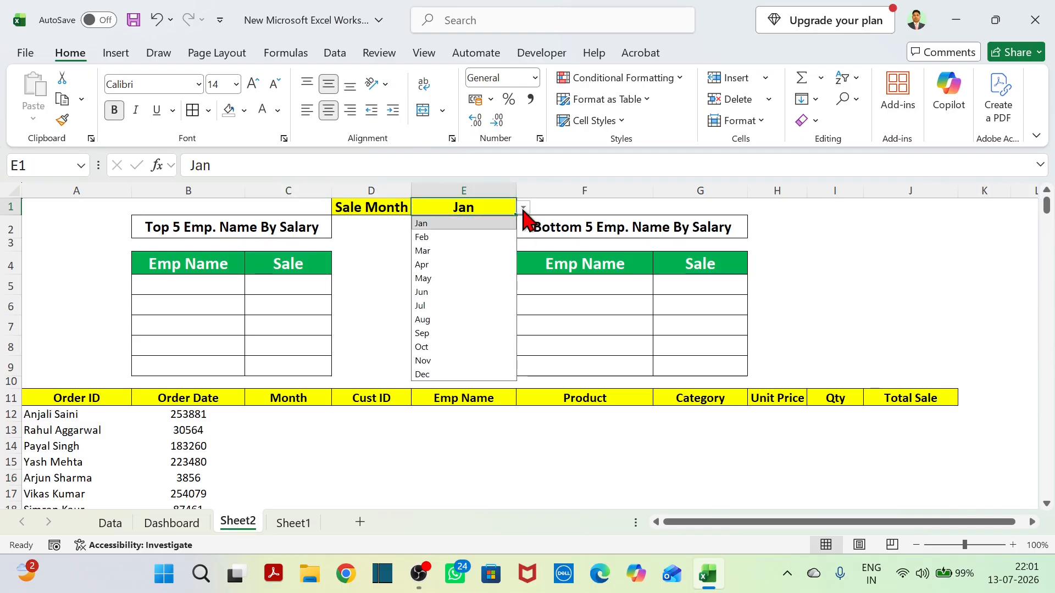
pyautogui.click(445, 238)
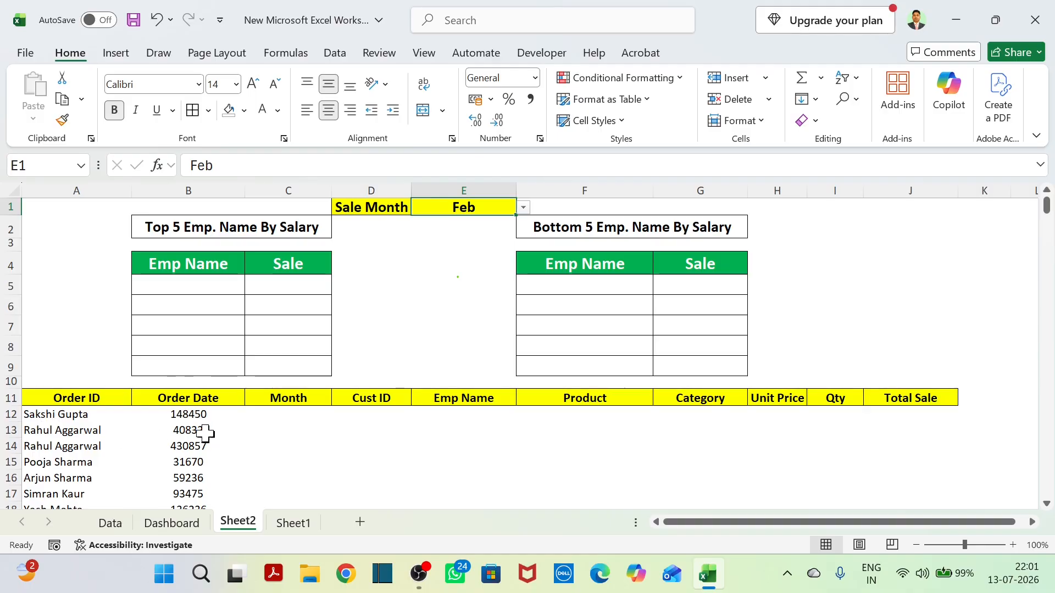
pyautogui.click(524, 208)
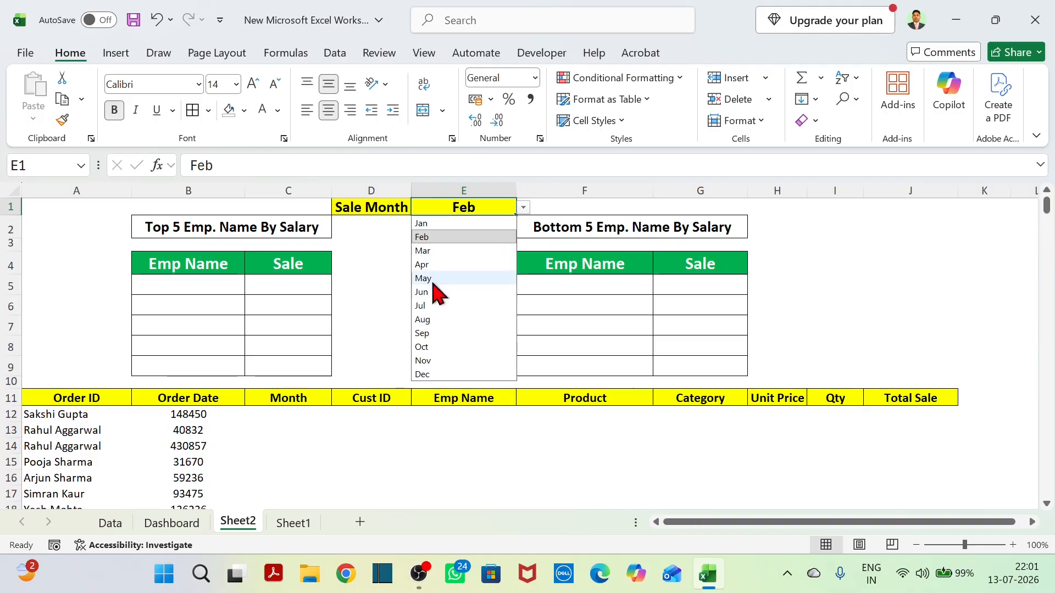
pyautogui.click(446, 251)
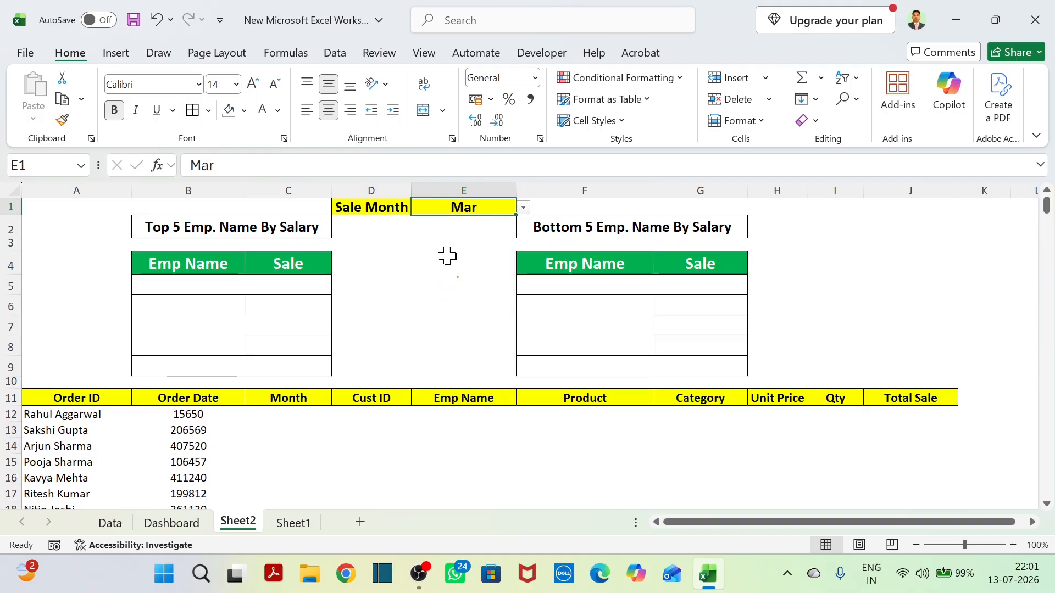
pyautogui.click(524, 208)
pyautogui.click(440, 266)
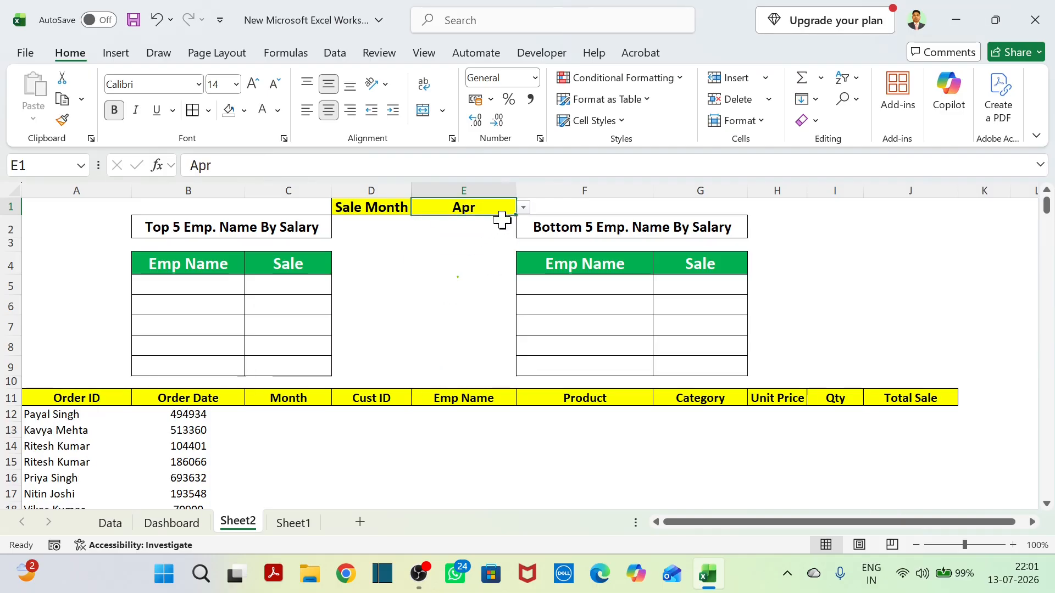
pyautogui.click(524, 208)
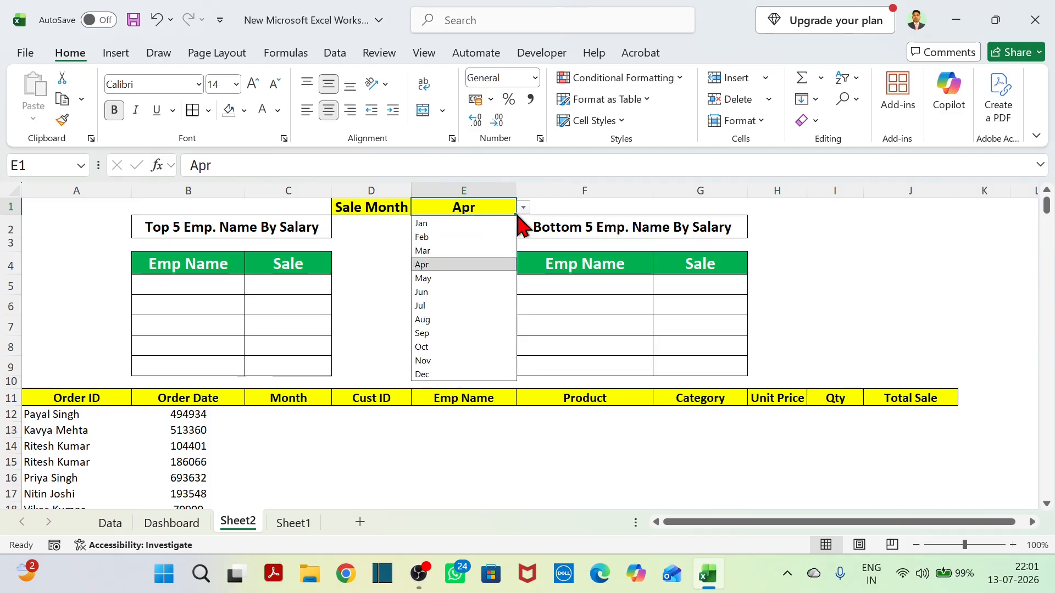
pyautogui.click(447, 319)
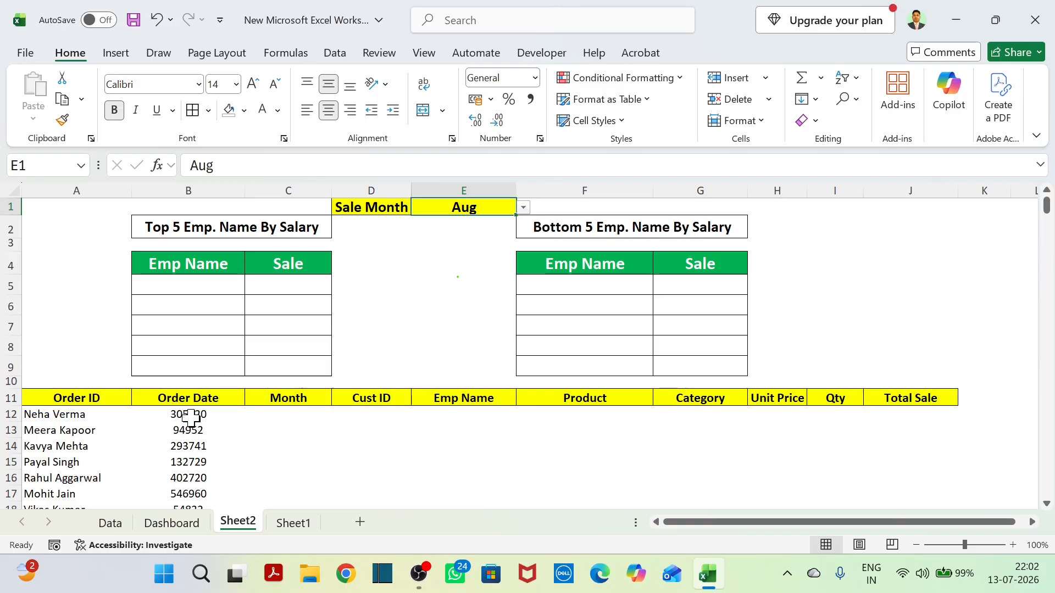
# Examine the spilled employee names and sale amounts from row 12 down against the month selected in E1.
pyautogui.moveTo(81, 417); pyautogui.dragTo(82, 463)
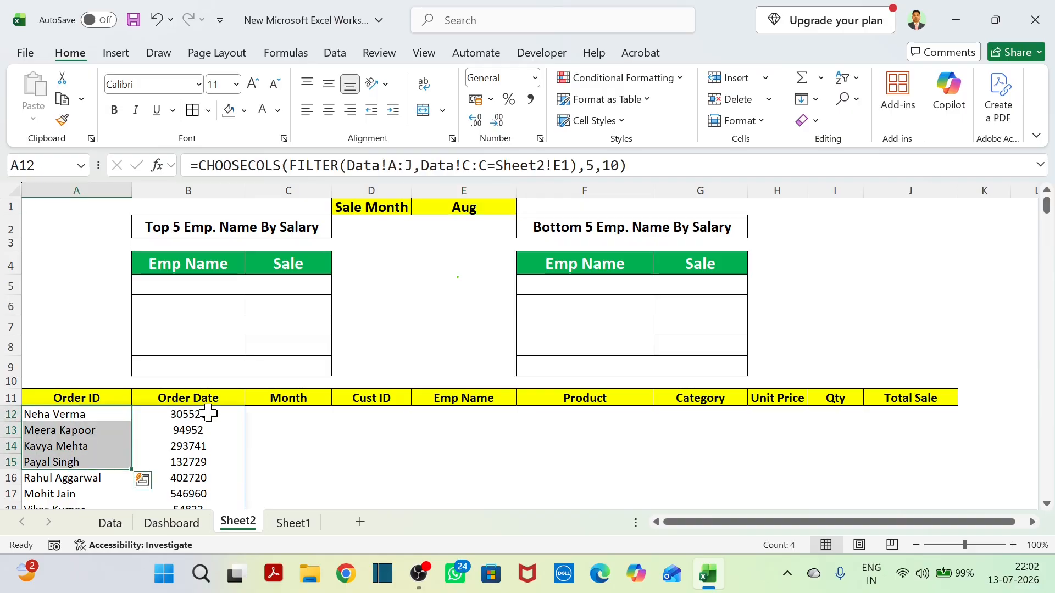
pyautogui.moveTo(210, 418); pyautogui.dragTo(201, 493)
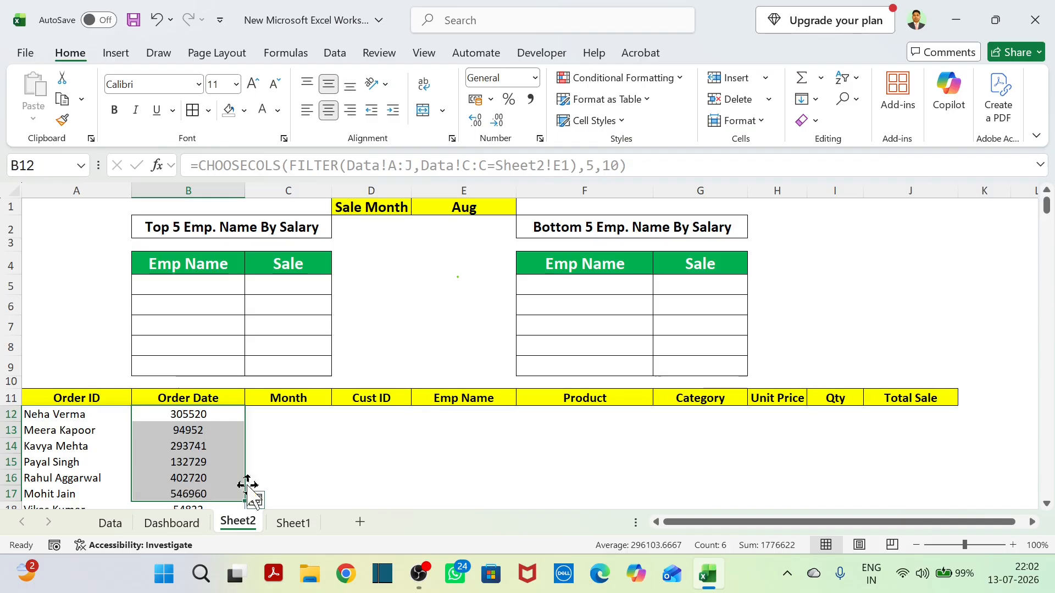
pyautogui.click(476, 208)
pyautogui.click(370, 217)
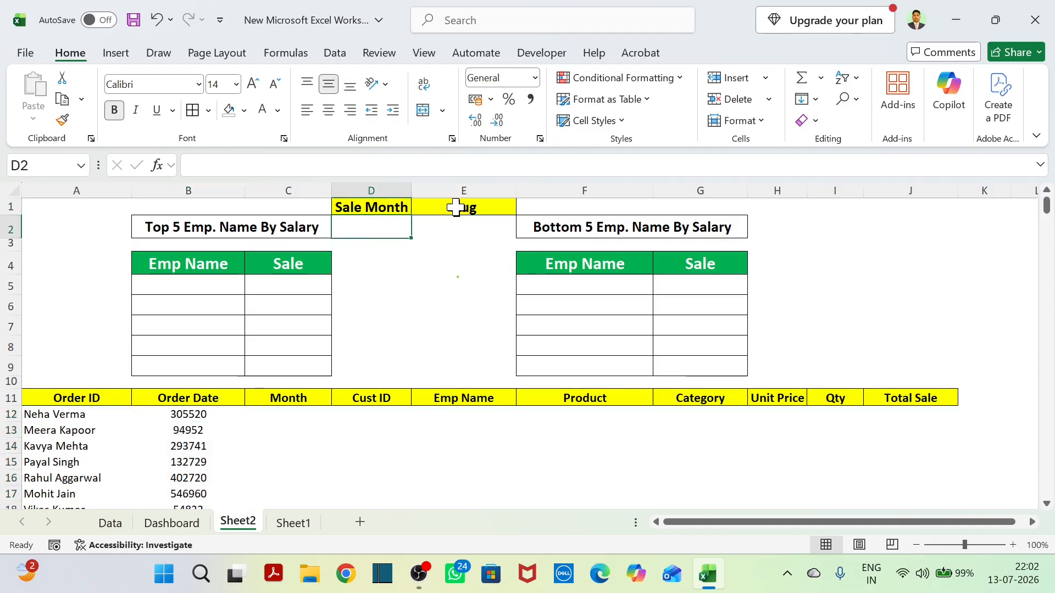
pyautogui.click(431, 210)
pyautogui.click(409, 208)
pyautogui.click(478, 217)
pyautogui.click(506, 206)
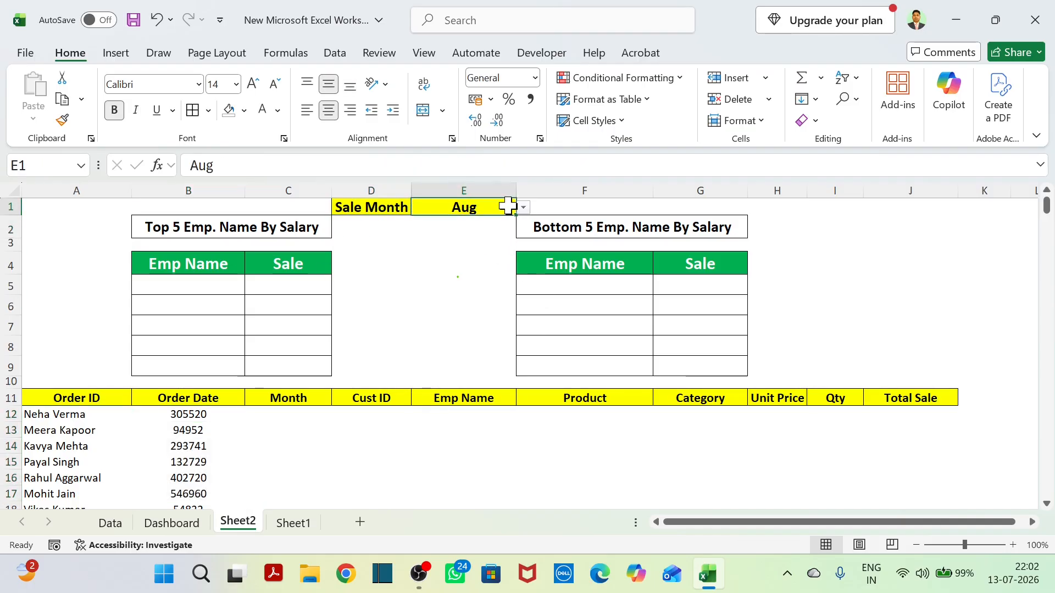
pyautogui.scroll(-3, 153, 481)
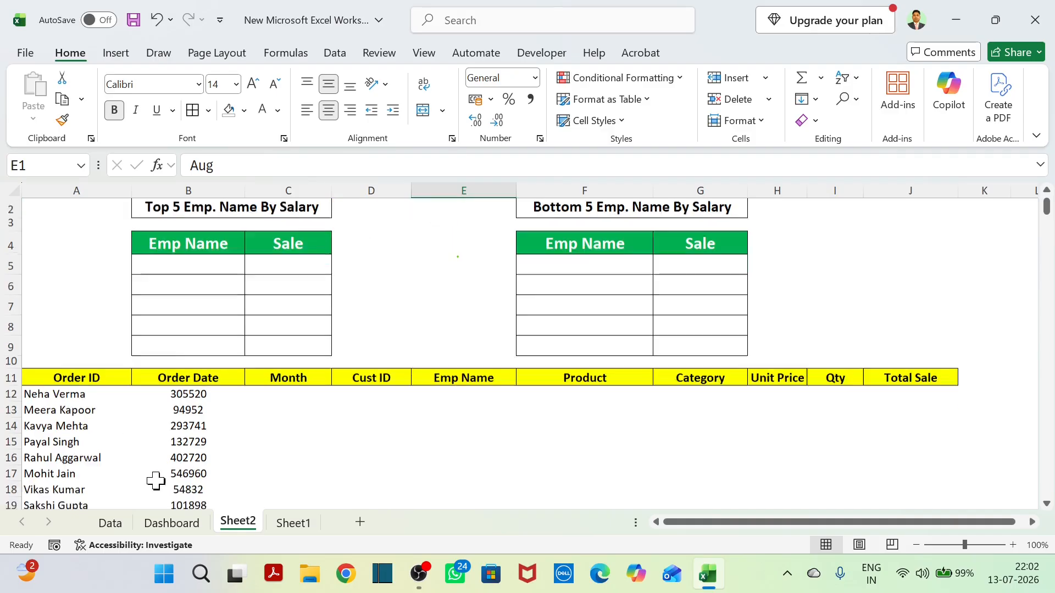
pyautogui.scroll(3, 156, 480)
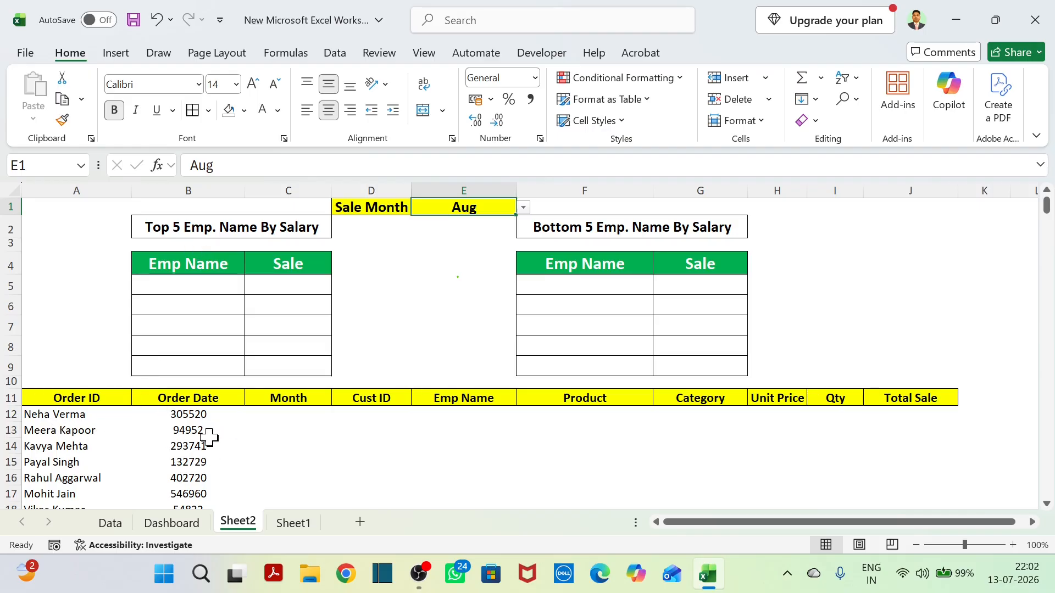
pyautogui.click(64, 414)
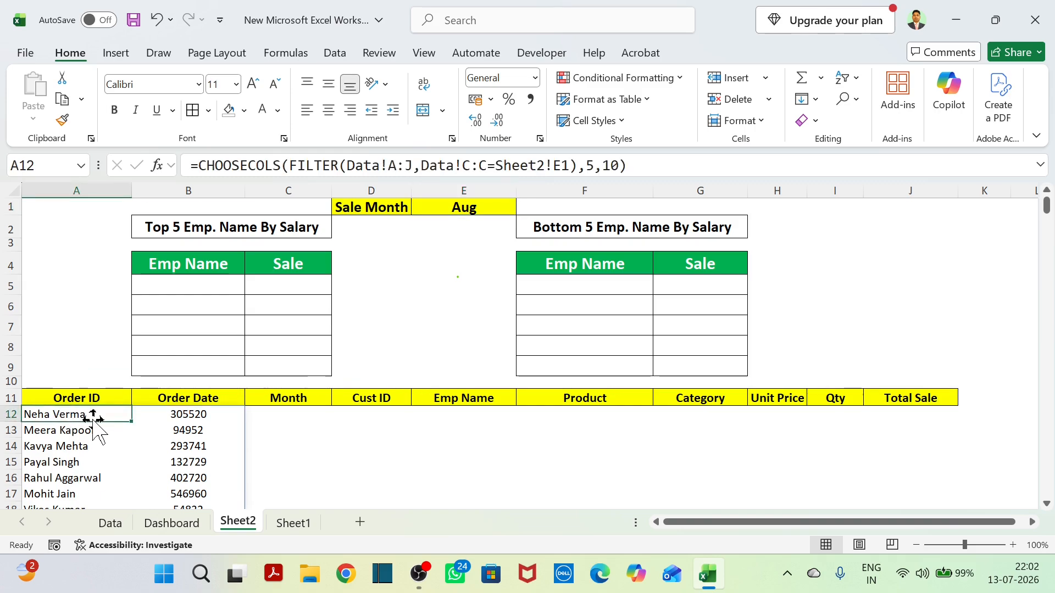
pyautogui.click(200, 165)
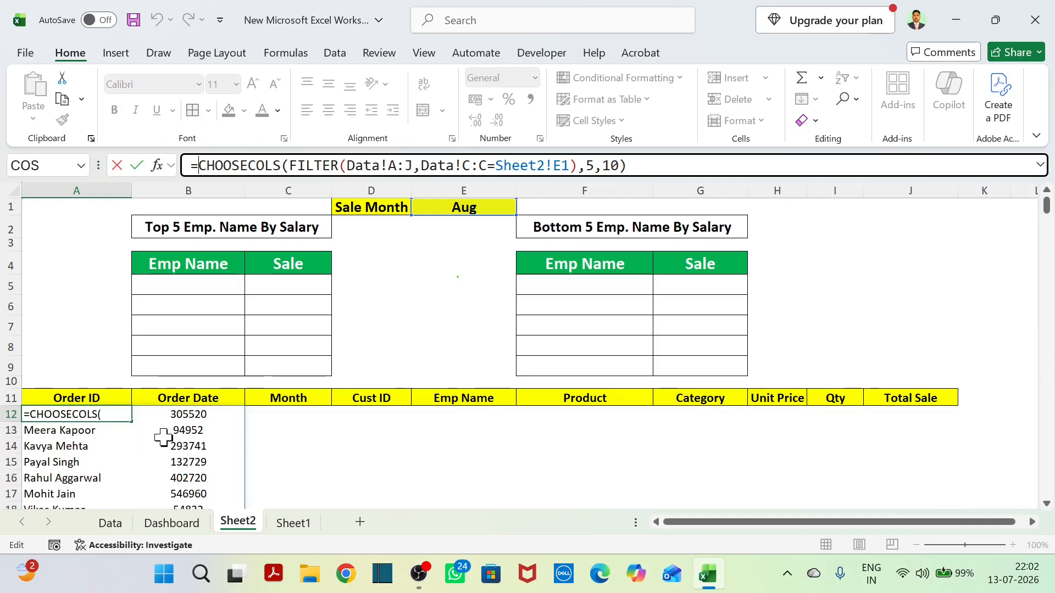
pyautogui.press('Return')
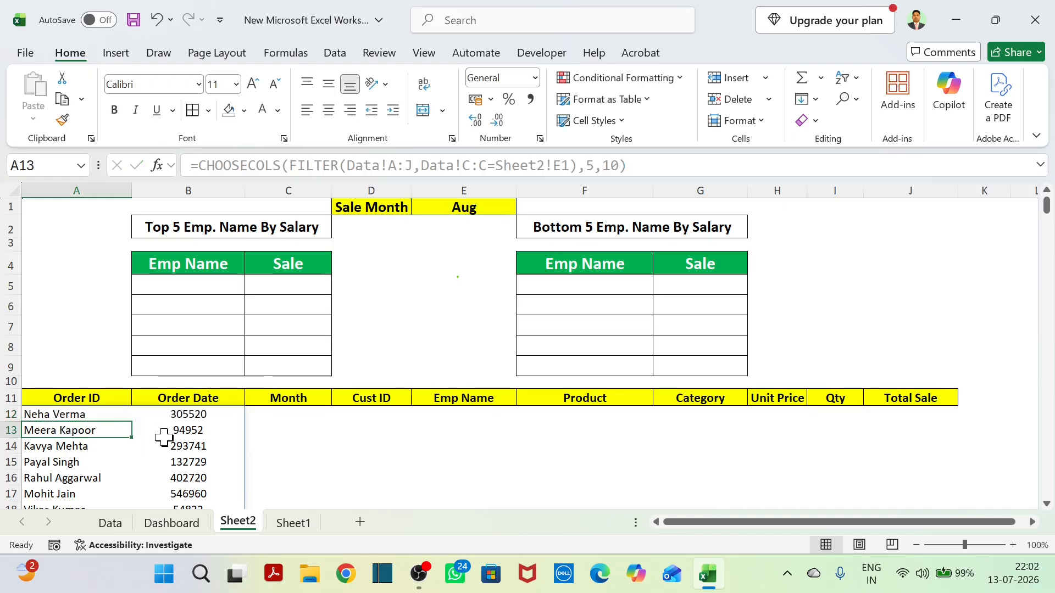
# Try to sort the spilled list from A12 in A to Z order with the regular Sort command.
pyautogui.click(85, 415)
pyautogui.rightClick(86, 415)
pyautogui.moveTo(183, 317)
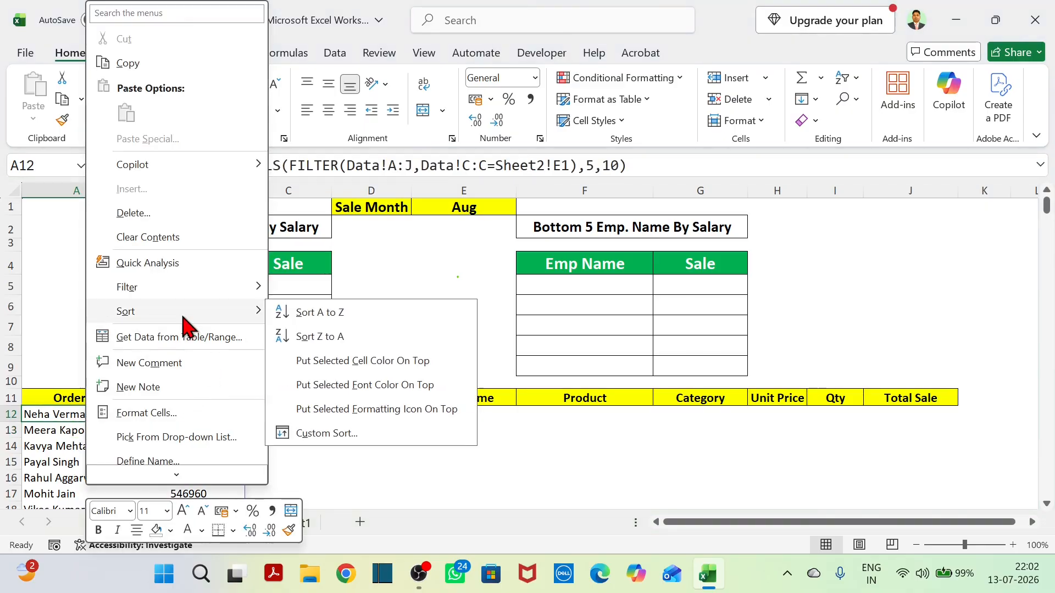
pyautogui.click(358, 312)
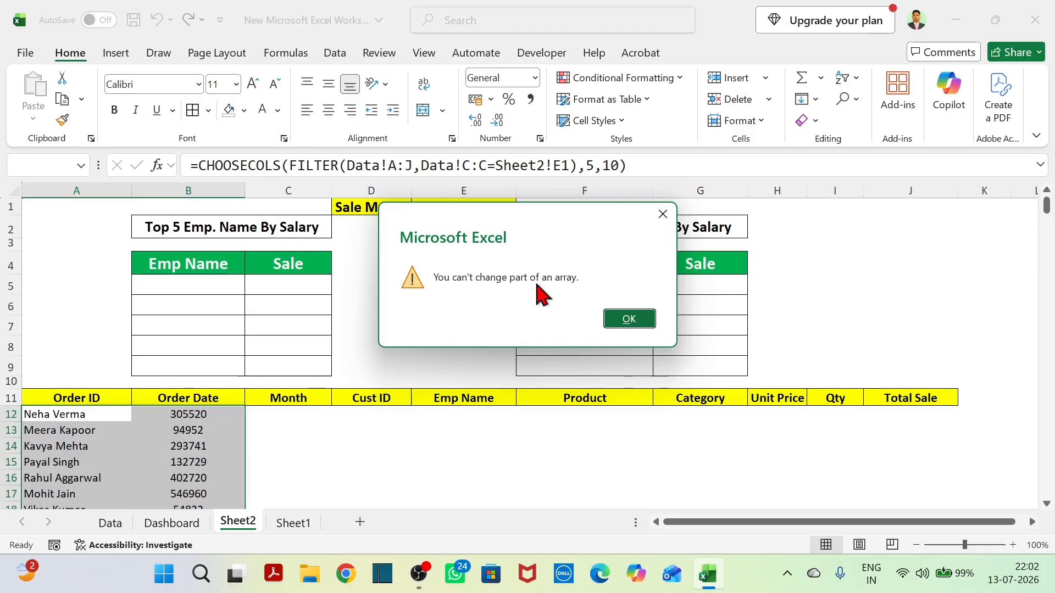
pyautogui.click(629, 321)
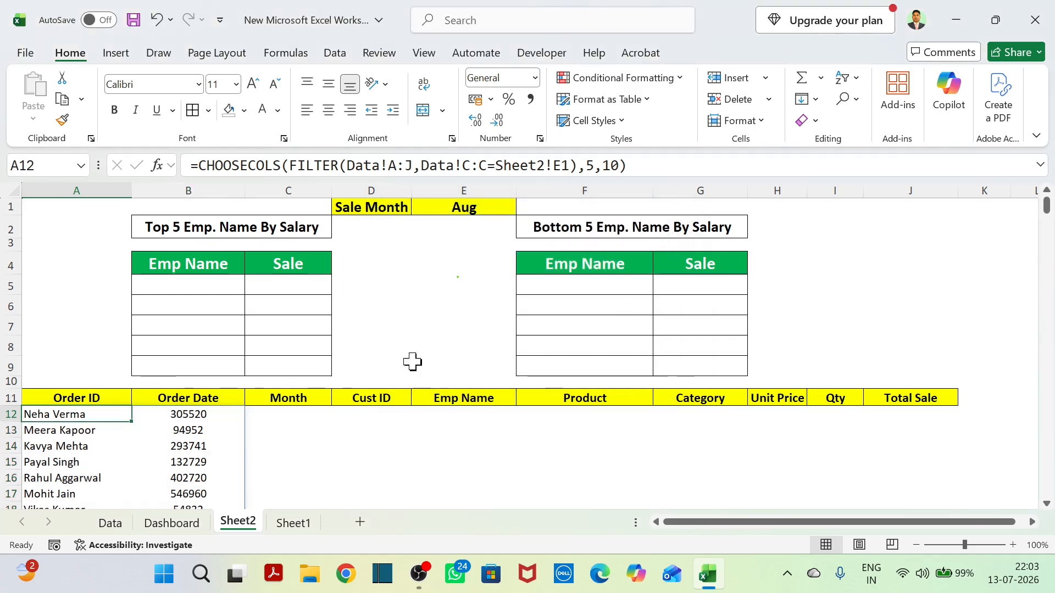
# Wrap the A12 formula in SORT with sort index 2 and order -1, ordering the list by sale amount, largest first.
pyautogui.click(199, 165)
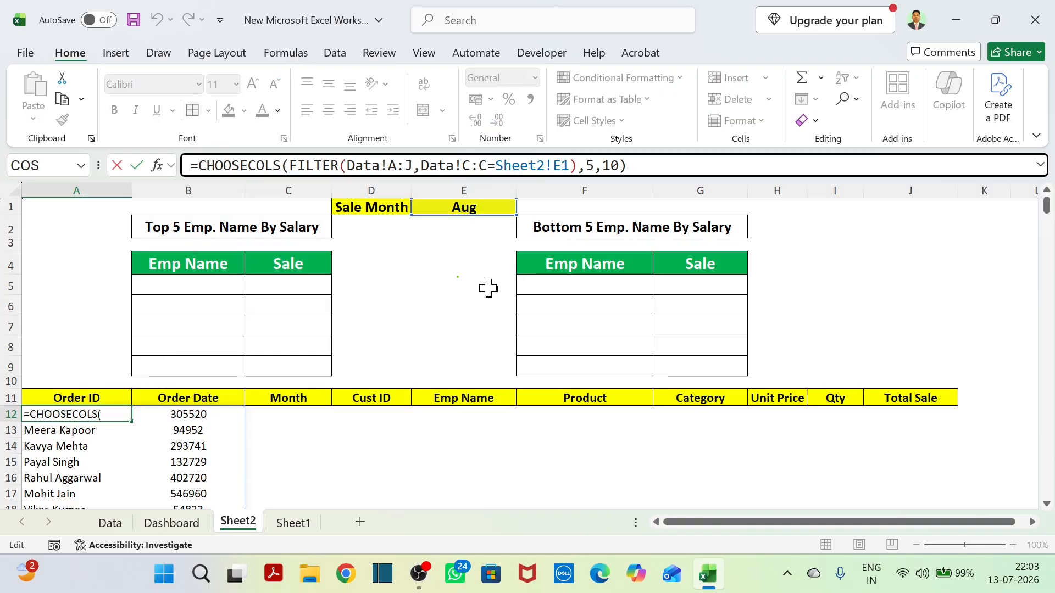
pyautogui.write('sorft')
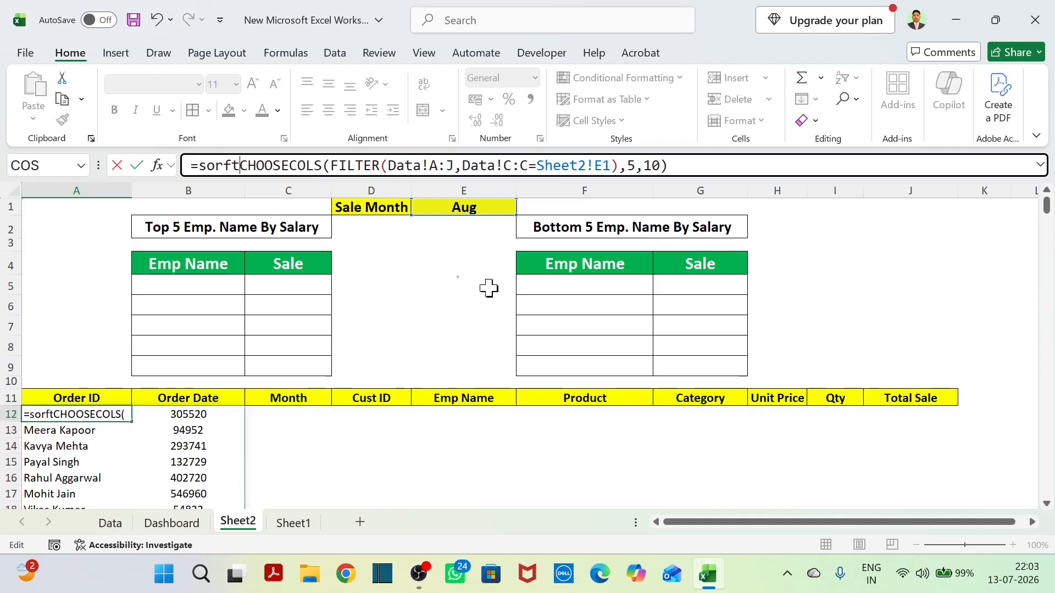
pyautogui.press('BackSpace')
pyautogui.press('BackSpace')
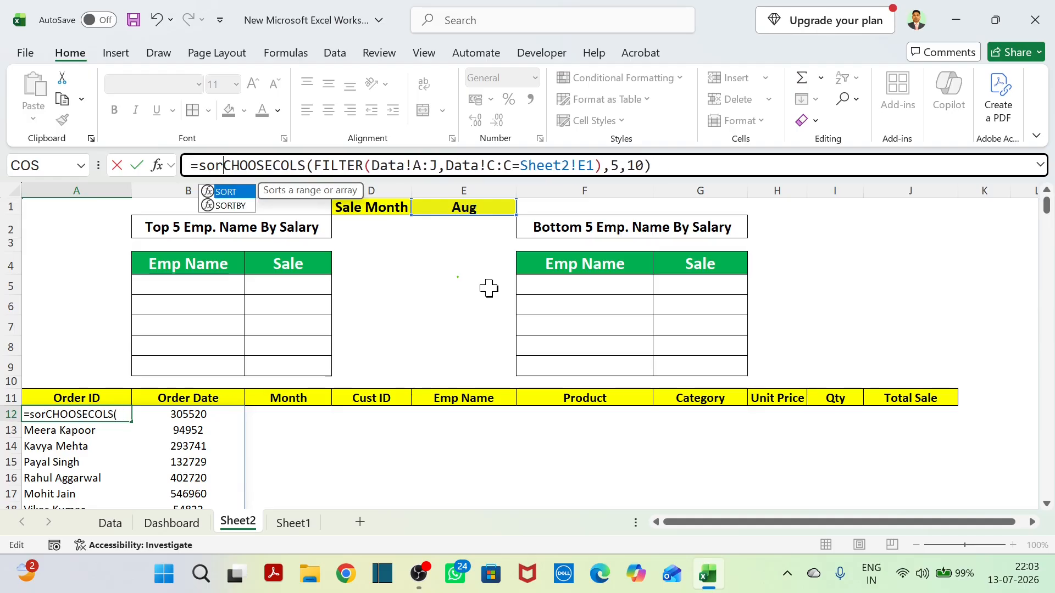
pyautogui.press('Tab')
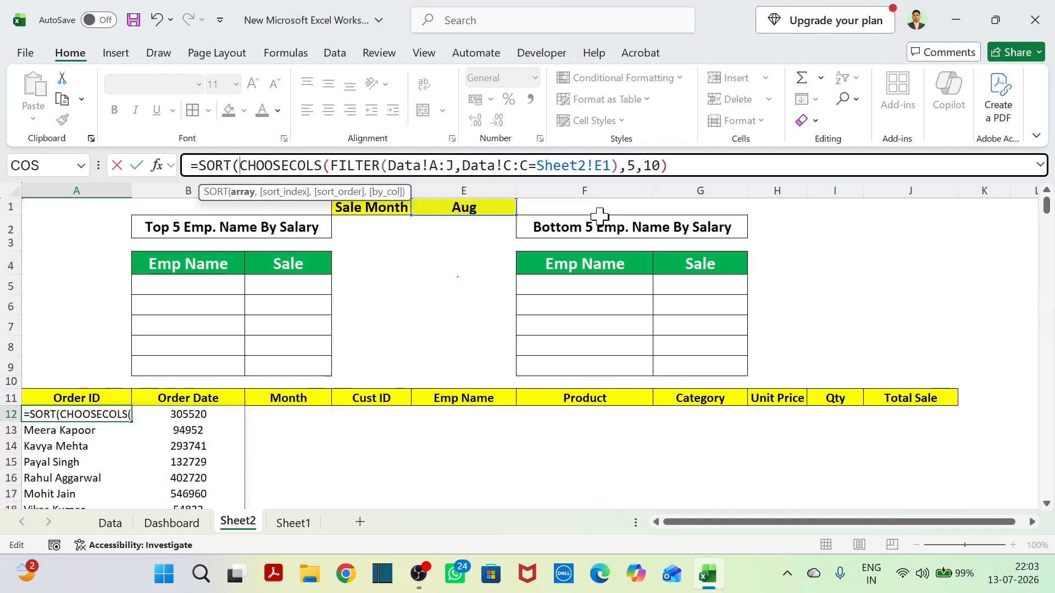
pyautogui.click(671, 165)
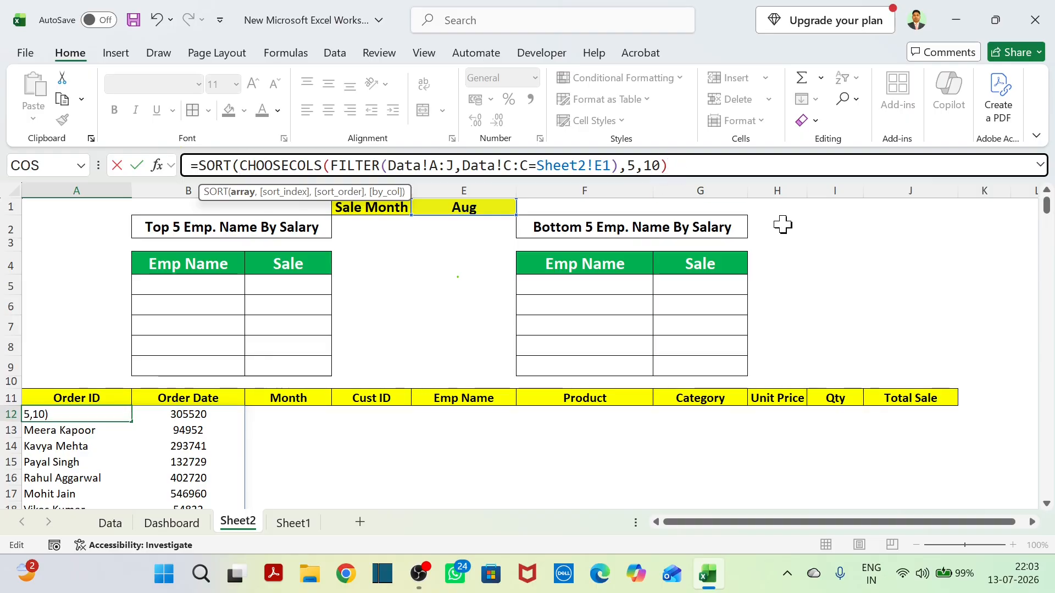
pyautogui.write(',')
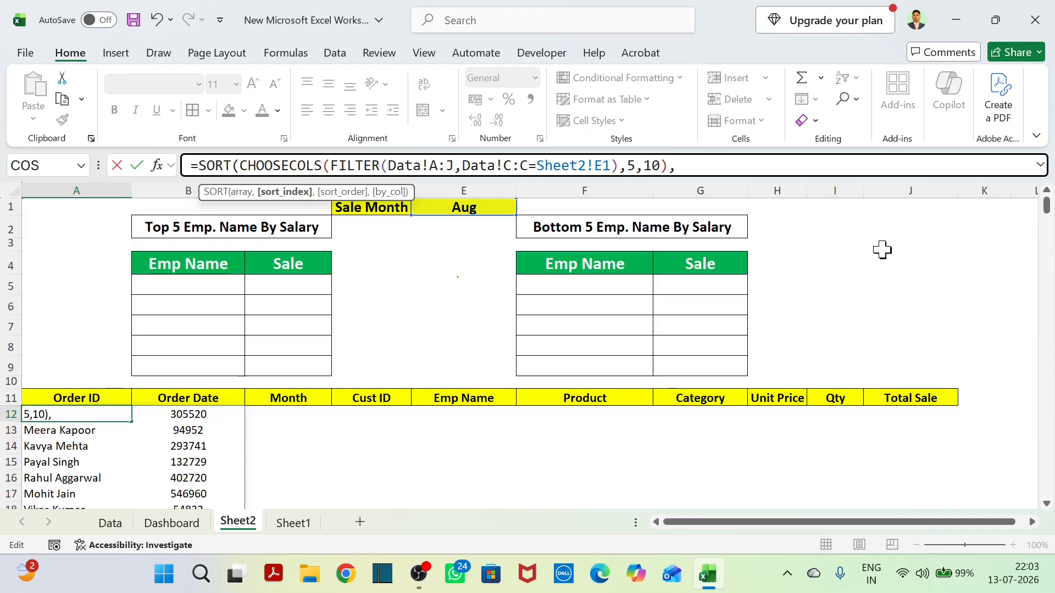
pyautogui.write(',')
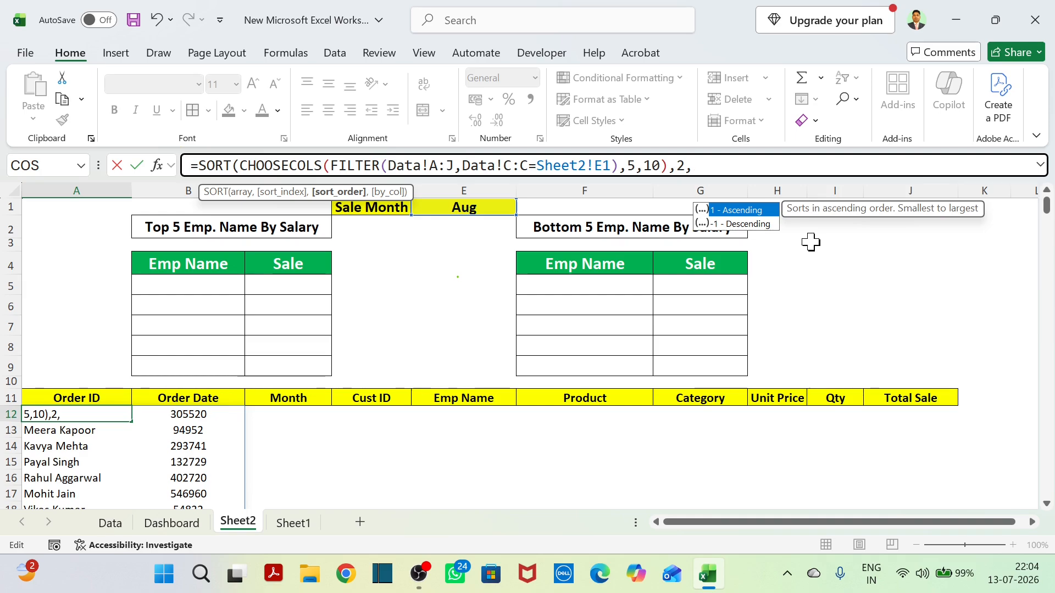
pyautogui.press('Down')
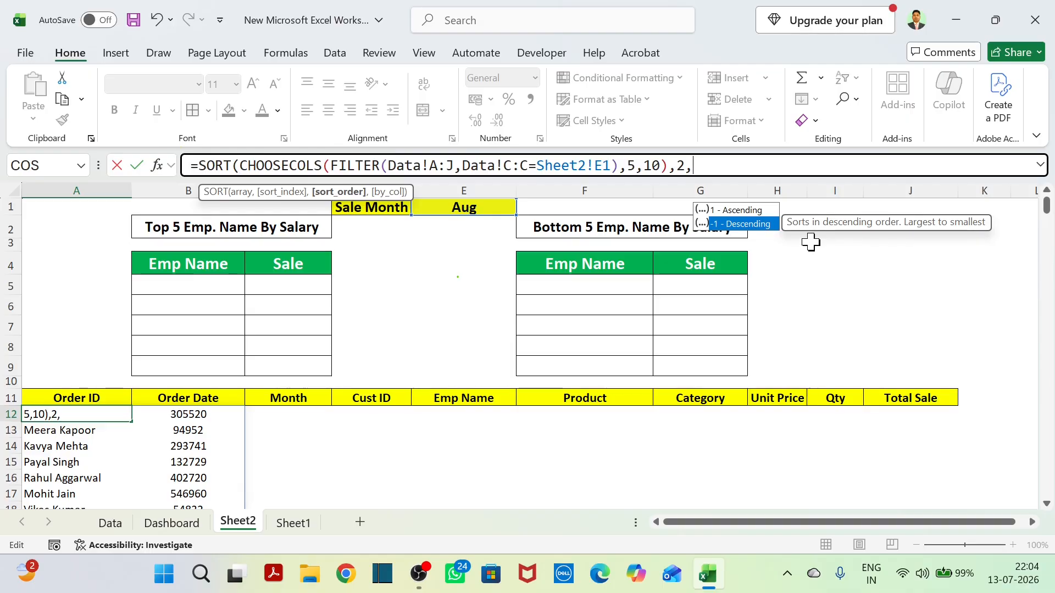
pyautogui.press('Tab')
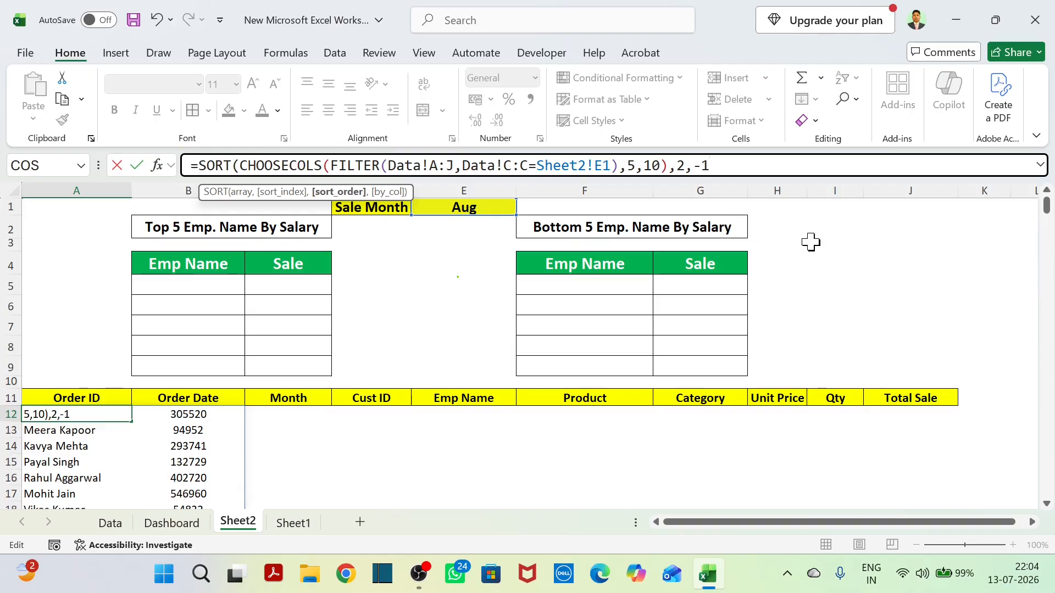
pyautogui.write(')')
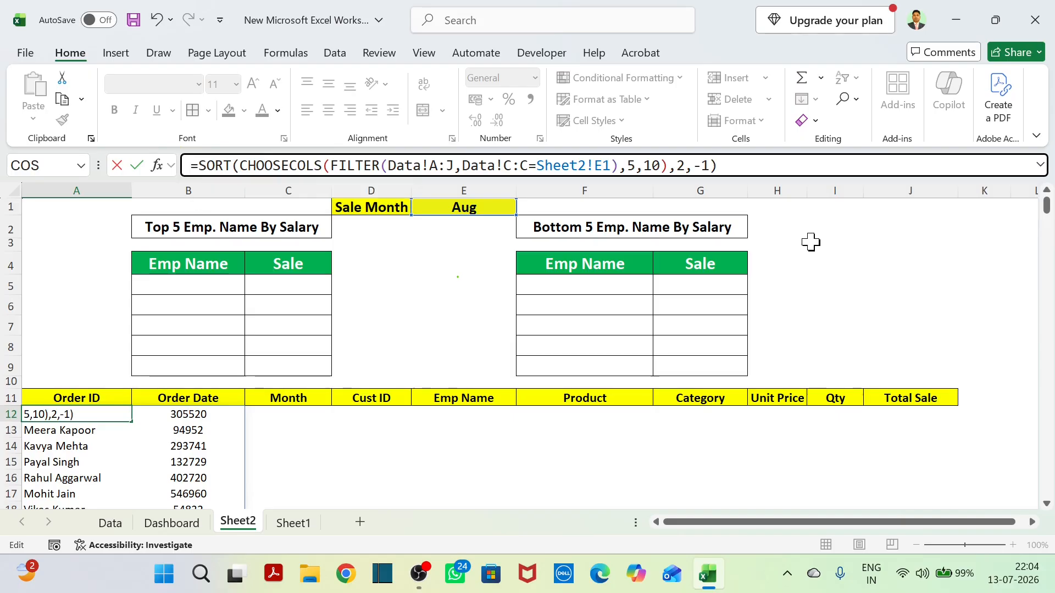
pyautogui.press('Return')
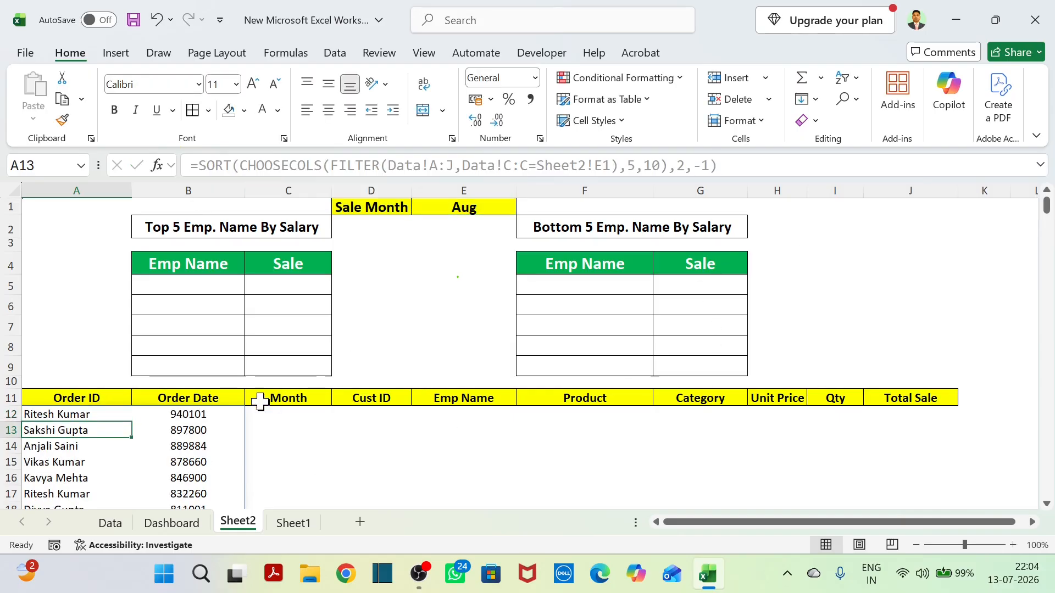
# Check the descending order of the sale amounts in column B from row 12 to the list's last row.
pyautogui.scroll(-3, 196, 430)
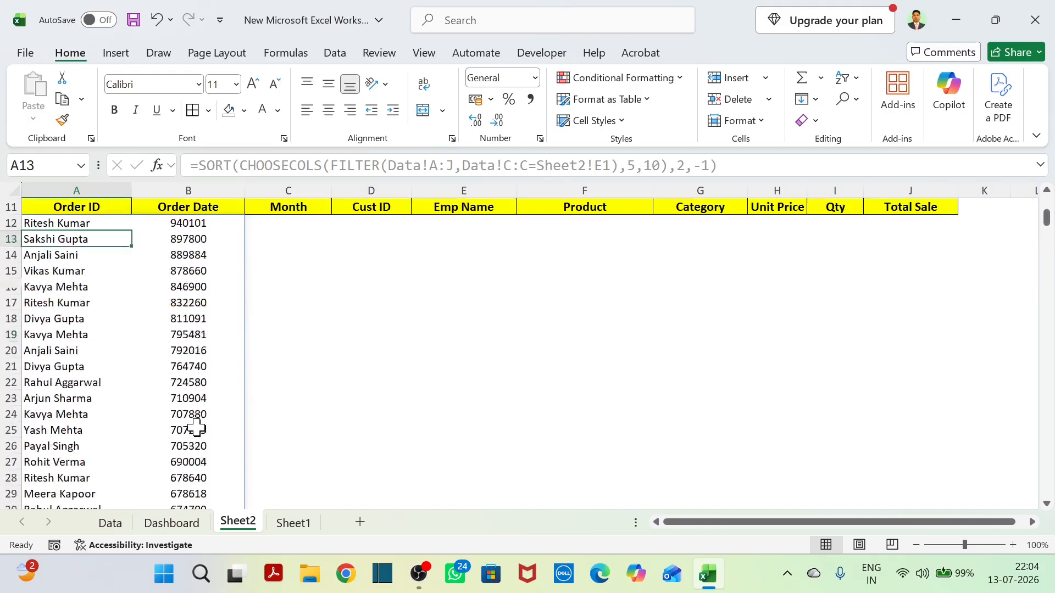
pyautogui.scroll(3, 196, 429)
pyautogui.moveTo(204, 416); pyautogui.dragTo(220, 479)
pyautogui.hotkey('ctrl', 'Down')
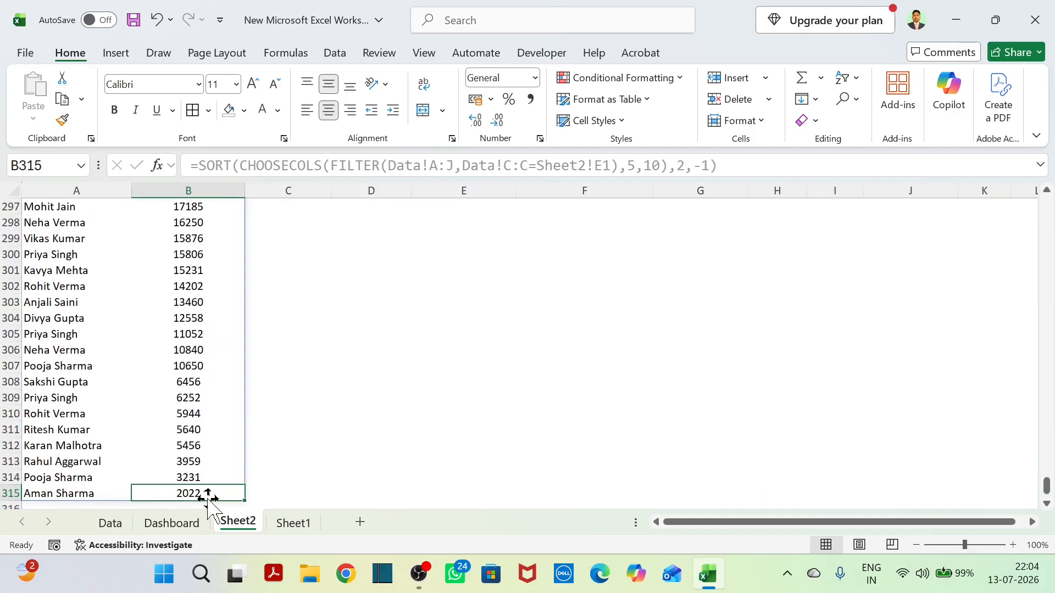
pyautogui.hotkey('ctrl', 'Up')
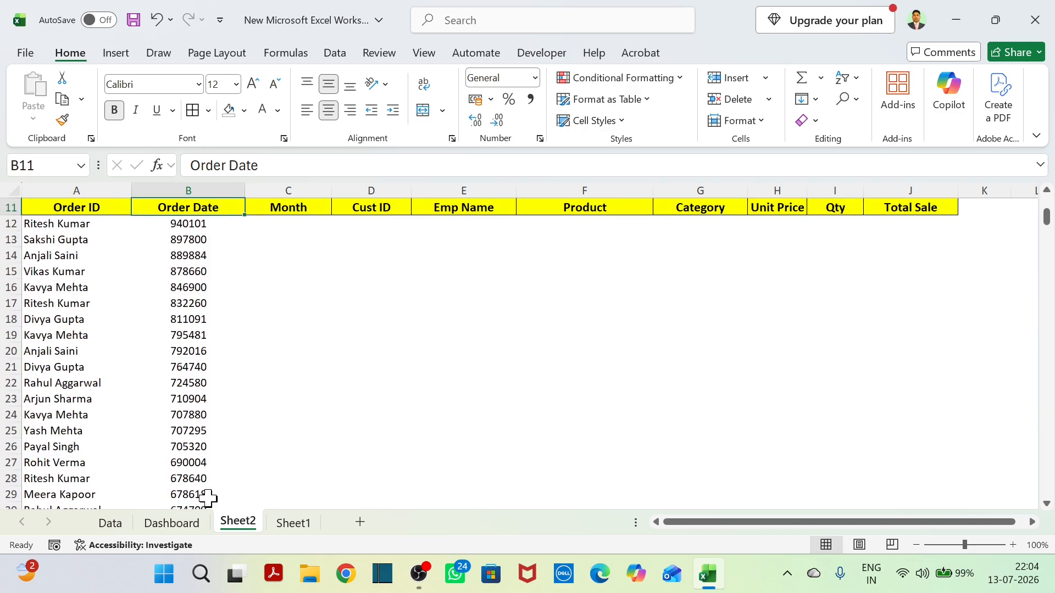
pyautogui.scroll(4, 218, 342)
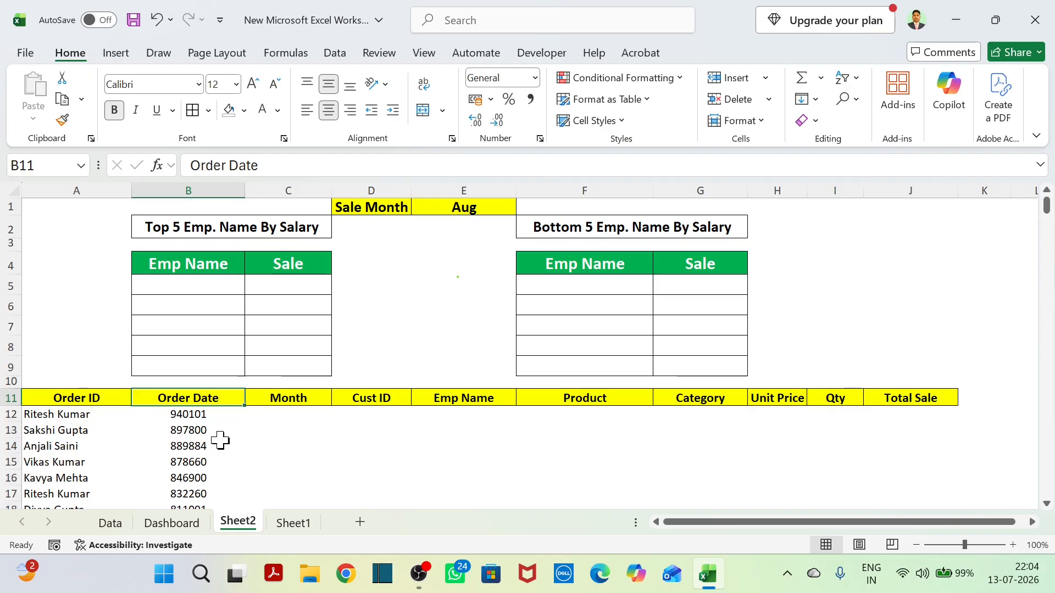
# Wrap the SORT formula in A12 in TAKE with 5 rows to return only the top five employees.
pyautogui.click(65, 415)
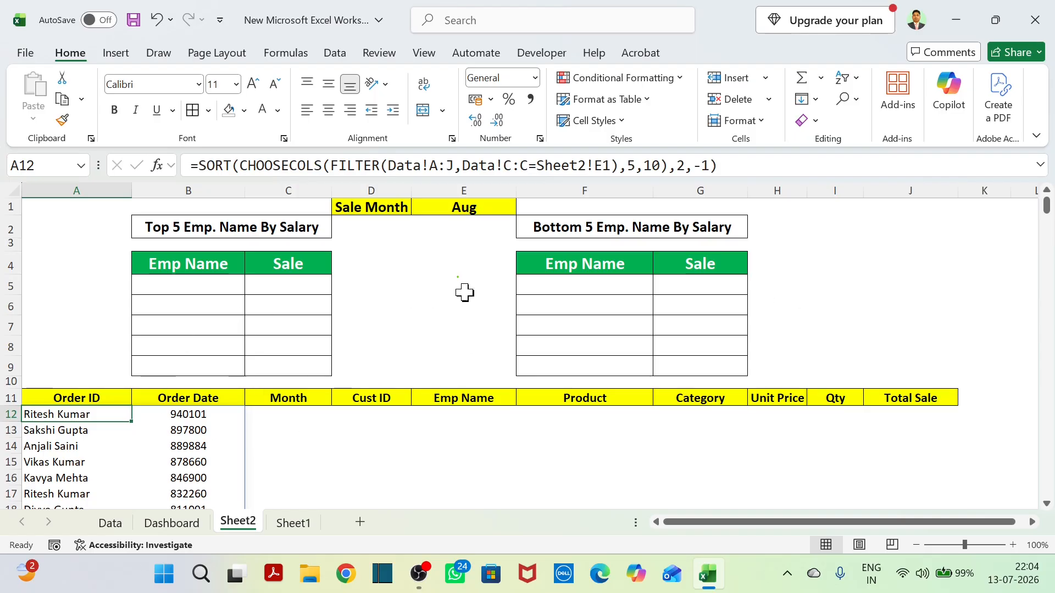
pyautogui.click(198, 166)
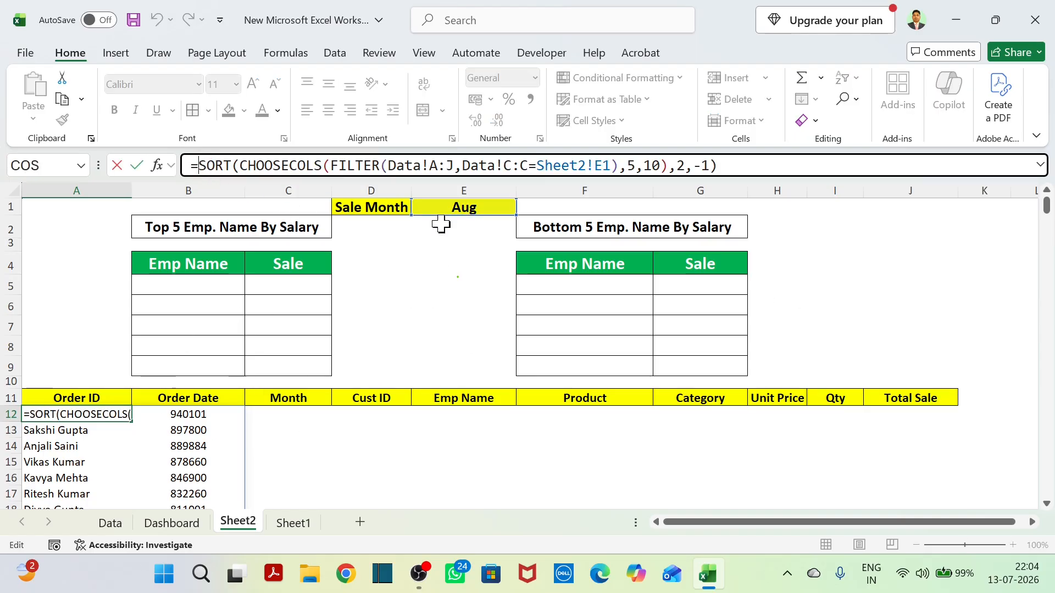
pyautogui.write('take')
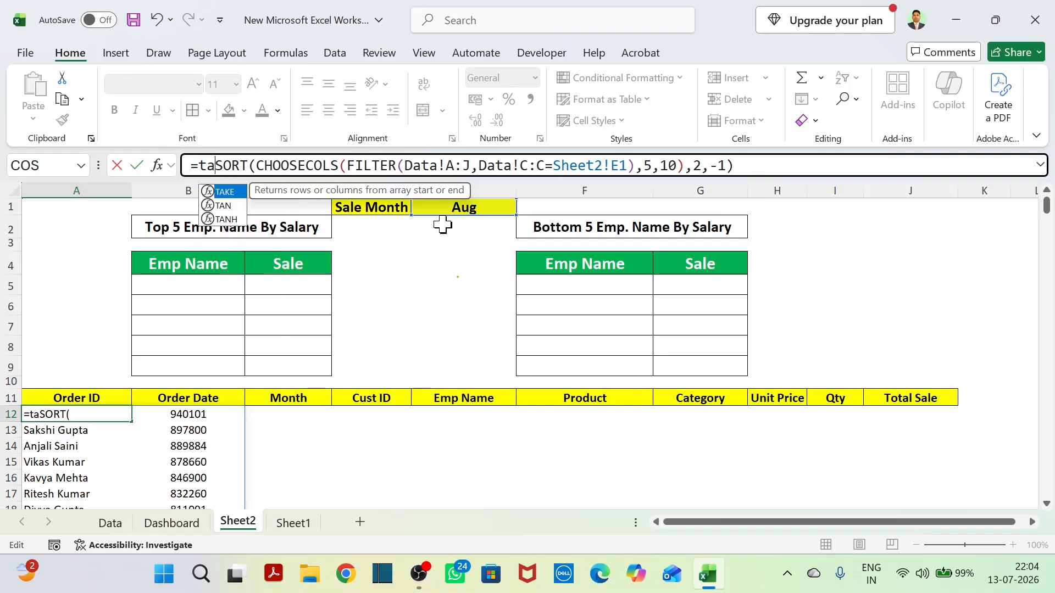
pyautogui.press('Tab')
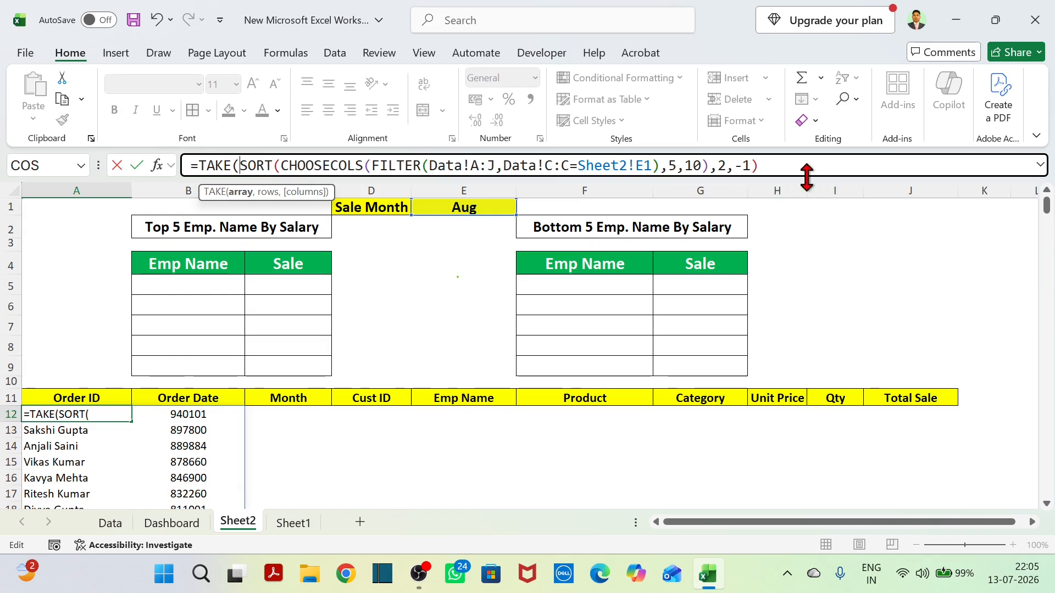
pyautogui.click(778, 166)
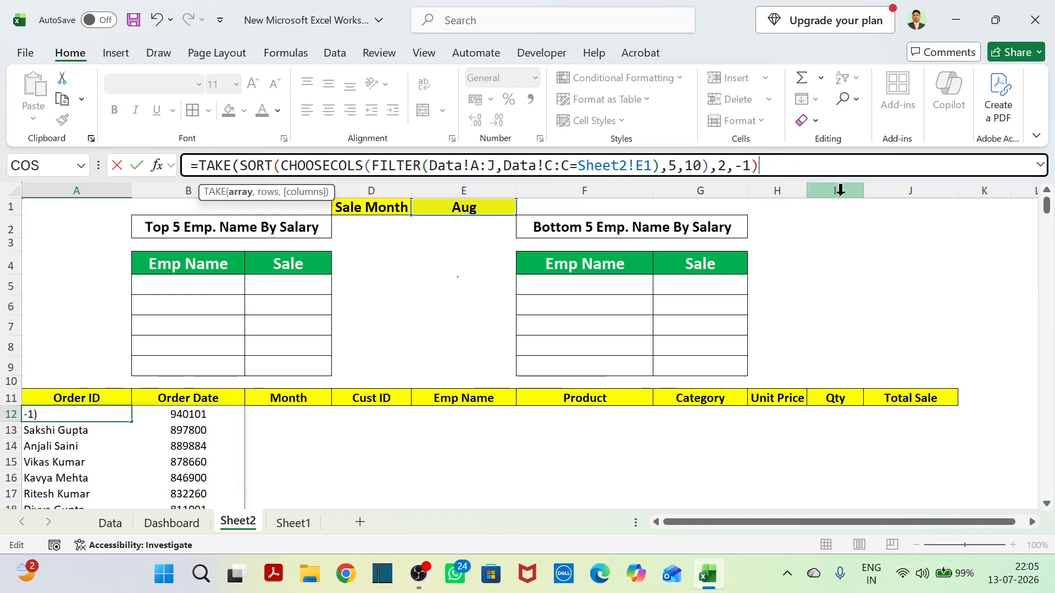
pyautogui.write(',5')
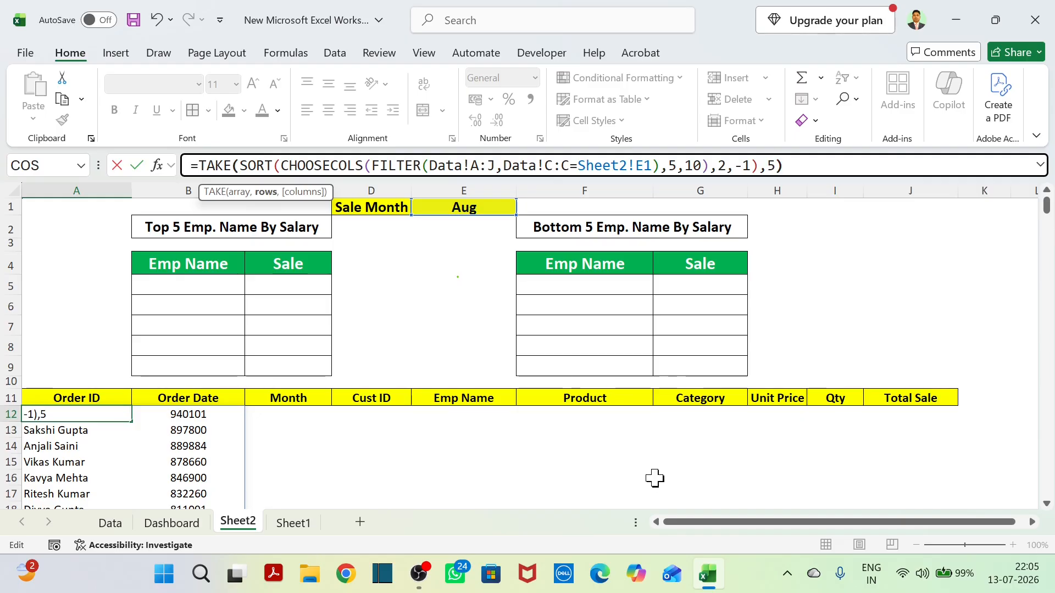
pyautogui.press('Return')
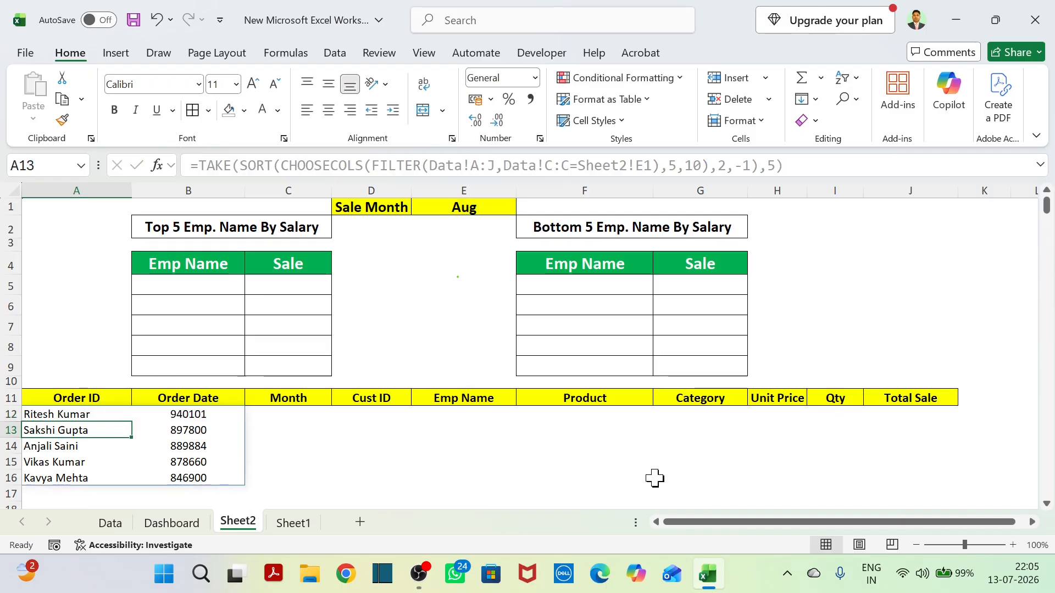
# Examine the five employee names and sale amounts spilled from A12 against the empty Top 5 table above.
pyautogui.scroll(-3, 450, 441)
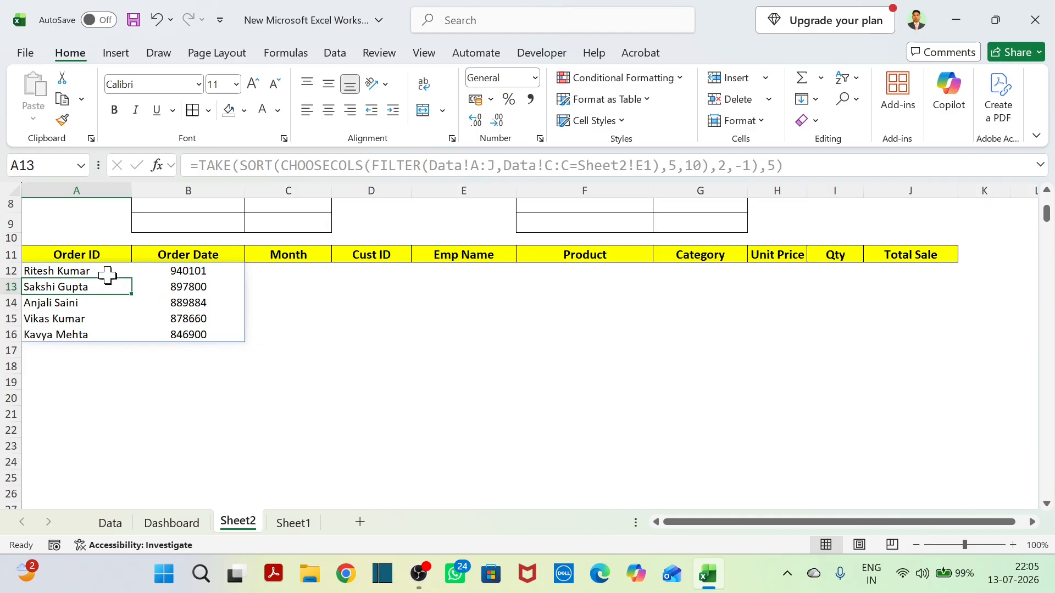
pyautogui.moveTo(106, 274); pyautogui.dragTo(170, 338)
pyautogui.click(303, 416)
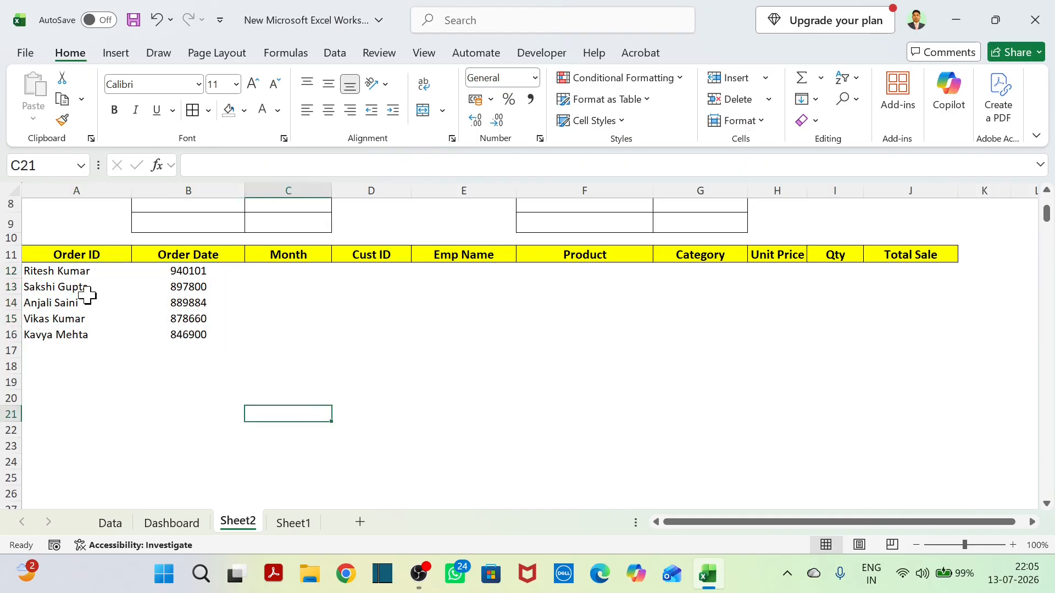
pyautogui.click(70, 276)
pyautogui.click(104, 304)
pyautogui.click(176, 329)
pyautogui.click(78, 271)
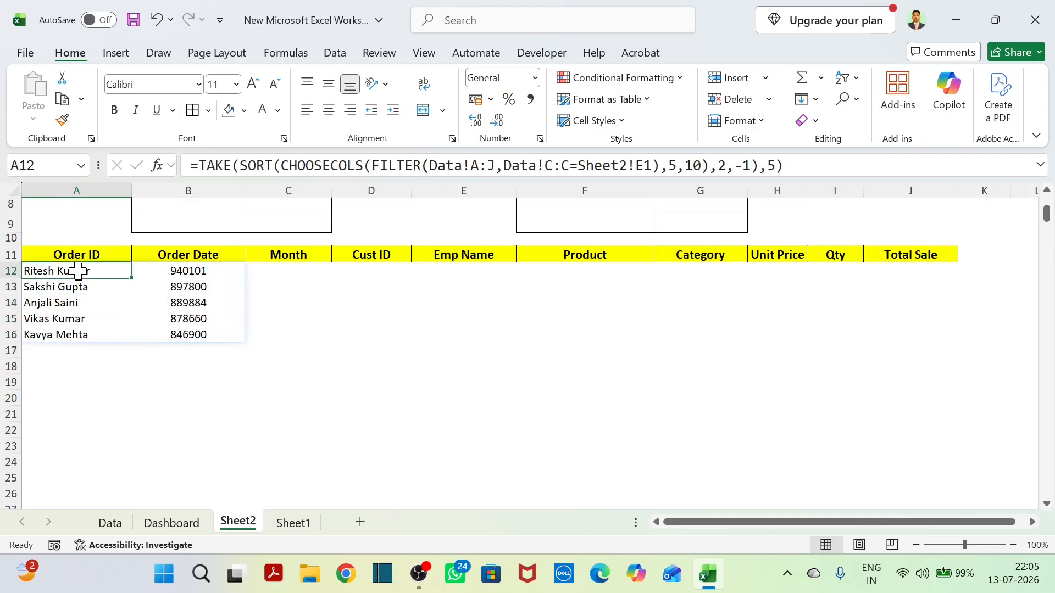
pyautogui.scroll(3, 398, 407)
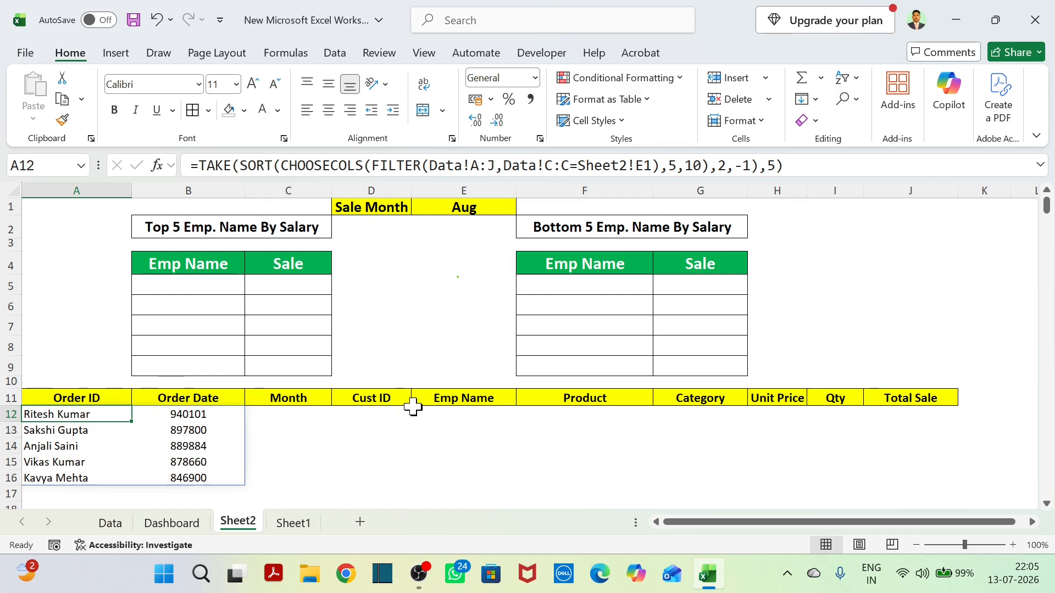
pyautogui.scroll(-3, 632, 451)
pyautogui.scroll(3, 631, 451)
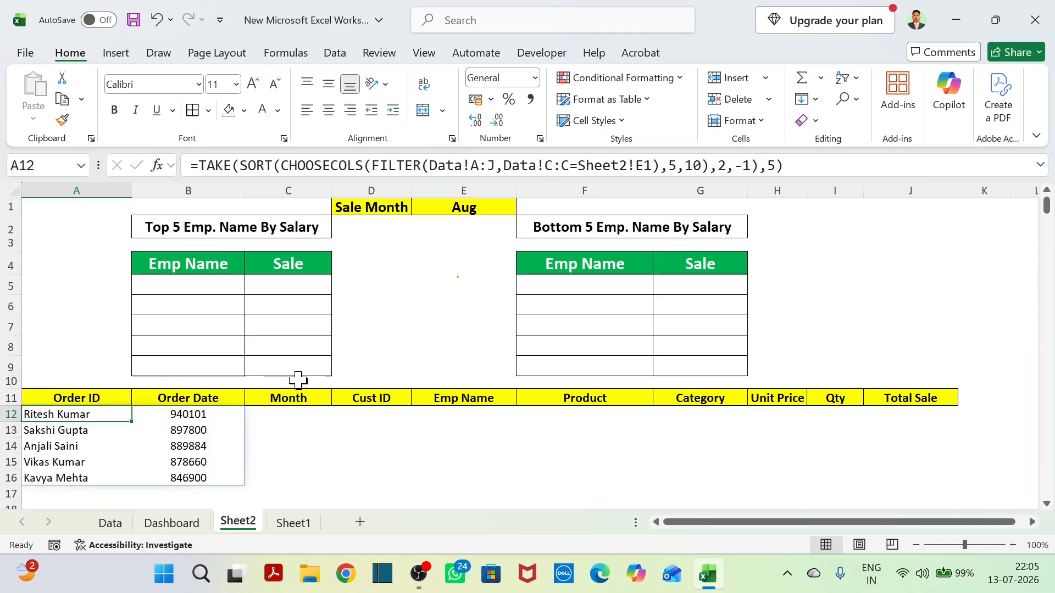
pyautogui.click(205, 445)
pyautogui.scroll(-1, 313, 449)
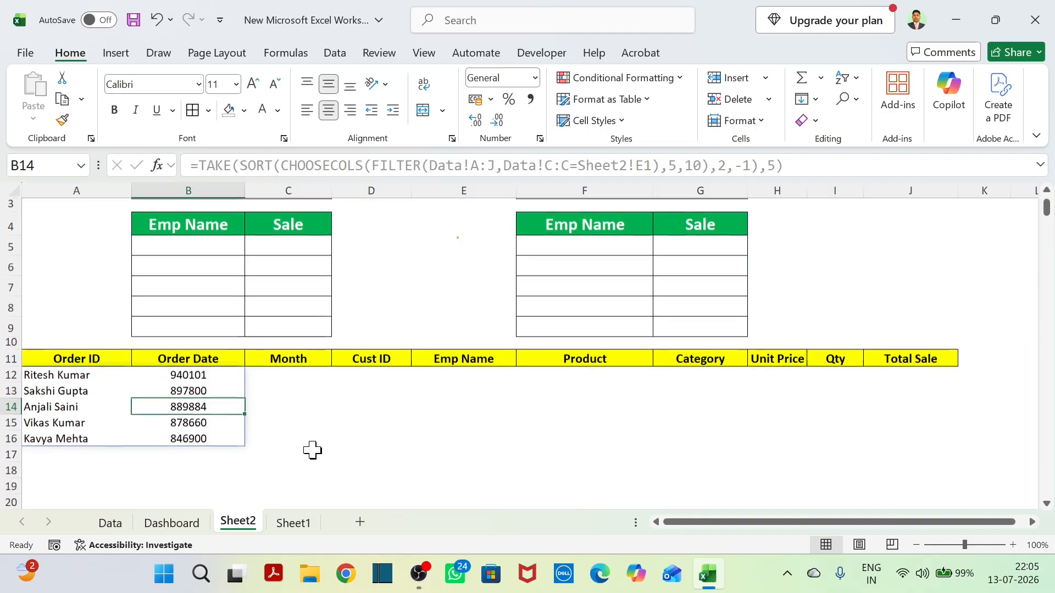
pyautogui.scroll(1, 314, 448)
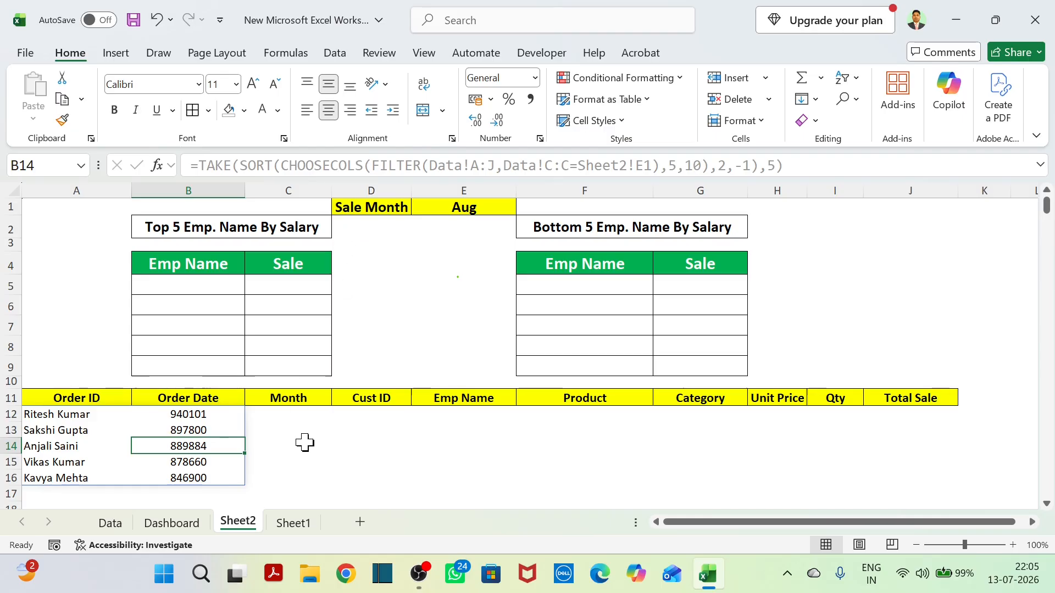
# Move the TAKE formula from A12 to B5 so it fills the Top 5 Emp. Name By Salary table.
pyautogui.click(87, 419)
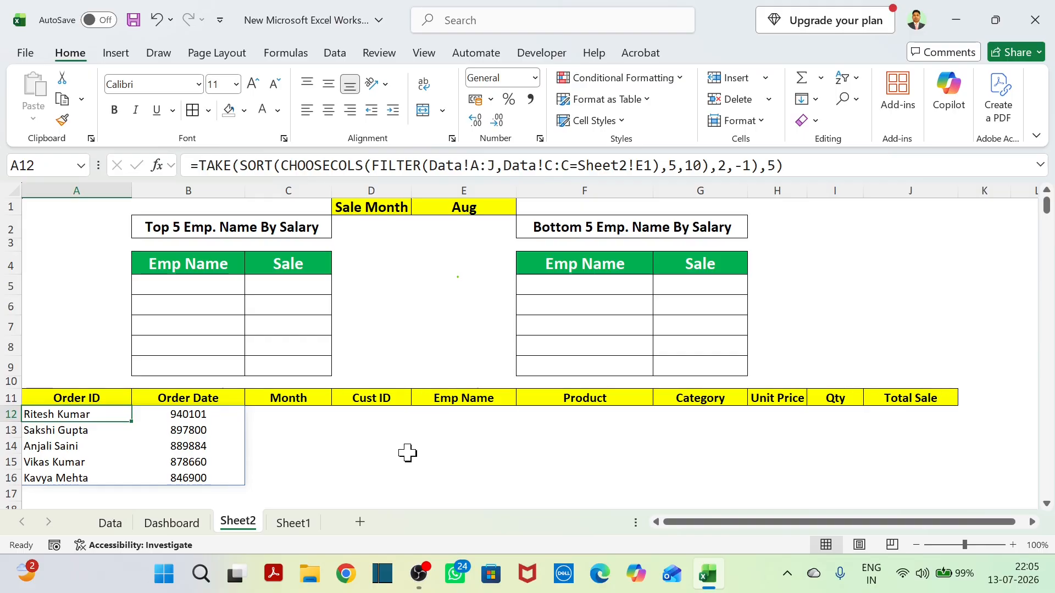
pyautogui.hotkey('ctrl', 'c')
pyautogui.click(159, 288)
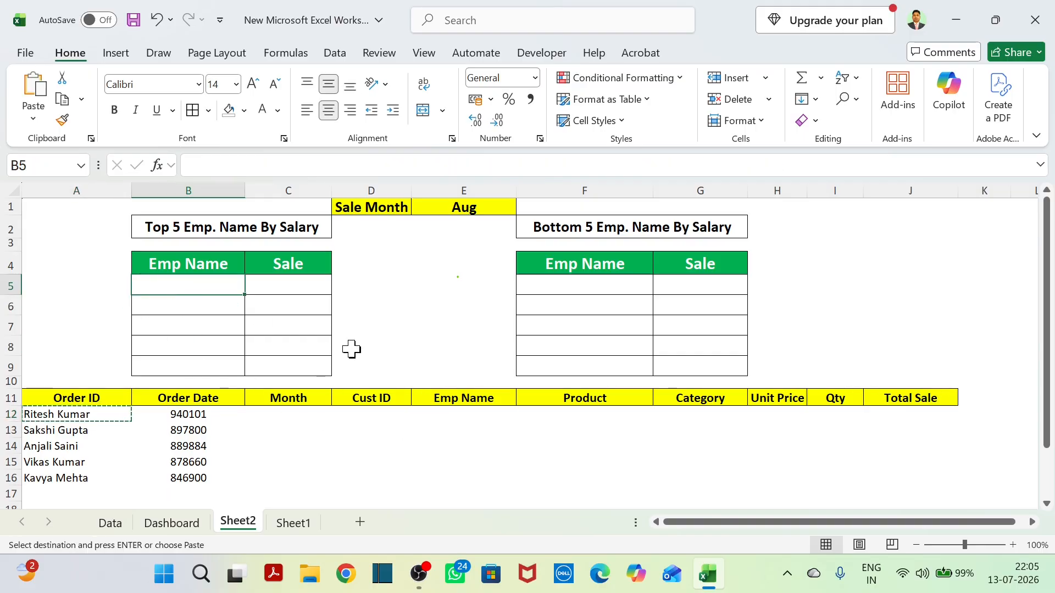
pyautogui.hotkey('ctrl', 'v')
pyautogui.click(385, 471)
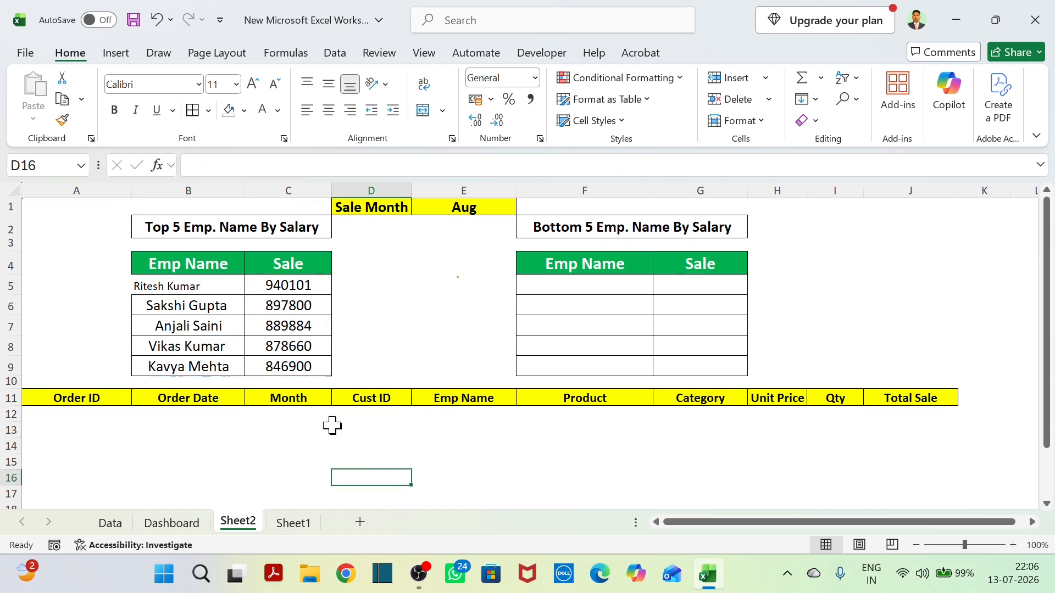
# Format the first employee name in B5 as bold 14 pt text, centered horizontally and vertically.
pyautogui.click(190, 286)
pyautogui.click(341, 426)
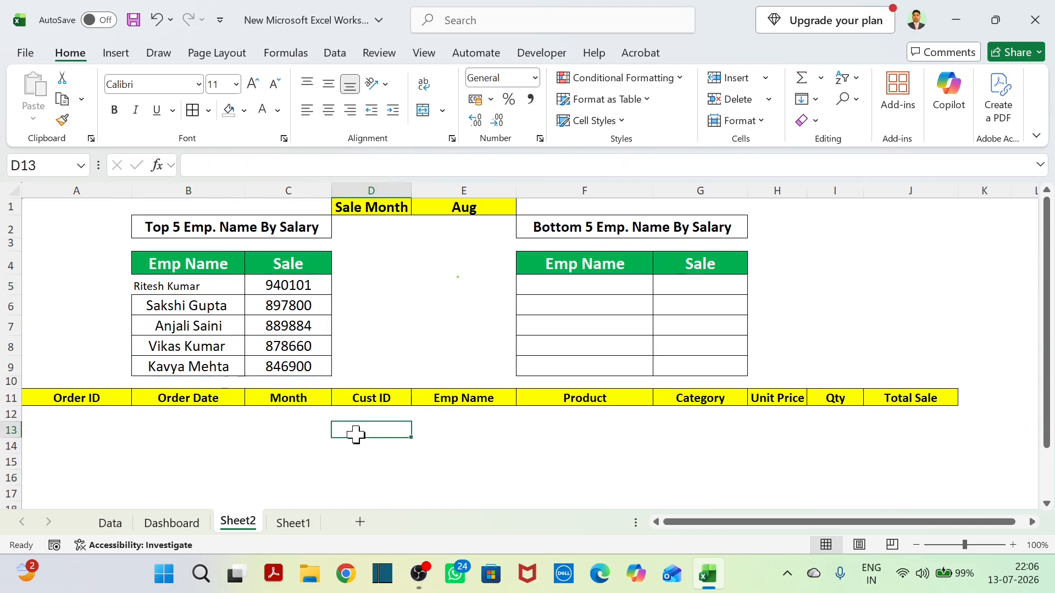
pyautogui.click(372, 342)
pyautogui.click(216, 286)
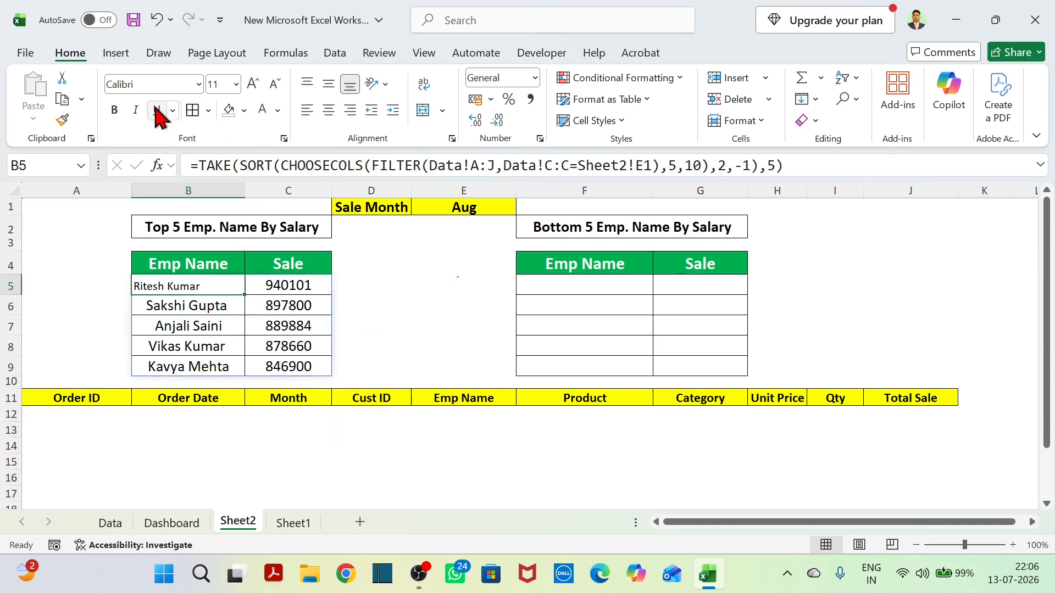
pyautogui.click(115, 110)
pyautogui.click(252, 82)
pyautogui.click(252, 83)
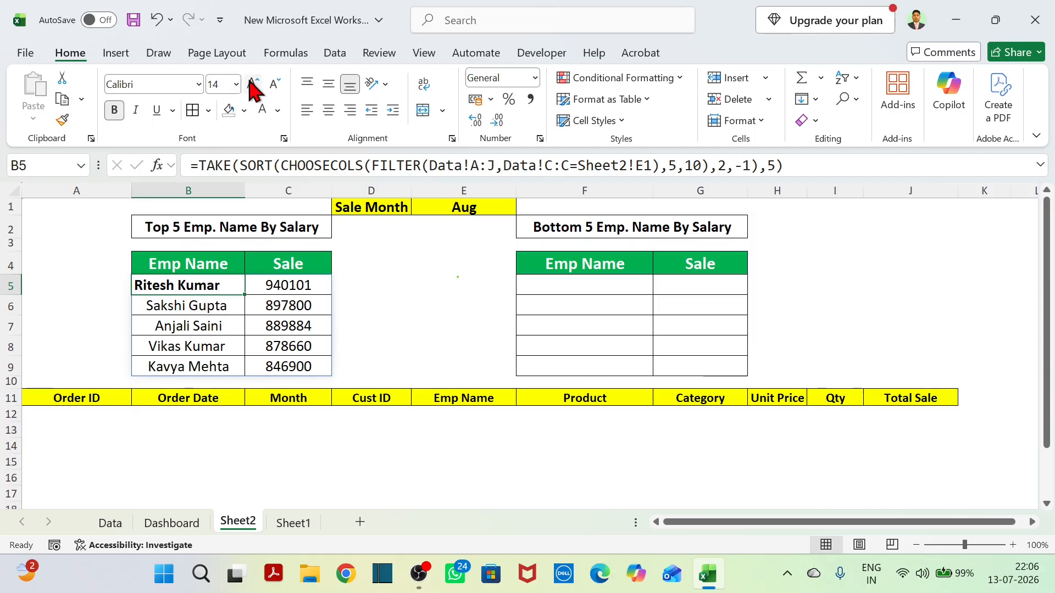
pyautogui.click(328, 83)
pyautogui.click(329, 110)
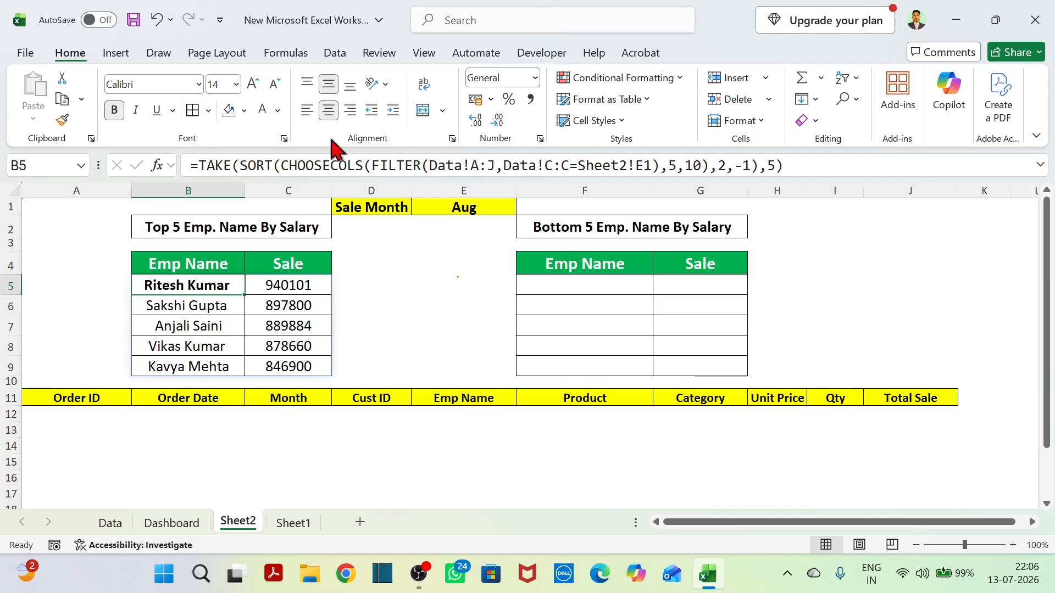
pyautogui.click(395, 286)
pyautogui.click(417, 365)
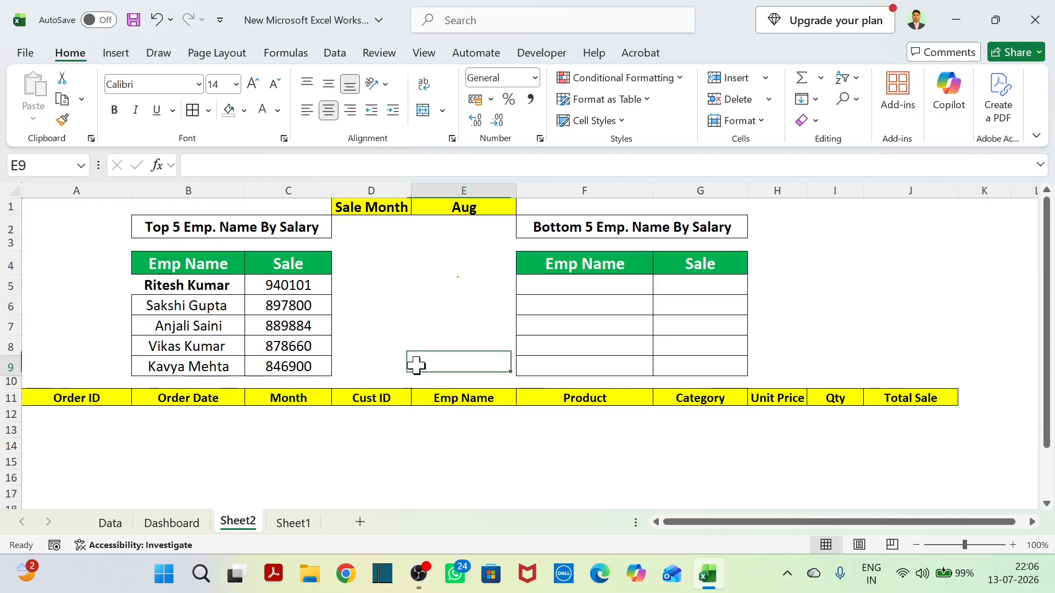
# Set the Sale Month in E1 to Mar to test the Top 5 table's formula.
pyautogui.moveTo(189, 283); pyautogui.dragTo(286, 367)
pyautogui.click(451, 461)
pyautogui.click(458, 280)
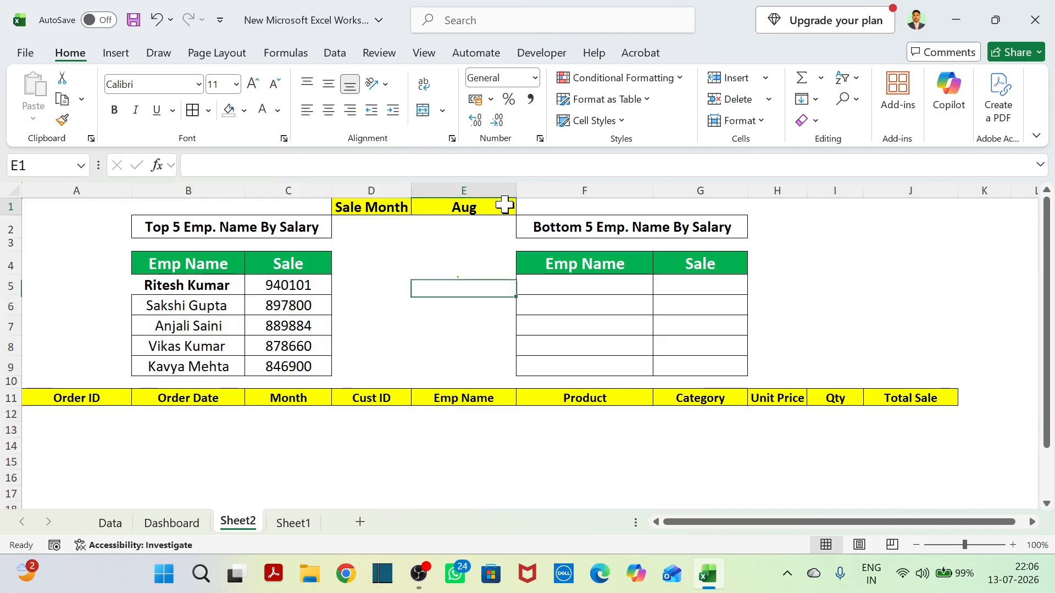
pyautogui.click(502, 206)
pyautogui.click(523, 207)
pyautogui.click(434, 250)
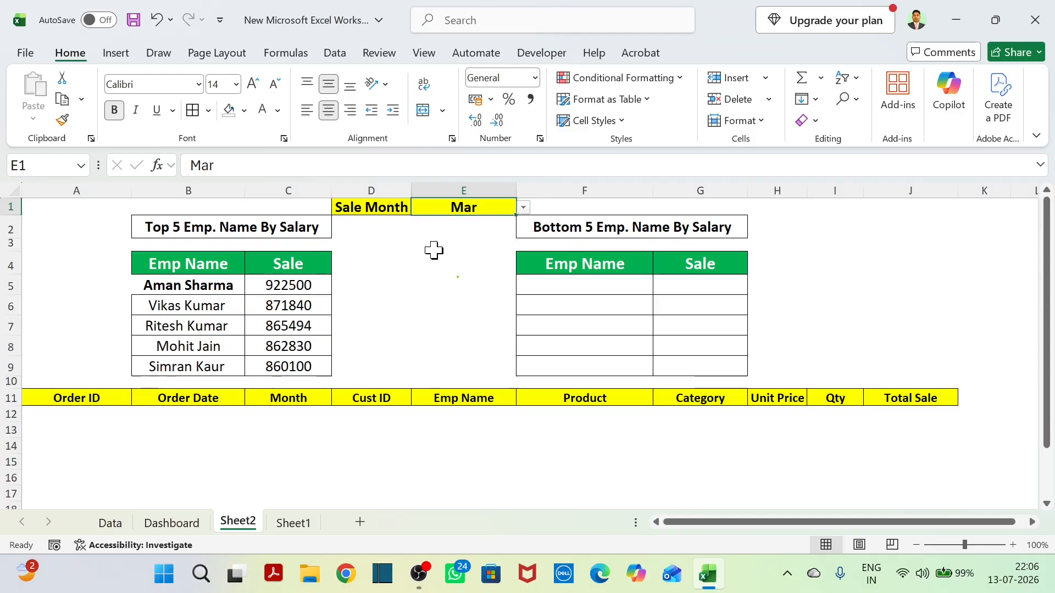
# Test the Top 5 table by switching the Sale Month through Jan, Aug and Sep, and return it to Mar.
pyautogui.click(523, 208)
pyautogui.click(443, 220)
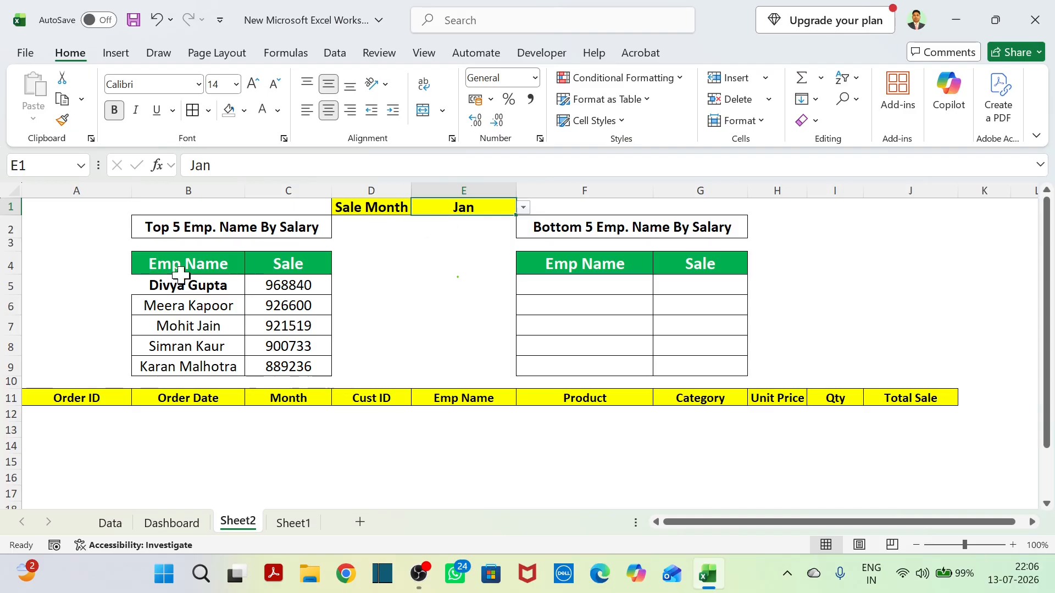
pyautogui.click(523, 209)
pyautogui.click(444, 322)
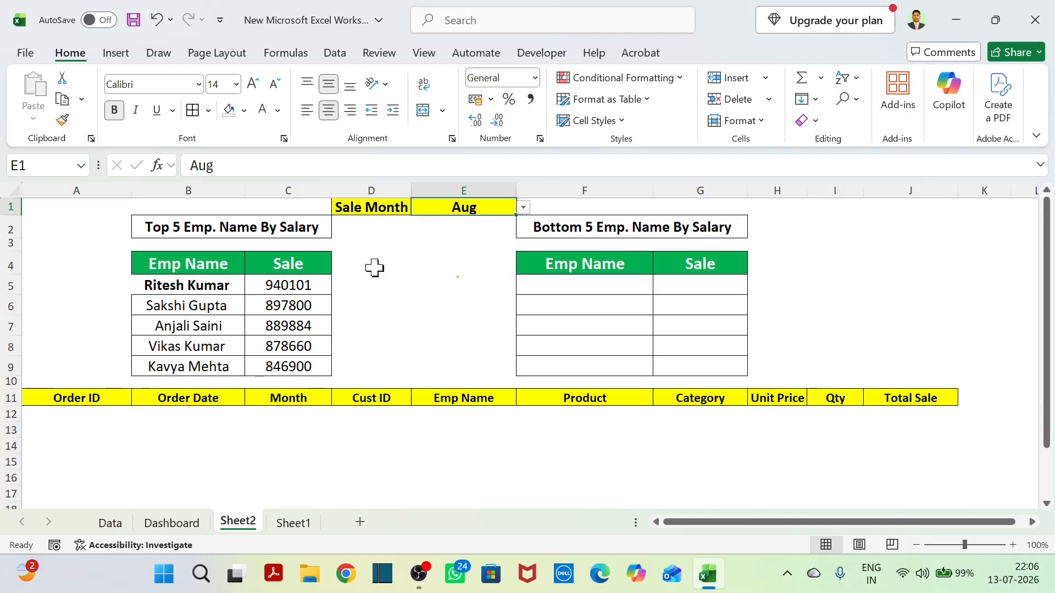
pyautogui.click(523, 208)
pyautogui.click(456, 334)
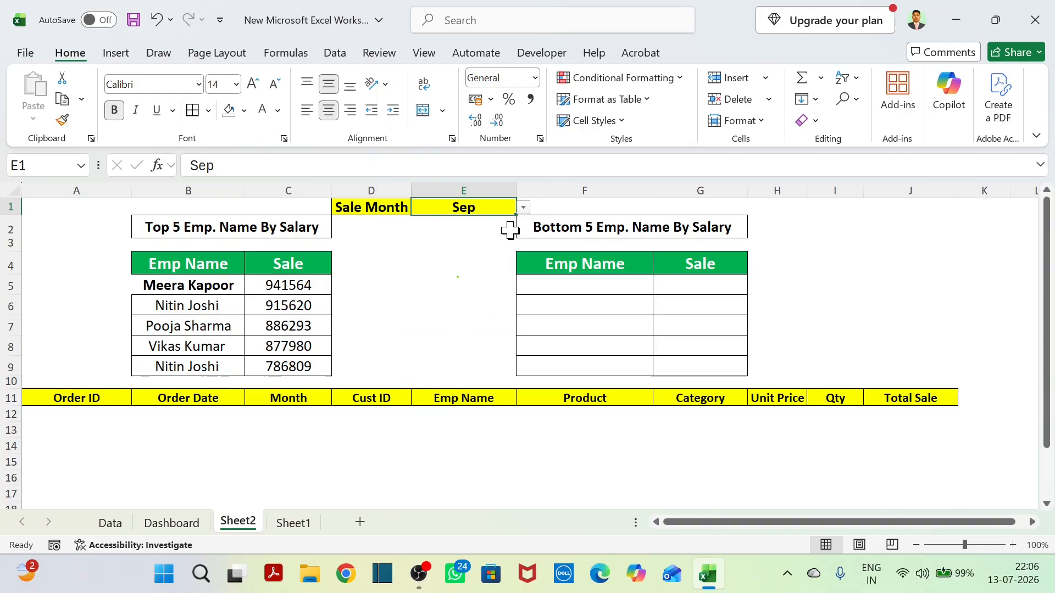
pyautogui.click(523, 208)
pyautogui.click(471, 250)
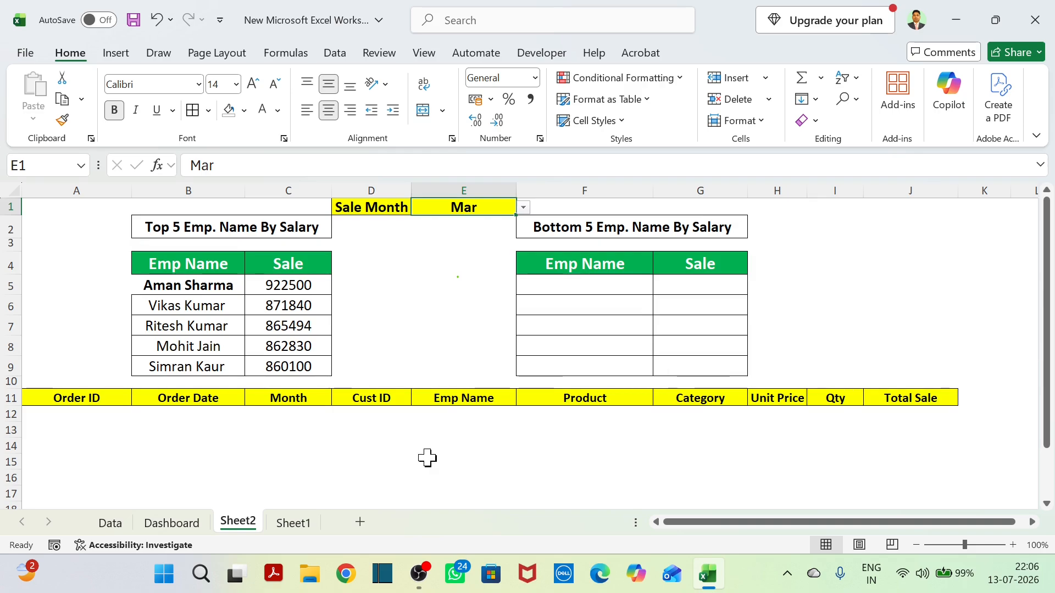
pyautogui.scroll(-2, 428, 458)
pyautogui.scroll(2, 428, 458)
# Try -5 as the TAKE row count in B5's formula to return the last five employees, and undo the change.
pyautogui.click(222, 285)
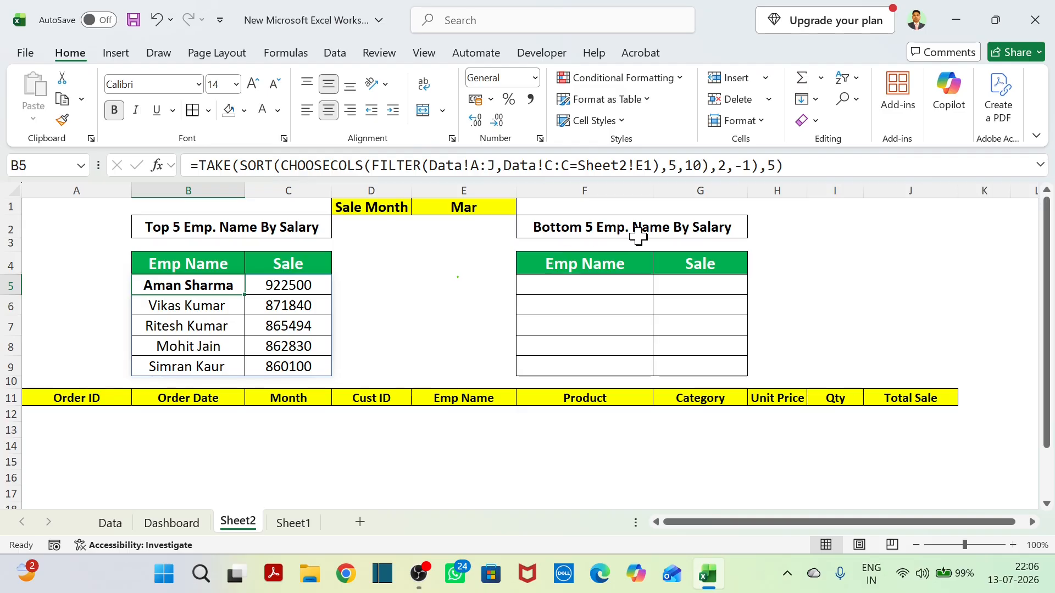
pyautogui.click(771, 167)
pyautogui.write('-')
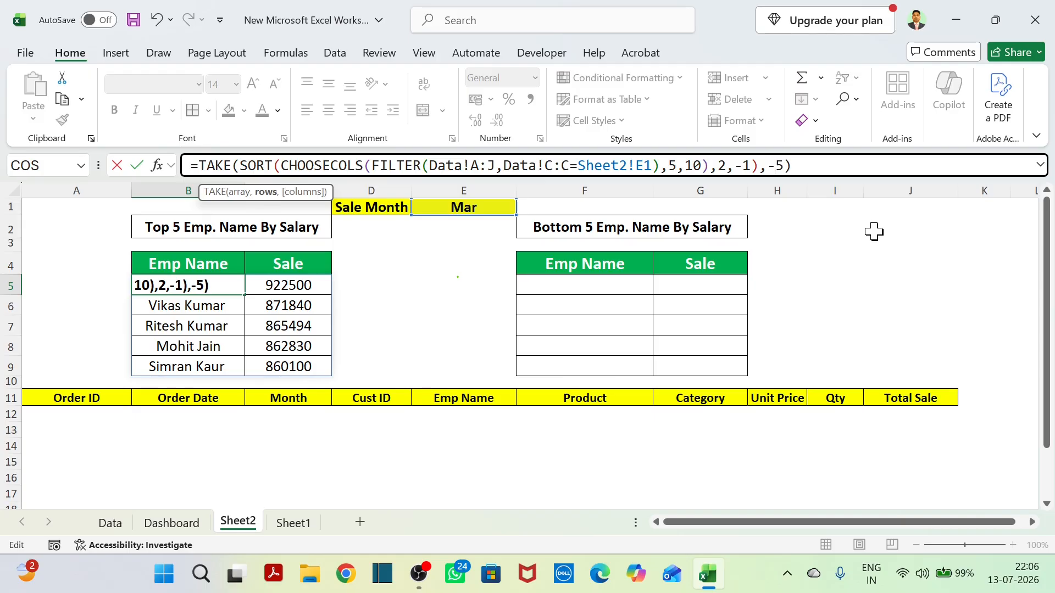
pyautogui.press('Return')
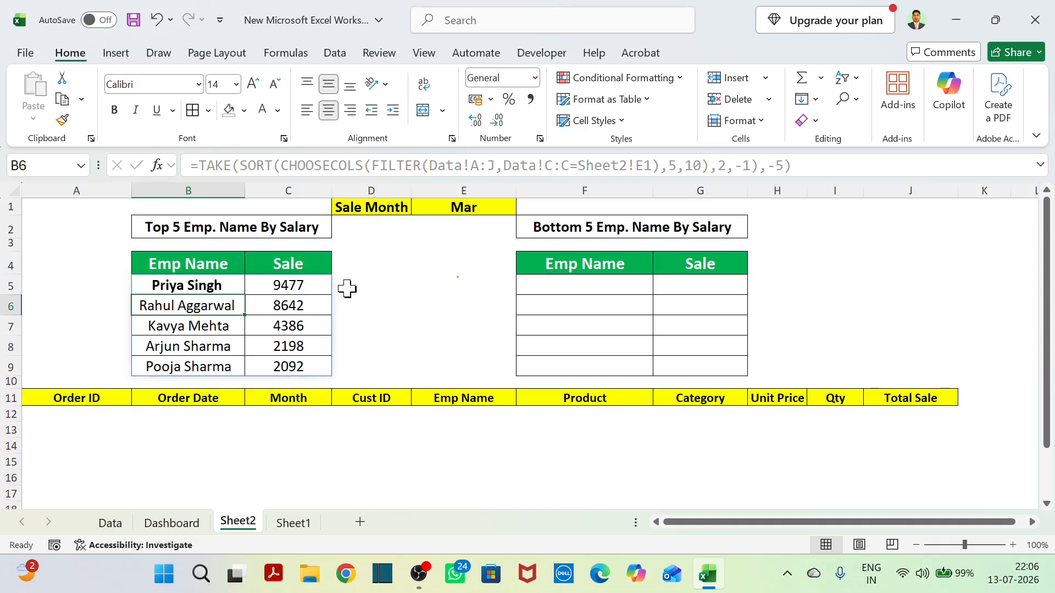
pyautogui.hotkey('ctrl', 'z')
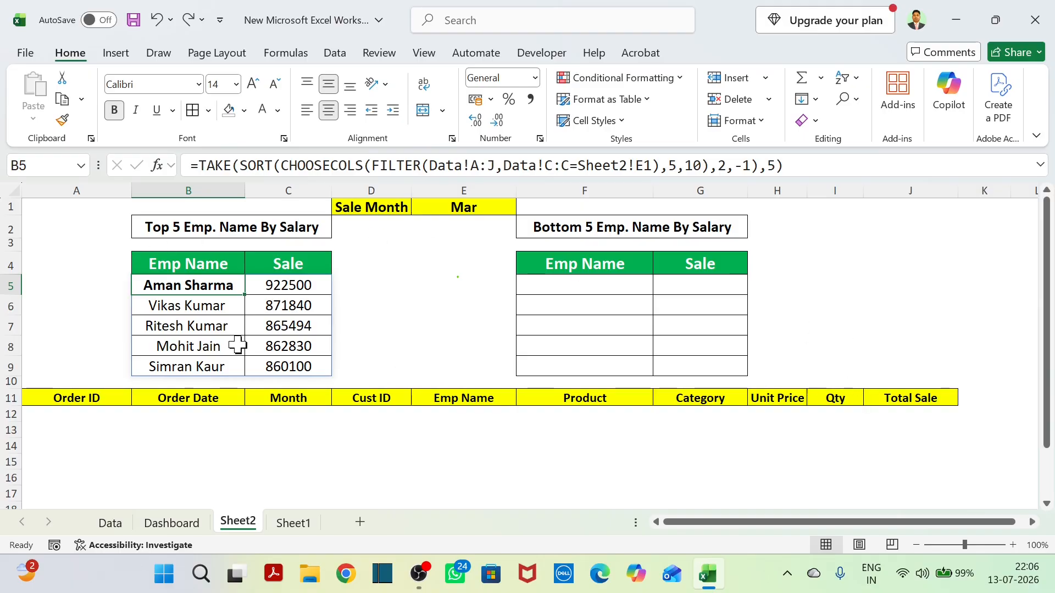
# Try copying the TAKE formula cell B5 into F5 of the Bottom 5 table, and clear the pasted formula.
pyautogui.click(440, 360)
pyautogui.click(223, 286)
pyautogui.hotkey('ctrl', 'c')
pyautogui.click(579, 283)
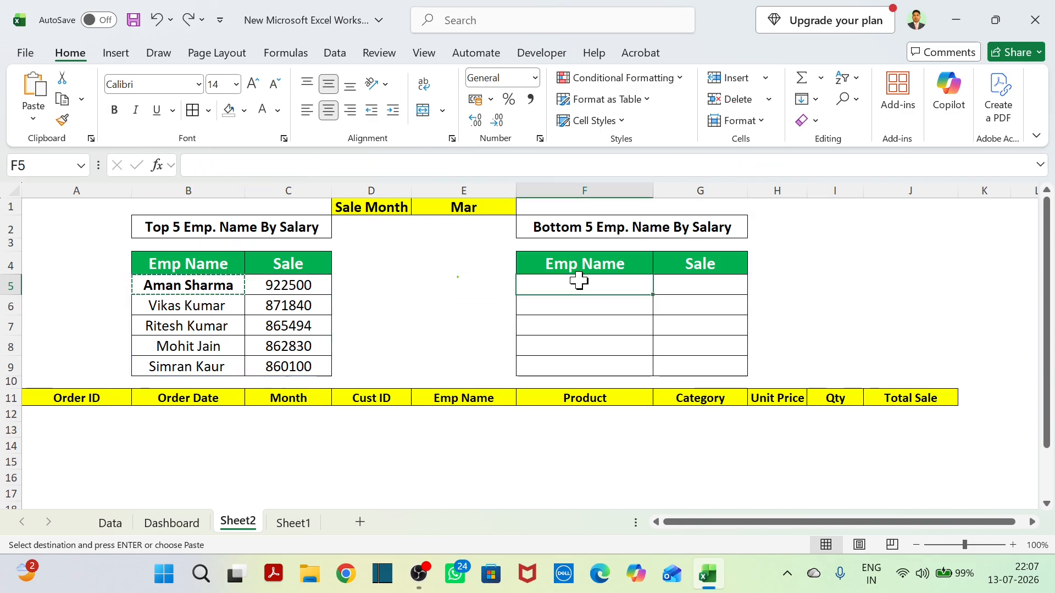
pyautogui.hotkey('ctrl', 'v')
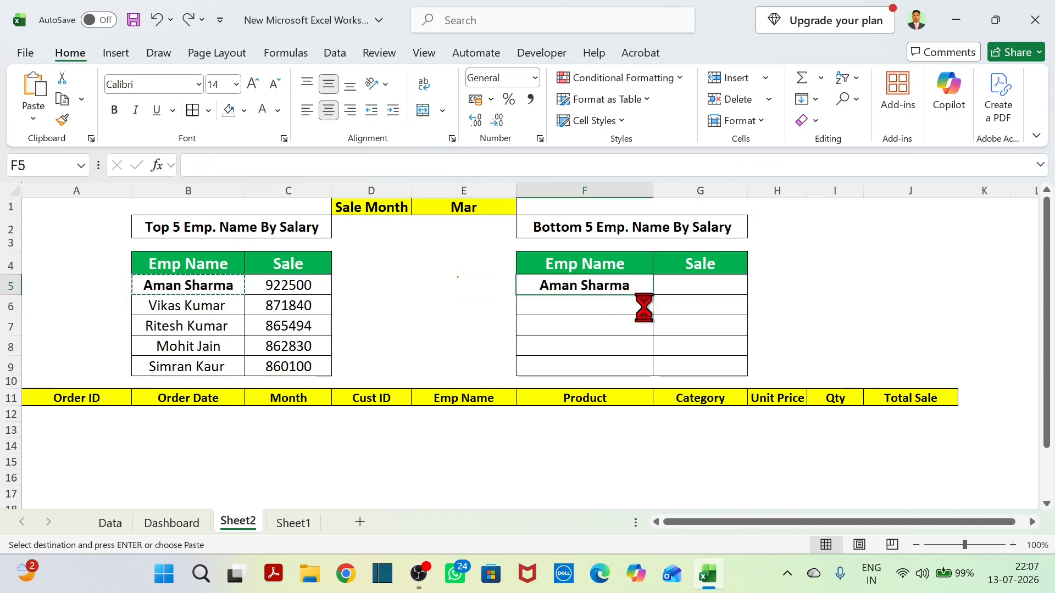
pyautogui.click(833, 341)
pyautogui.click(592, 287)
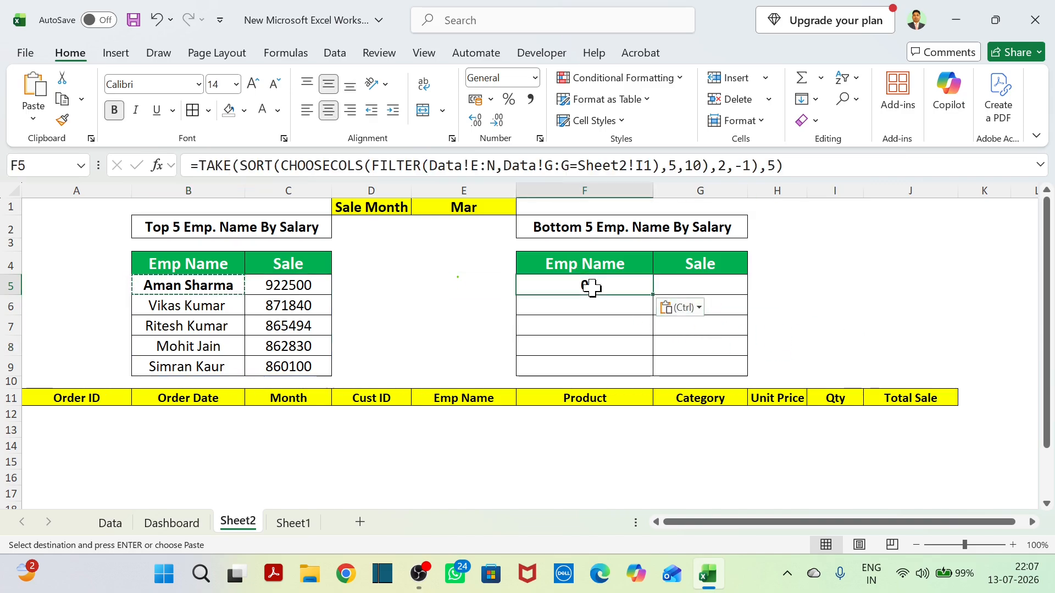
pyautogui.press('Delete')
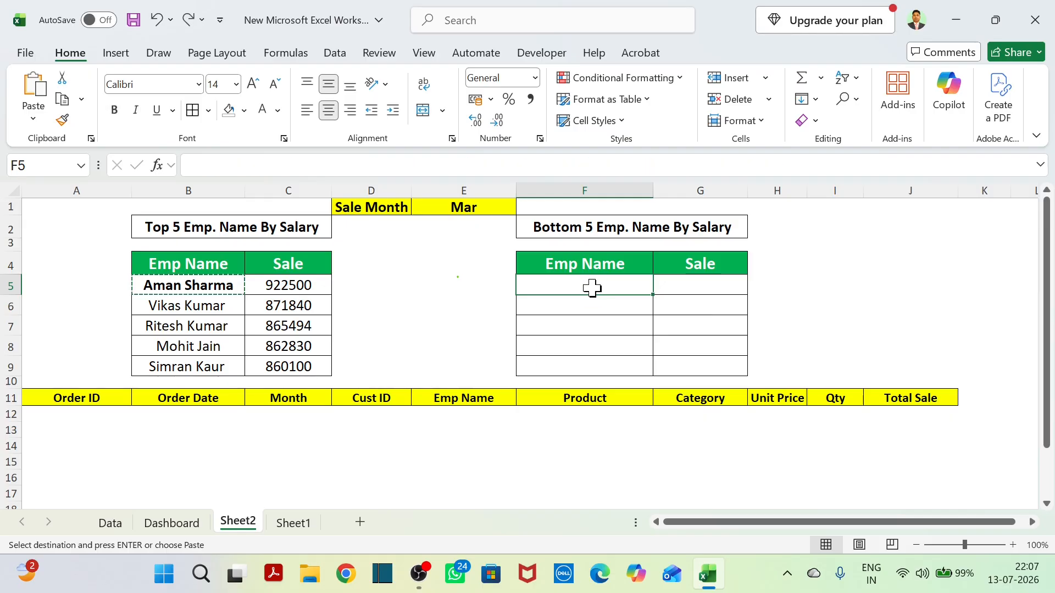
pyautogui.click(804, 309)
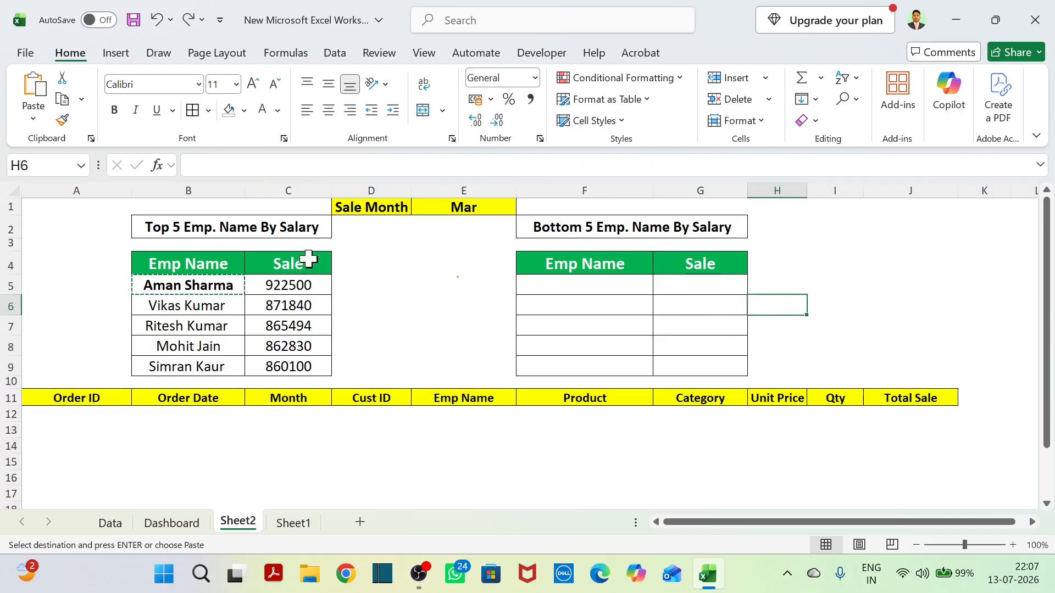
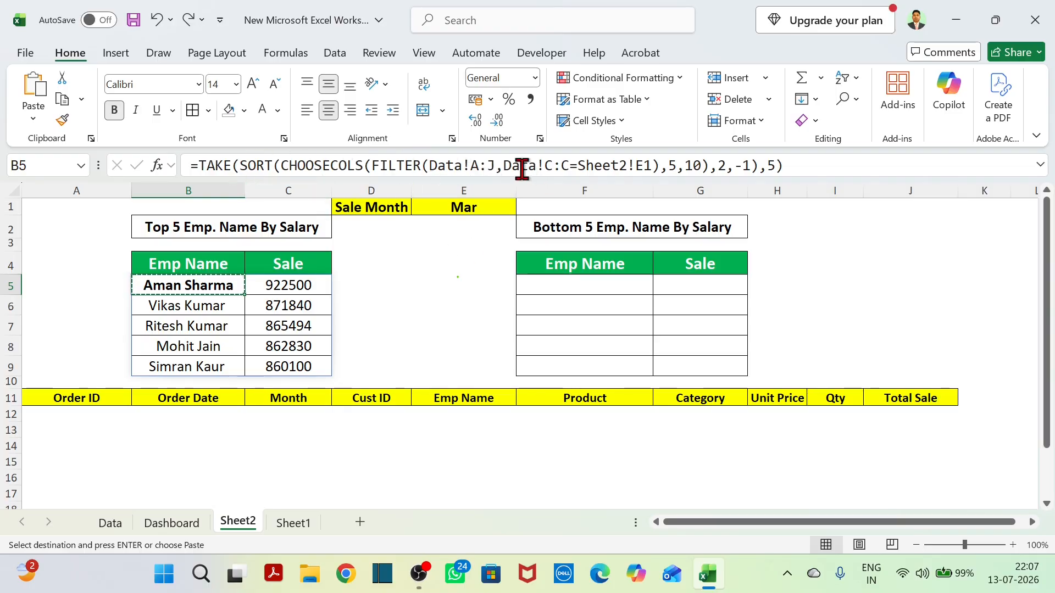
# Make the references in B5's Top 5 formula absolute as Data!$A:$J, Data!$C:$C and Sheet2!$E$1.
pyautogui.moveTo(471, 167); pyautogui.dragTo(495, 166)
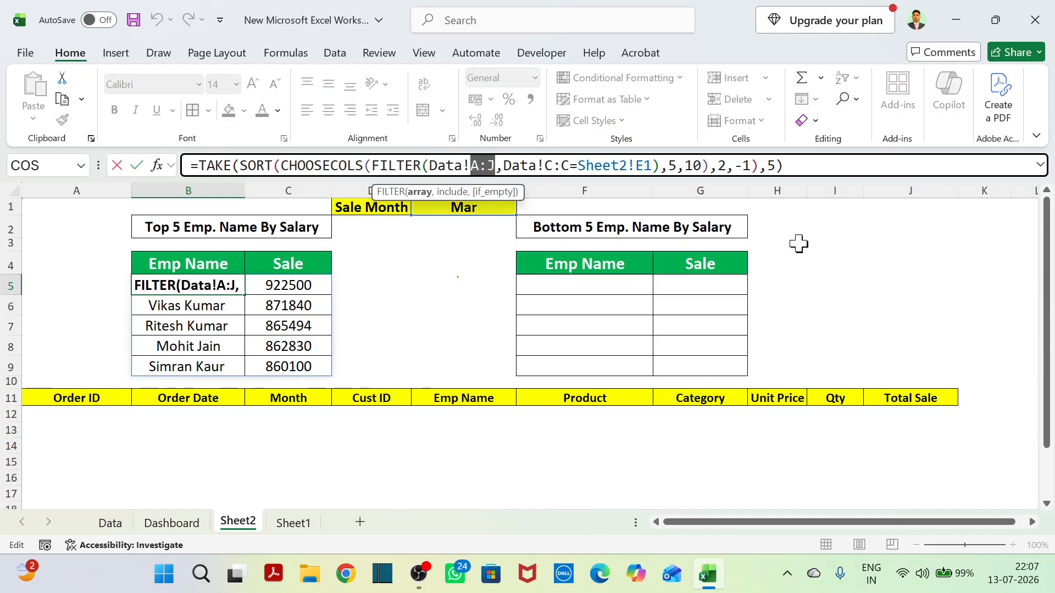
pyautogui.press('F4')
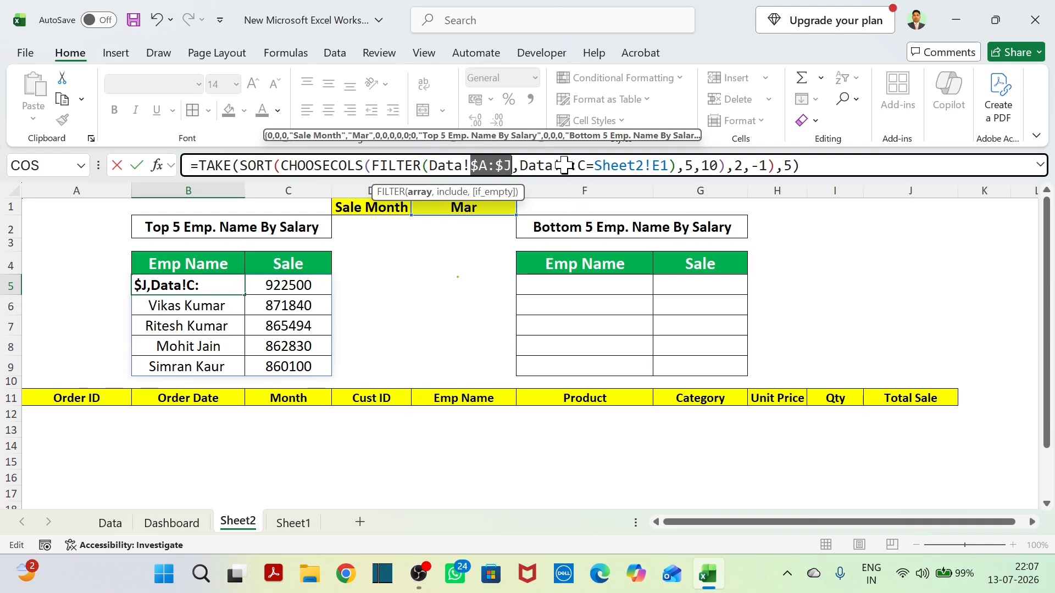
pyautogui.moveTo(561, 165); pyautogui.dragTo(586, 168)
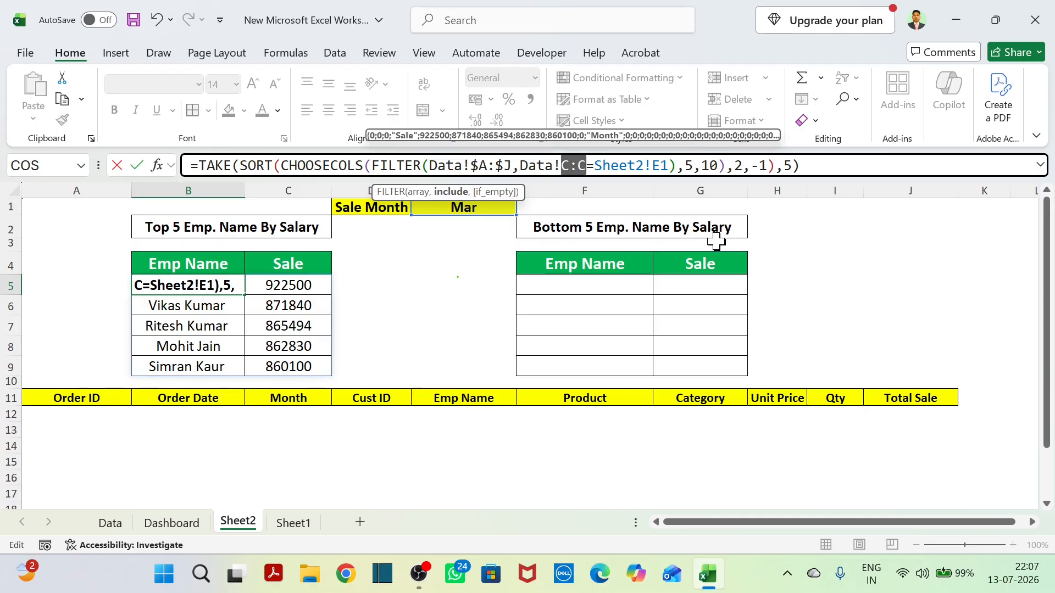
pyautogui.press('F4')
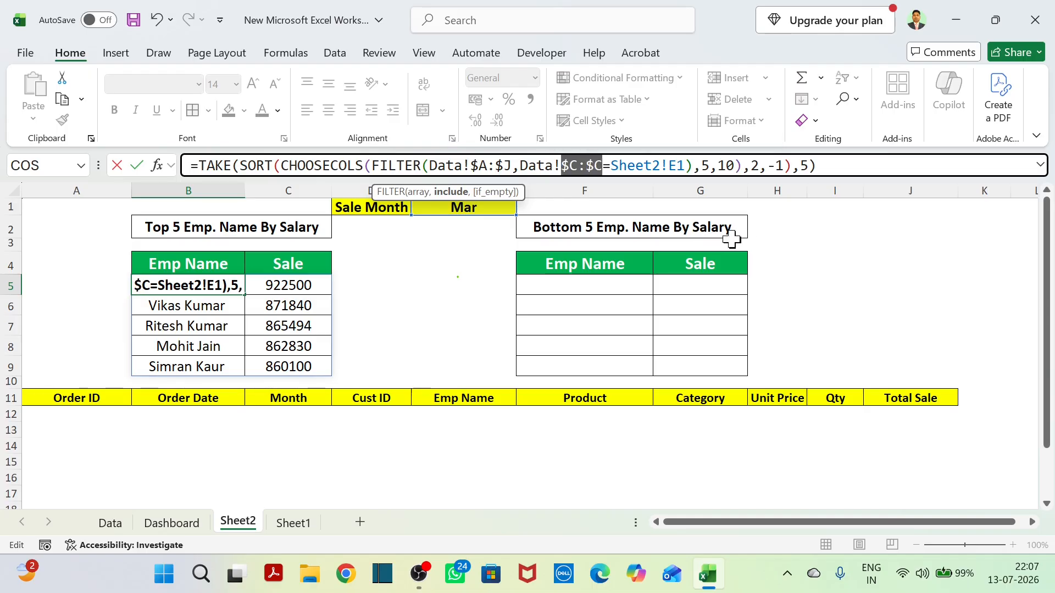
pyautogui.moveTo(671, 168); pyautogui.dragTo(685, 168)
pyautogui.press('F4')
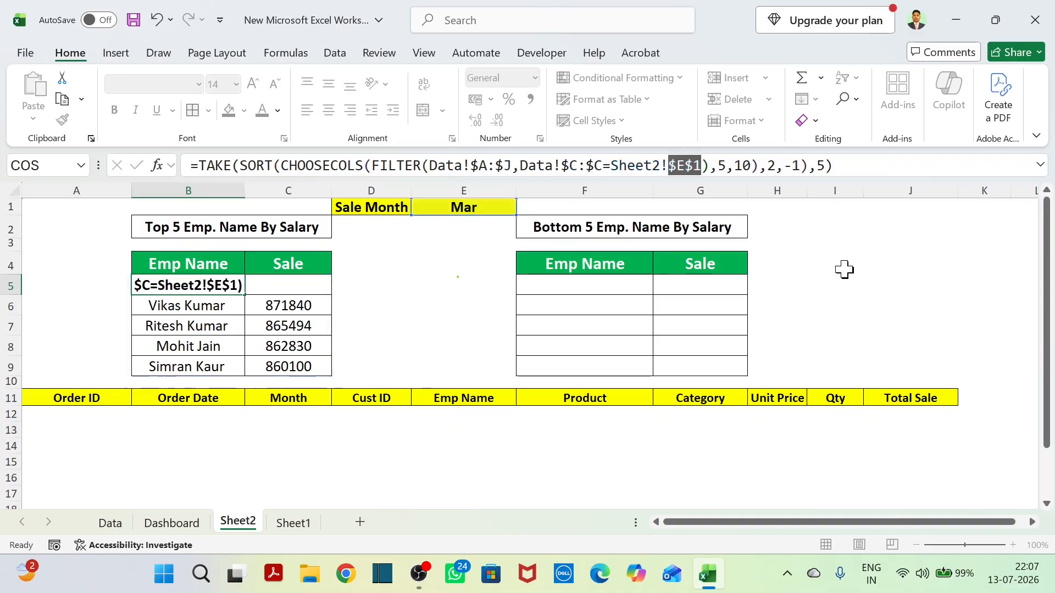
pyautogui.press('Return')
pyautogui.click(306, 327)
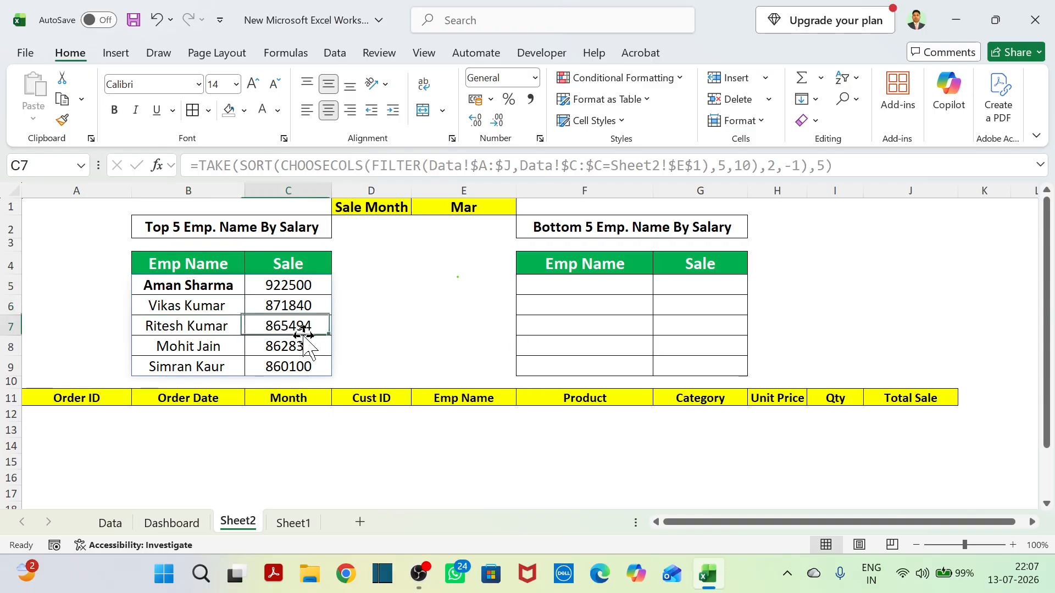
# Copy the Top 5 formula from B5 into F5, the first cell of the Bottom 5 table.
pyautogui.click(224, 286)
pyautogui.hotkey('ctrl', 'c')
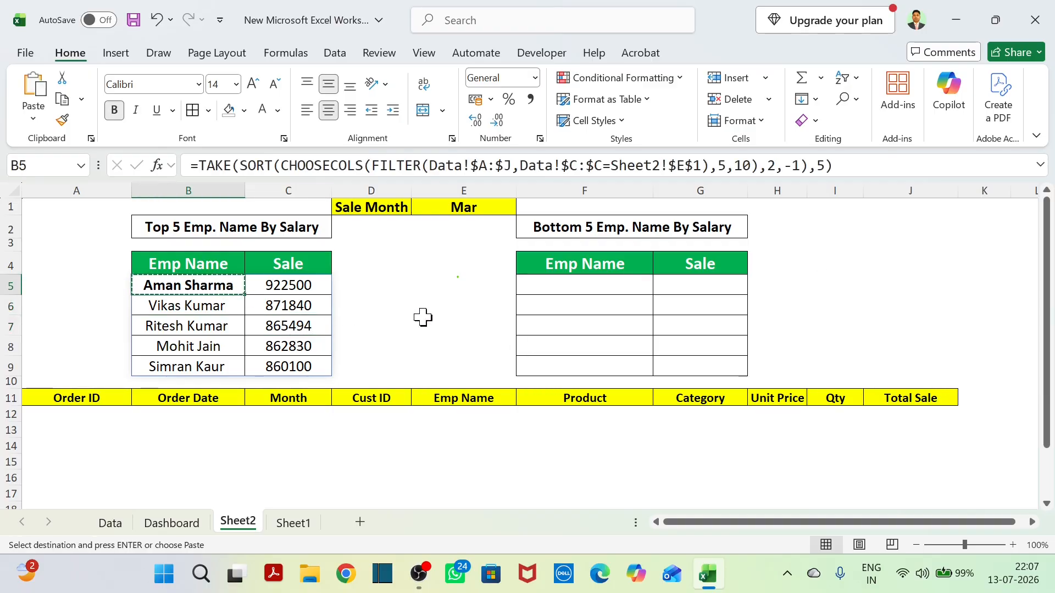
pyautogui.click(520, 285)
pyautogui.hotkey('ctrl', 'v')
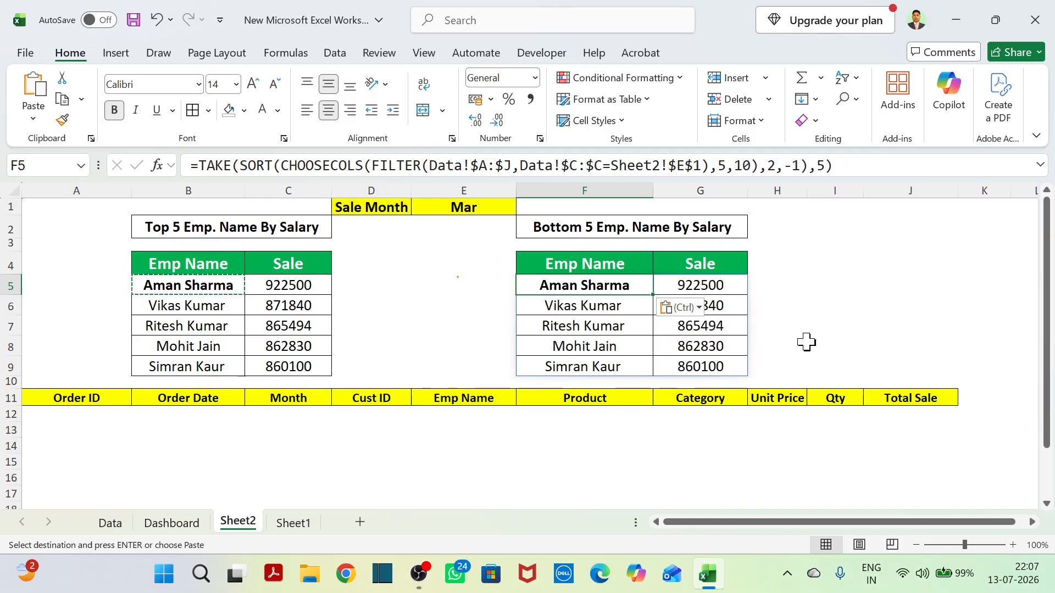
pyautogui.moveTo(805, 342); pyautogui.dragTo(808, 343)
pyautogui.click(775, 447)
pyautogui.click(824, 328)
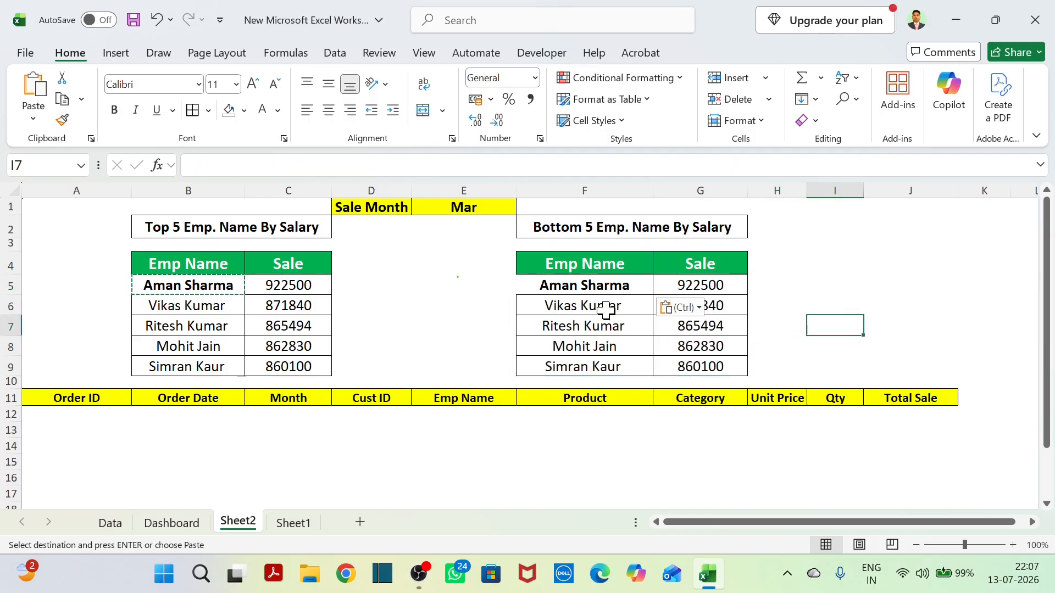
pyautogui.click(571, 288)
pyautogui.click(778, 330)
pyautogui.moveTo(615, 288); pyautogui.dragTo(702, 358)
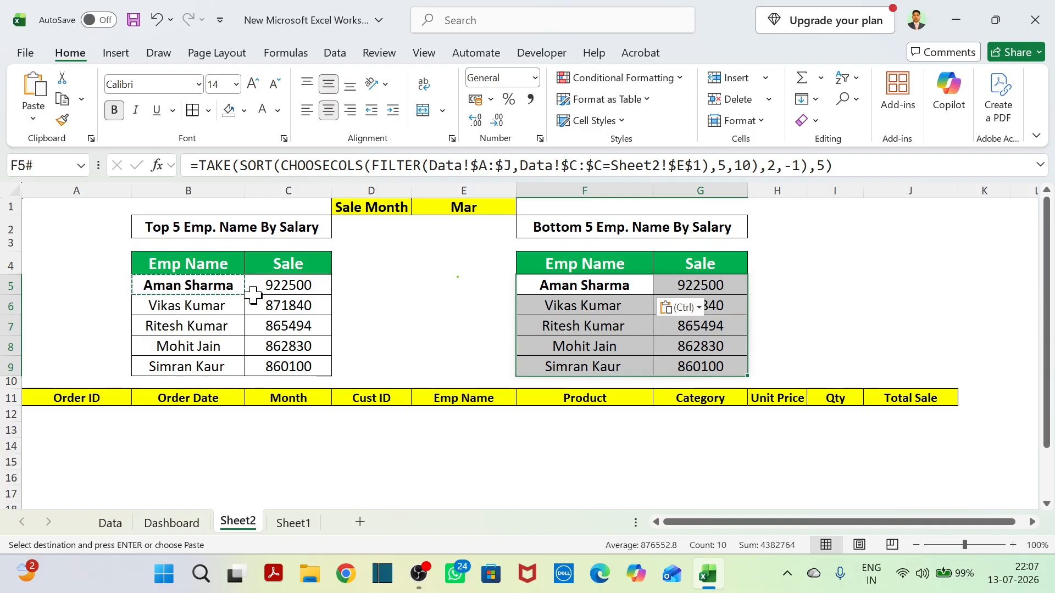
# Set the TAKE row count in F5's formula to -5 to return the last five employees.
pyautogui.click(596, 291)
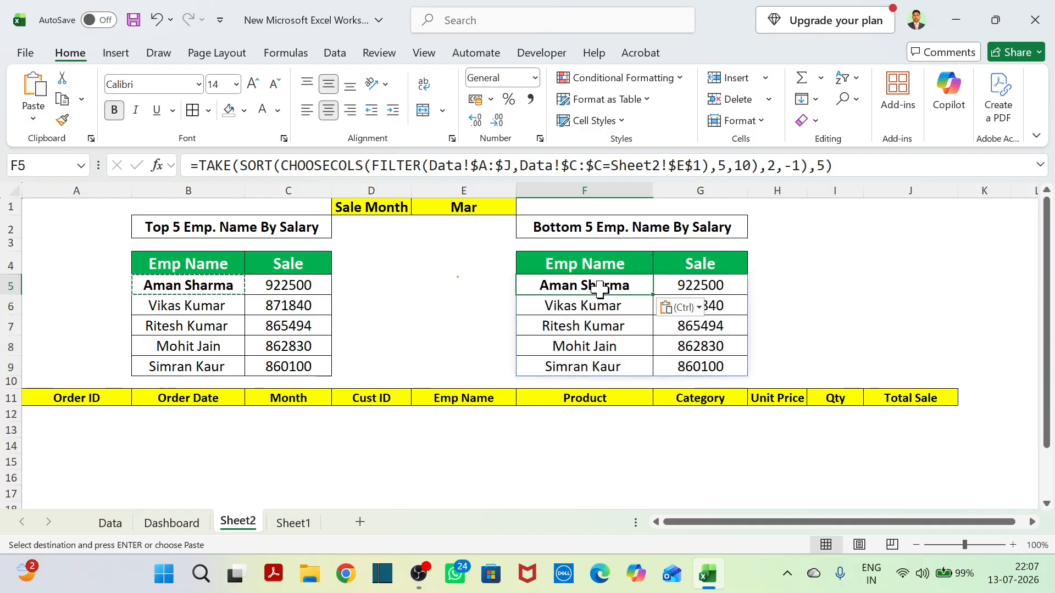
pyautogui.click(819, 167)
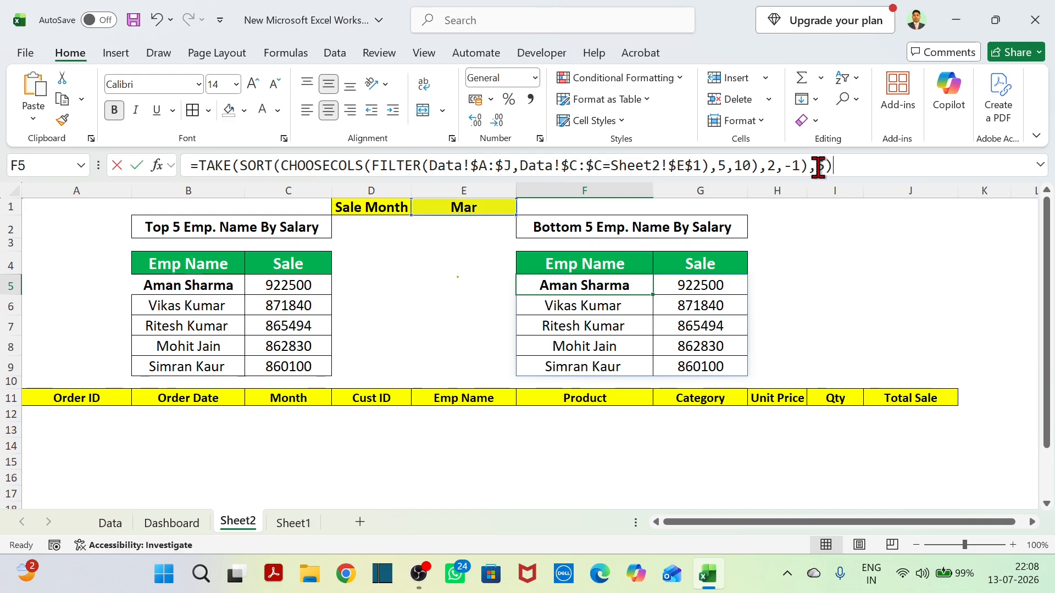
pyautogui.write('-')
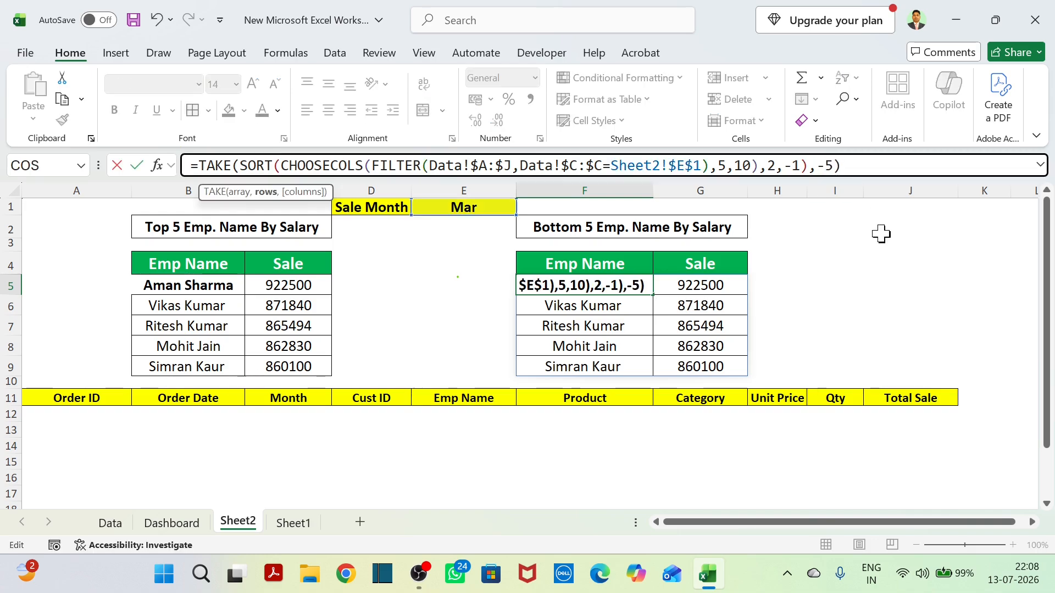
pyautogui.press('Return')
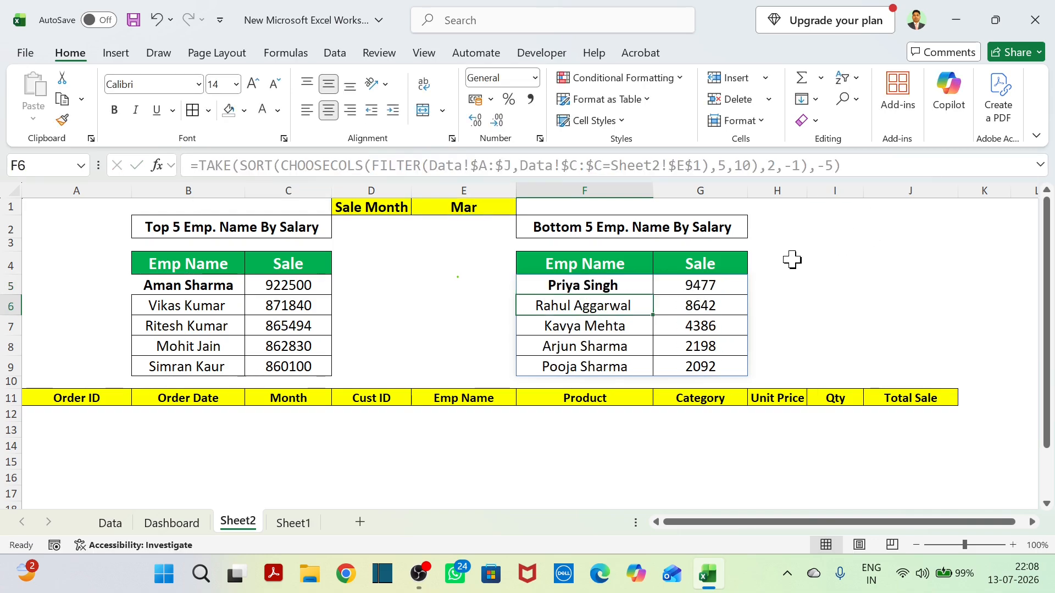
pyautogui.click(418, 327)
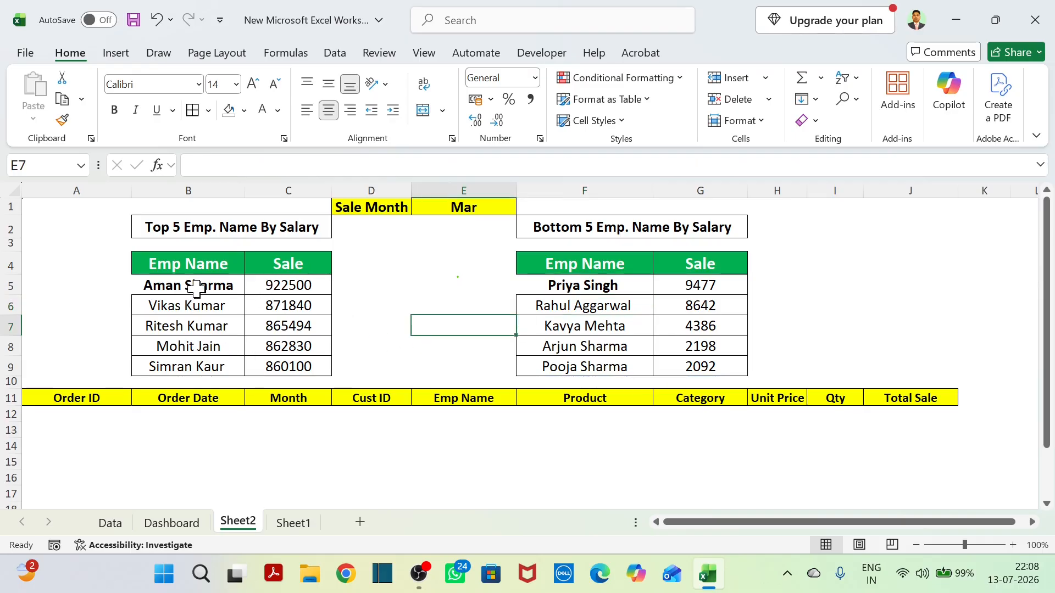
pyautogui.moveTo(197, 288); pyautogui.dragTo(270, 365)
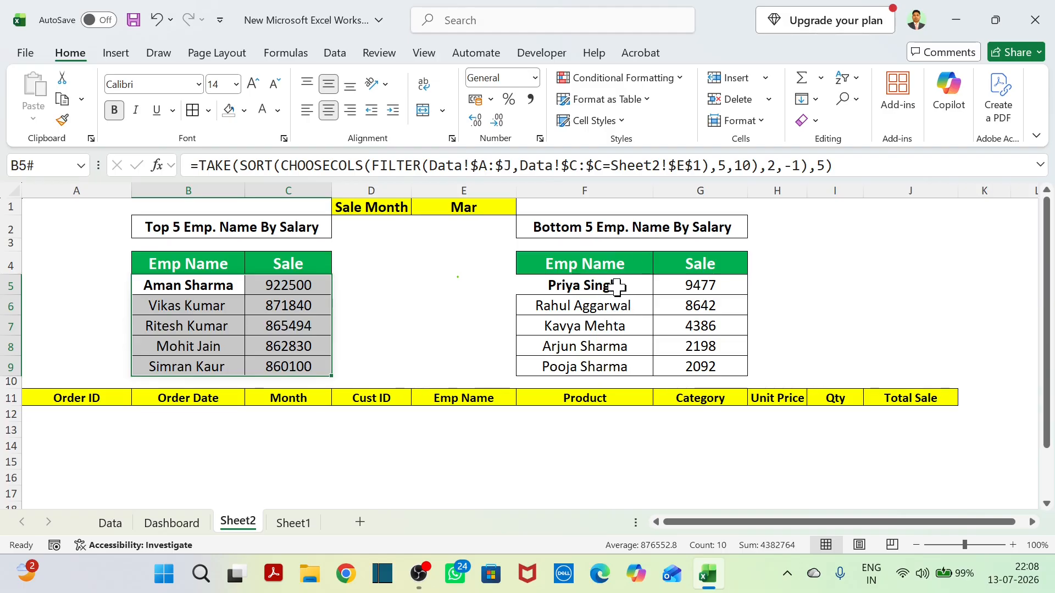
pyautogui.moveTo(616, 286); pyautogui.dragTo(701, 366)
pyautogui.click(834, 365)
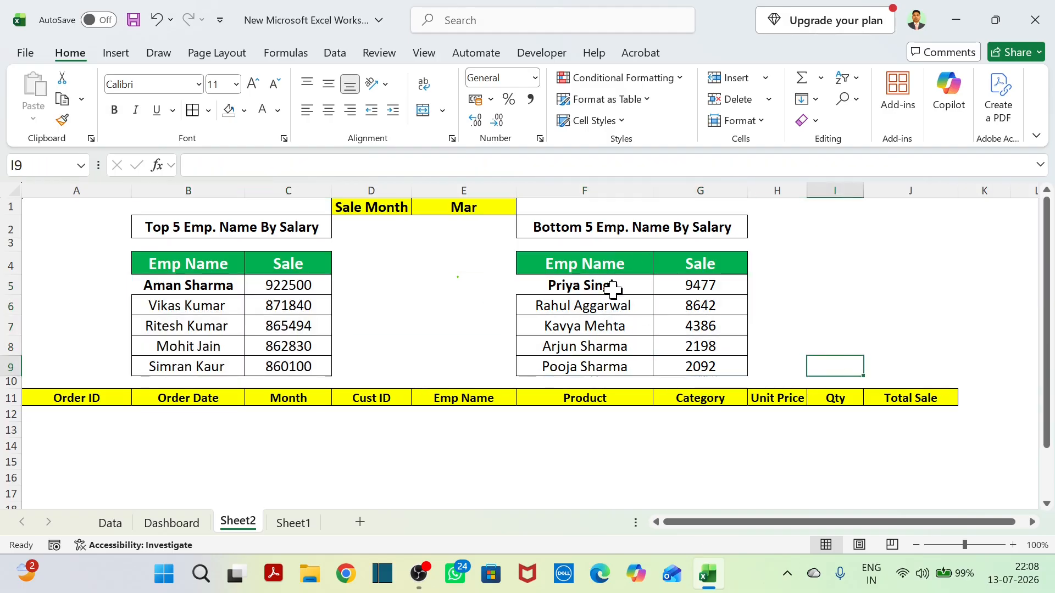
pyautogui.moveTo(612, 288); pyautogui.dragTo(690, 357)
pyautogui.click(513, 244)
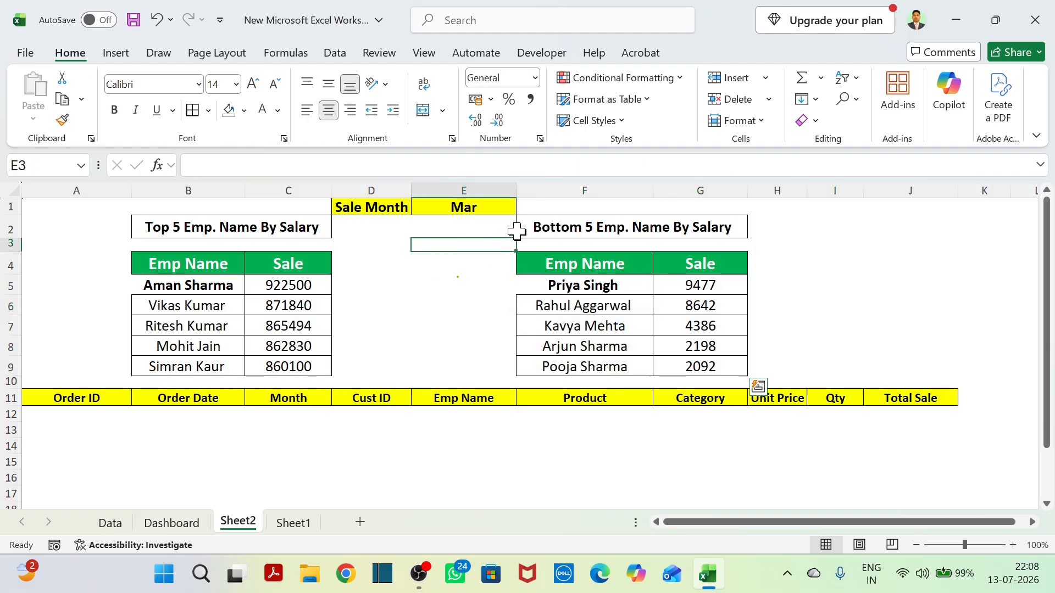
# Test both employee tables by switching the Sale Month in E1 through Jan, Aug, May and Sep, and set it to Apr.
pyautogui.click(511, 208)
pyautogui.click(524, 207)
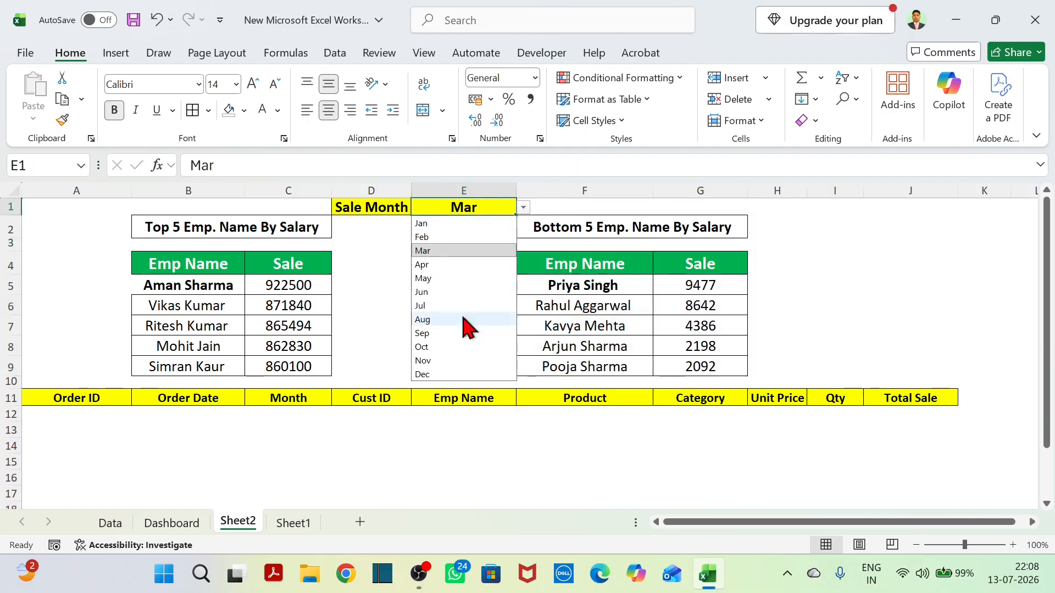
pyautogui.click(451, 223)
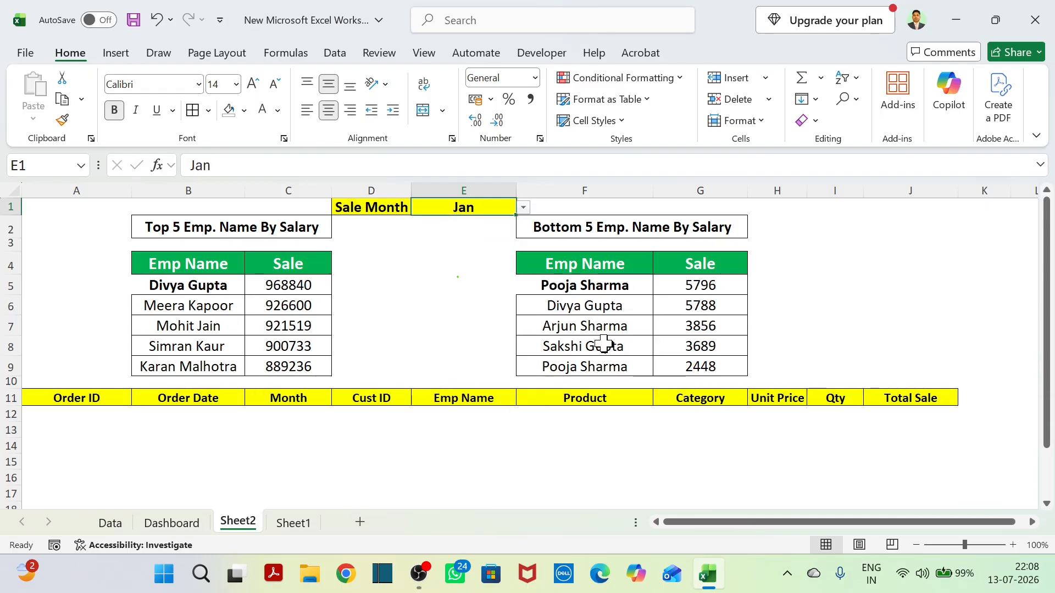
pyautogui.click(531, 209)
pyautogui.click(516, 213)
pyautogui.click(523, 207)
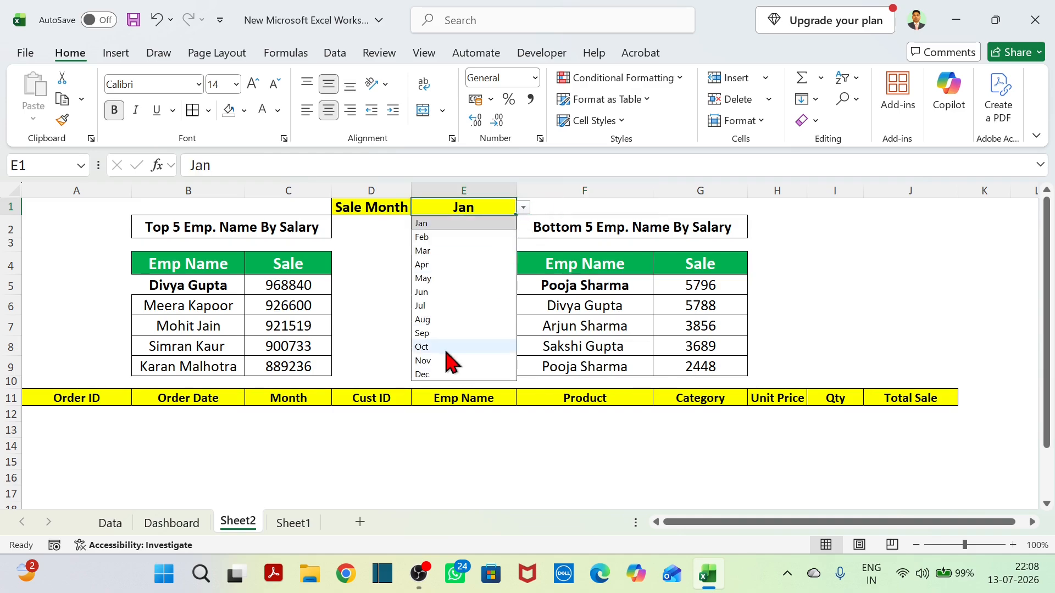
pyautogui.click(452, 321)
pyautogui.click(523, 209)
pyautogui.click(440, 277)
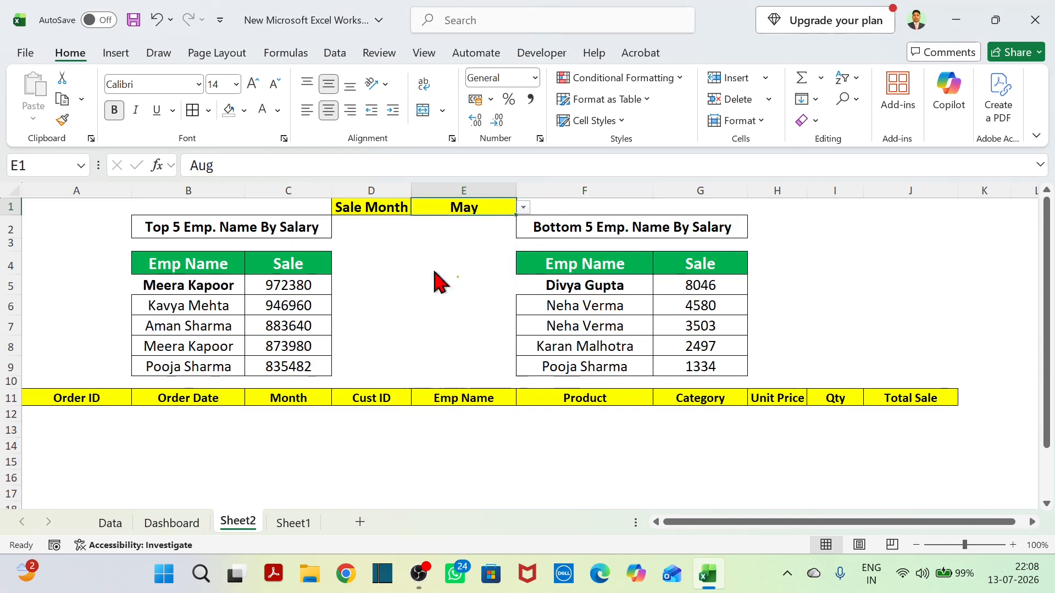
pyautogui.click(523, 209)
pyautogui.click(468, 334)
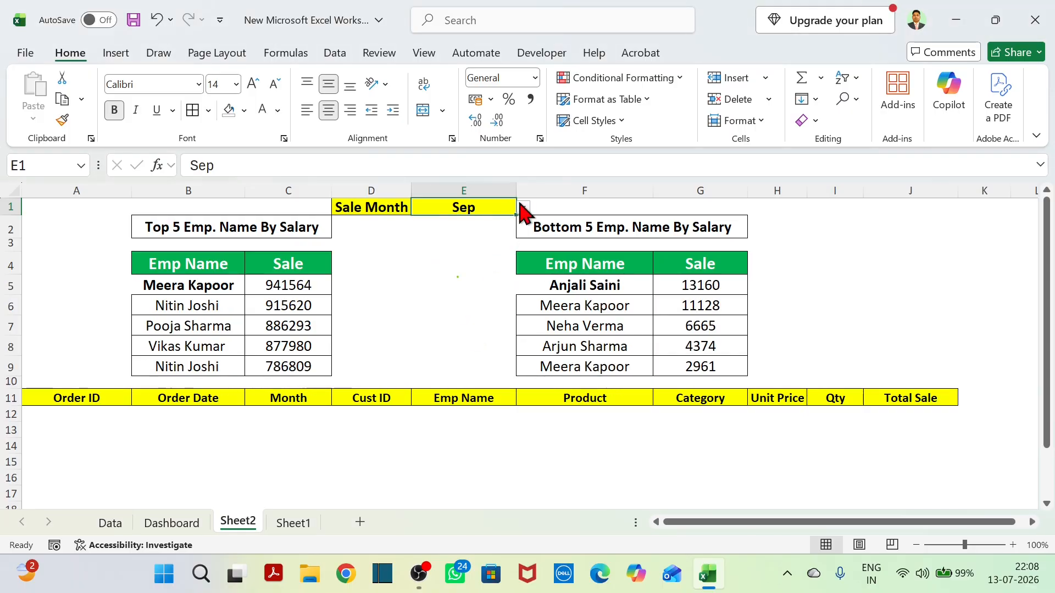
pyautogui.click(523, 209)
pyautogui.click(464, 264)
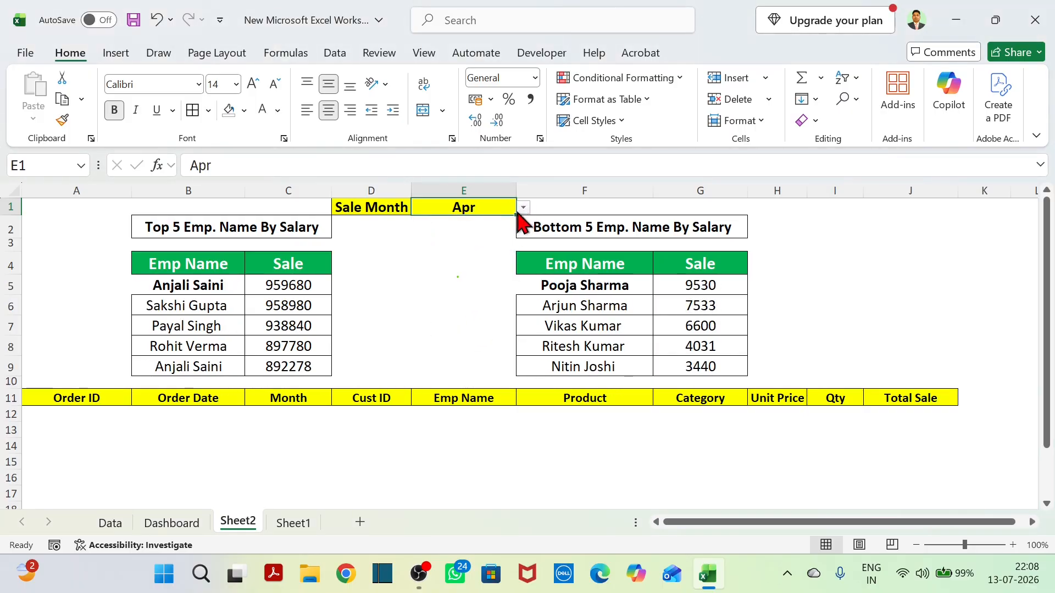
# Start a FILTER formula in A12 under Order ID, using columns A:J of the Data sheet as the array.
pyautogui.click(89, 415)
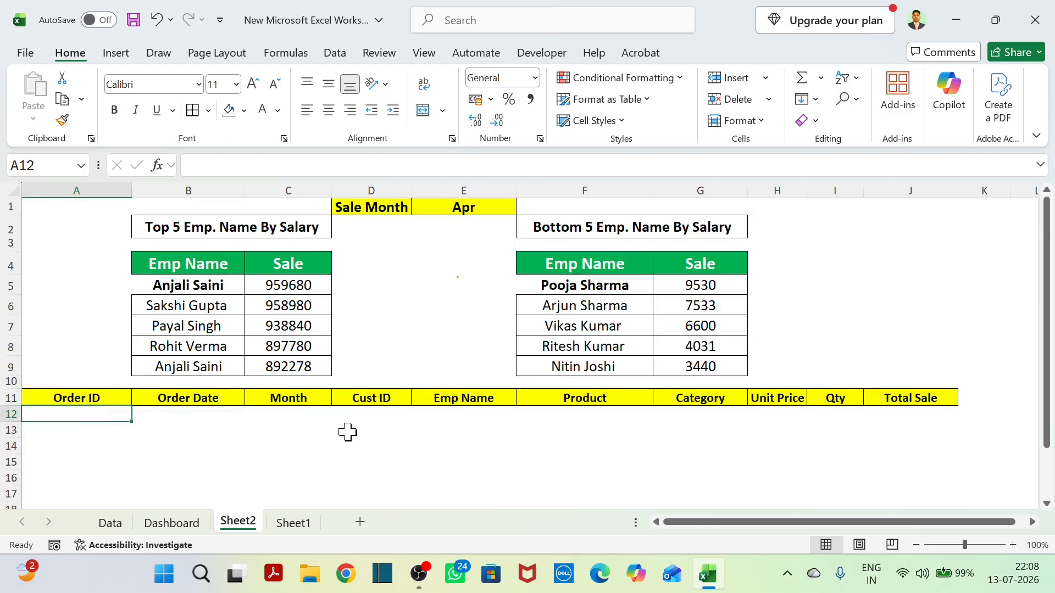
pyautogui.write('=')
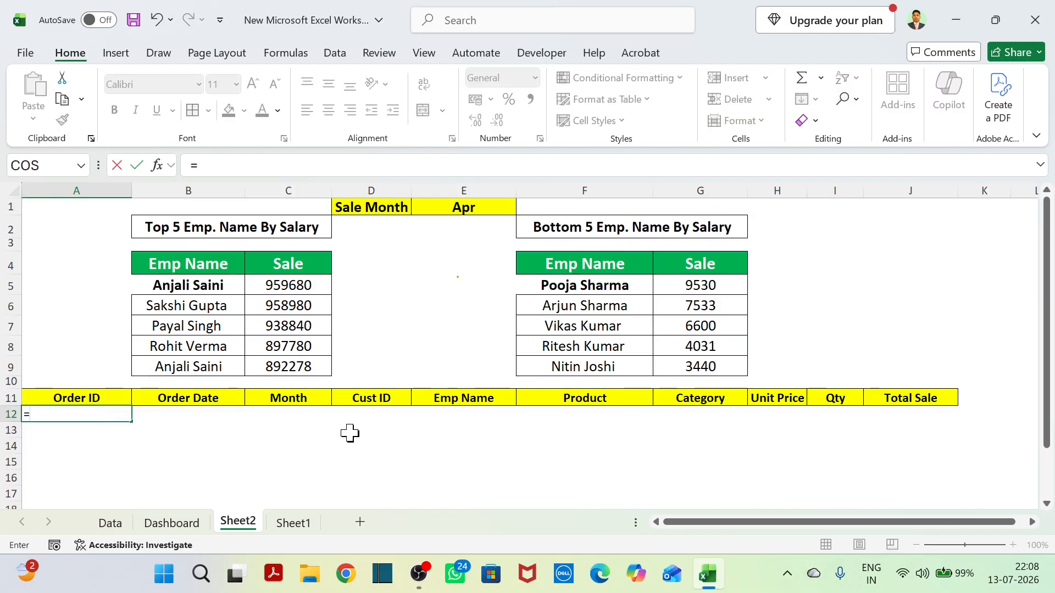
pyautogui.write('f')
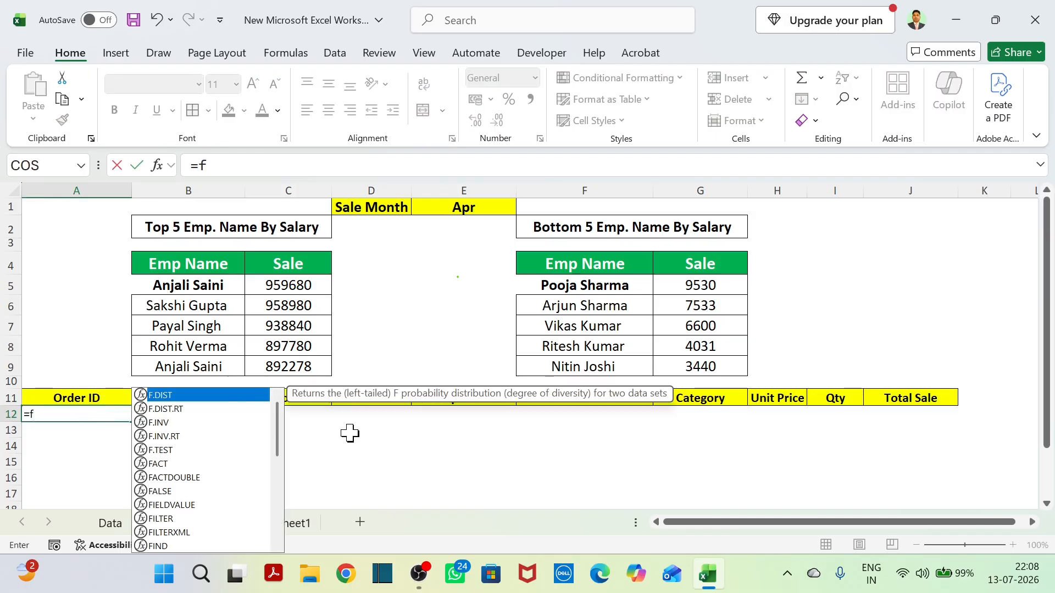
pyautogui.write('ilt')
pyautogui.press('Tab')
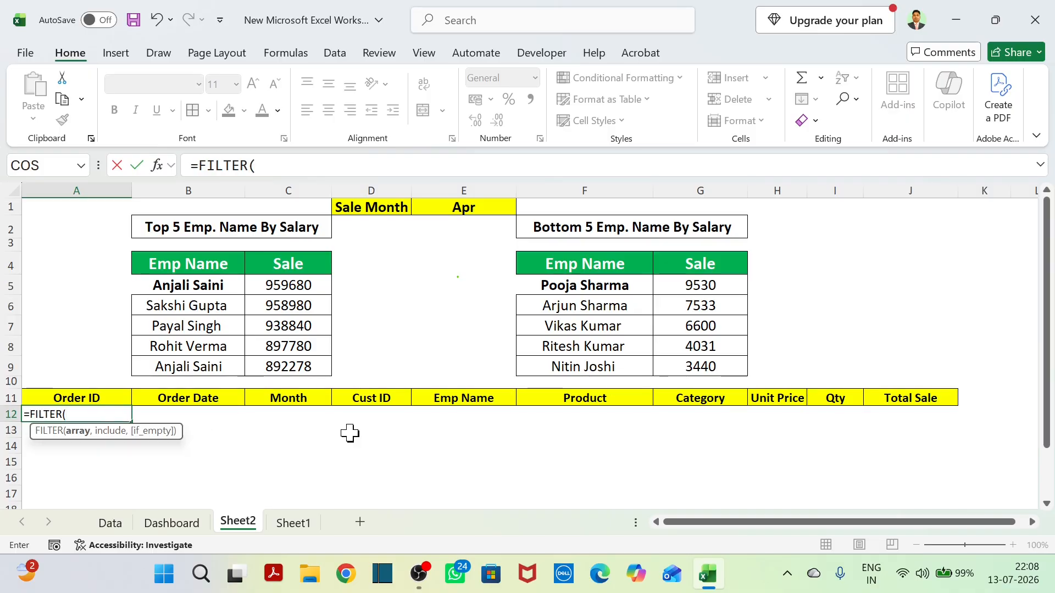
pyautogui.click(118, 526)
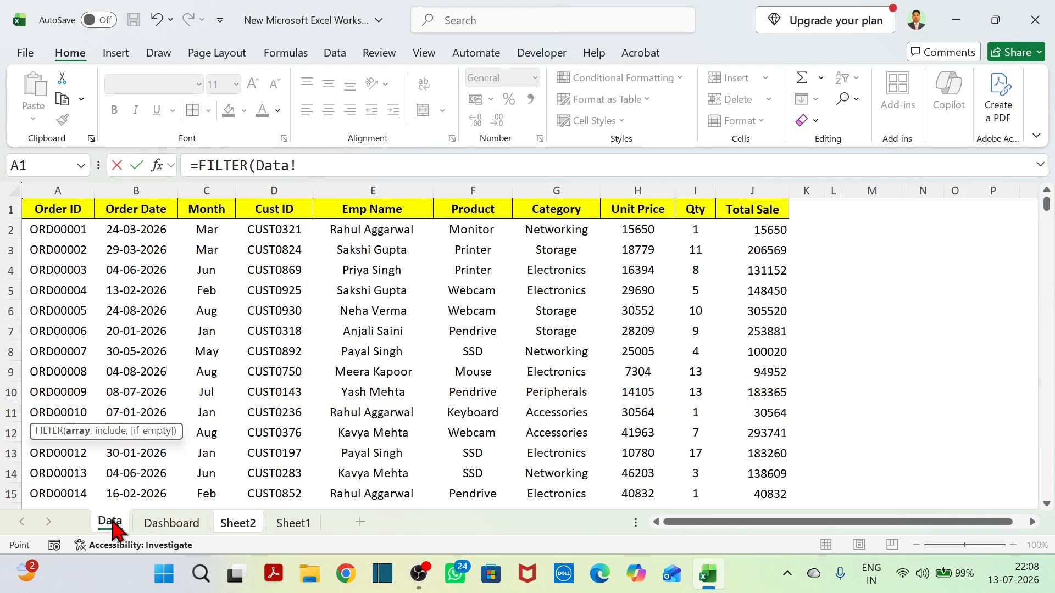
pyautogui.moveTo(59, 191); pyautogui.dragTo(760, 180)
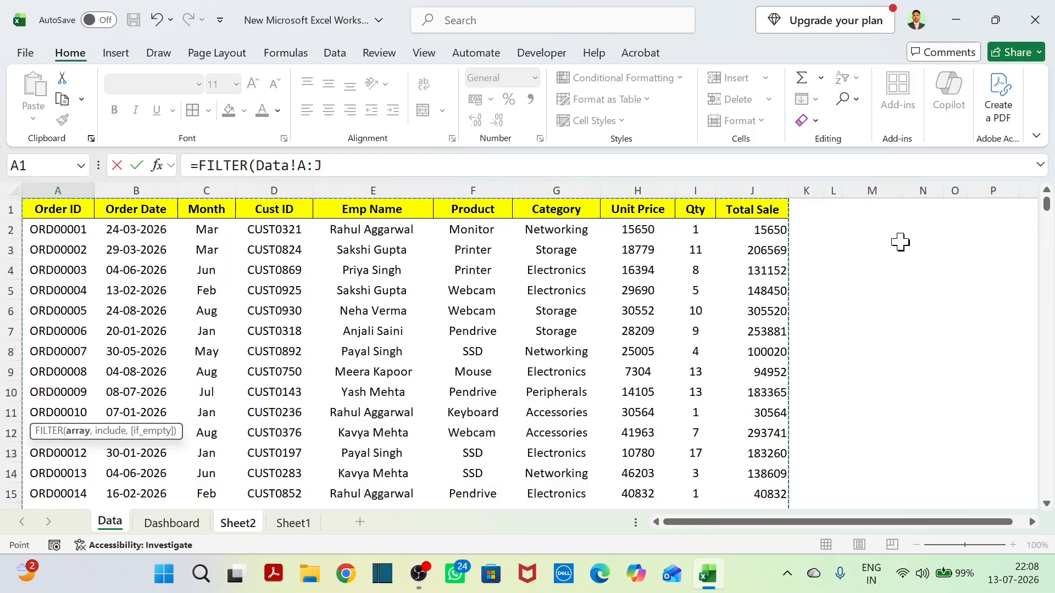
# Complete the FILTER formula in A12 with the condition that Data column C equals the Sale Month in Sheet2 cell E1.
pyautogui.write(',')
pyautogui.scroll(-1, 271, 215)
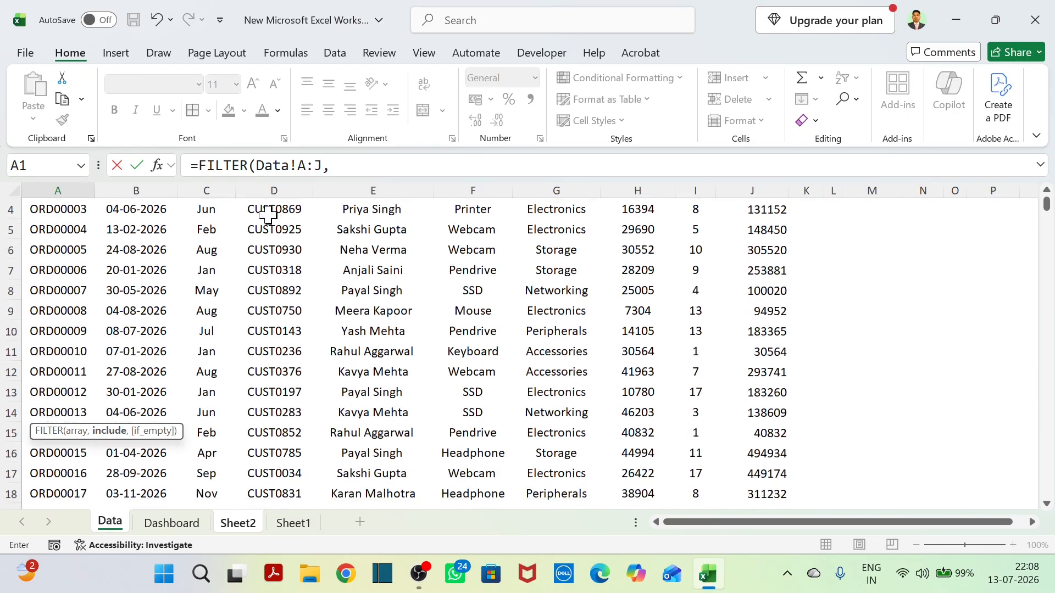
pyautogui.scroll(1, 403, 280)
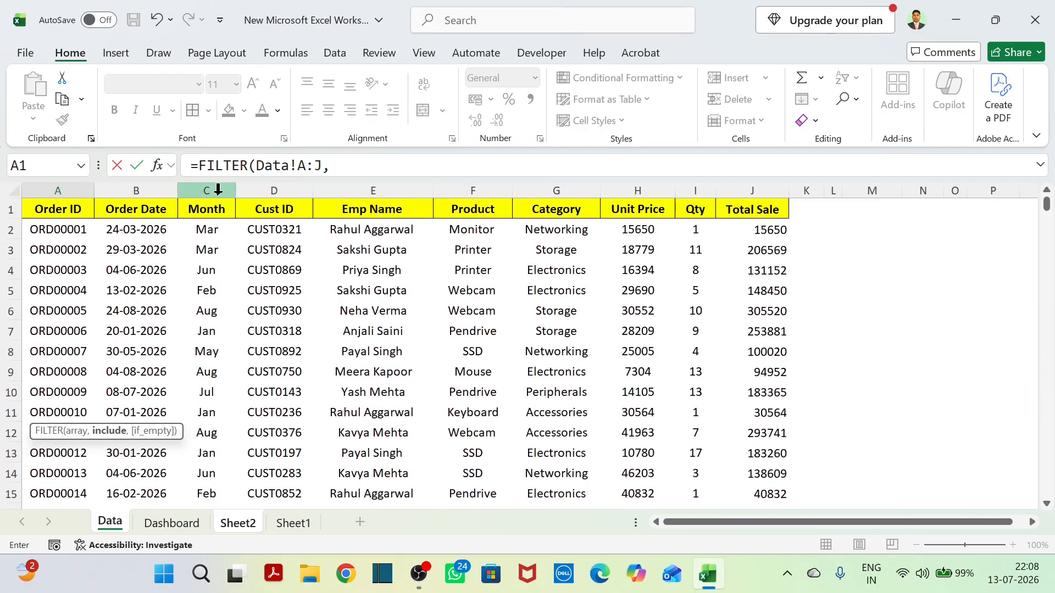
pyautogui.click(218, 190)
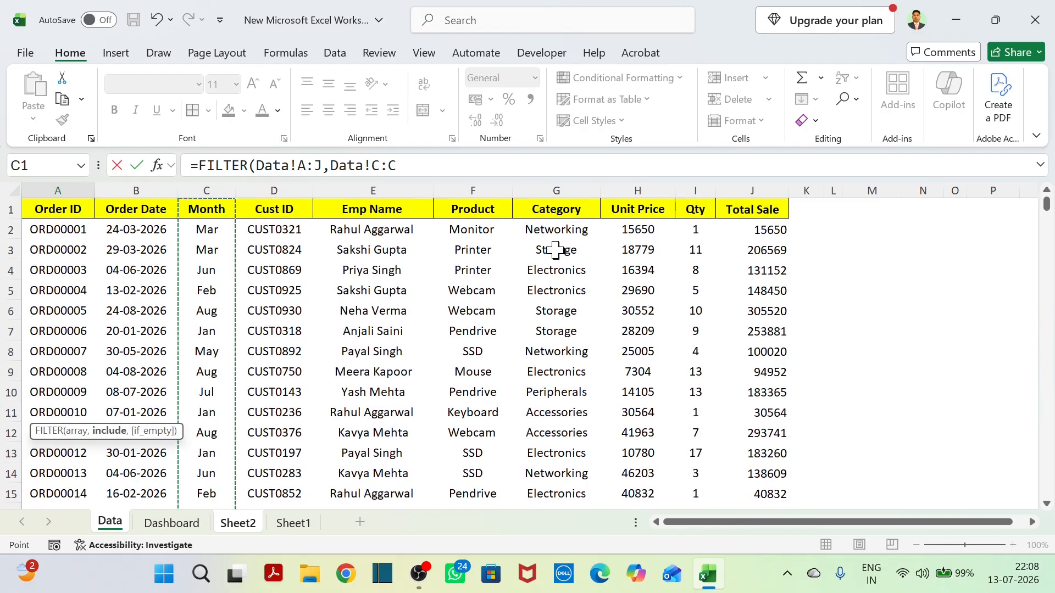
pyautogui.write('=')
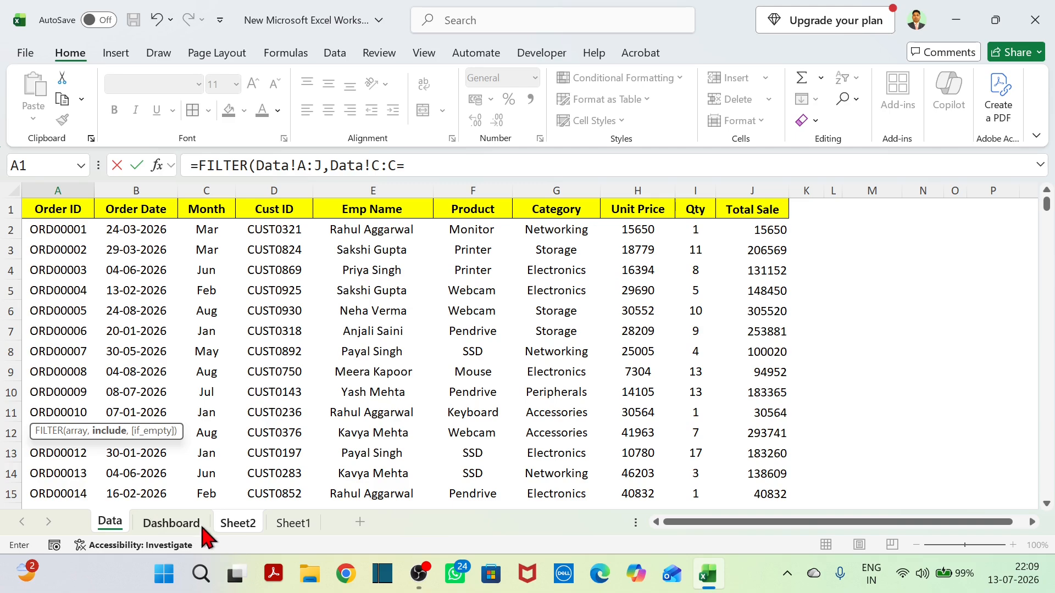
pyautogui.click(244, 525)
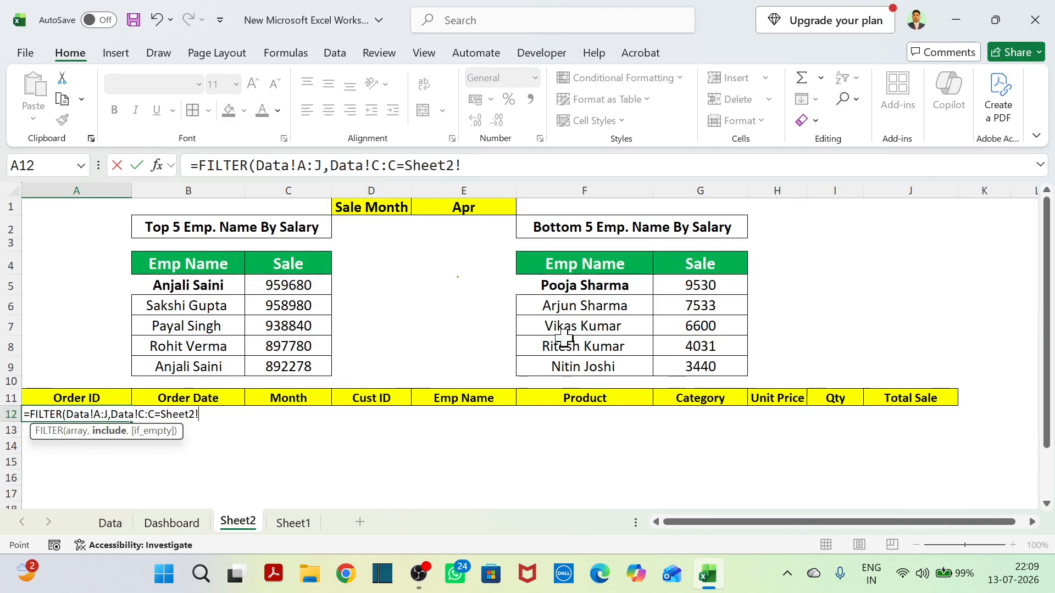
pyautogui.click(480, 212)
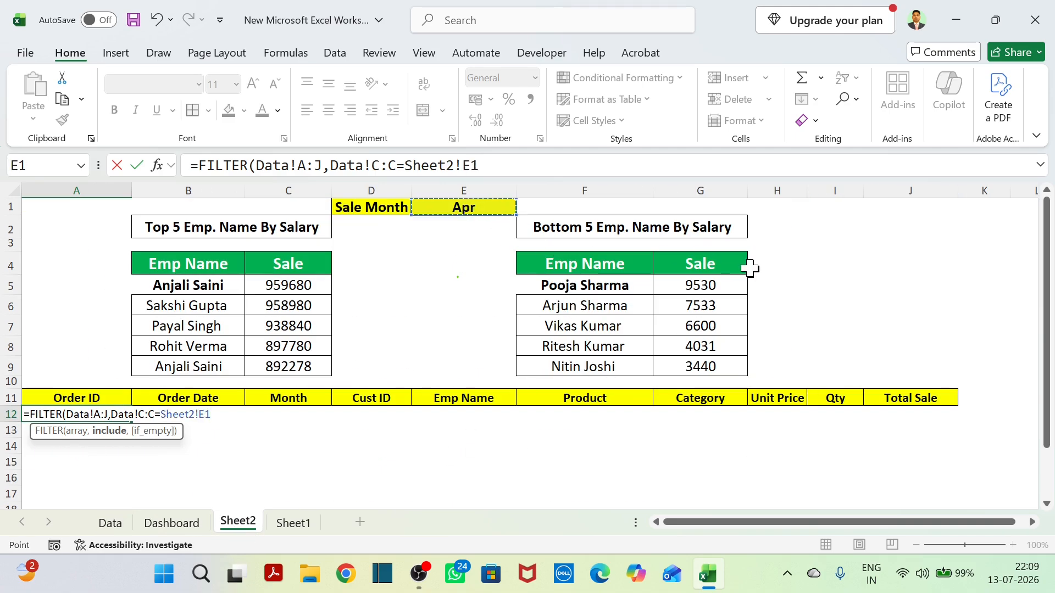
pyautogui.write(')')
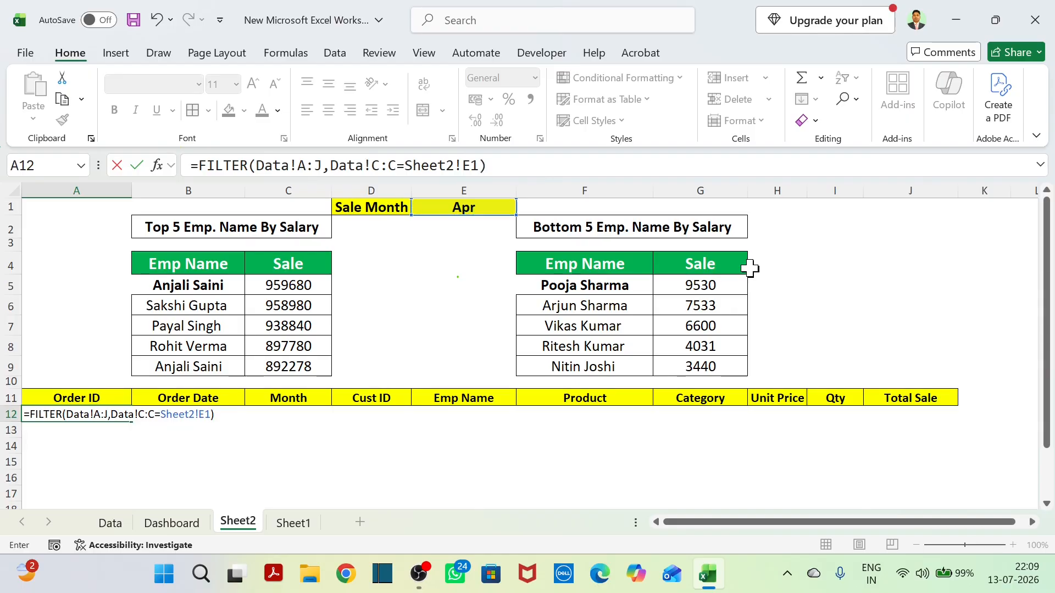
pyautogui.press('Return')
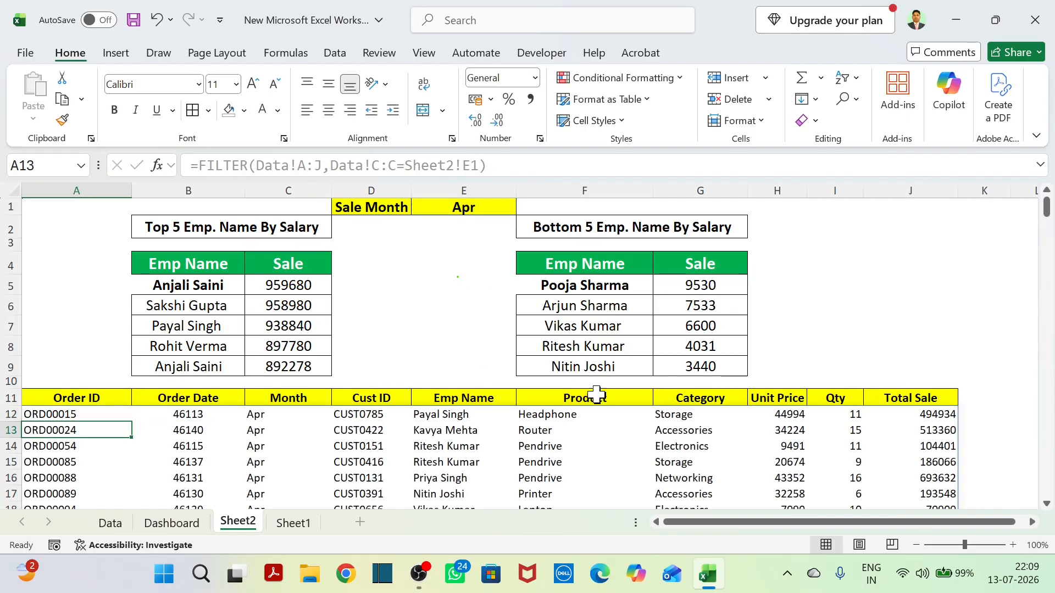
# Review the filtered order list, and test it by switching the Sale Month in E1 to Jan and Mar.
pyautogui.scroll(-2, 435, 479)
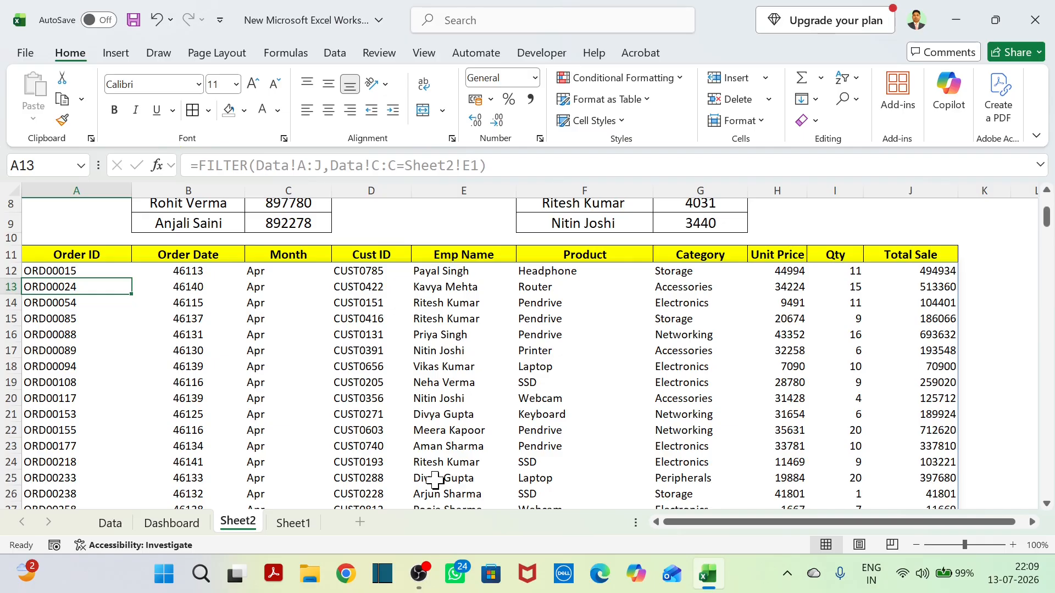
pyautogui.scroll(2, 436, 280)
pyautogui.scroll(-2, 435, 281)
pyautogui.scroll(2, 436, 280)
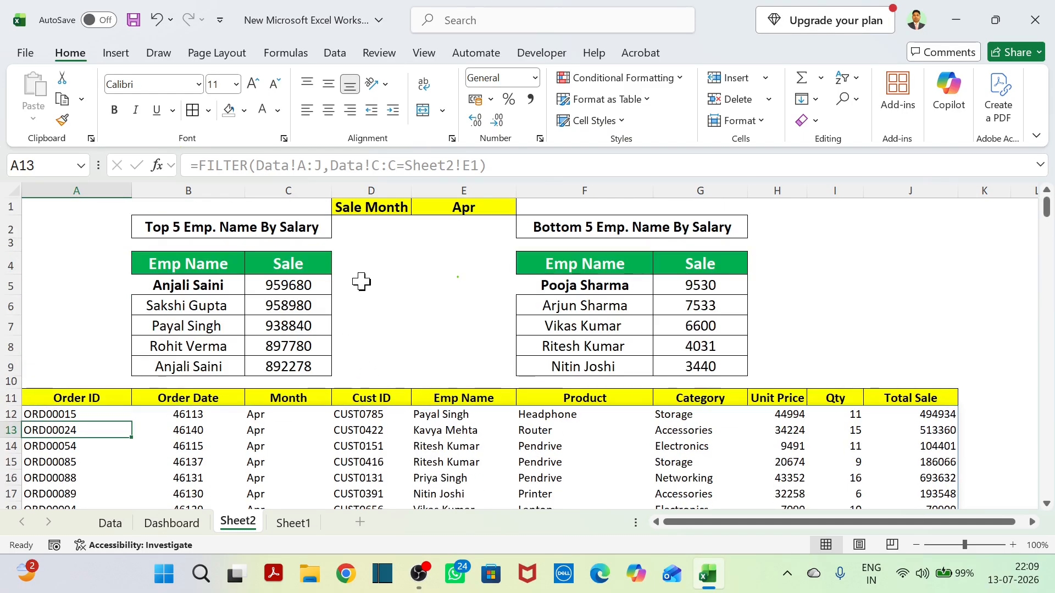
pyautogui.click(490, 207)
pyautogui.click(524, 208)
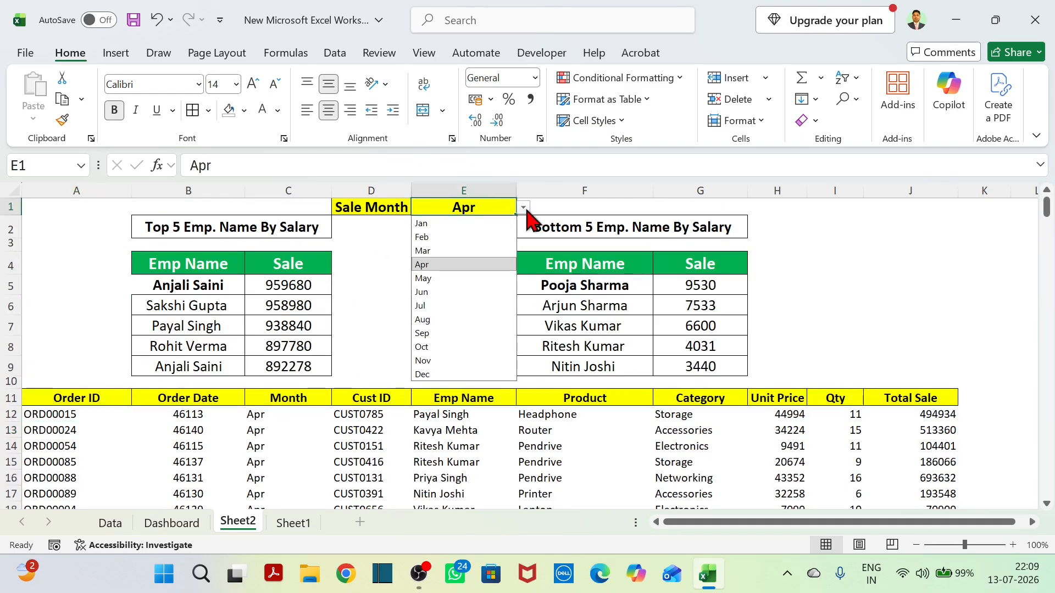
pyautogui.click(455, 226)
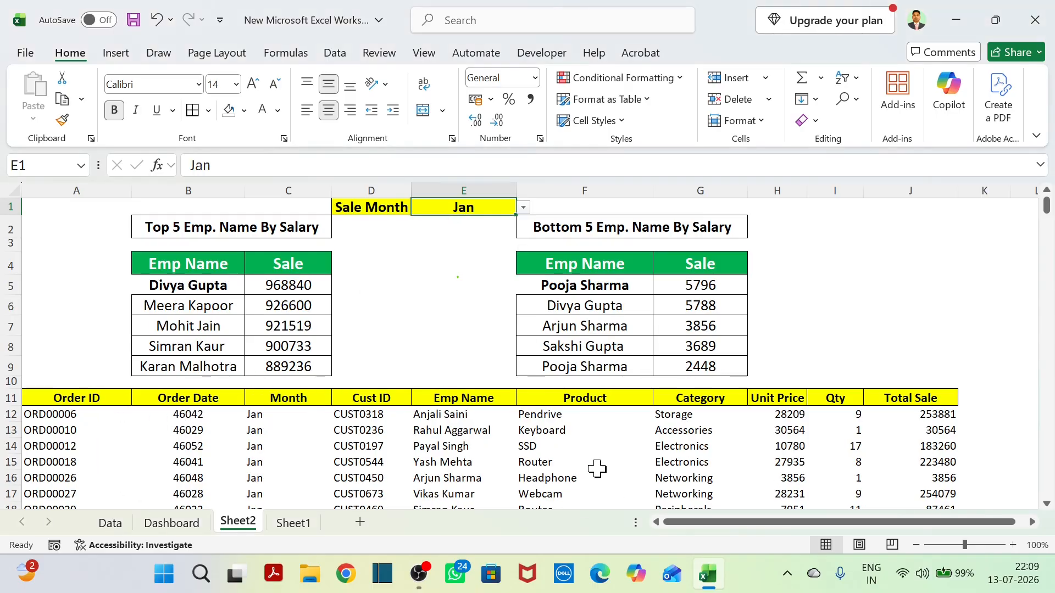
pyautogui.scroll(-2, 598, 469)
pyautogui.scroll(2, 598, 469)
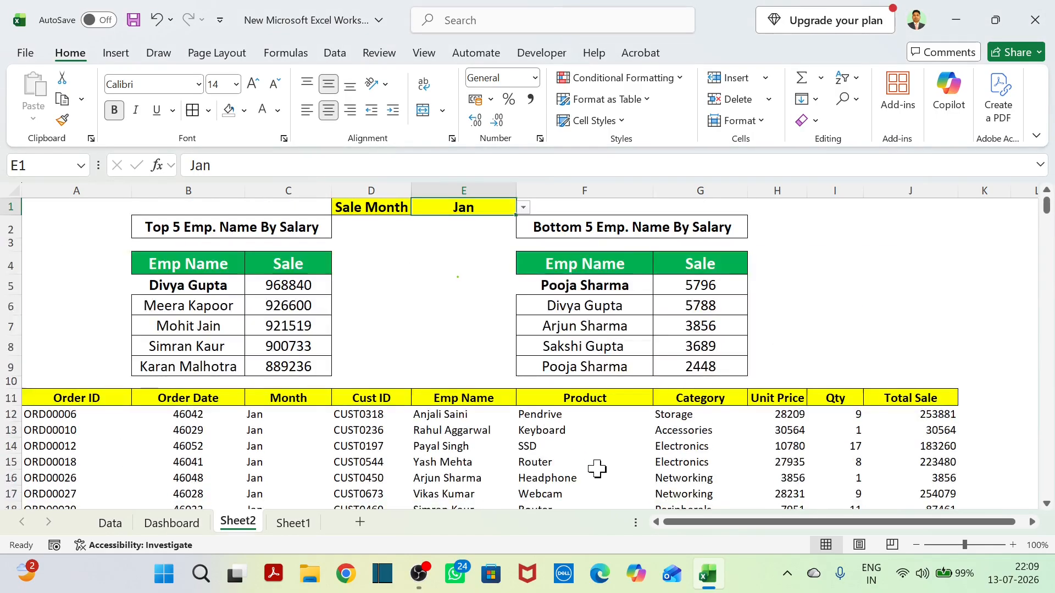
pyautogui.click(523, 208)
pyautogui.click(461, 256)
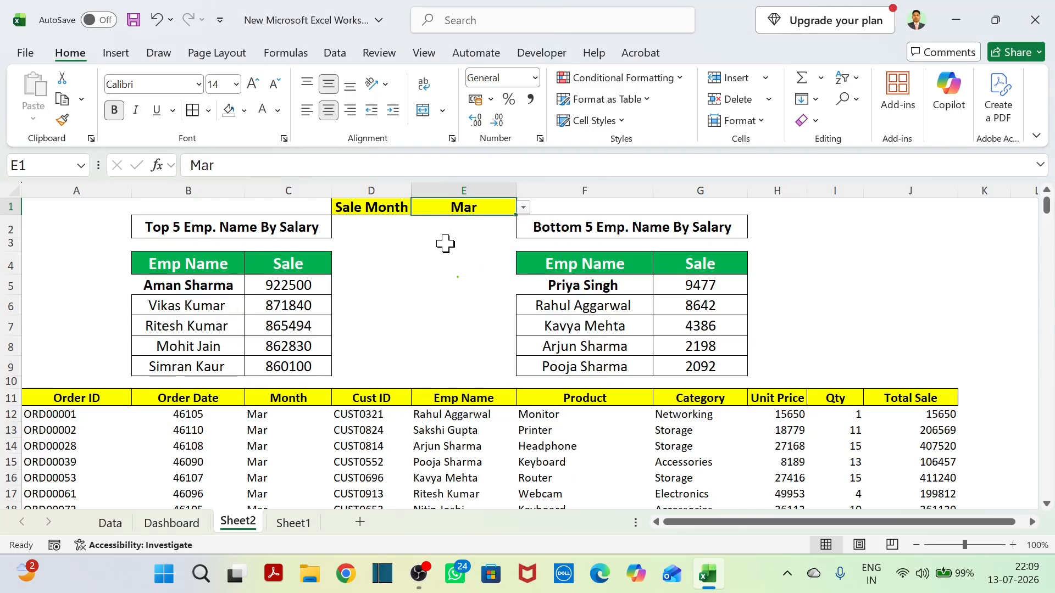
# Test the dashboard further by switching the Sale Month through Jan, Oct and Nov, set it to Apr, and check the order list.
pyautogui.click(523, 208)
pyautogui.click(506, 223)
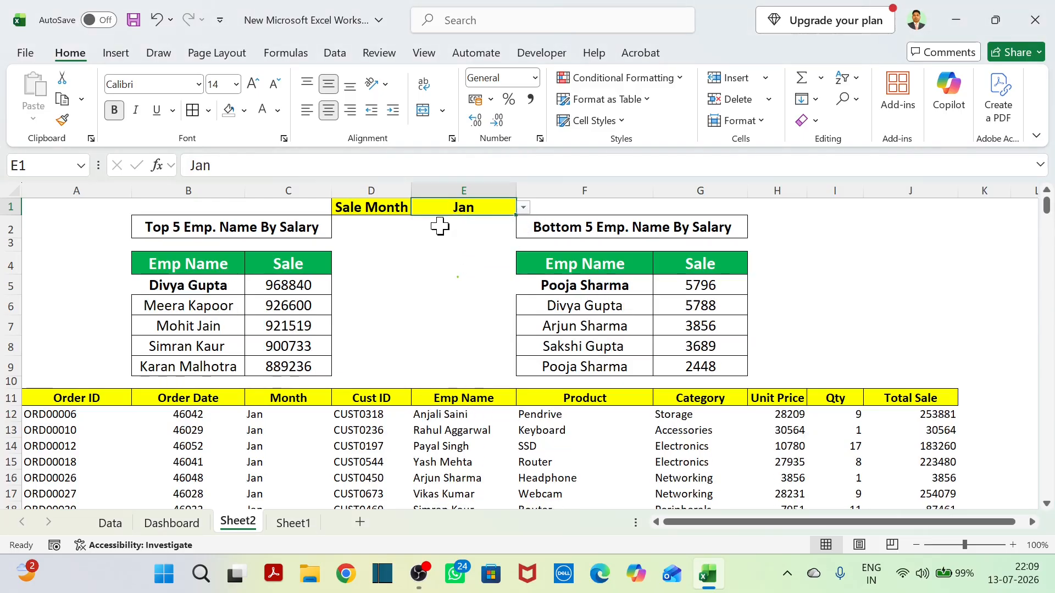
pyautogui.click(523, 208)
pyautogui.click(445, 348)
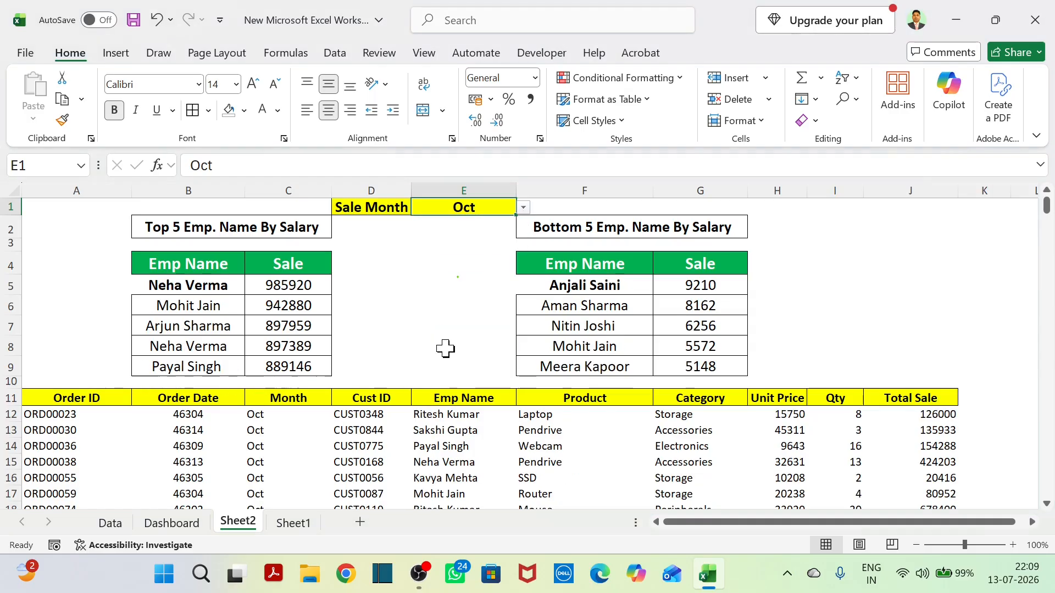
pyautogui.click(523, 208)
pyautogui.click(445, 361)
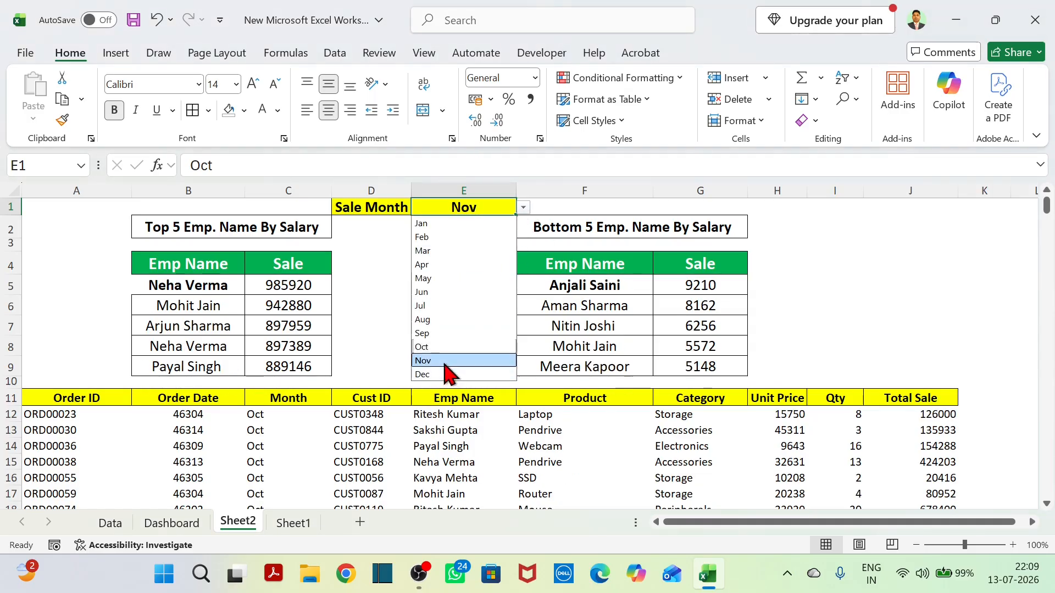
pyautogui.click(524, 208)
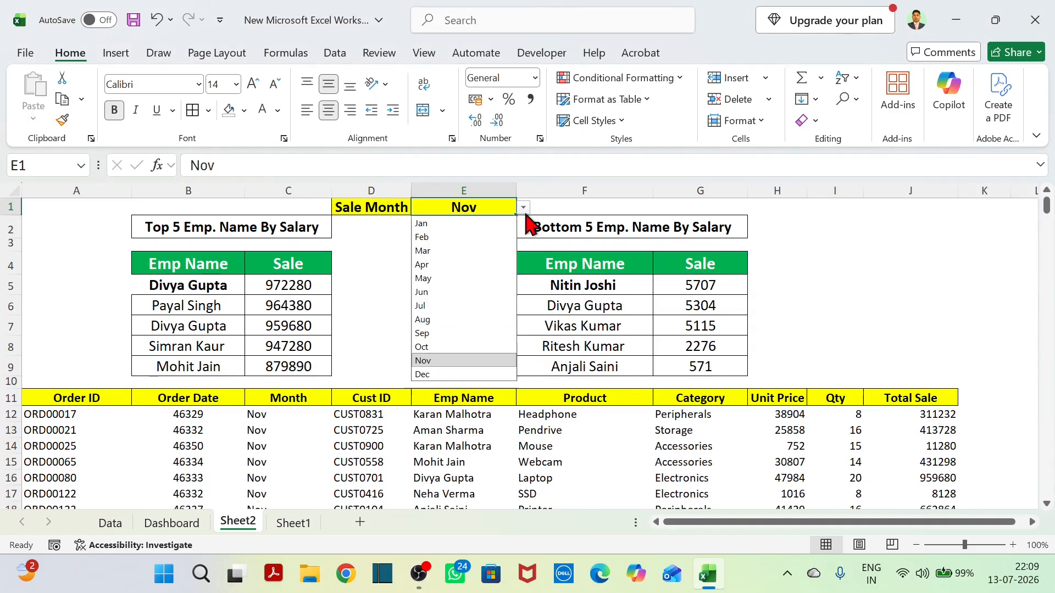
pyautogui.click(446, 266)
pyautogui.scroll(-4, 736, 415)
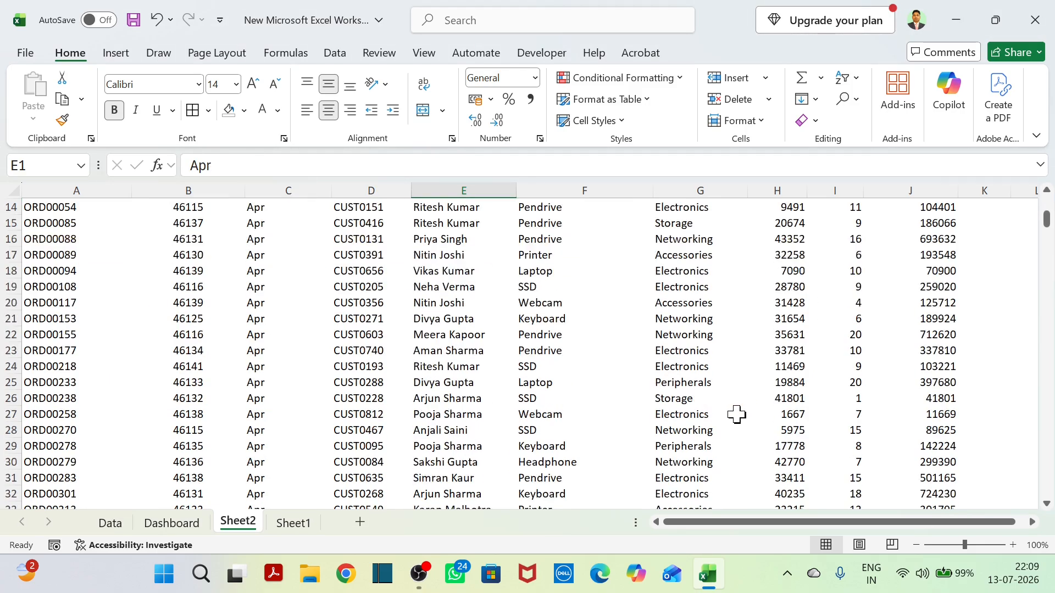
pyautogui.scroll(3, 730, 417)
pyautogui.scroll(1, 725, 419)
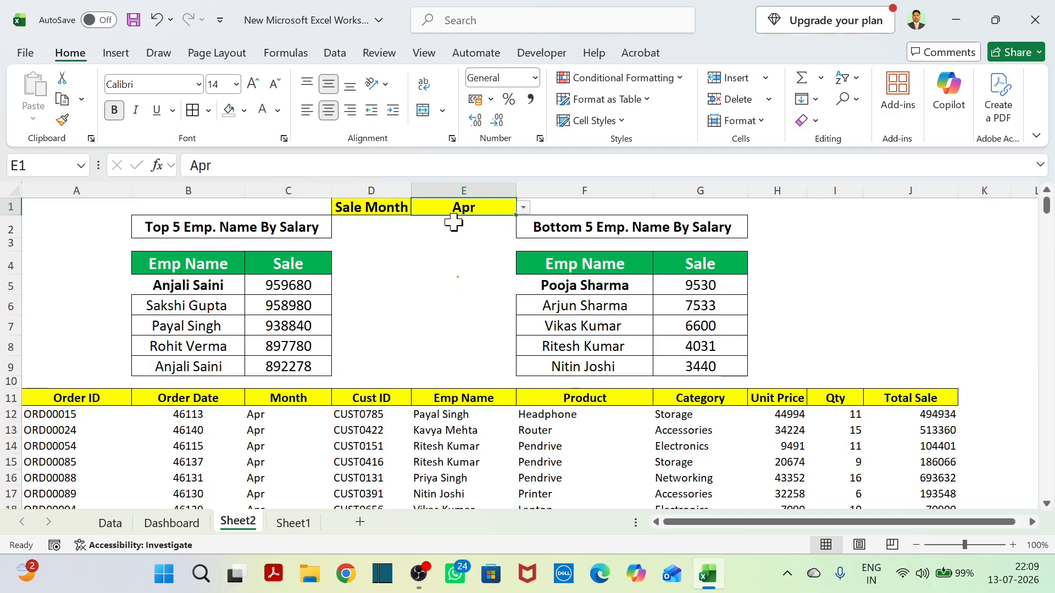
# Change the fill colour of the Sale Month cell E1 to the gold theme colour.
pyautogui.click(465, 245)
pyautogui.click(453, 211)
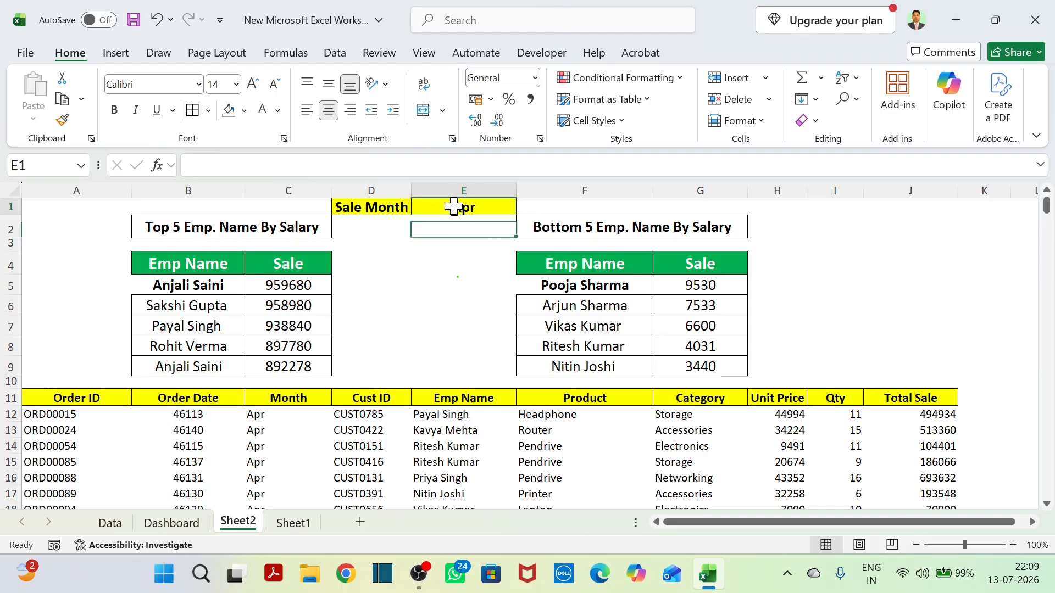
pyautogui.click(244, 111)
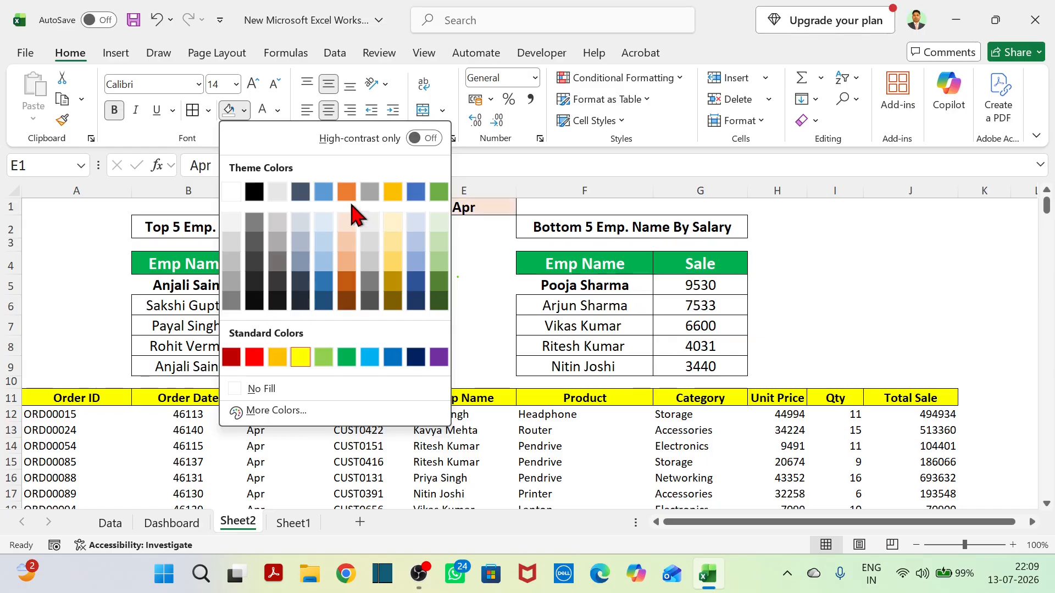
pyautogui.click(393, 192)
pyautogui.click(476, 291)
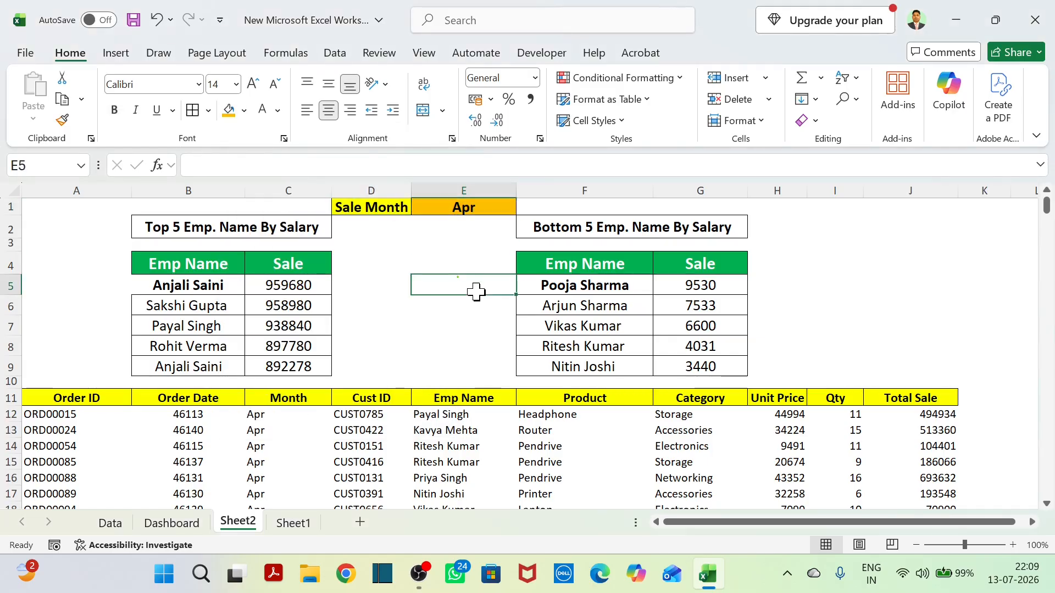
# Review the month selector, the order list and the formulas behind it in A12 and behind the Top 5 table in B5.
pyautogui.click(477, 208)
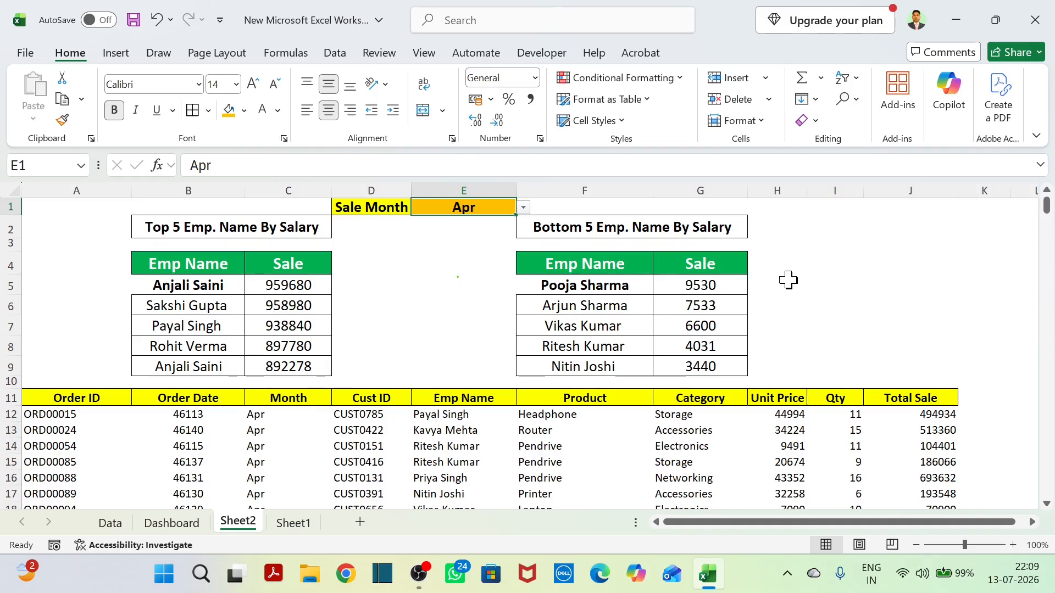
pyautogui.scroll(-2, 463, 355)
pyautogui.scroll(2, 463, 354)
pyautogui.click(53, 414)
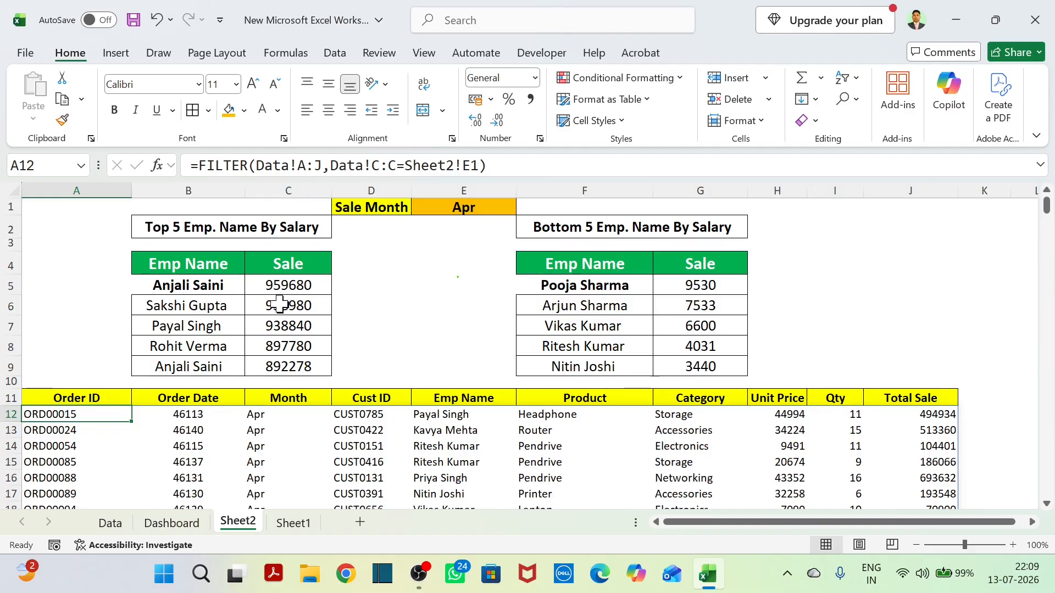
pyautogui.click(182, 289)
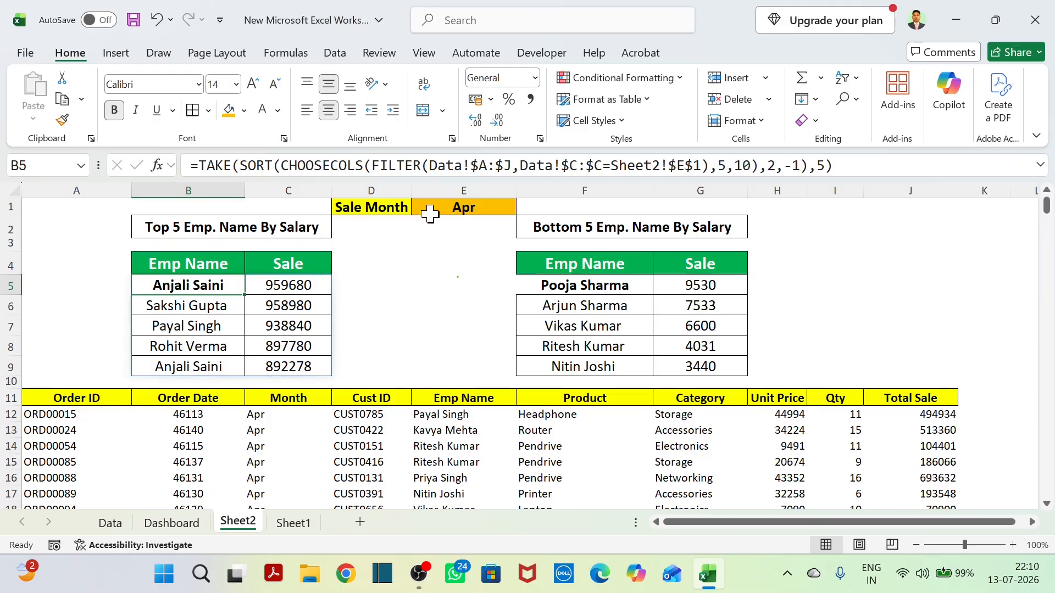
# Demonstrate the month selector in E1 by choosing Apr, Mar and Aug, and set the Sale Month to May.
pyautogui.click(494, 208)
pyautogui.click(523, 208)
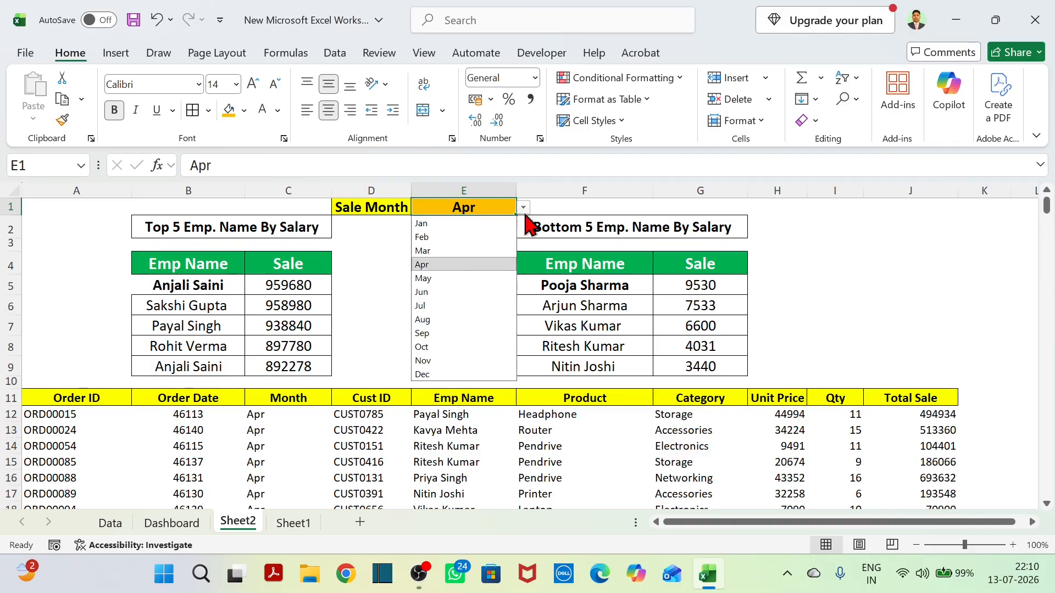
pyautogui.click(458, 266)
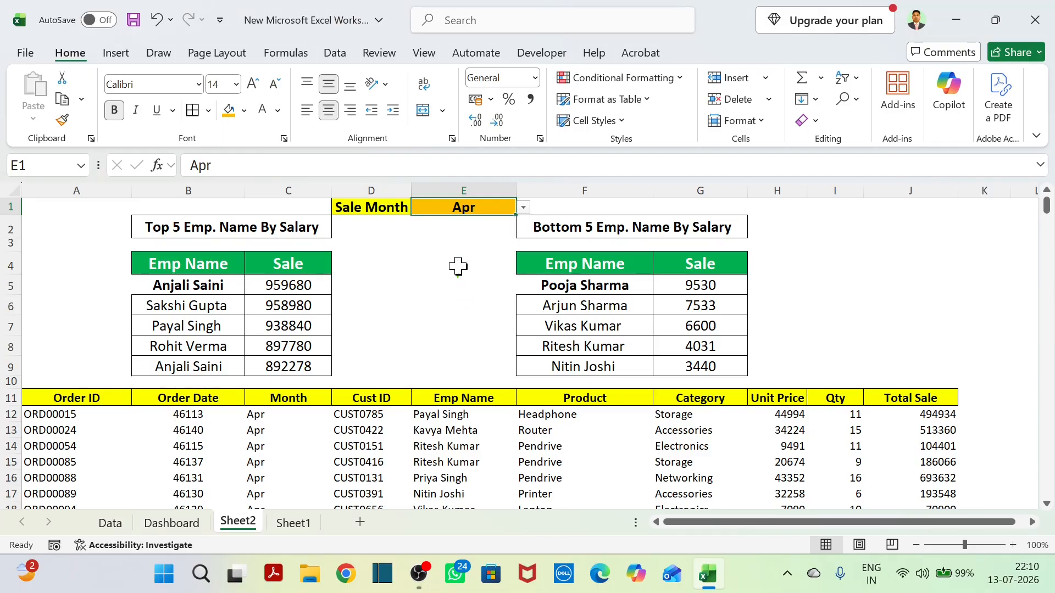
pyautogui.click(524, 209)
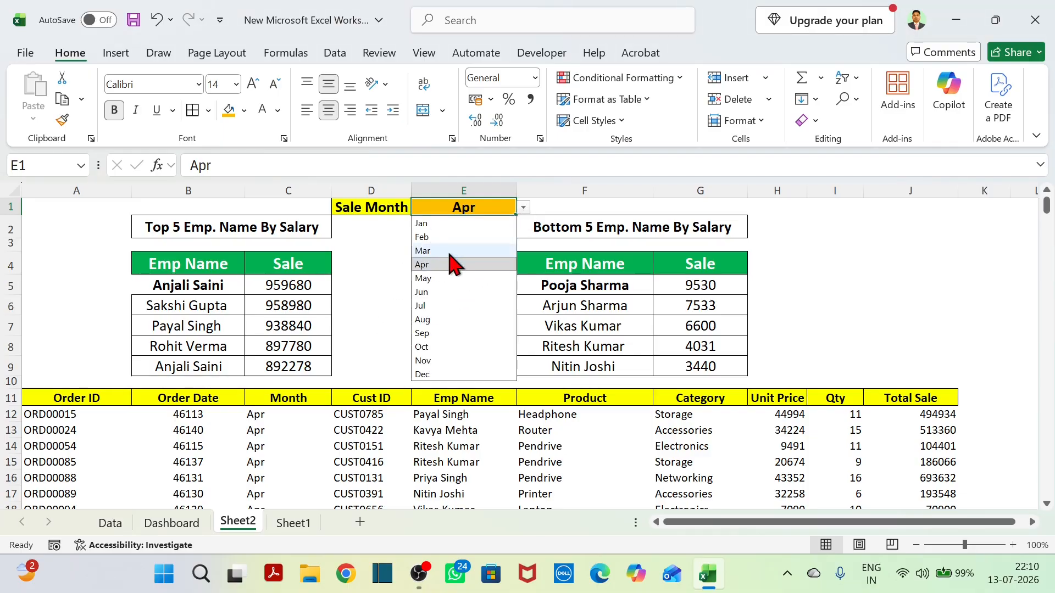
pyautogui.click(450, 251)
pyautogui.click(523, 207)
pyautogui.click(441, 319)
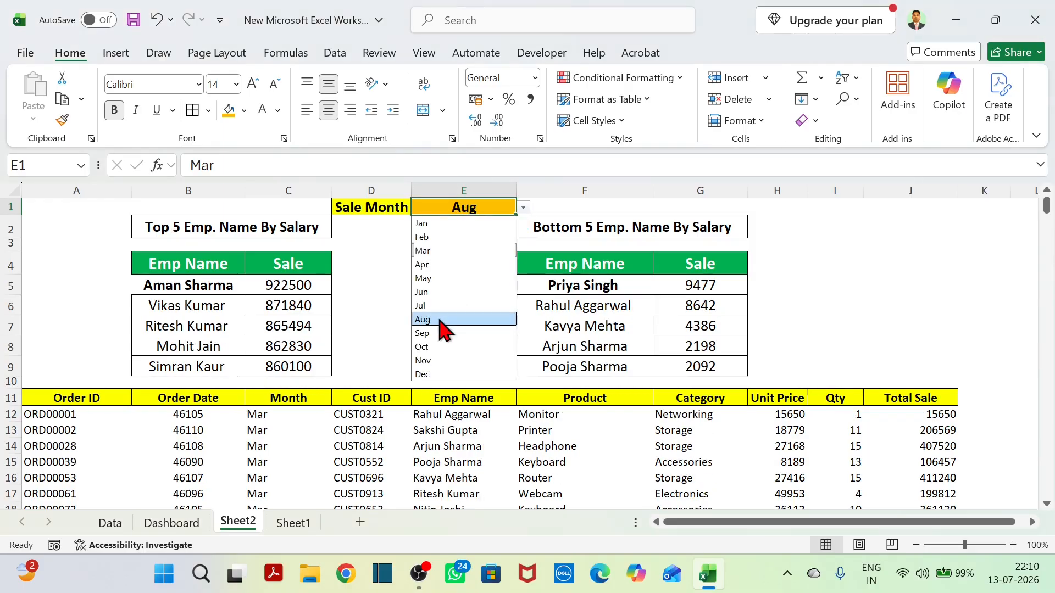
pyautogui.click(524, 207)
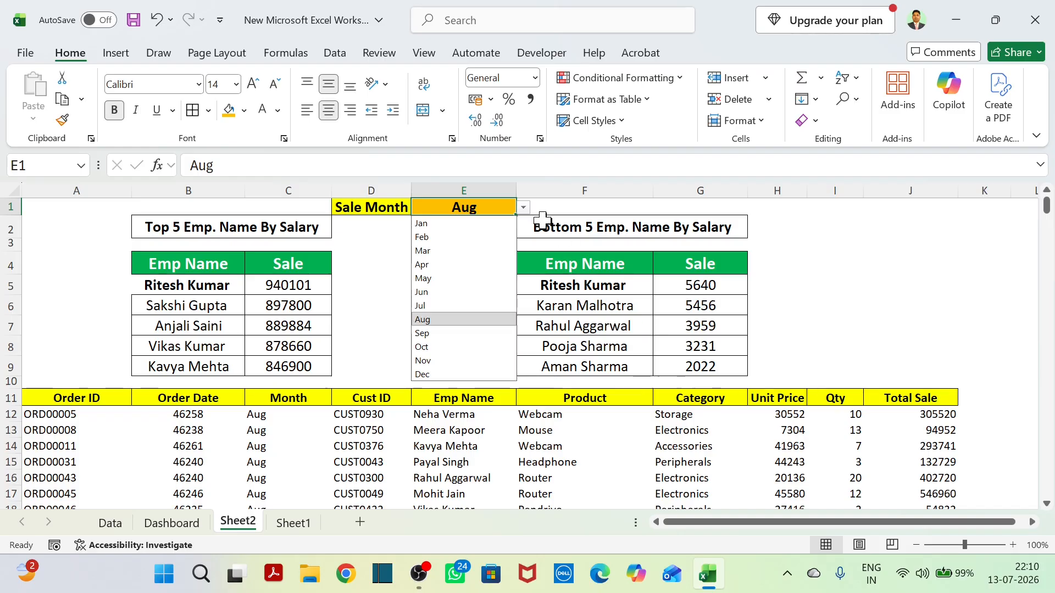
pyautogui.click(523, 208)
pyautogui.click(524, 208)
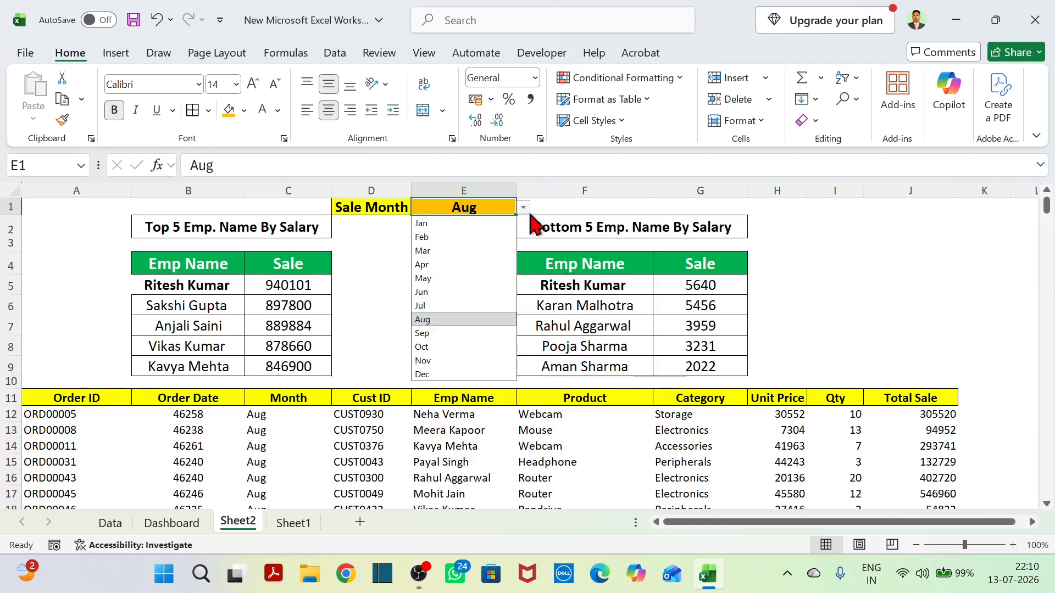
pyautogui.click(462, 280)
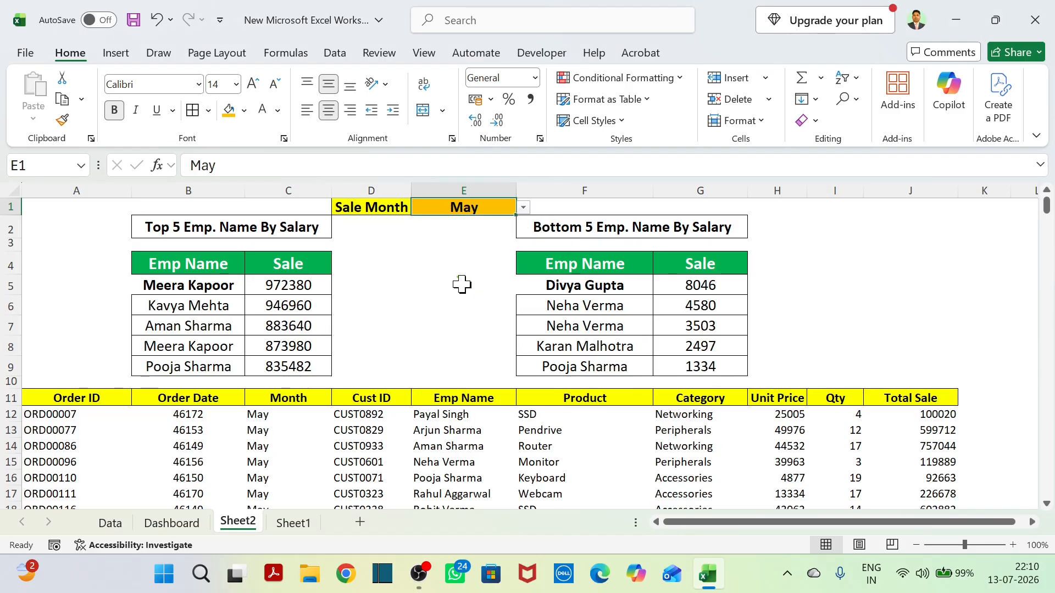